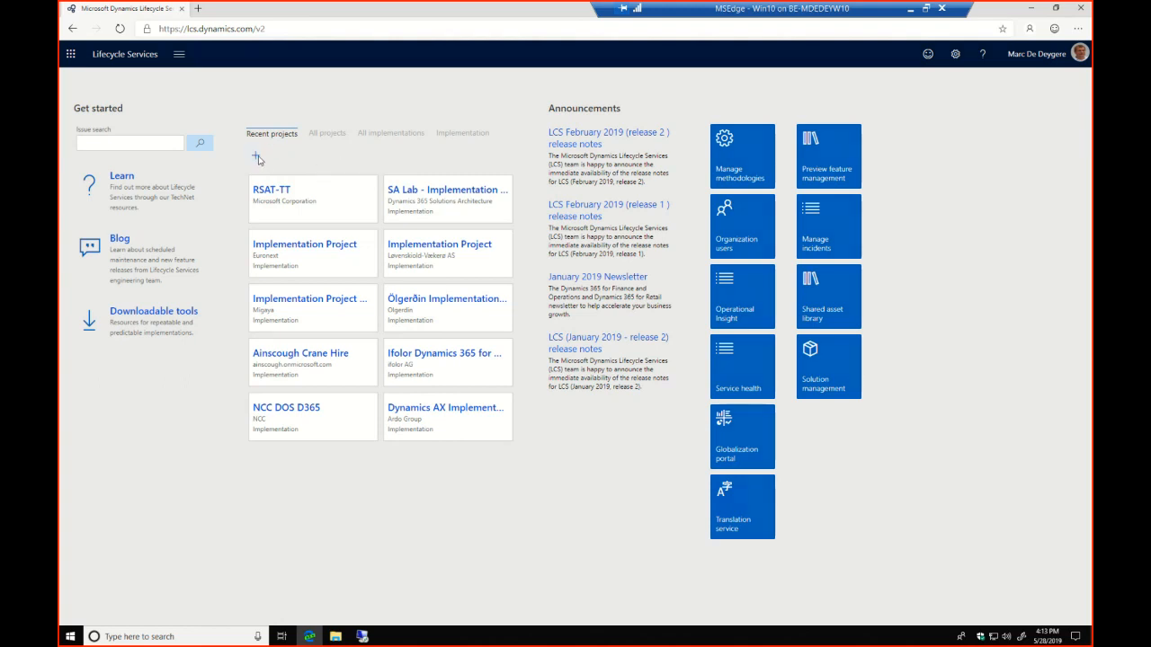
Begin a "Migrate, create solutions, and learn" project named RSAT-TT with product name Microsoft Dynamics 365 for Finance and Operations
{"action": "left_click", "coordinate": [257, 158]}
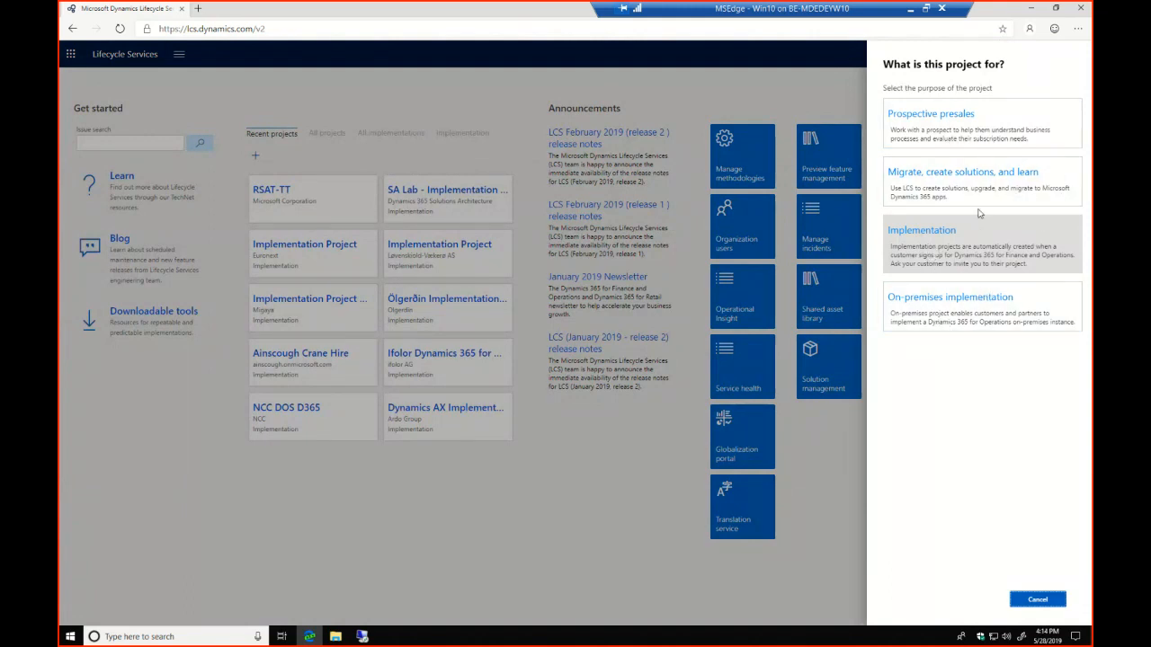
{"action": "left_click", "coordinate": [949, 181]}
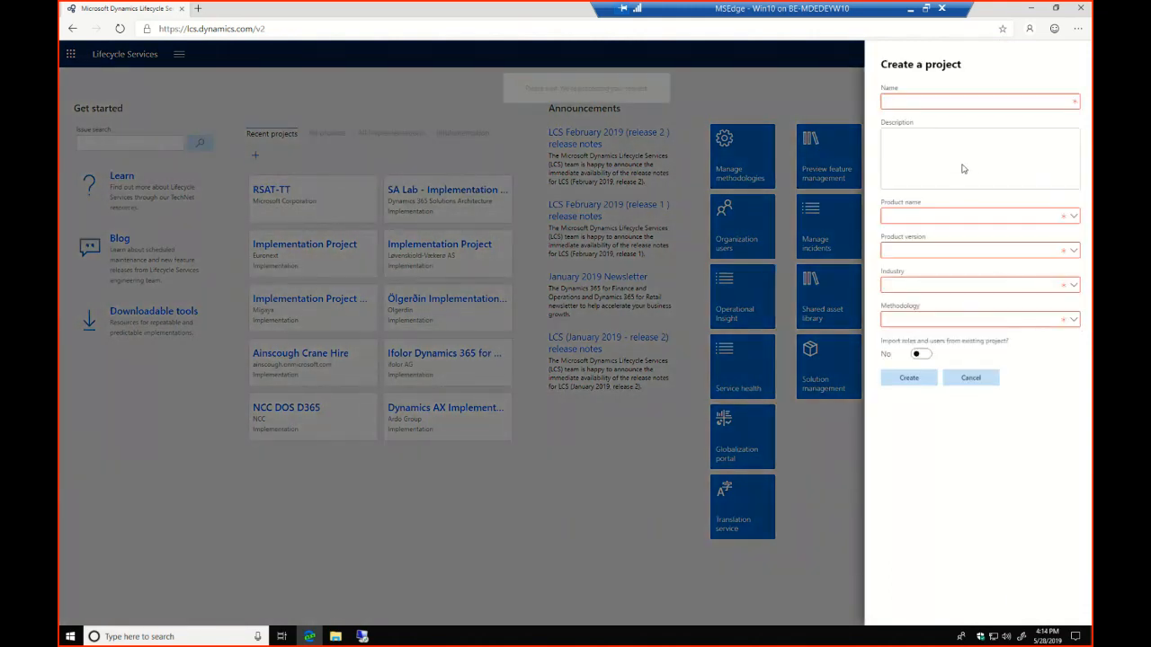
{"action": "left_click", "coordinate": [935, 105]}
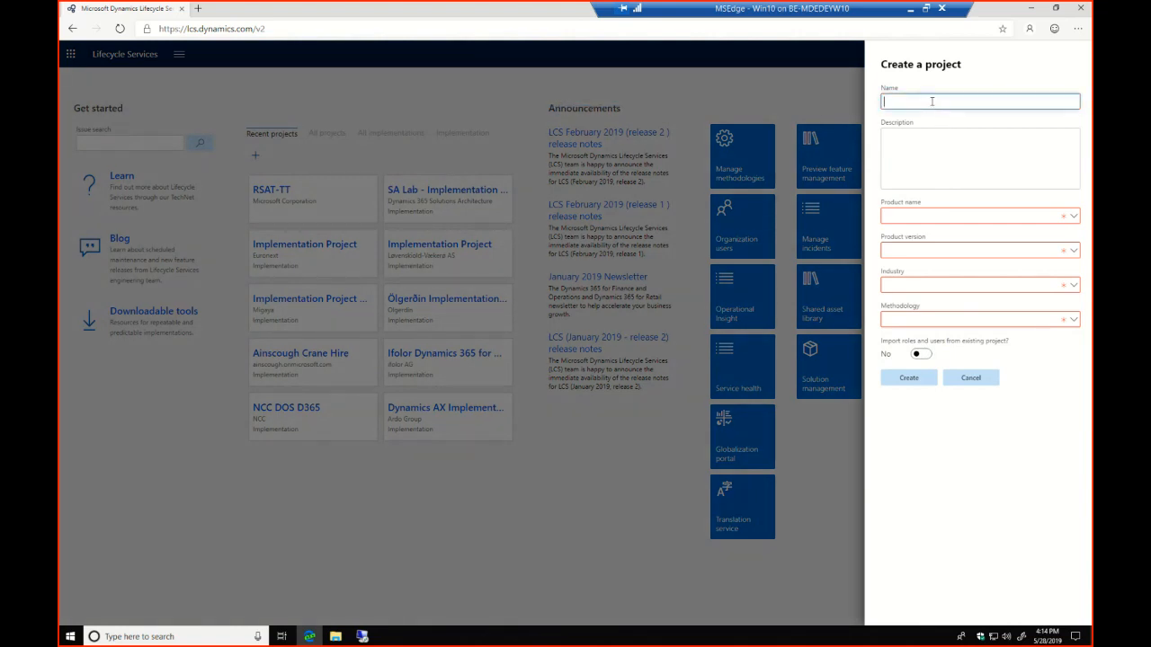
{"action": "type", "text": "RSAT-TT"}
{"action": "left_click", "coordinate": [938, 163]}
{"action": "left_click", "coordinate": [948, 216]}
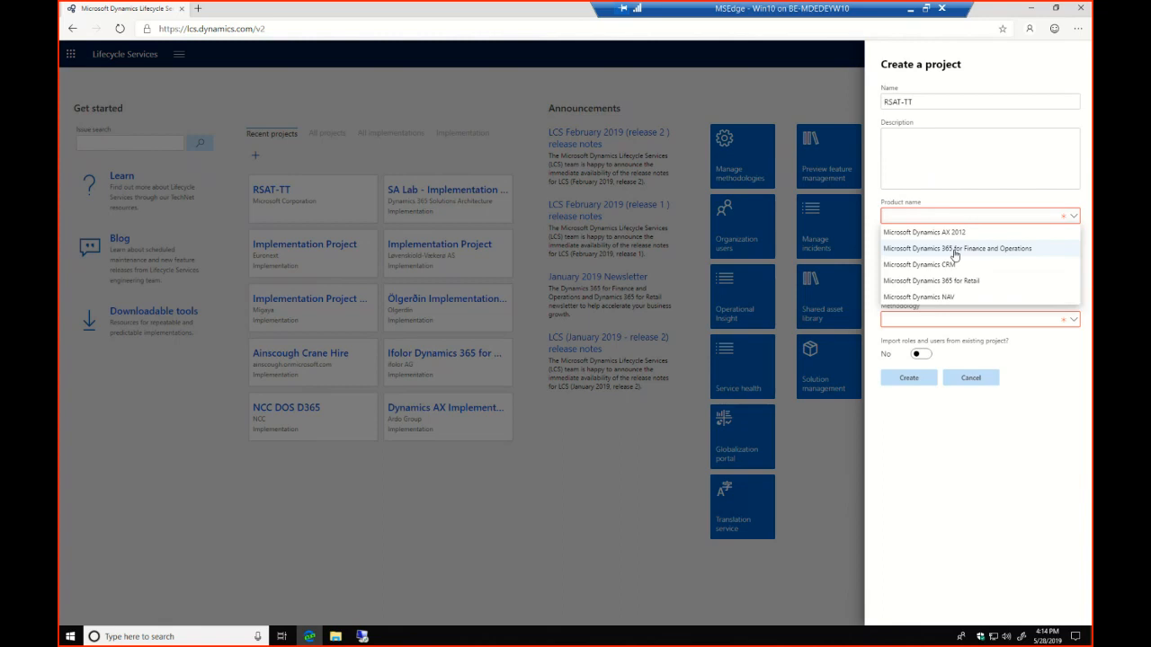
{"action": "left_click", "coordinate": [955, 256]}
Set product version Microsoft Dynamics 365 for Finance and Operations, industry Other, and methodology Dynamics 365 for Finance and Operations Implementation Methodology
{"action": "left_click", "coordinate": [948, 285]}
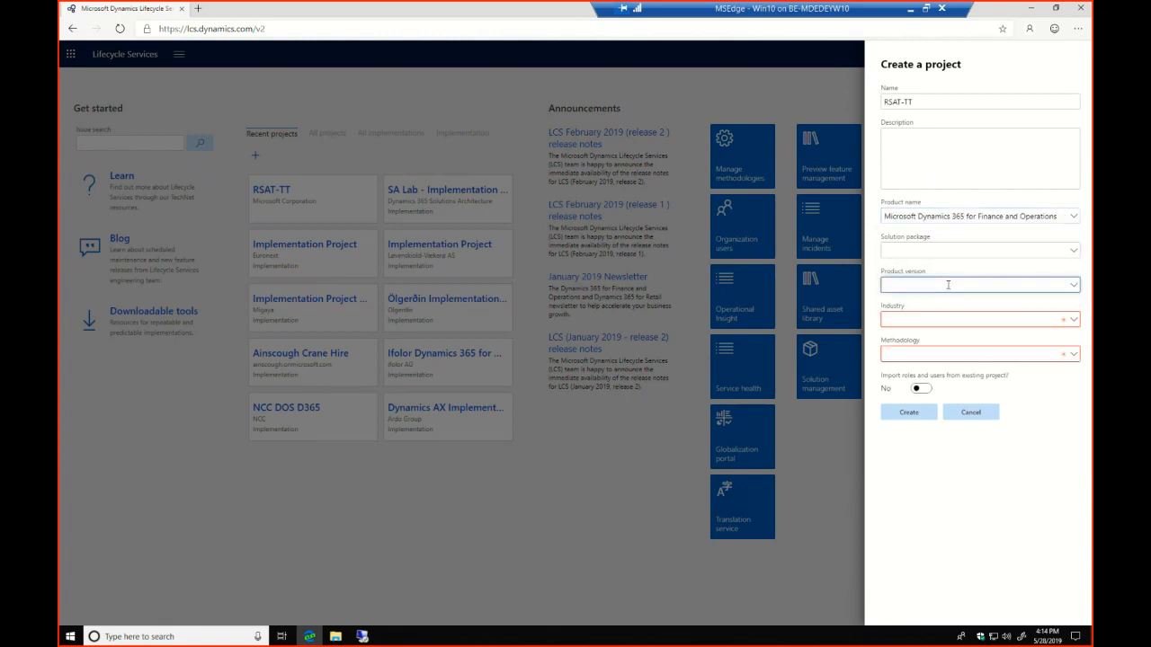
{"action": "left_click", "coordinate": [956, 298]}
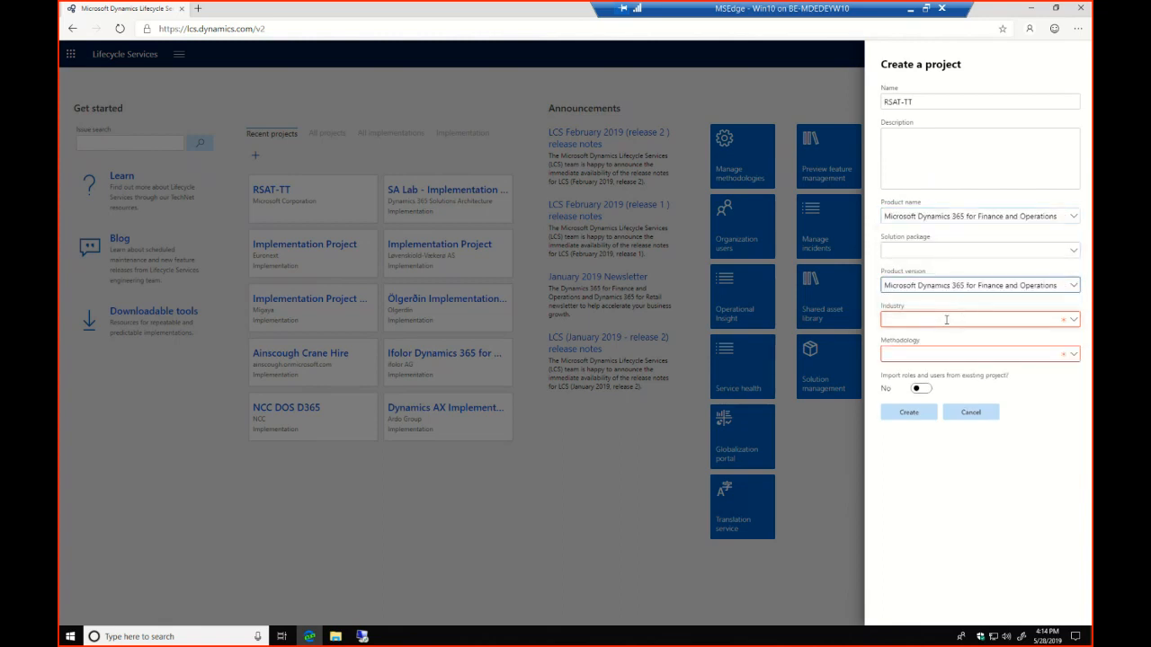
{"action": "left_click", "coordinate": [946, 320]}
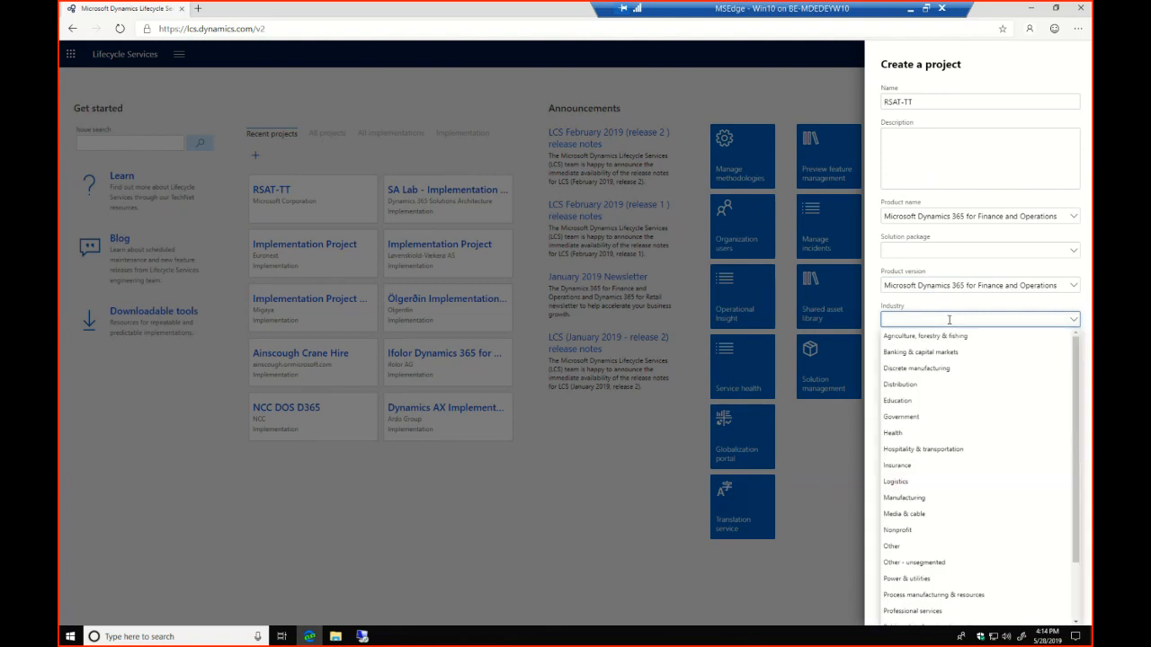
{"action": "left_click", "coordinate": [905, 546]}
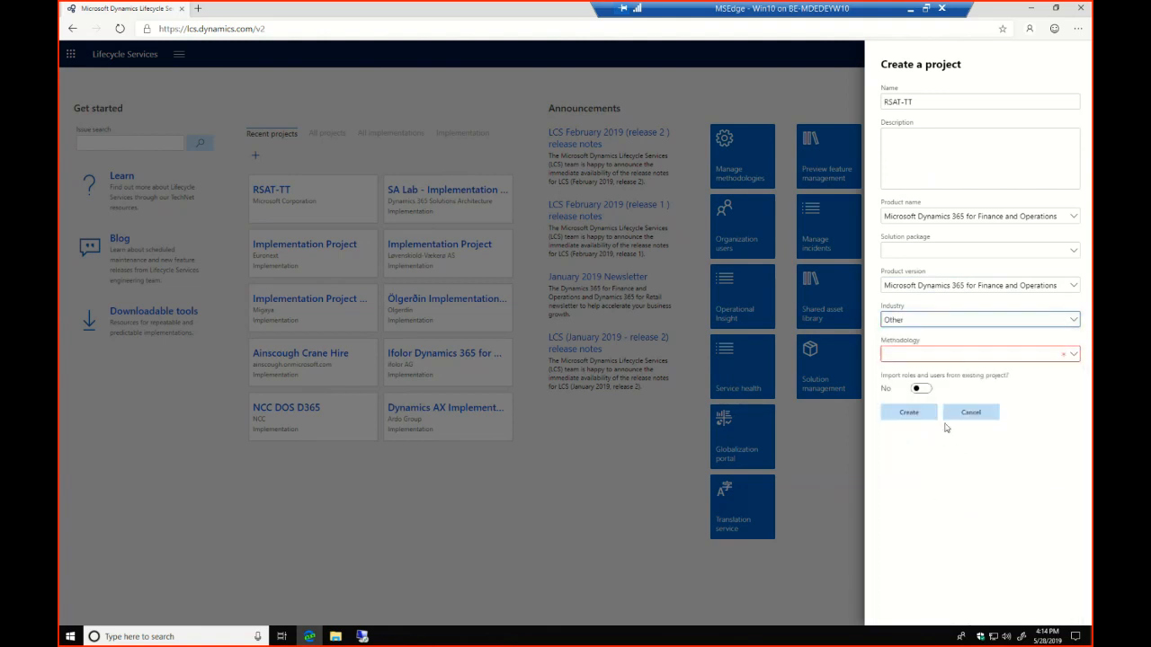
{"action": "left_click", "coordinate": [1067, 361]}
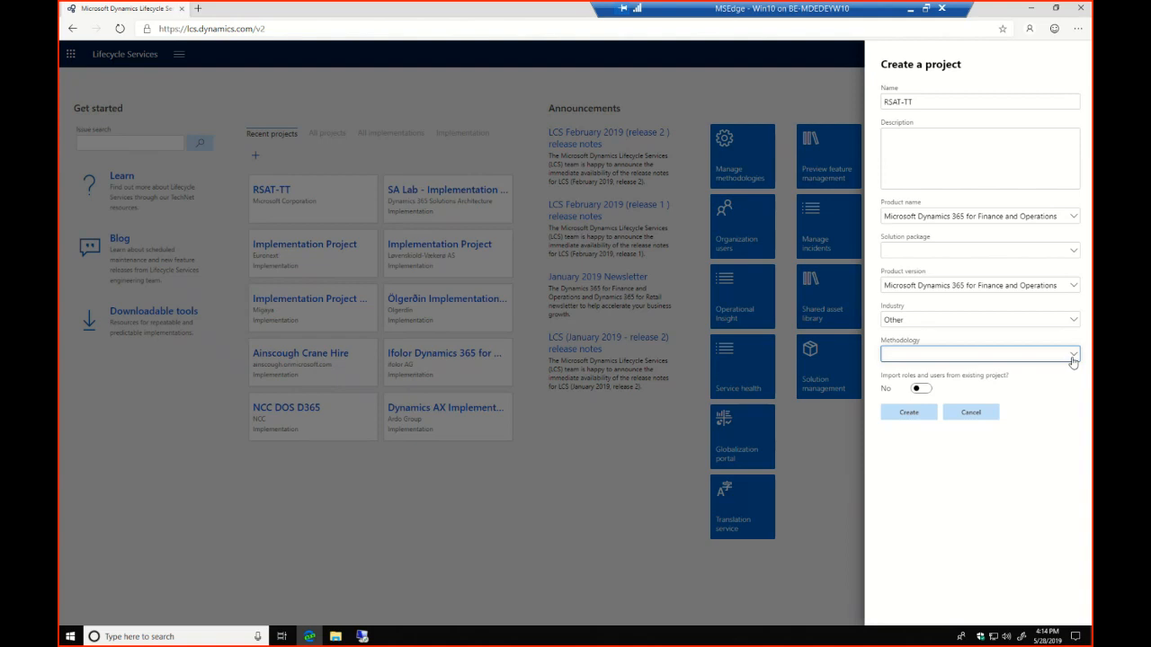
{"action": "left_click", "coordinate": [1073, 357]}
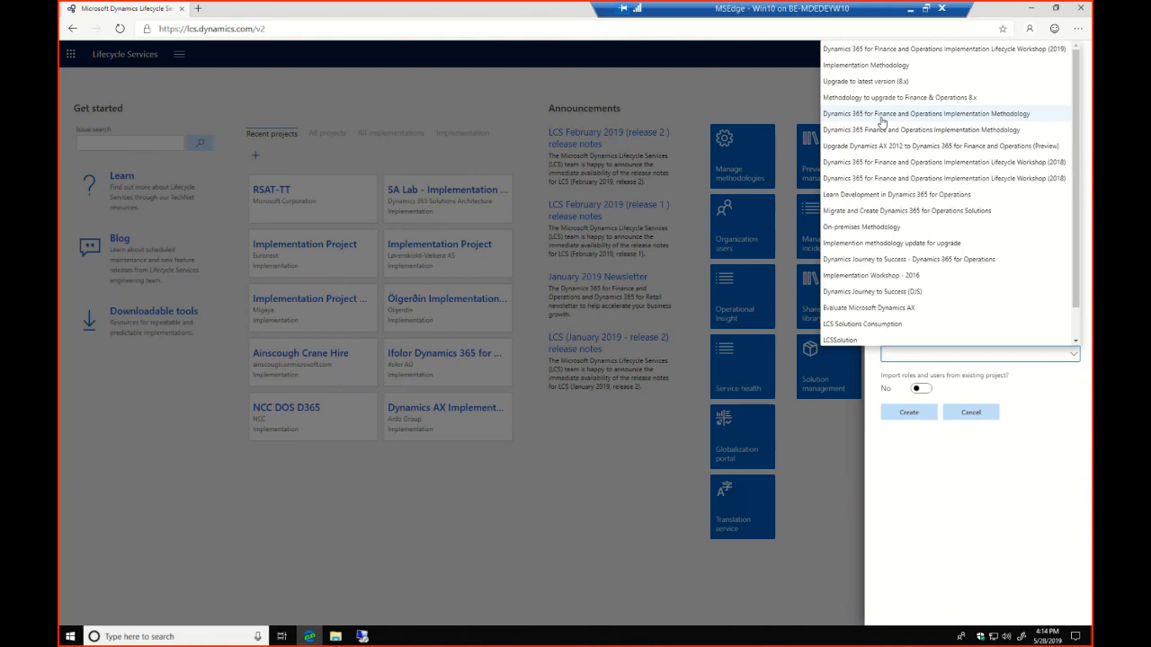
{"action": "left_click", "coordinate": [1004, 118]}
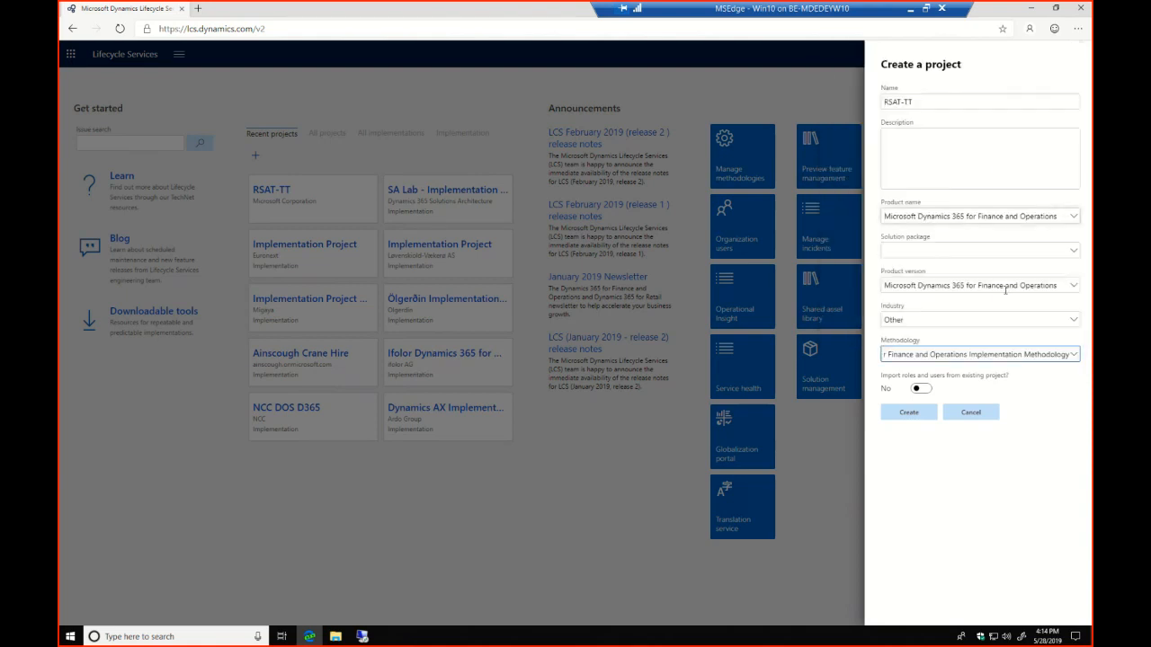
Discard the new project form and return to the list of recent projects
{"action": "left_click", "coordinate": [980, 418]}
{"action": "left_click", "coordinate": [981, 418]}
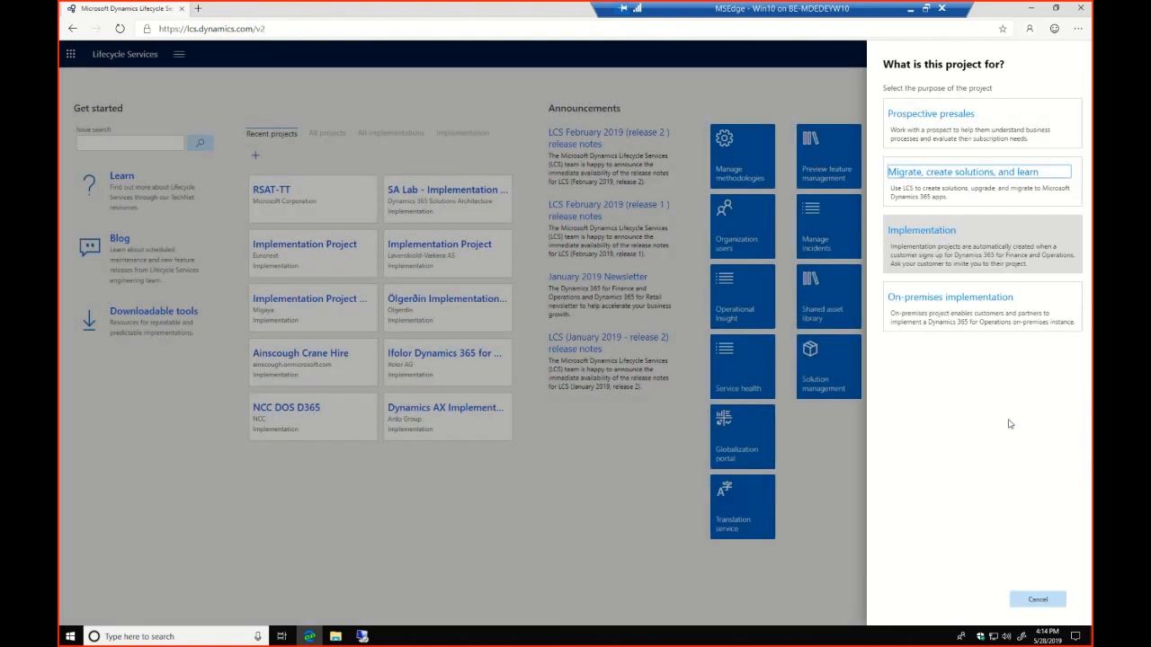
{"action": "left_click", "coordinate": [1036, 600]}
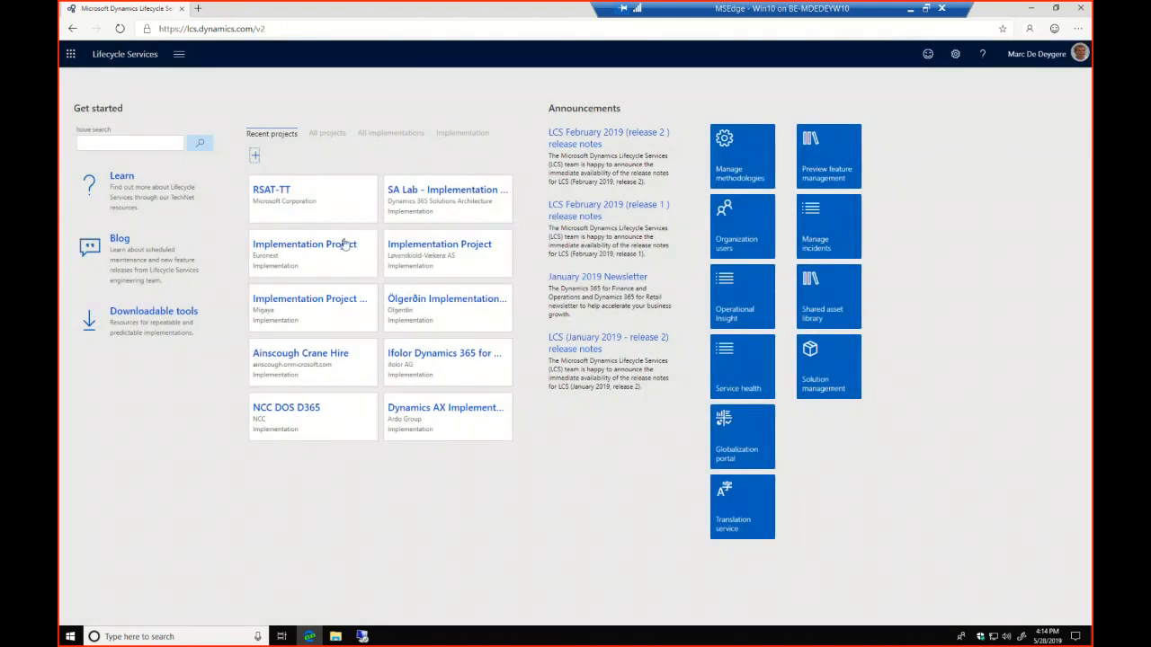
Open the existing RSAT-TT project and review its dashboard, including the environments and tools
{"action": "left_click", "coordinate": [272, 191]}
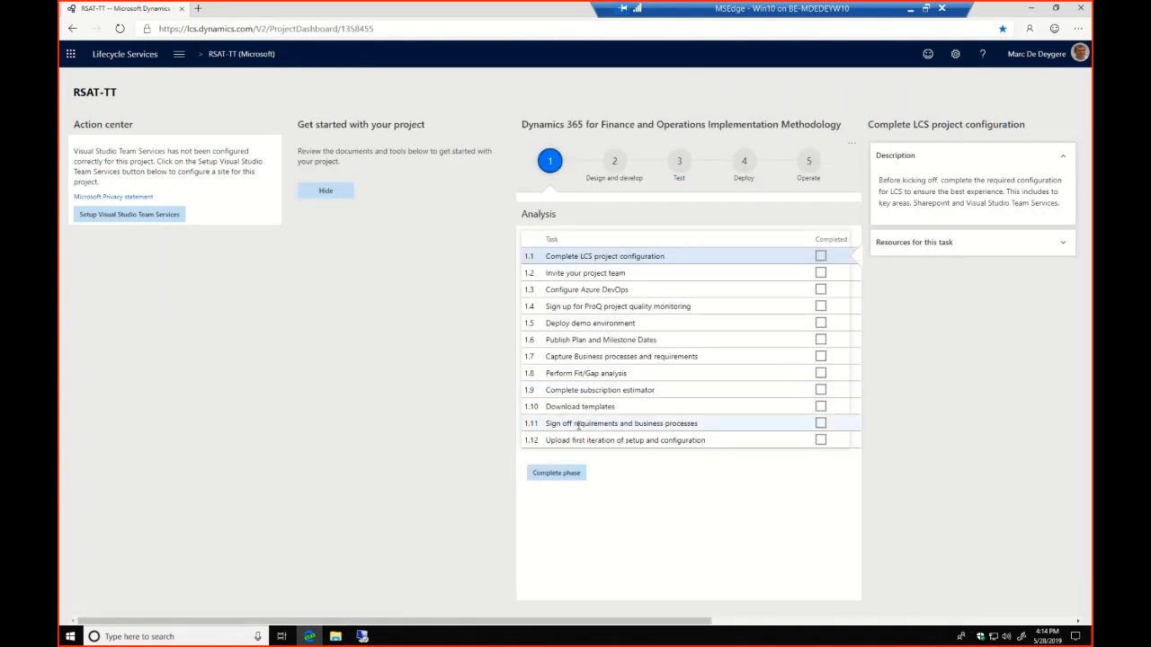
{"action": "left_click_drag", "start_coordinate": [549, 620], "coordinate": [898, 620]}
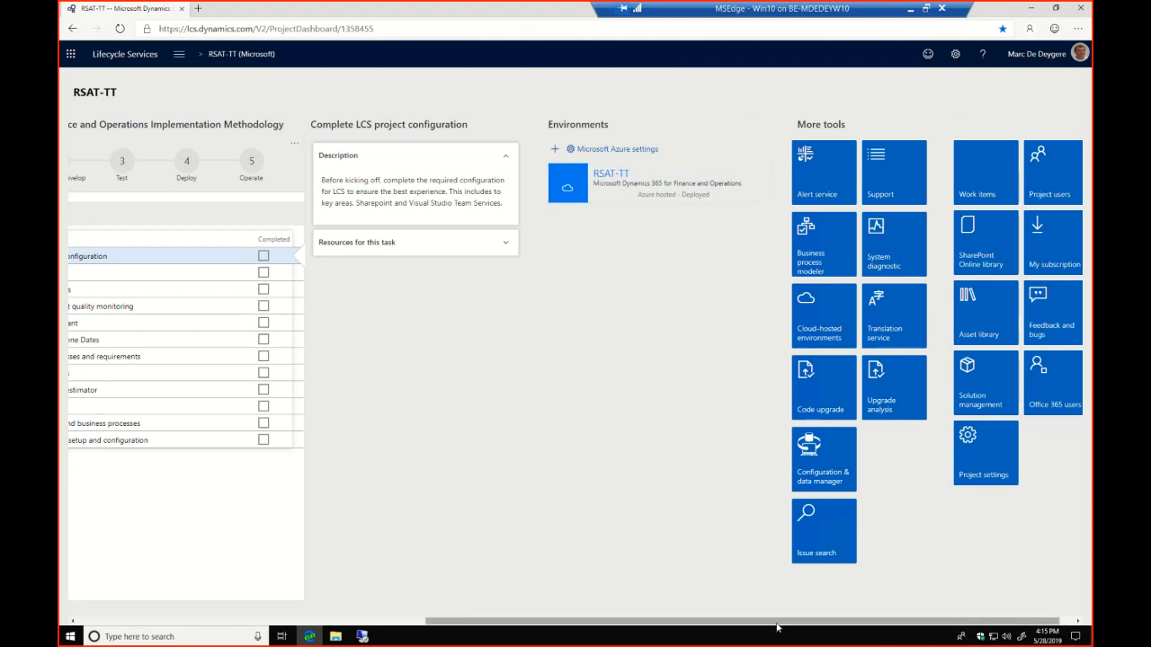
{"action": "left_click_drag", "start_coordinate": [775, 625], "coordinate": [427, 622]}
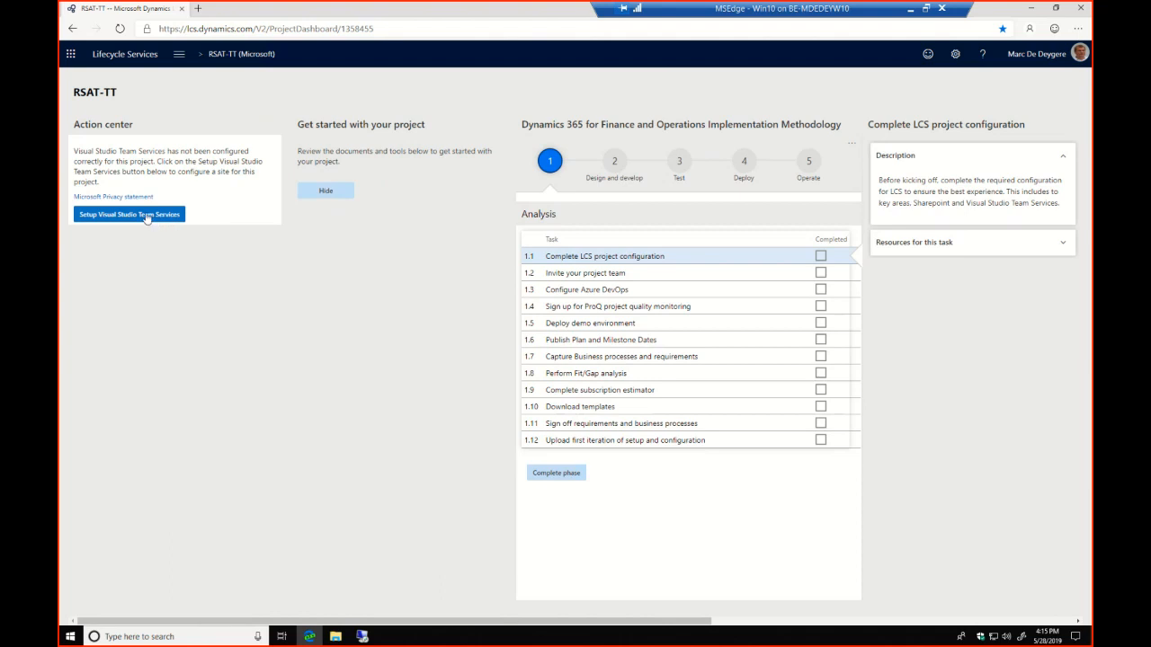
Start the Visual Studio Team Services setup and reach the Azure DevOps projects page through the linked Visual Studio site
{"action": "left_click", "coordinate": [144, 219]}
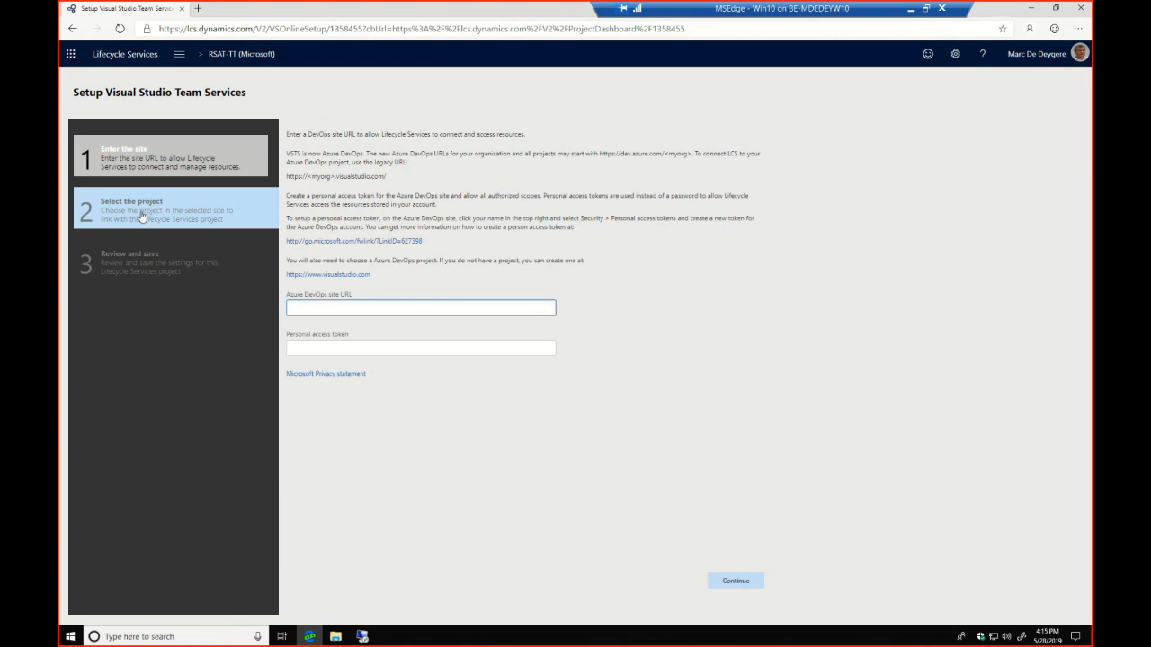
{"action": "left_click", "coordinate": [346, 282]}
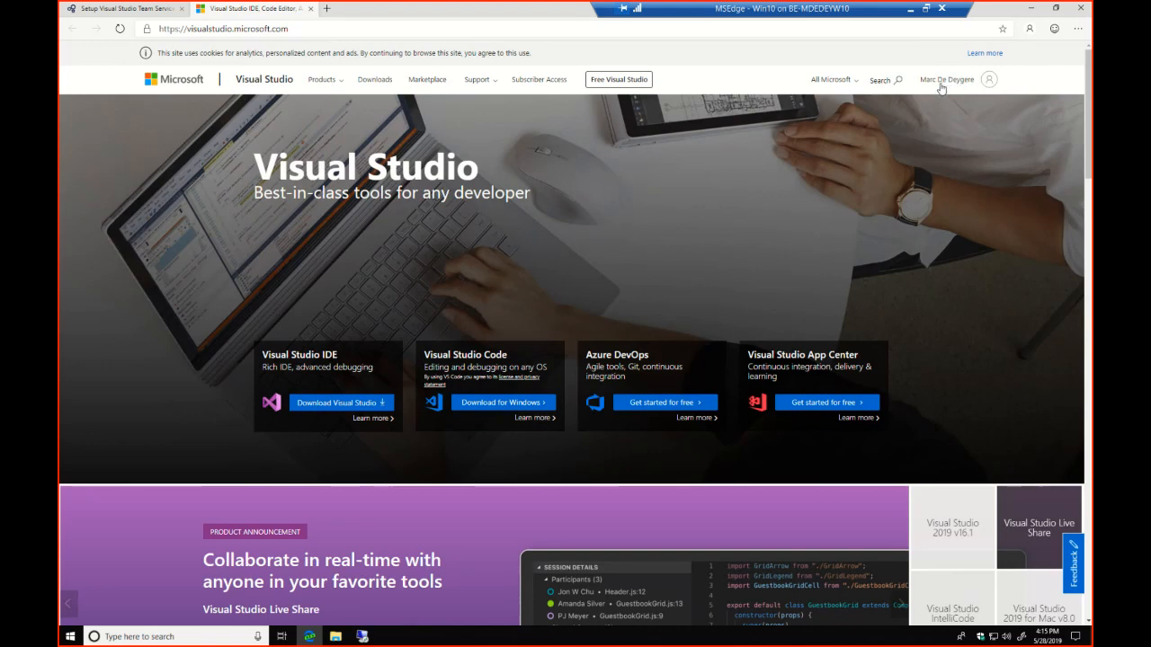
{"action": "left_click", "coordinate": [666, 404]}
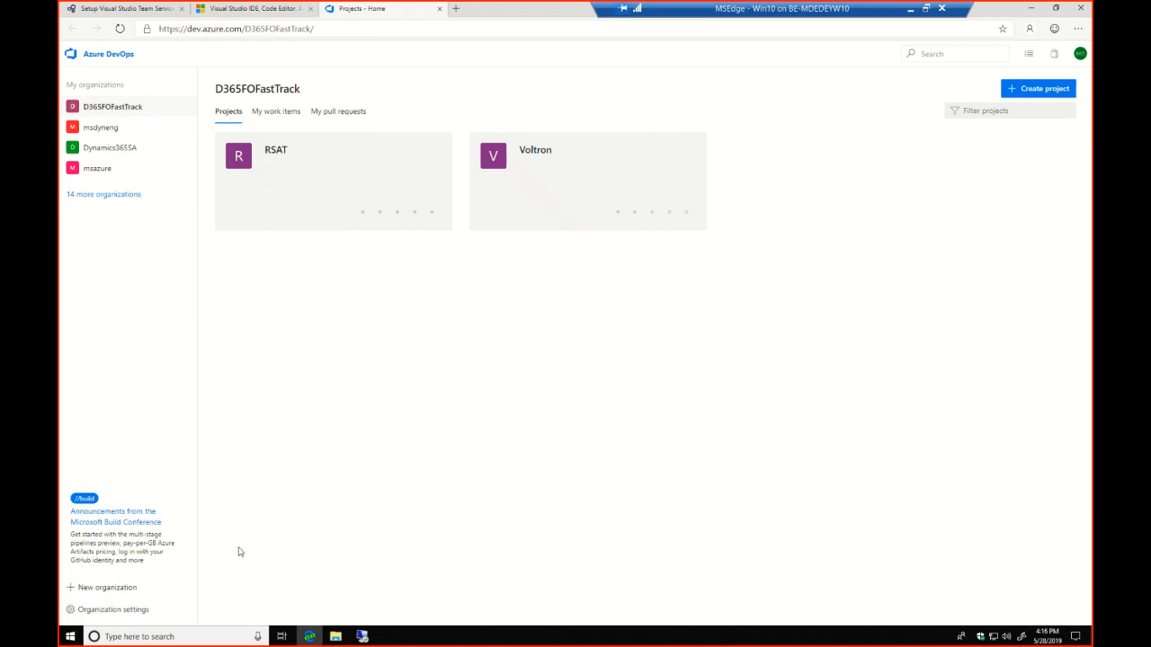
Try out creating a new Azure DevOps organization named D365FOFastTrack, leaving the sign-up without submitting it
{"action": "left_click", "coordinate": [126, 616]}
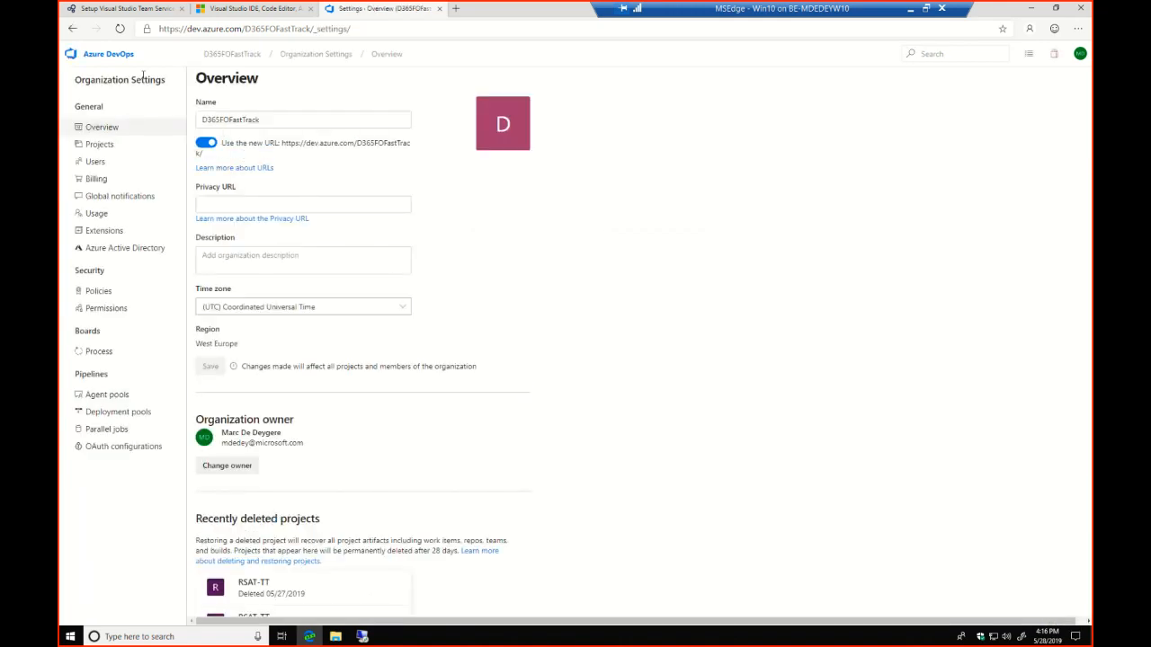
{"action": "left_click", "coordinate": [72, 30]}
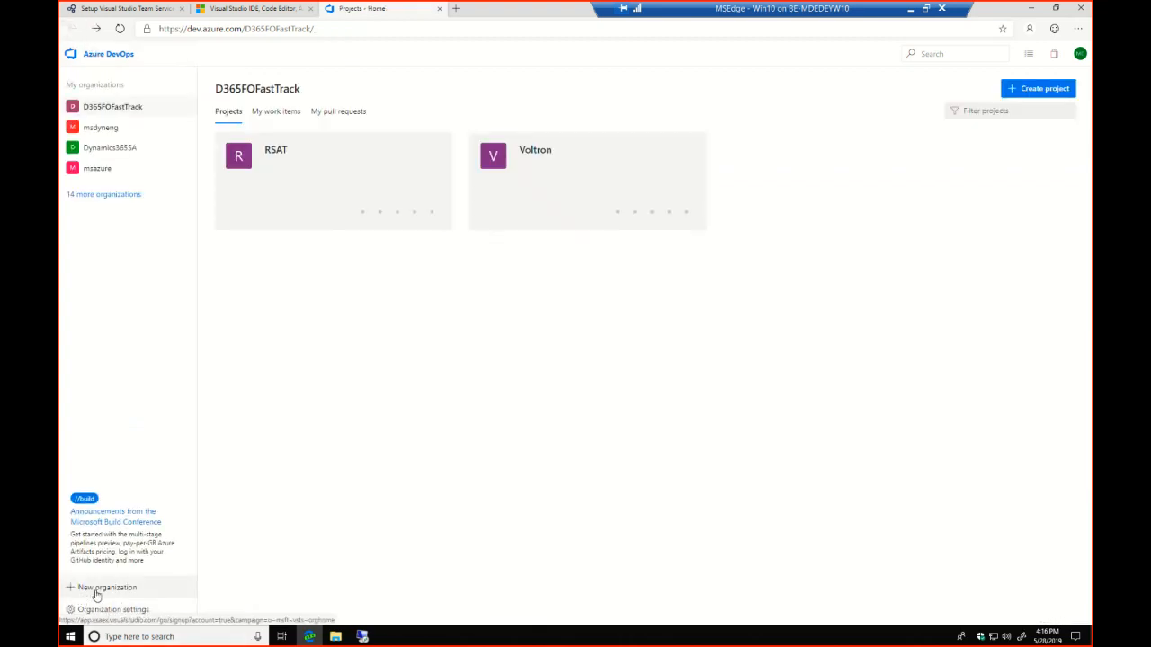
{"action": "left_click", "coordinate": [95, 589]}
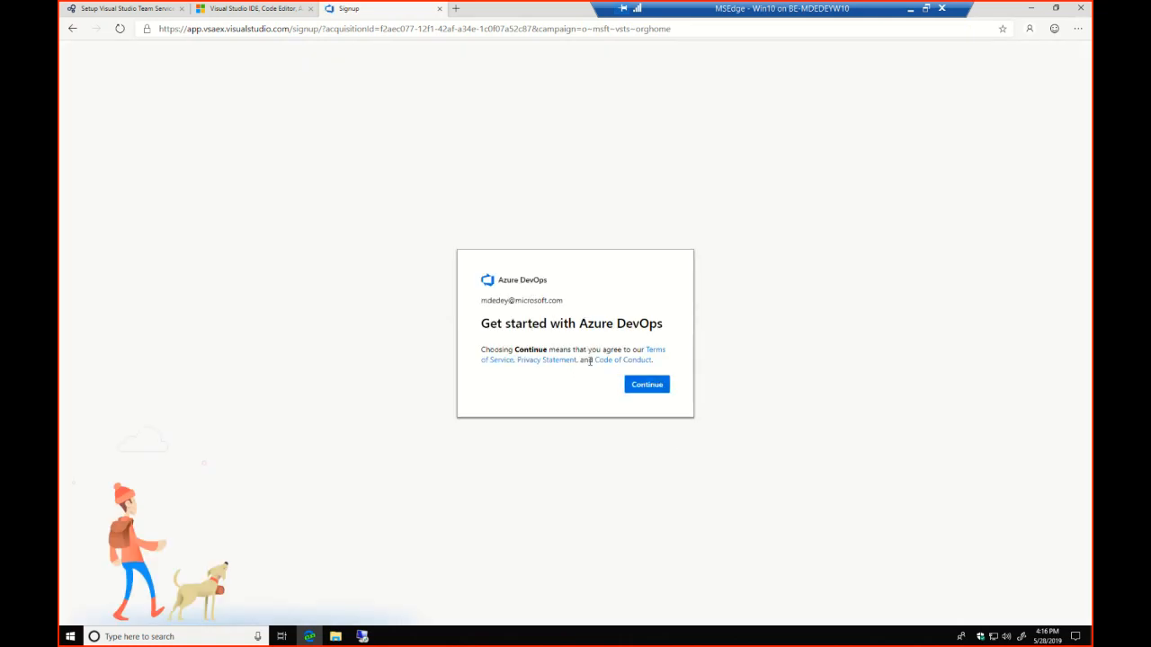
{"action": "left_click", "coordinate": [638, 387]}
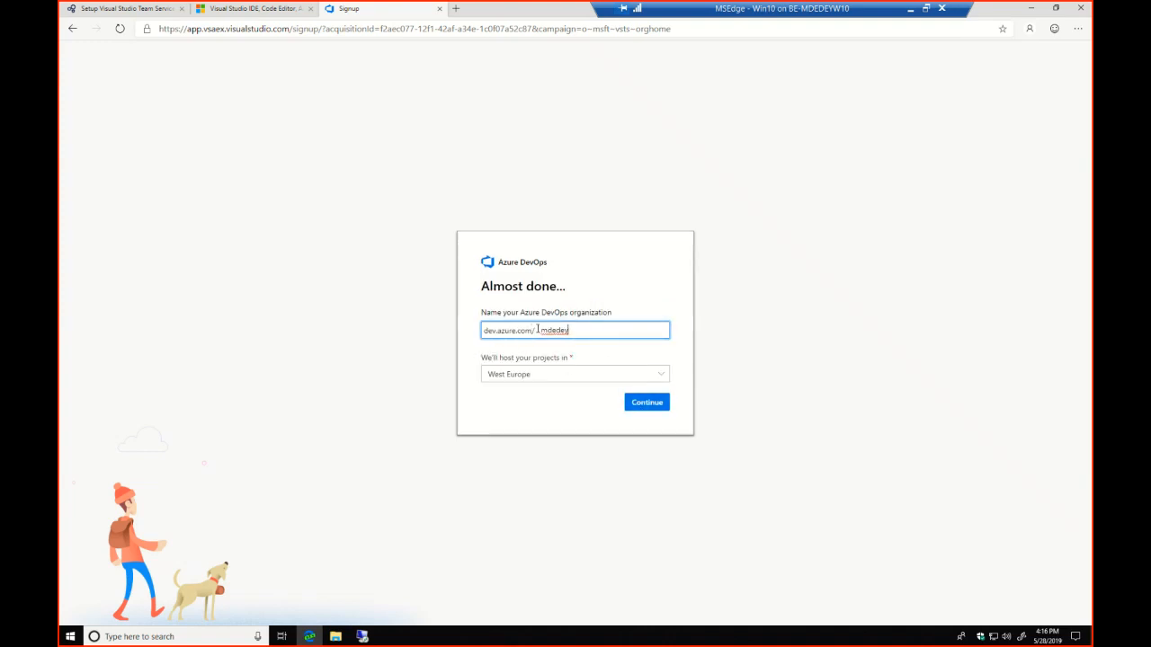
{"action": "left_click_drag", "start_coordinate": [540, 330], "coordinate": [582, 330]}
{"action": "type", "text": "D365FOFastTrack"}
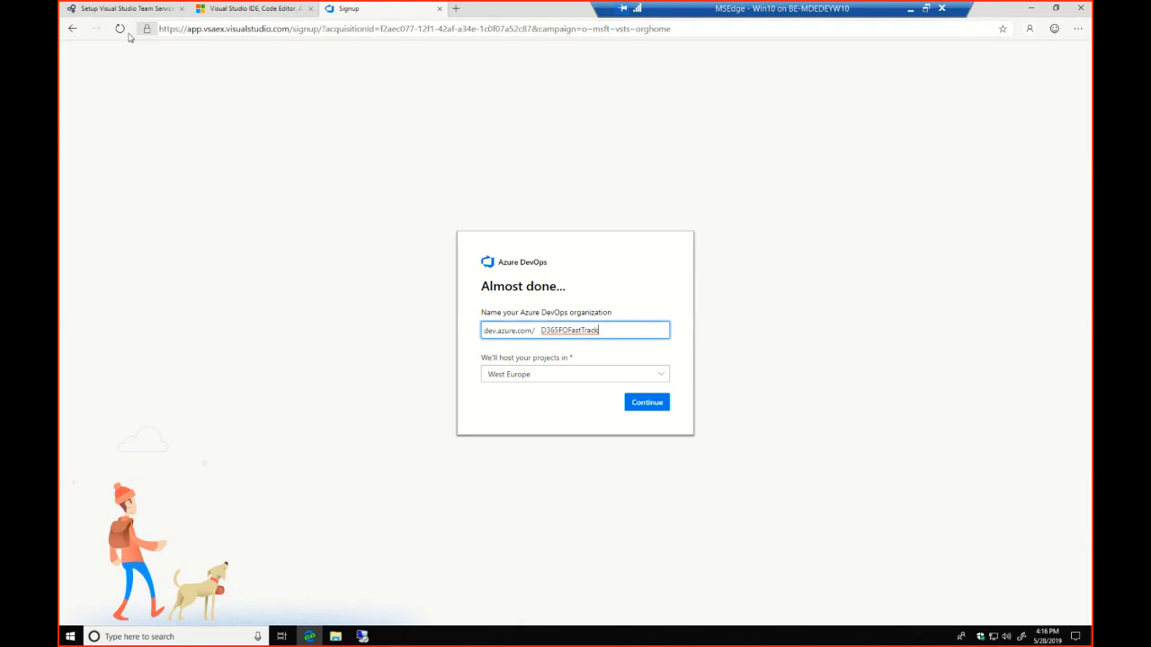
{"action": "left_click", "coordinate": [69, 29]}
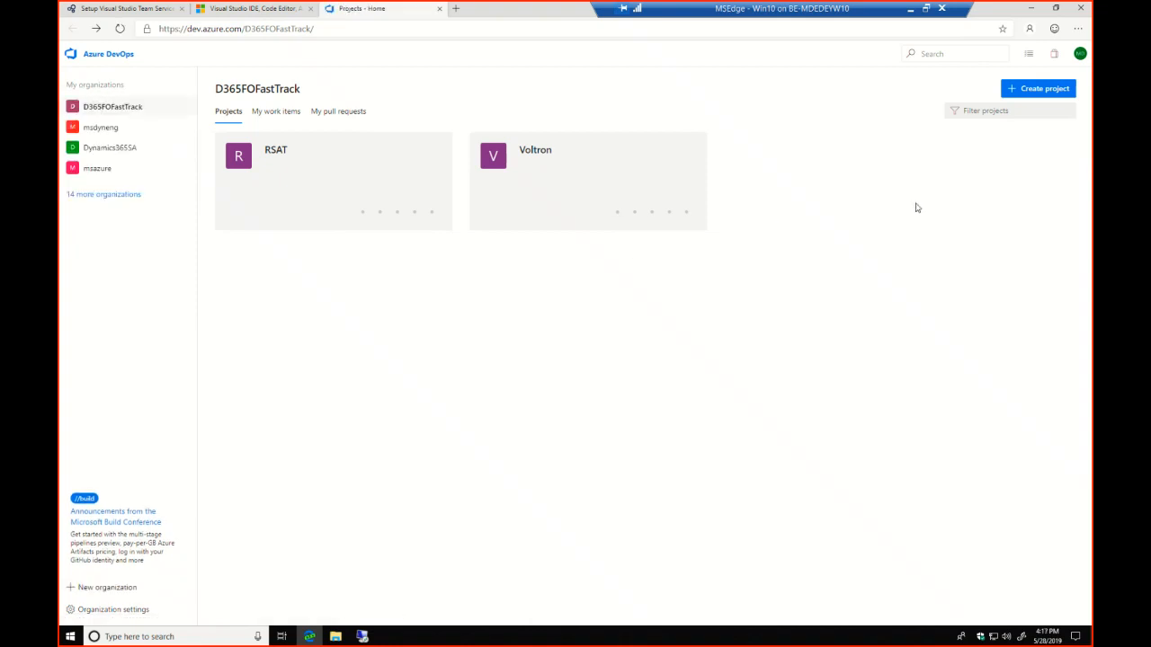
Create a private project named RSAT-TT in the D365FOFastTrack organization with Team Foundation Version Control
{"action": "left_click", "coordinate": [1041, 90]}
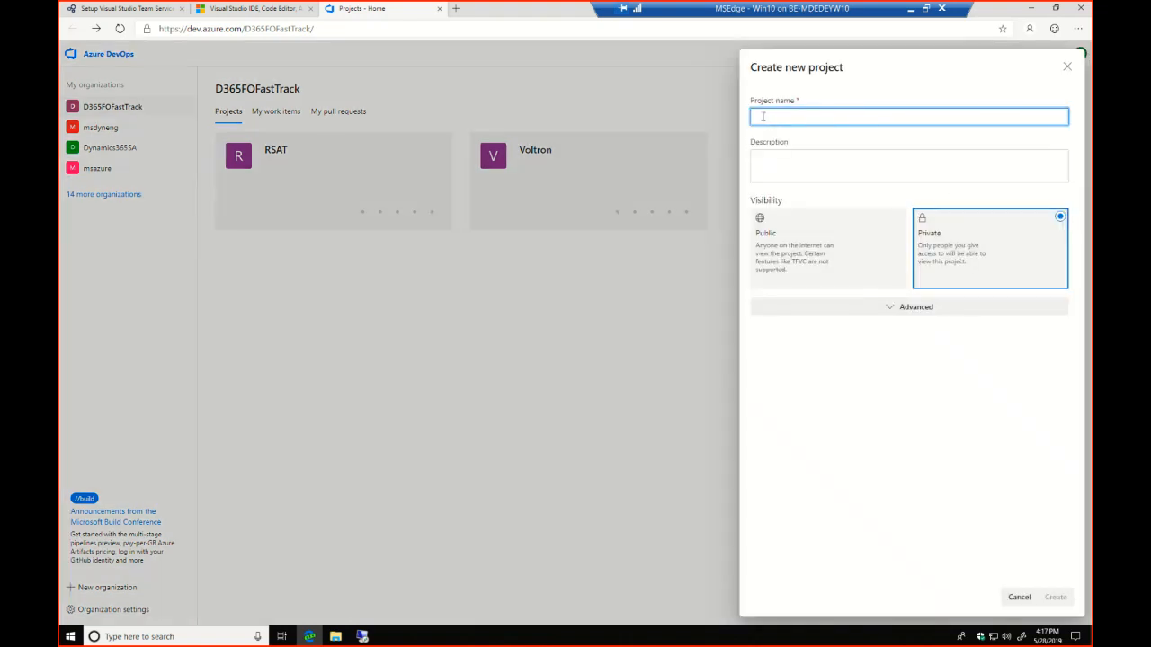
{"action": "type", "text": "RS"}
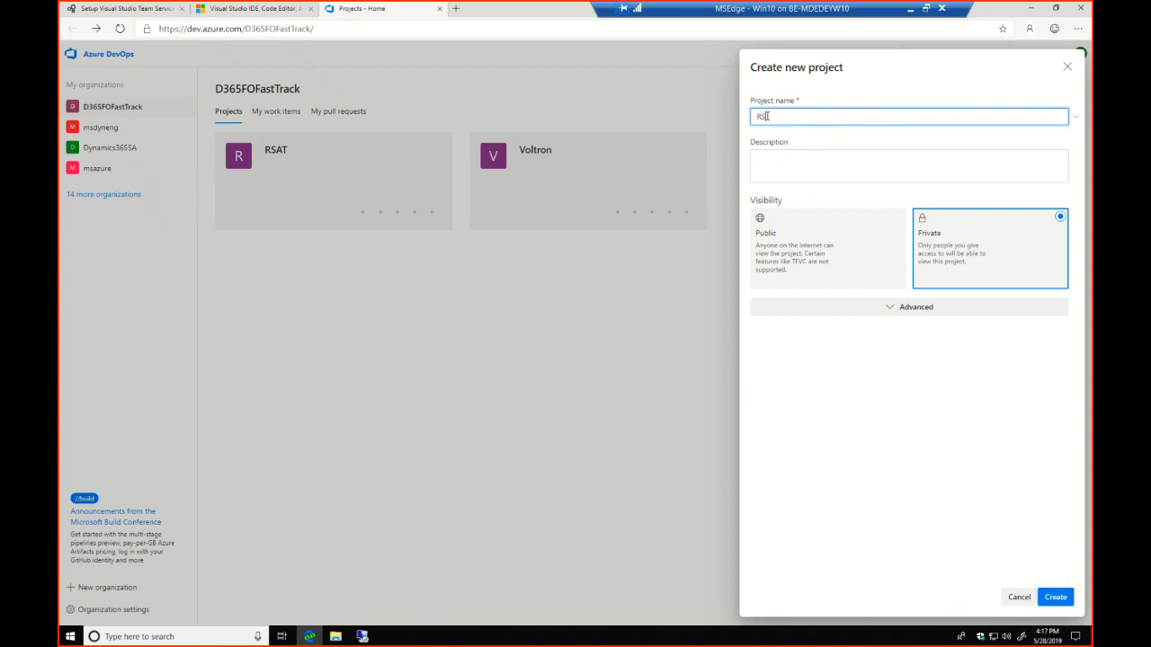
{"action": "type", "text": "AT-TT"}
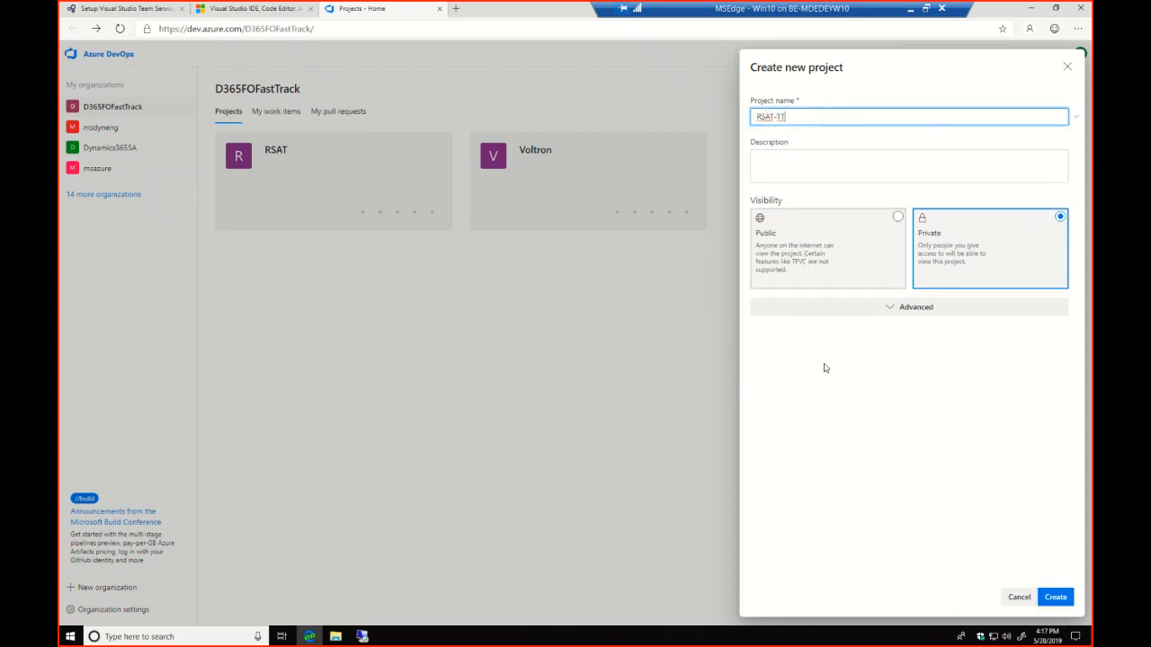
{"action": "left_click", "coordinate": [892, 307]}
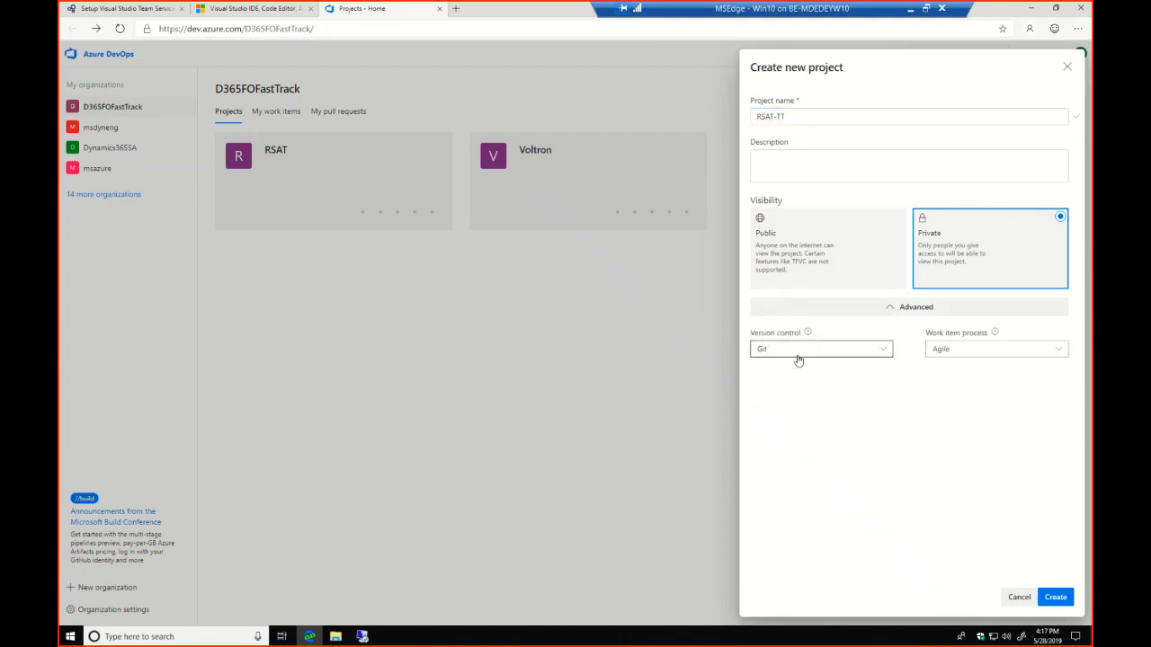
{"action": "left_click", "coordinate": [883, 351]}
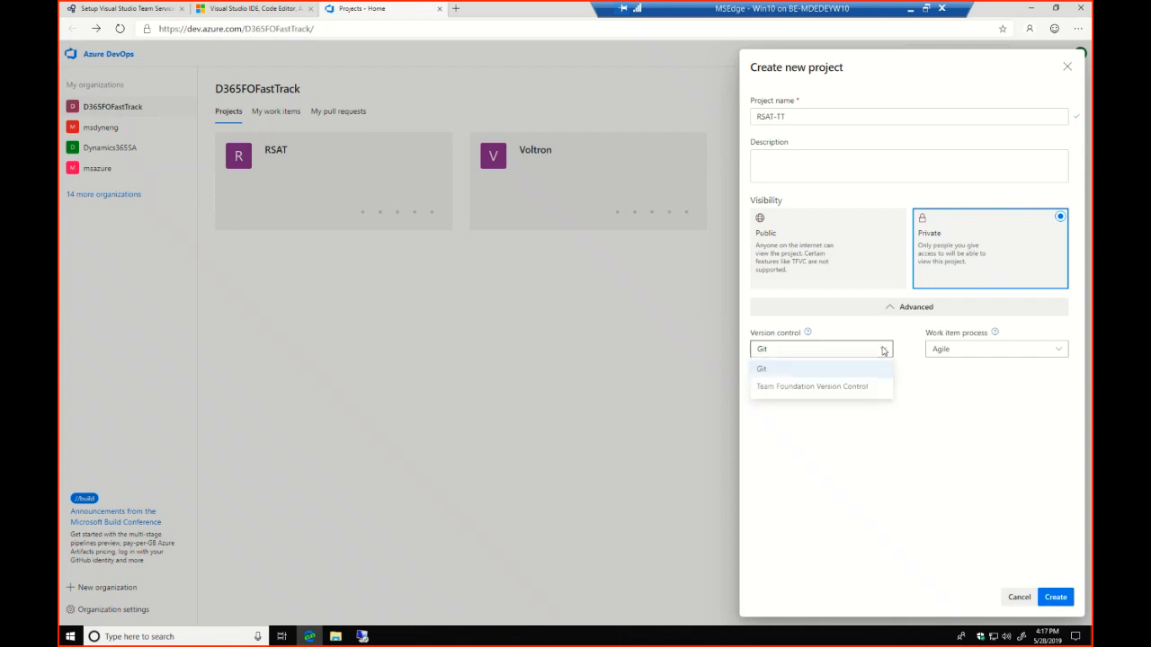
{"action": "left_click", "coordinate": [819, 390]}
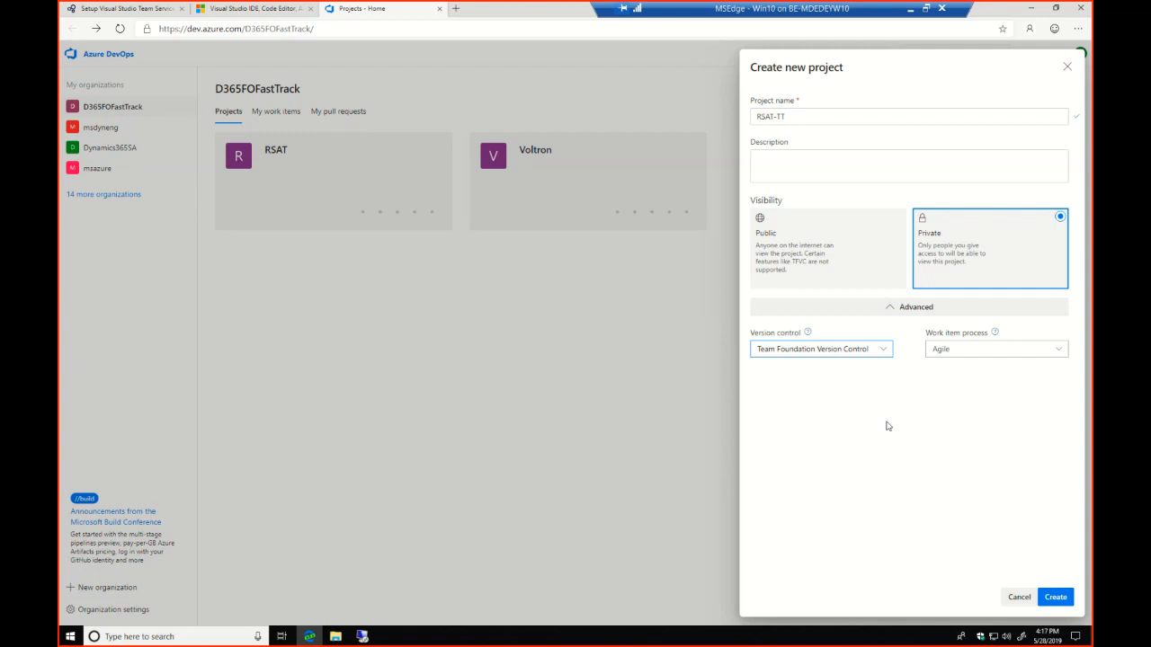
{"action": "left_click", "coordinate": [1056, 598]}
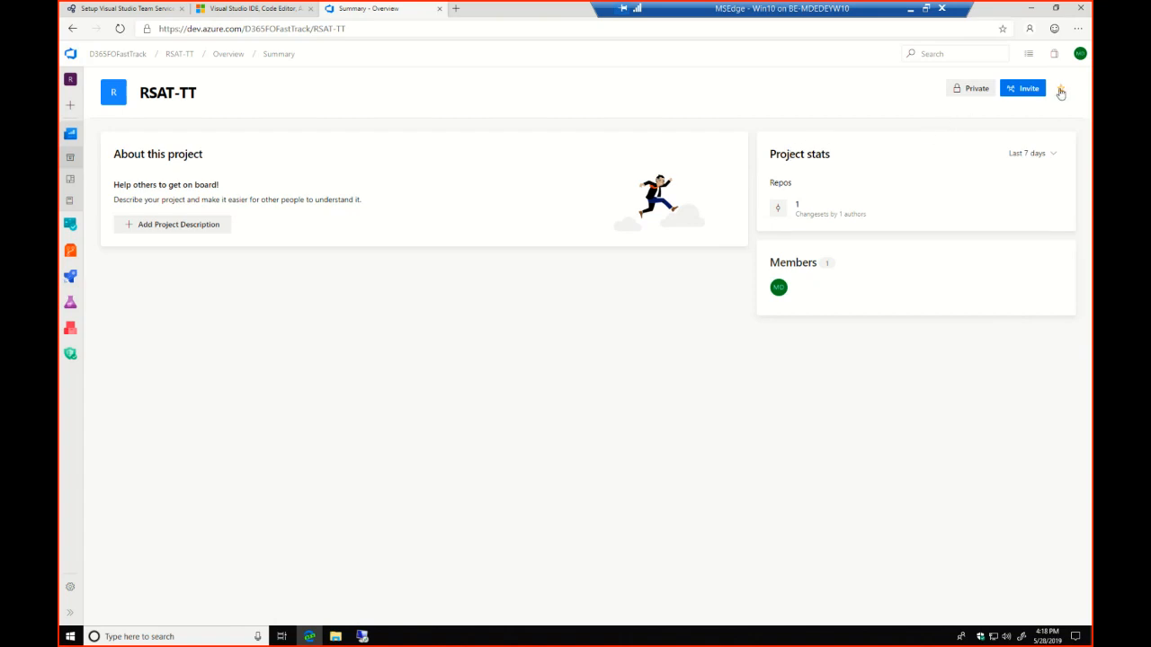
Create a personal access token named RSAT-TT for the D365FOFastTrack organization with custom defined expiration and full access scope
{"action": "left_click", "coordinate": [1079, 54]}
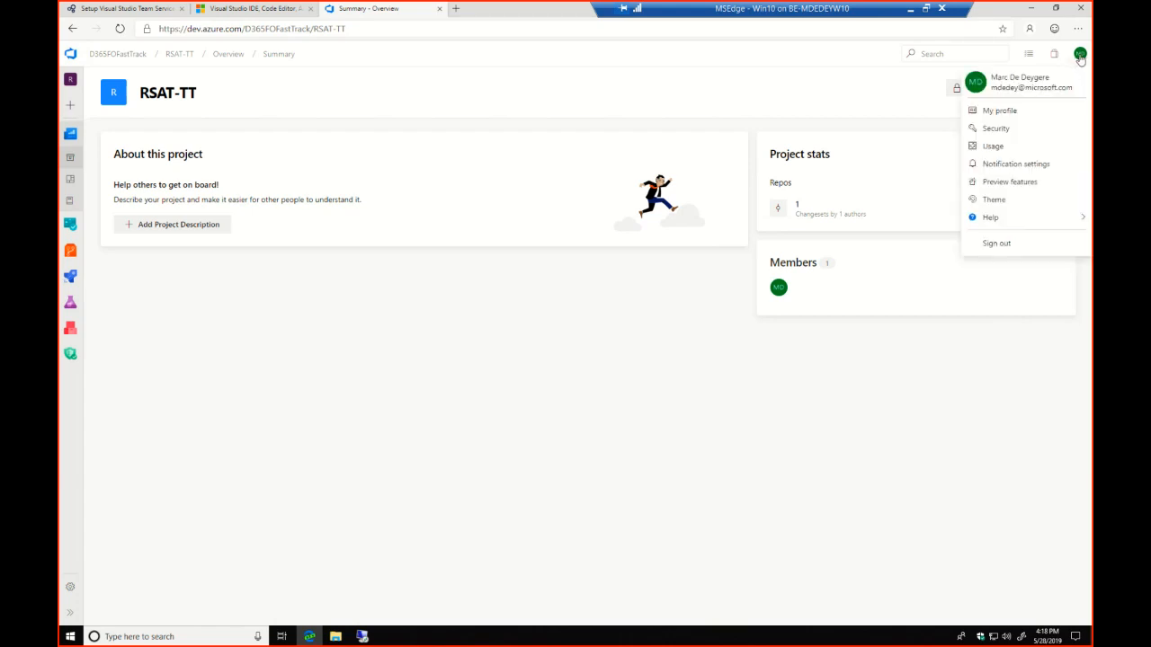
{"action": "left_click", "coordinate": [998, 133]}
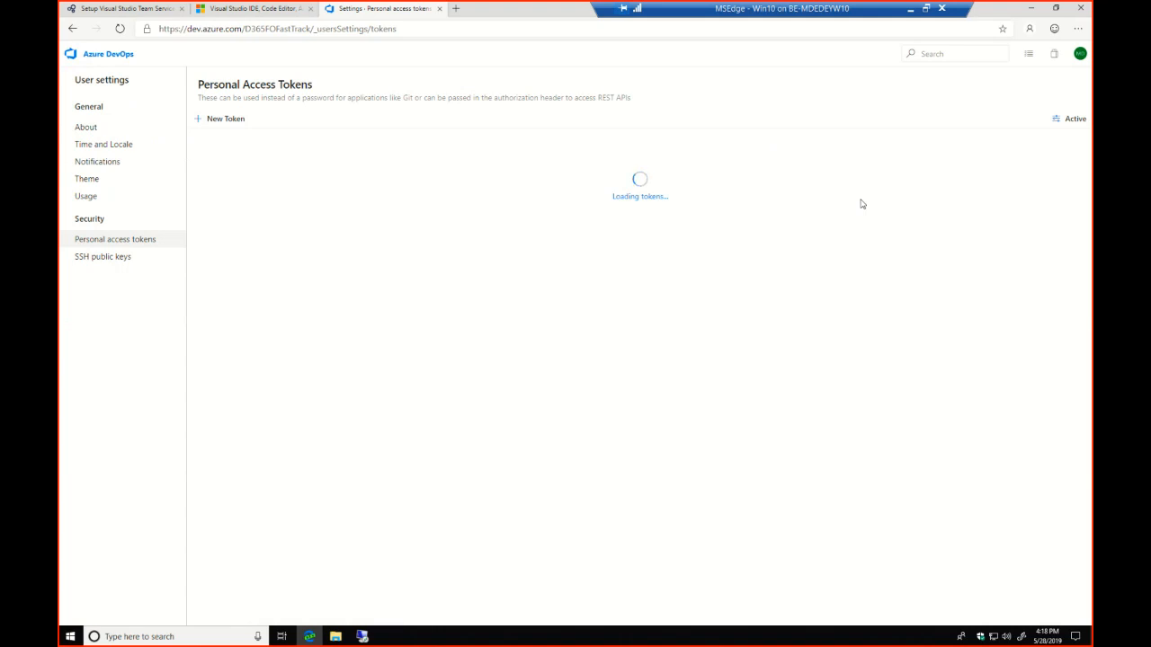
{"action": "left_click", "coordinate": [232, 124]}
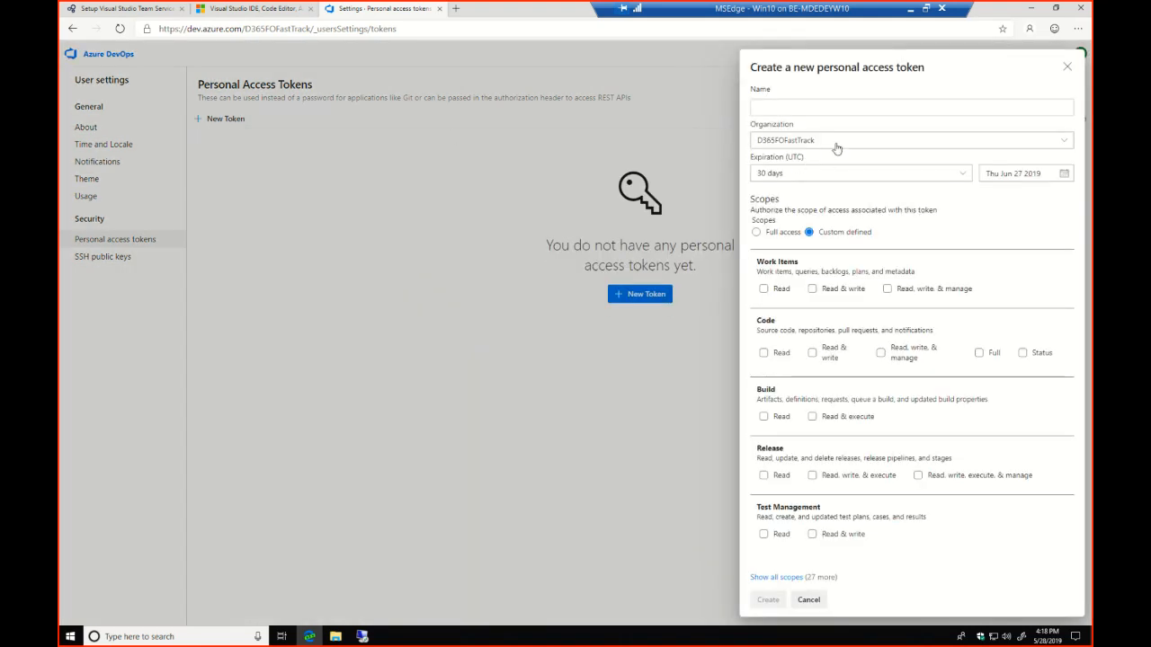
{"action": "left_click", "coordinate": [809, 110]}
{"action": "type", "text": "R"}
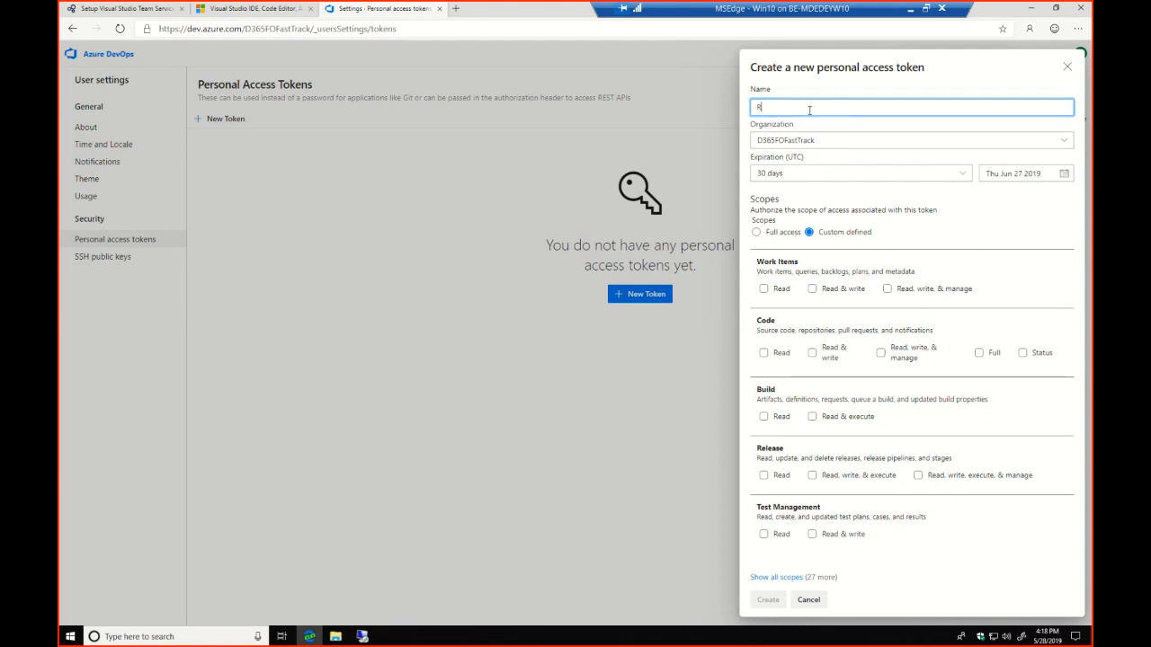
{"action": "type", "text": "SAT-TT"}
{"action": "left_click", "coordinate": [954, 179]}
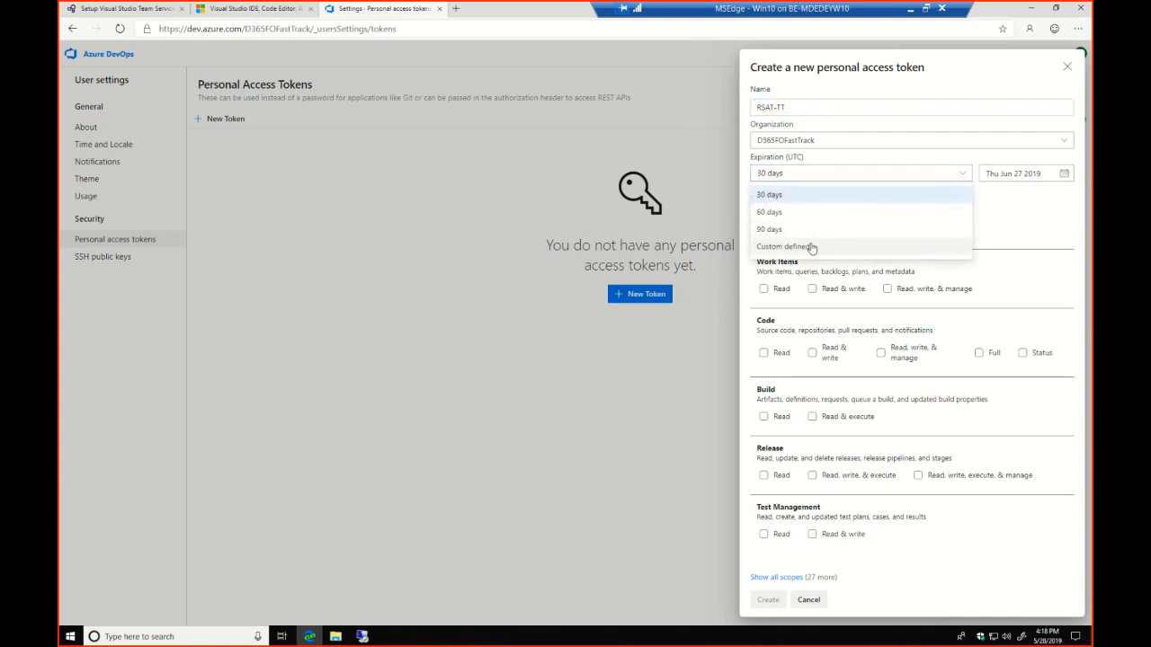
{"action": "left_click", "coordinate": [783, 247]}
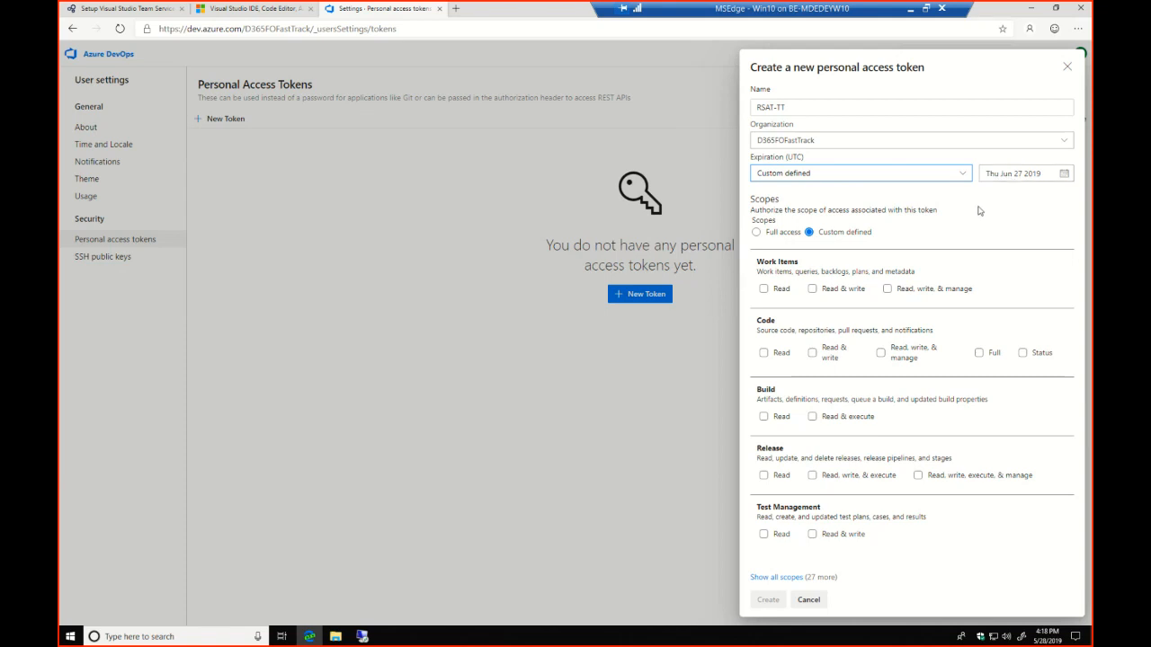
{"action": "left_click", "coordinate": [757, 233]}
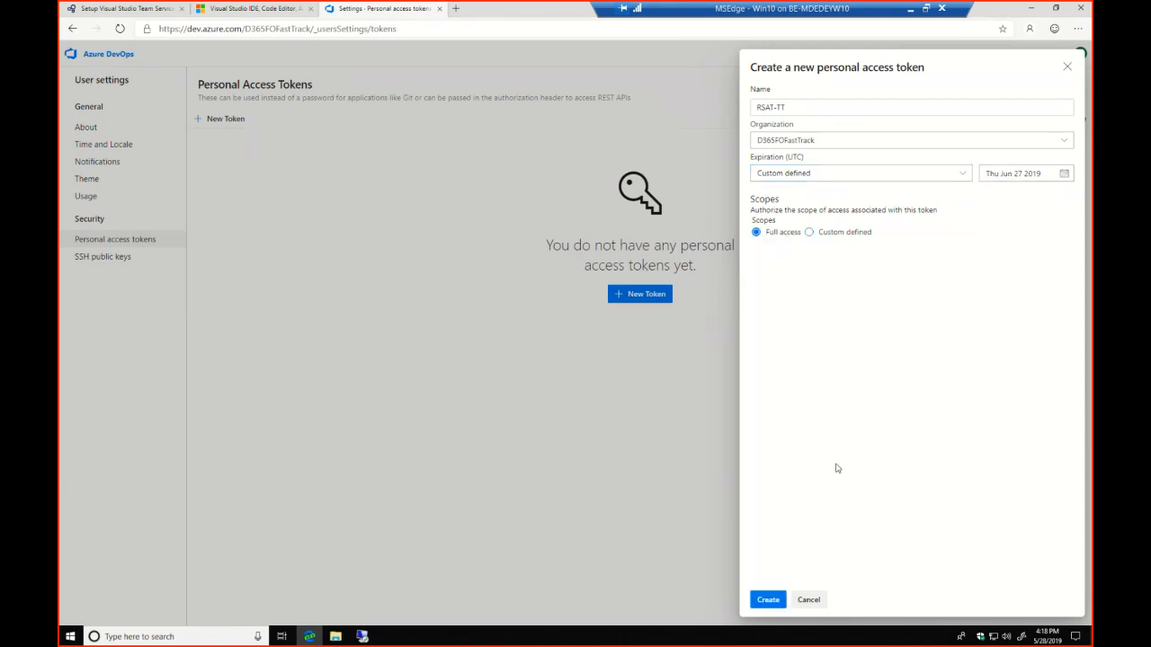
{"action": "left_click", "coordinate": [768, 600]}
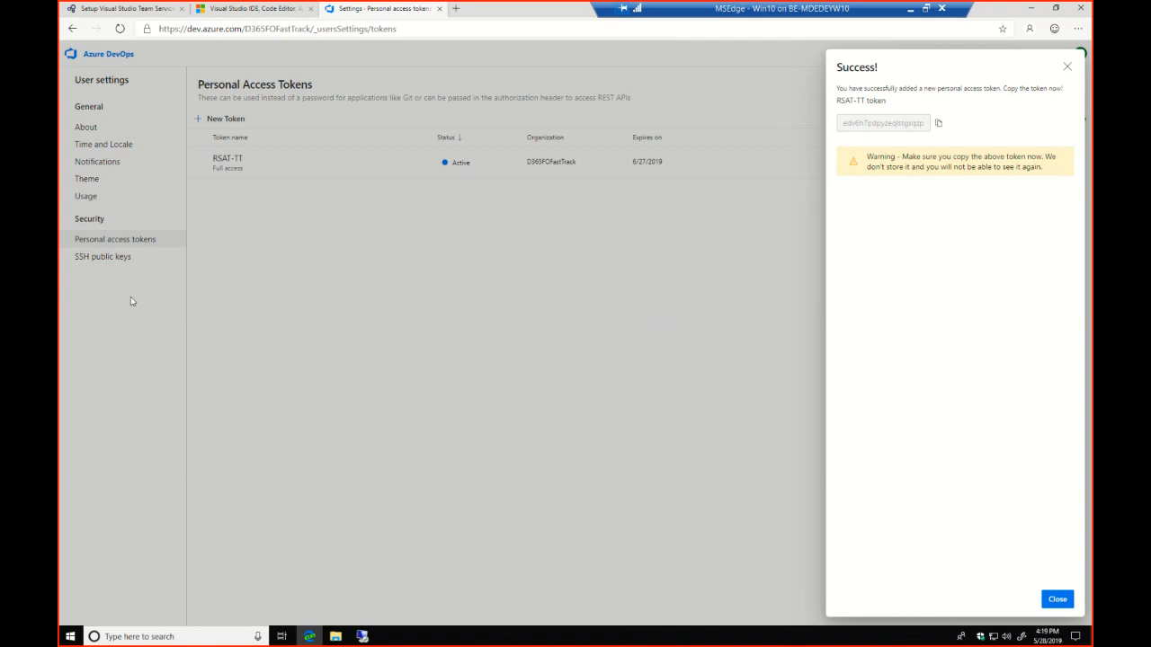
{"action": "left_click", "coordinate": [1057, 599]}
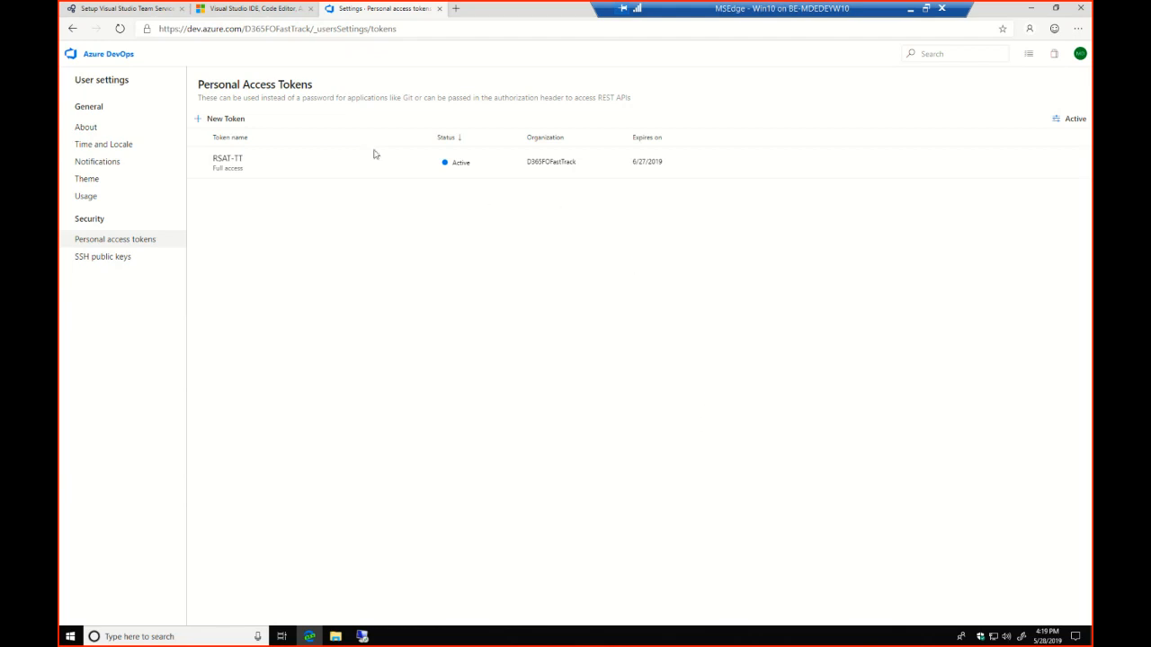
Create a new test plan named RSAT-TT in the RSAT-TT project, keeping its default area path and iteration
{"action": "left_click", "coordinate": [73, 28]}
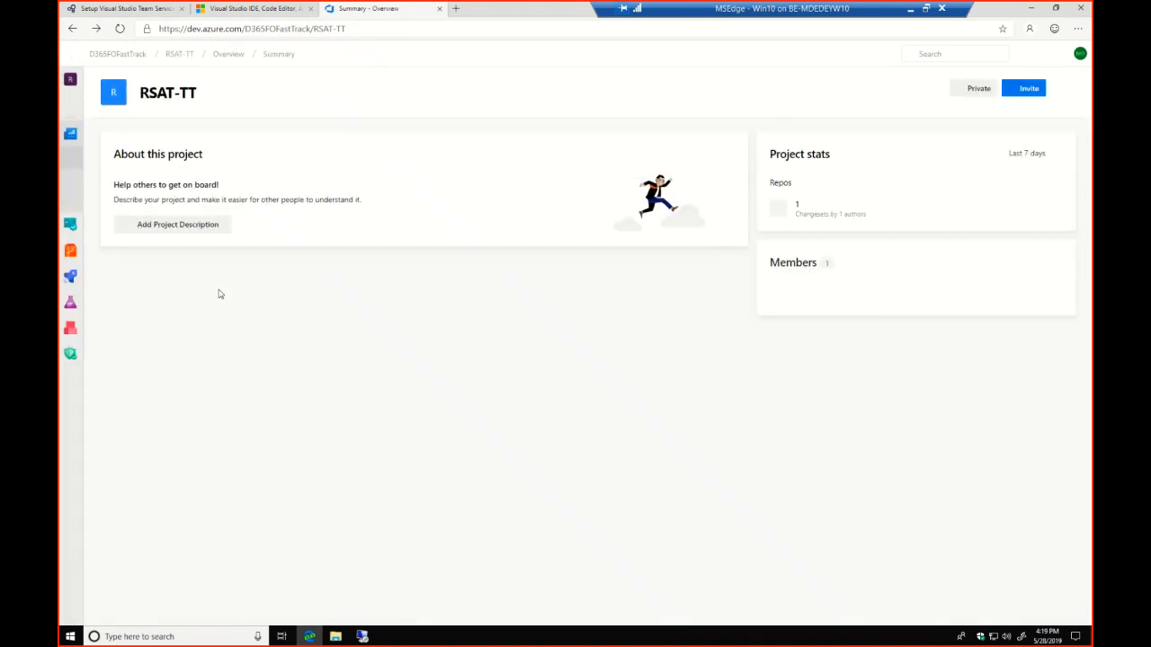
{"action": "mouse_move", "coordinate": [72, 302]}
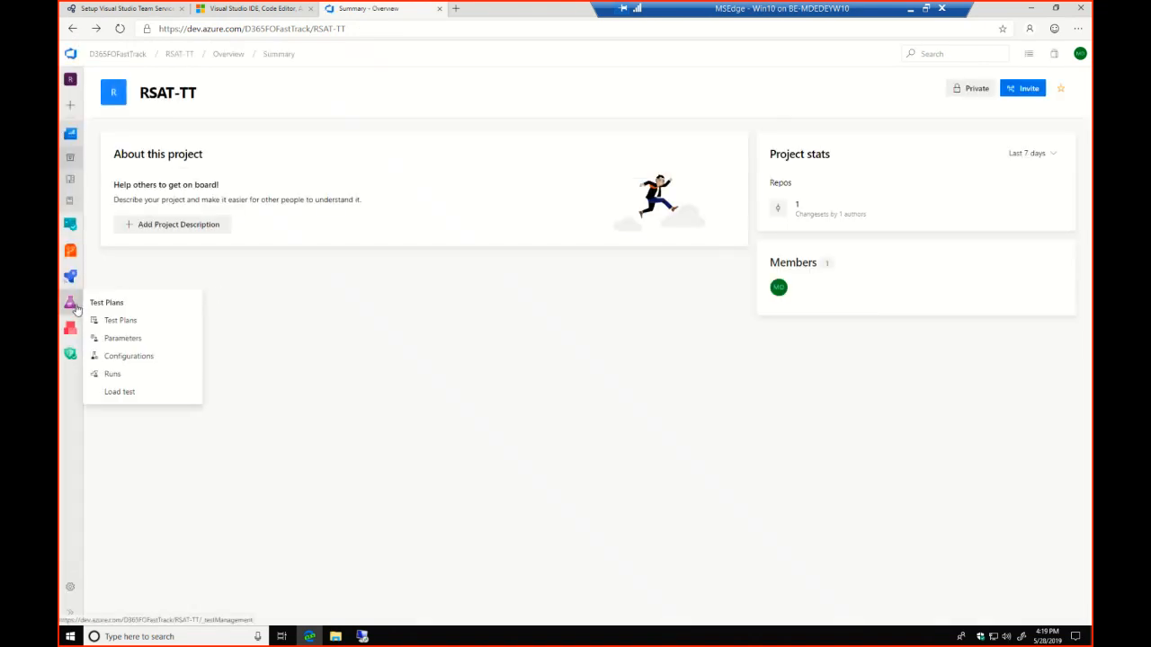
{"action": "left_click", "coordinate": [148, 326]}
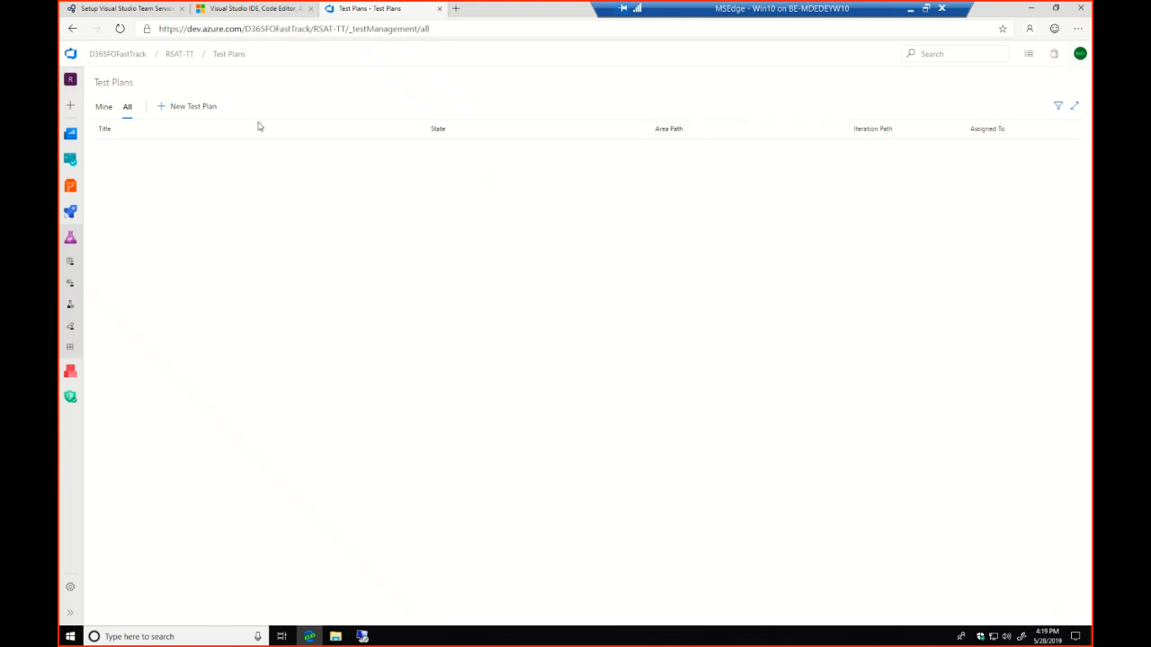
{"action": "left_click", "coordinate": [192, 111]}
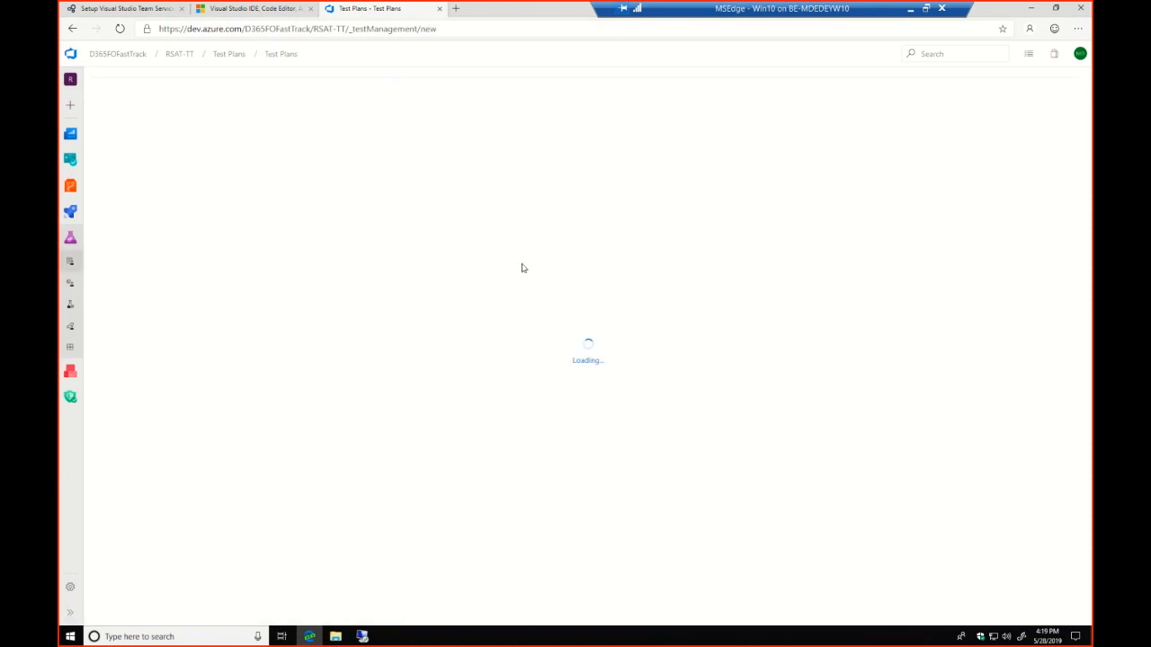
{"action": "left_click", "coordinate": [165, 149]}
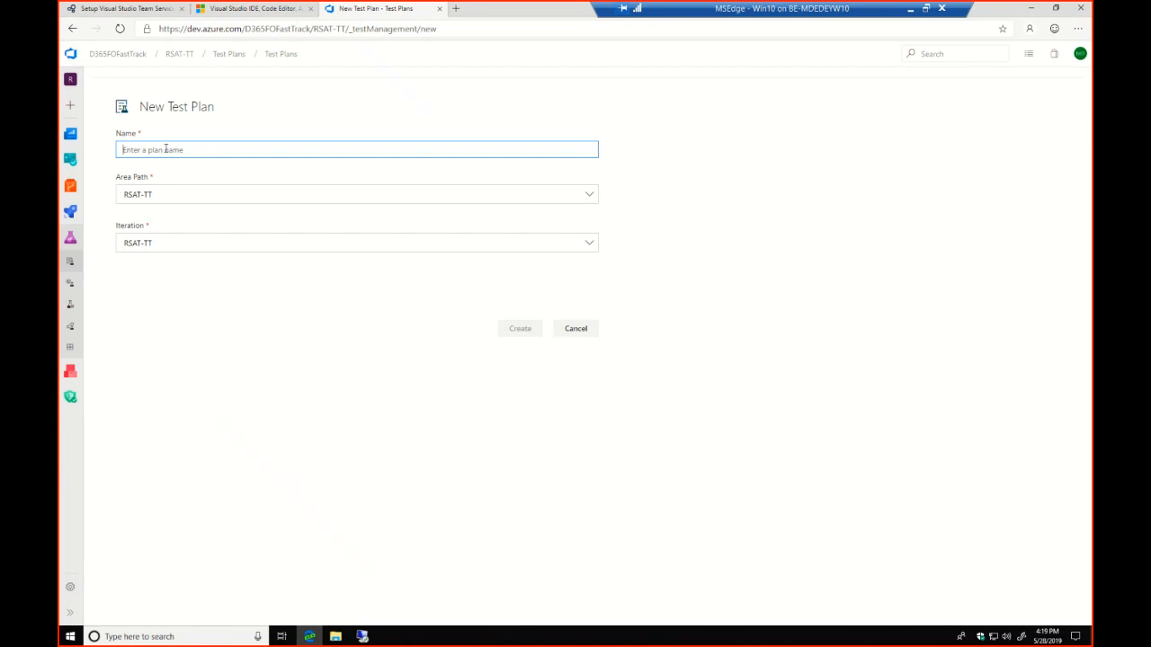
{"action": "type", "text": "RSA"}
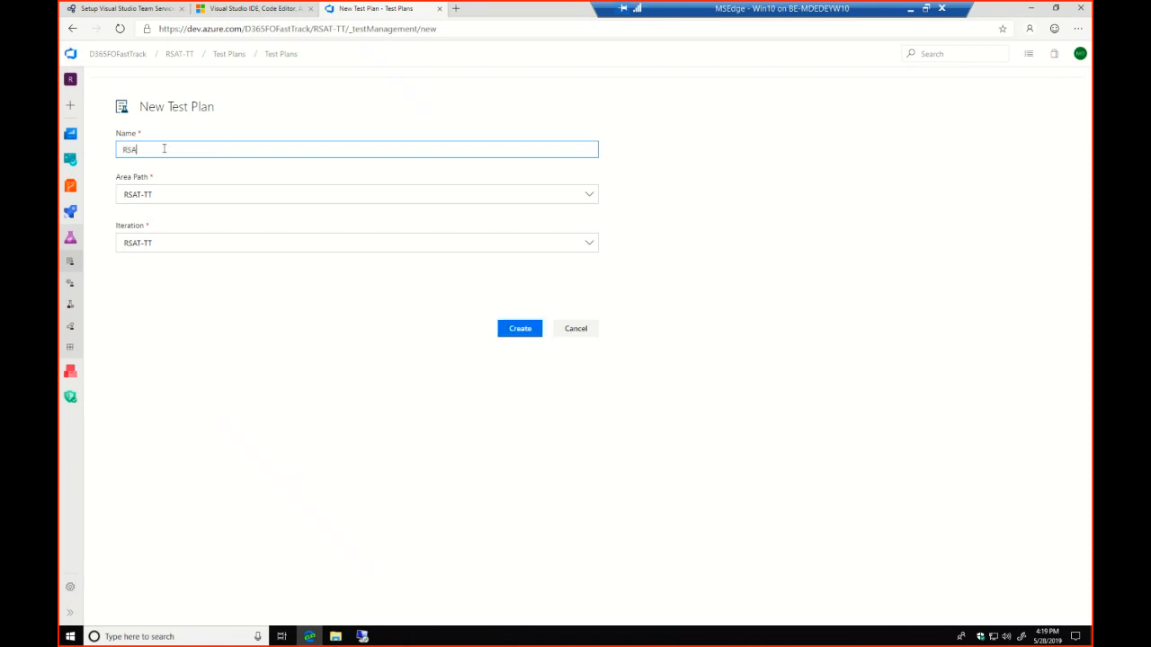
{"action": "type", "text": "T-TT"}
{"action": "left_click", "coordinate": [513, 332]}
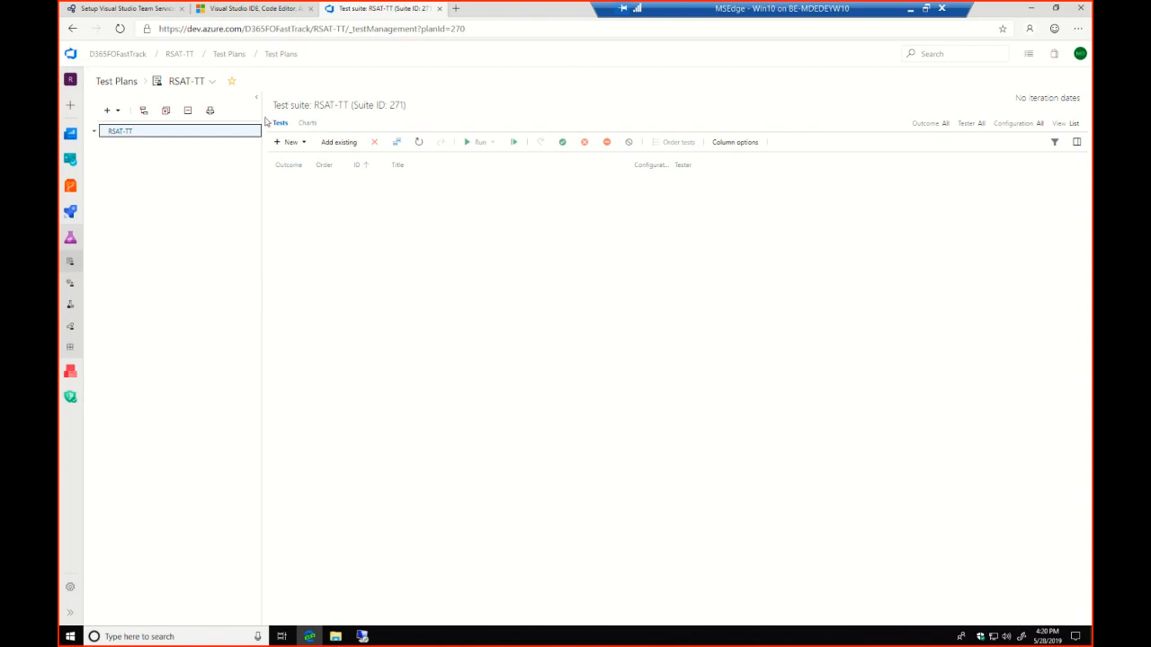
Add a static test suite named Demo under the RSAT-TT test plan
{"action": "right_click", "coordinate": [125, 135]}
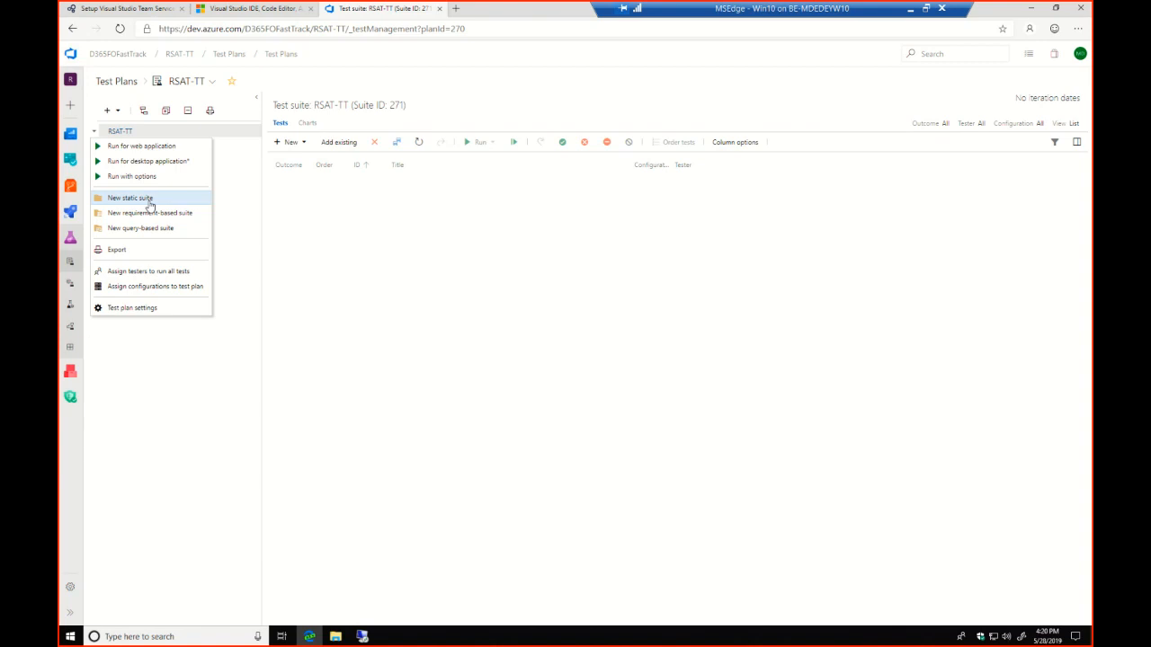
{"action": "left_click", "coordinate": [149, 198]}
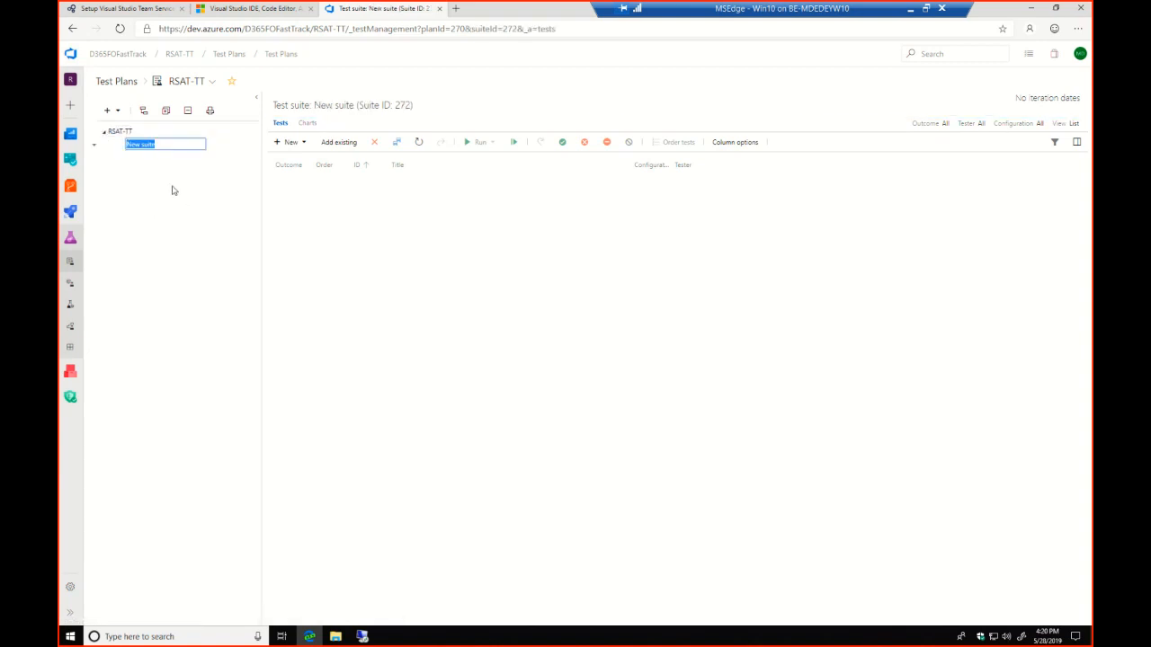
{"action": "type", "text": "Demo"}
{"action": "key", "text": "Return"}
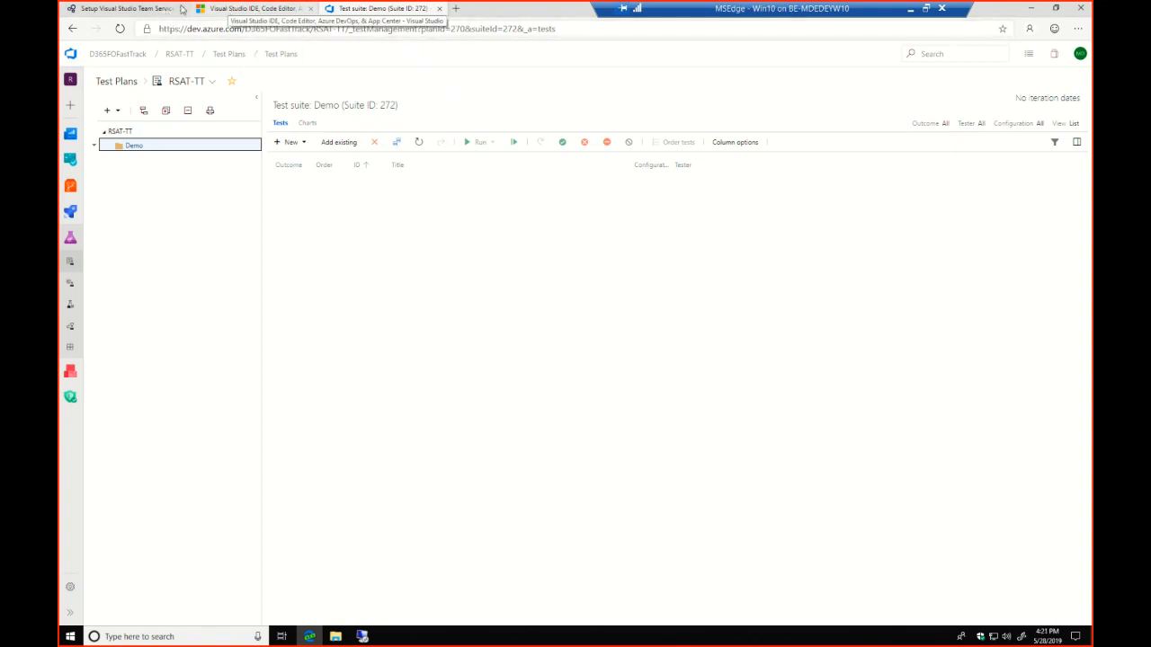
{"action": "left_click", "coordinate": [135, 8]}
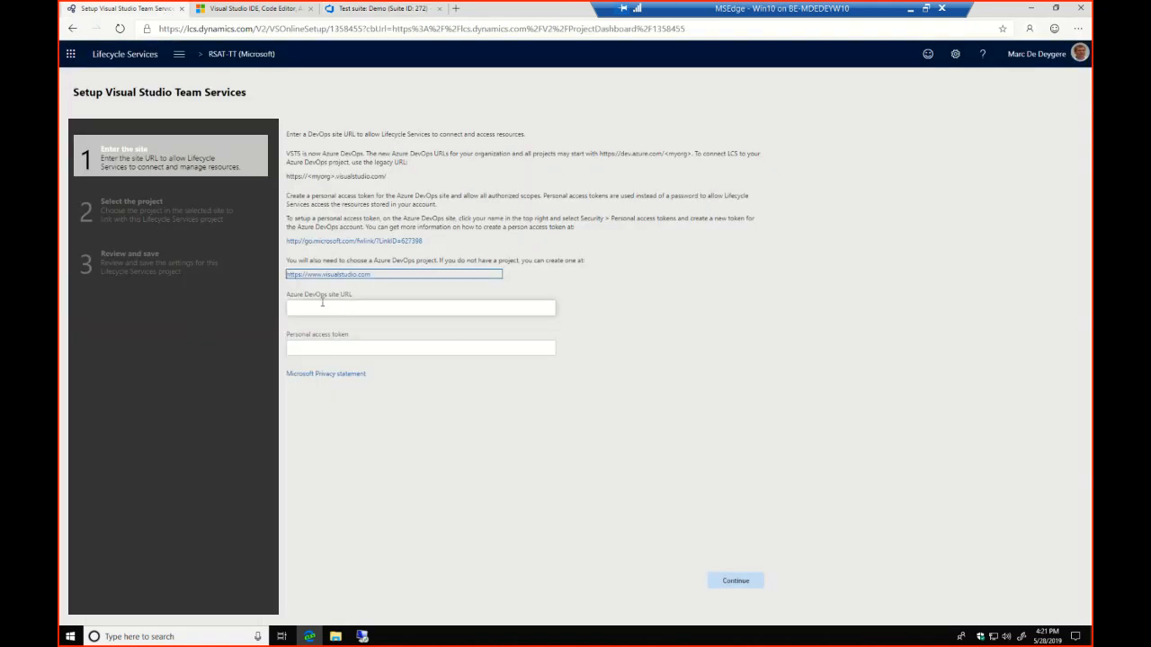
{"action": "left_click", "coordinate": [328, 307]}
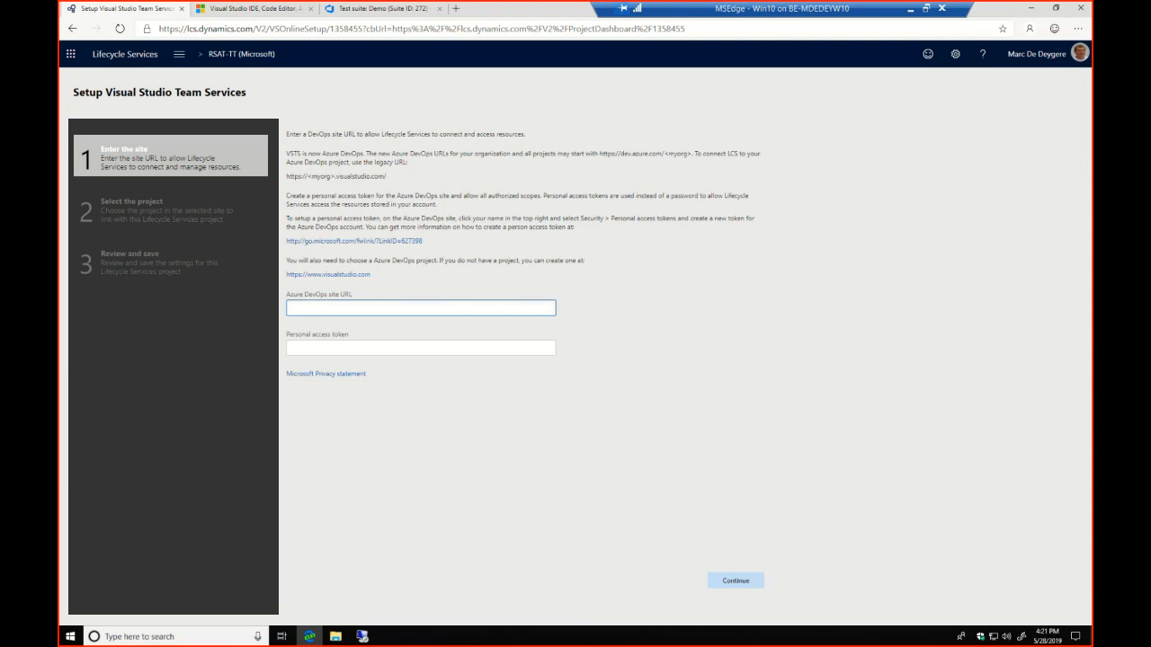
{"action": "left_click", "coordinate": [305, 308]}
{"action": "type", "text": "https://D365FOFastTrack.visualstudio.com"}
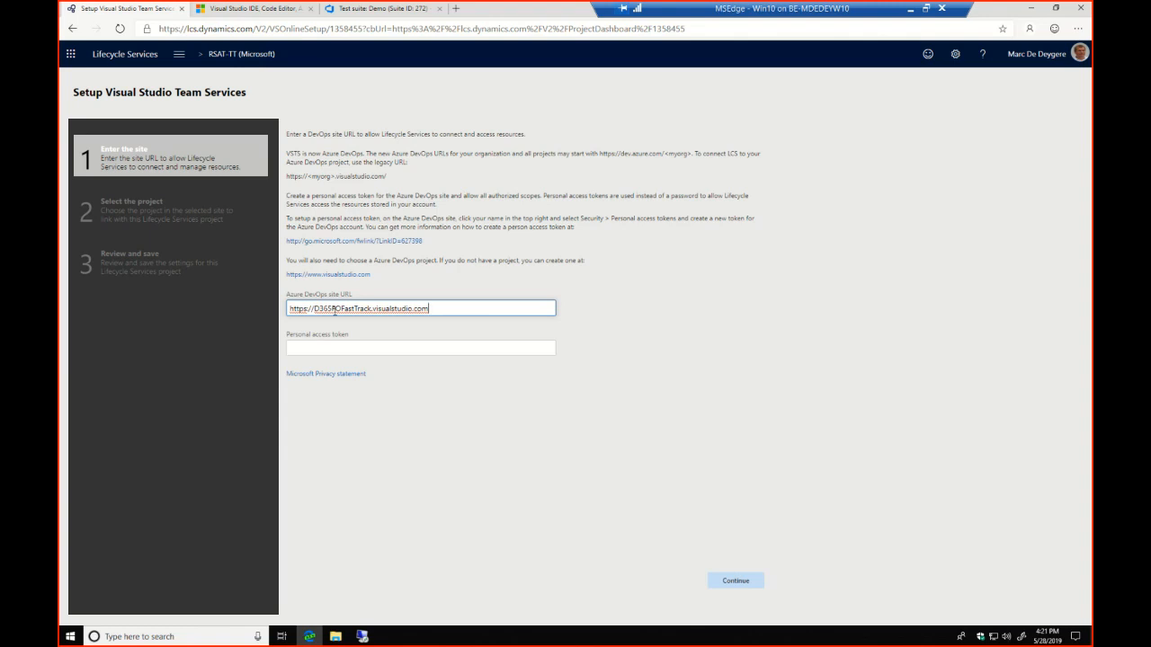
{"action": "left_click", "coordinate": [362, 347]}
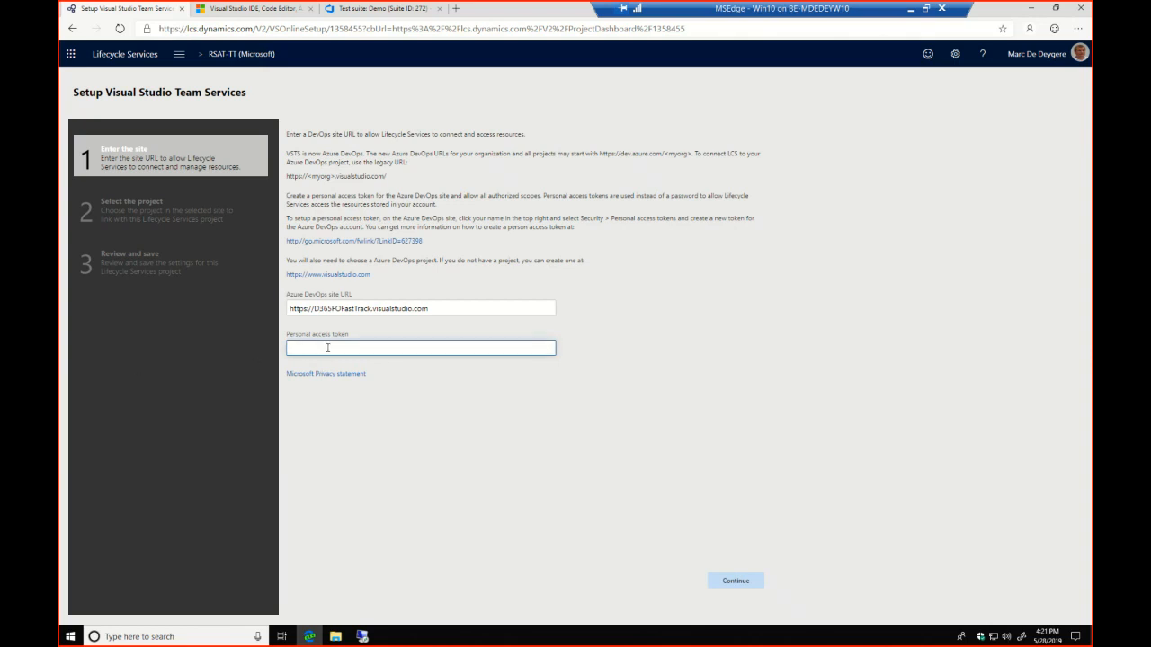
{"action": "key", "text": "ctrl+v"}
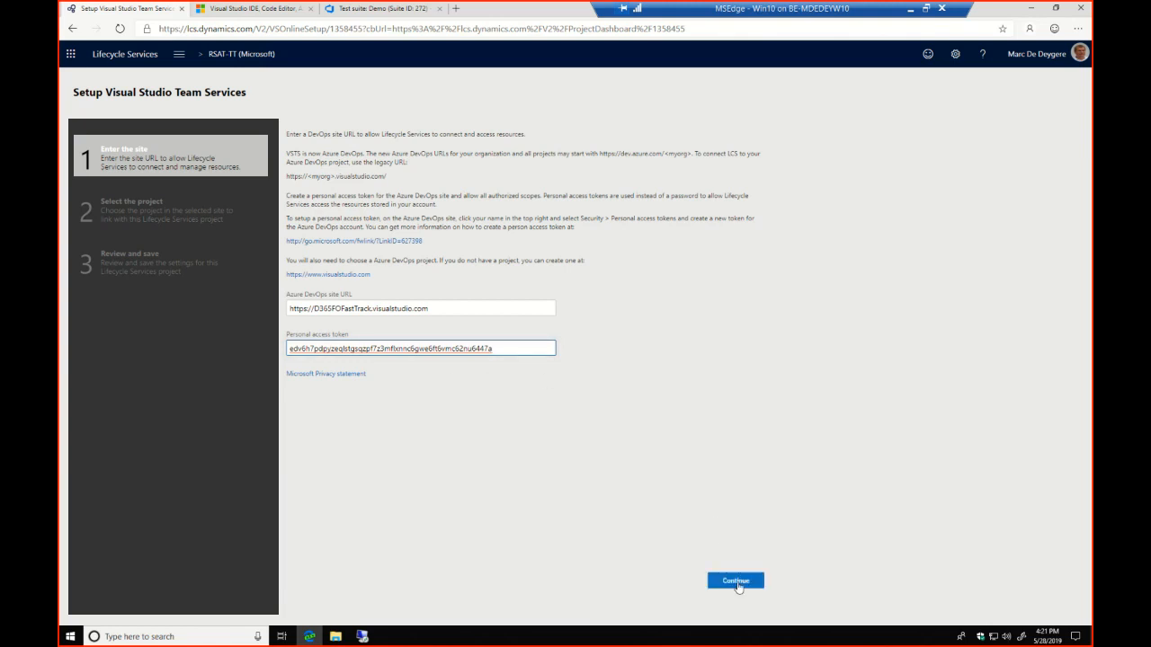
{"action": "left_click", "coordinate": [735, 582]}
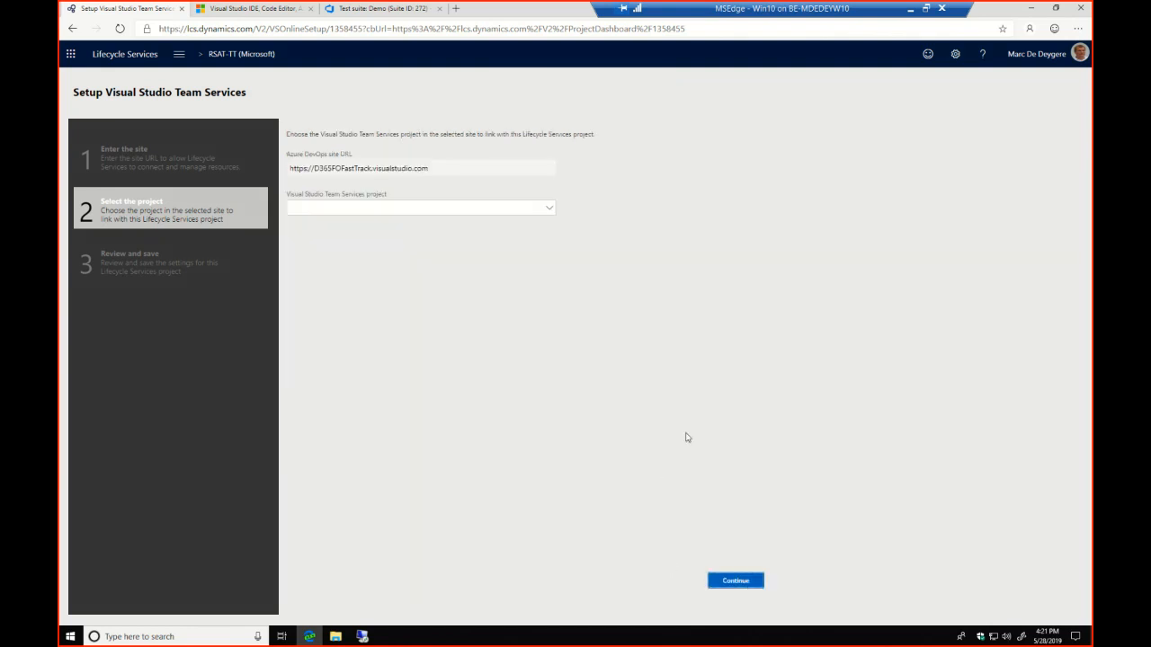
Select the RSAT-TT project to link, accept the default work item type mappings, and save the setup
{"action": "left_click", "coordinate": [549, 210]}
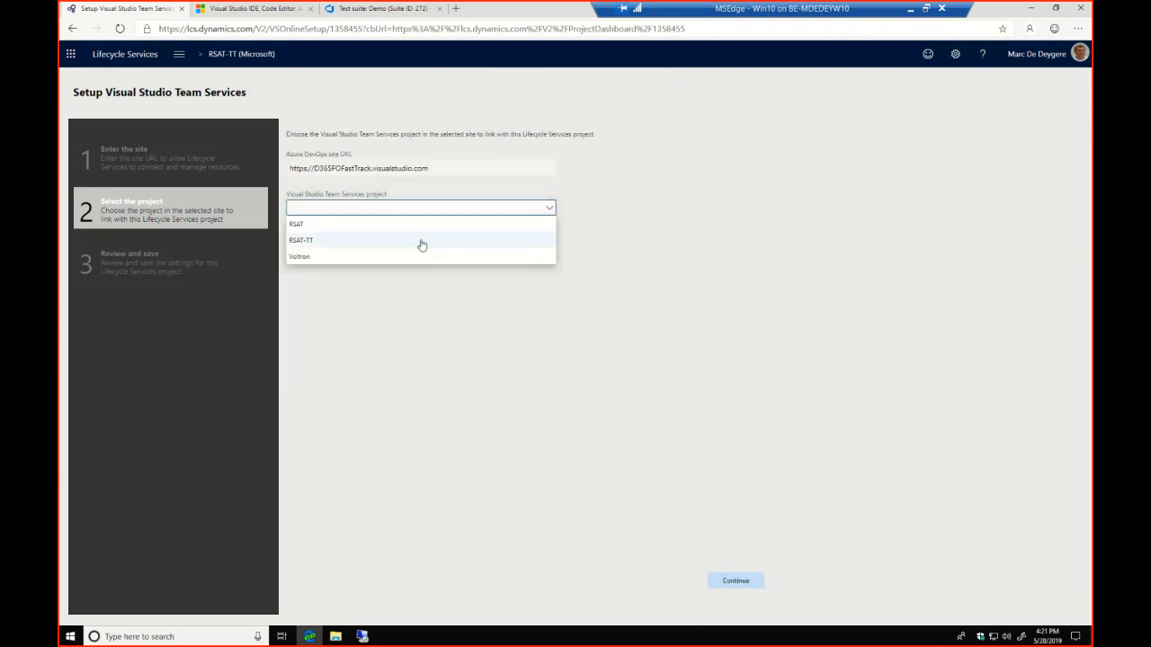
{"action": "left_click", "coordinate": [313, 244]}
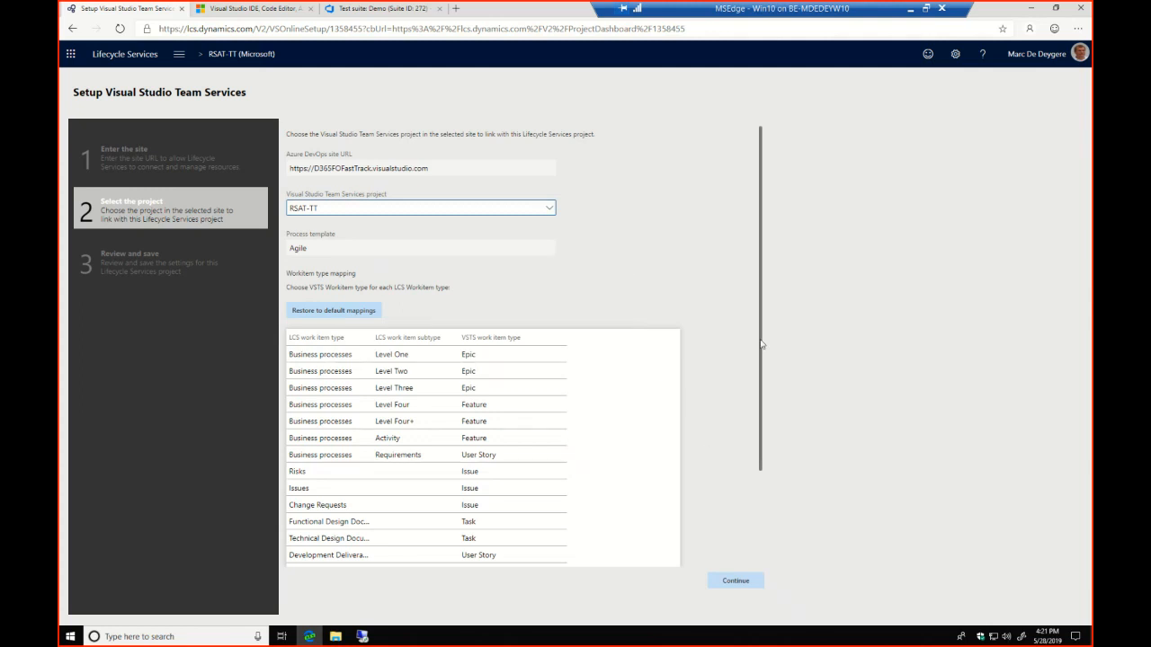
{"action": "scroll", "coordinate": [760, 344], "scroll_direction": "down", "scroll_amount": 3}
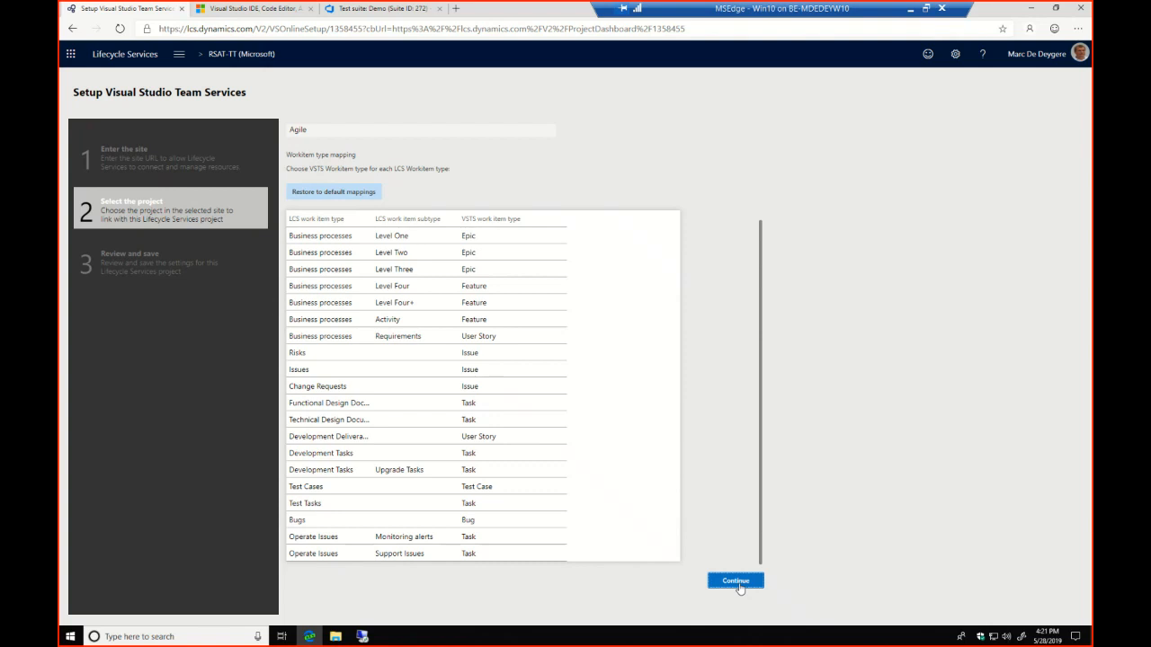
{"action": "left_click", "coordinate": [736, 581]}
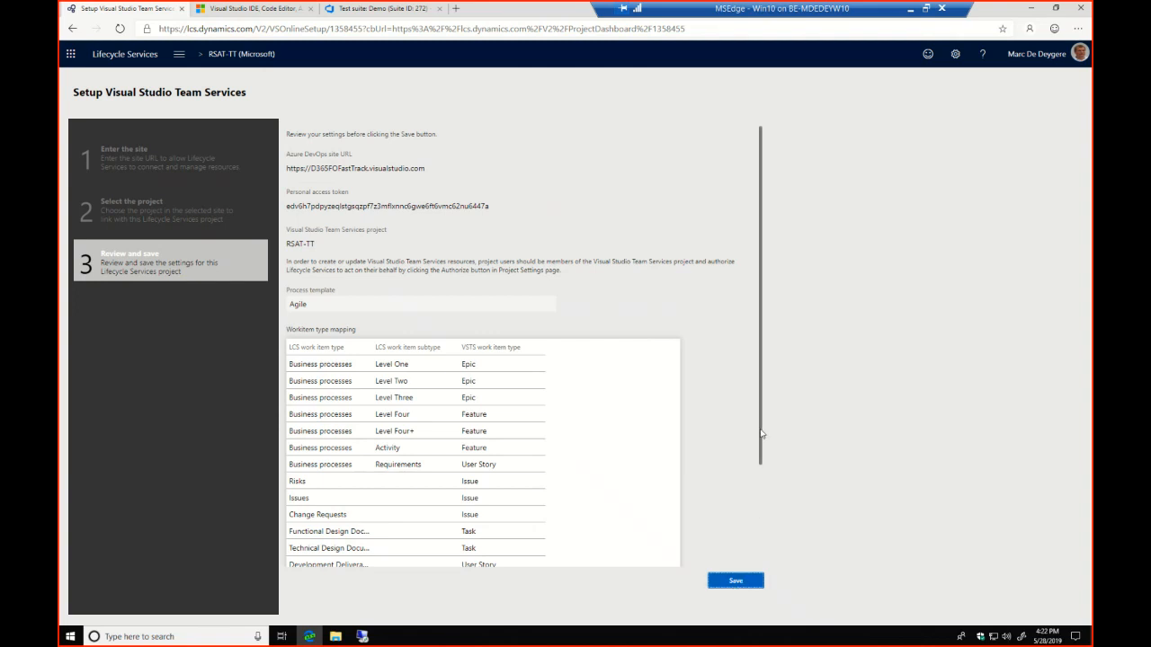
{"action": "scroll", "coordinate": [760, 467], "scroll_direction": "down", "scroll_amount": 3}
{"action": "left_click", "coordinate": [743, 585]}
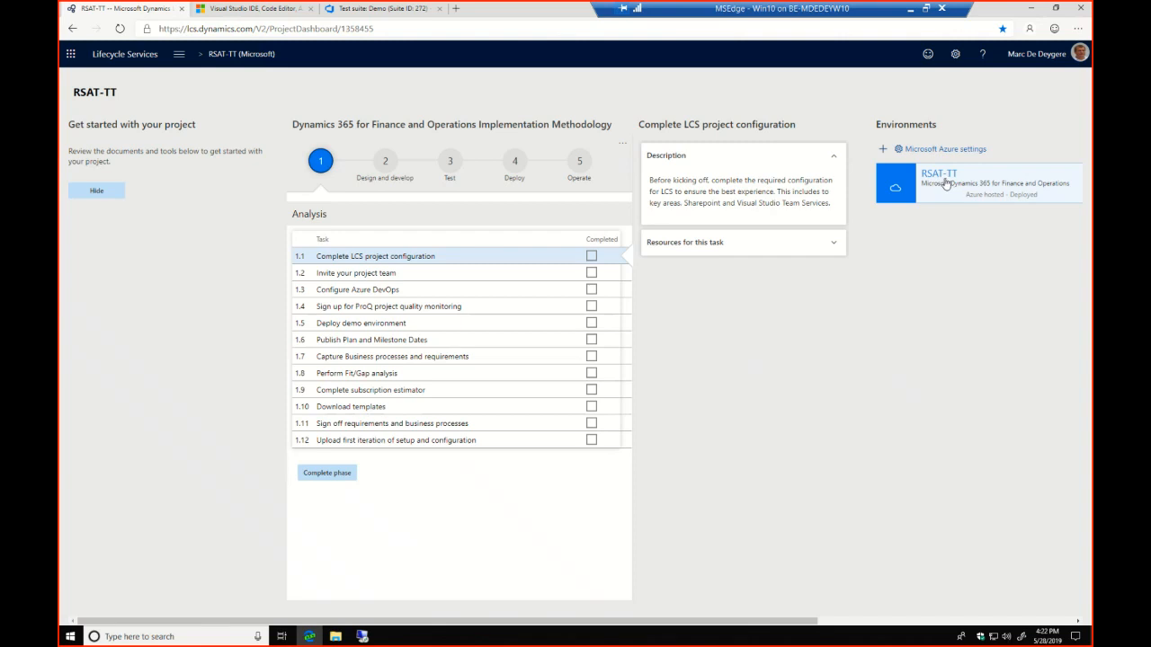
Search the web for "regression suite automation tool" in a new browser tab
{"action": "left_click", "coordinate": [1029, 9]}
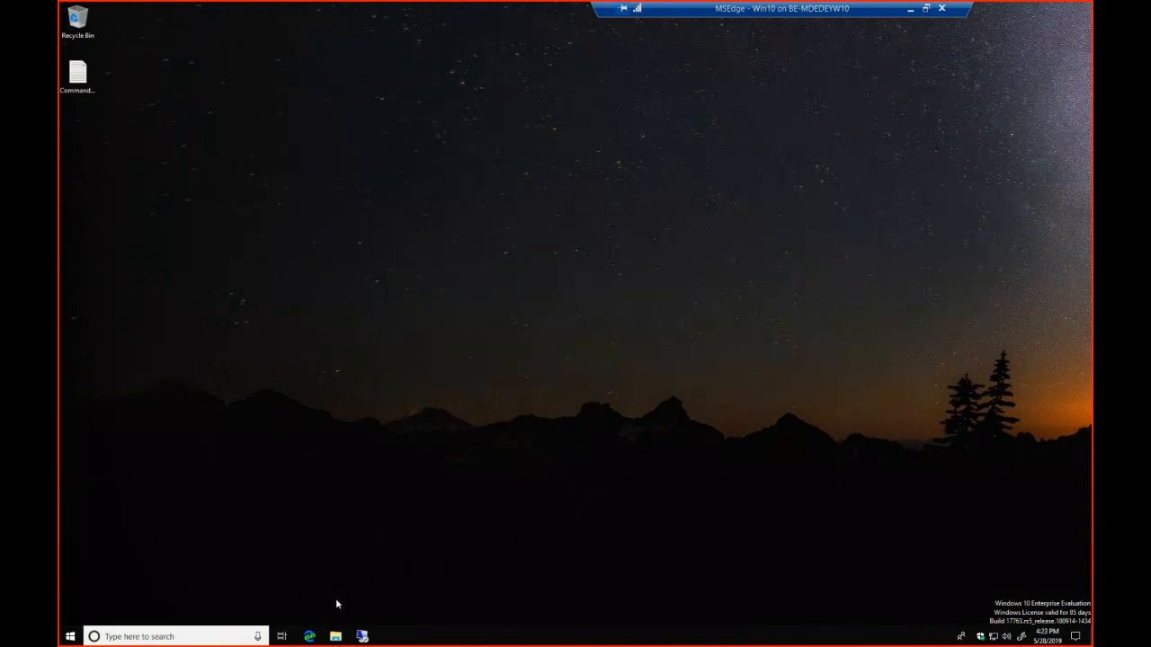
{"action": "left_click", "coordinate": [309, 637]}
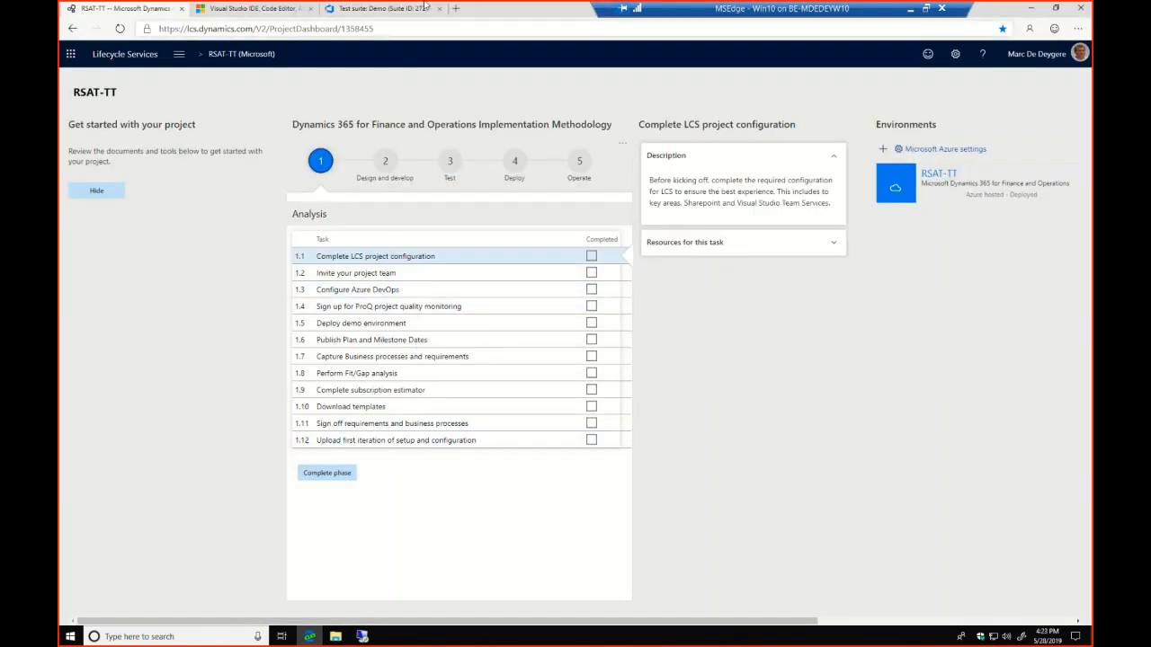
{"action": "left_click", "coordinate": [454, 8]}
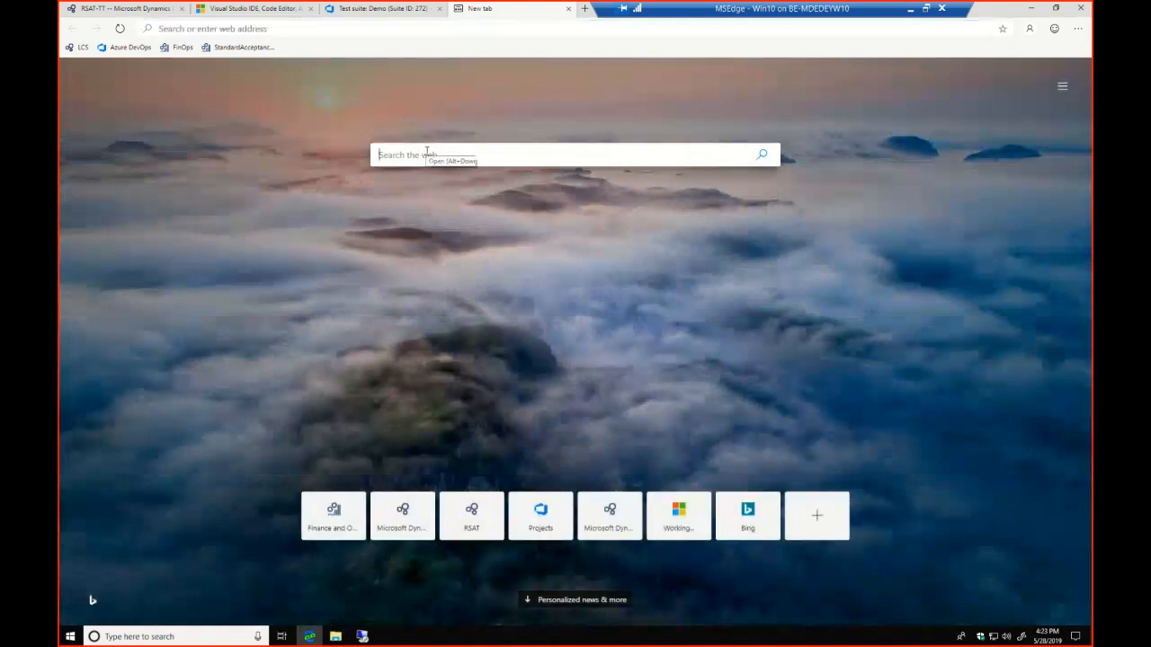
{"action": "left_click", "coordinate": [427, 153]}
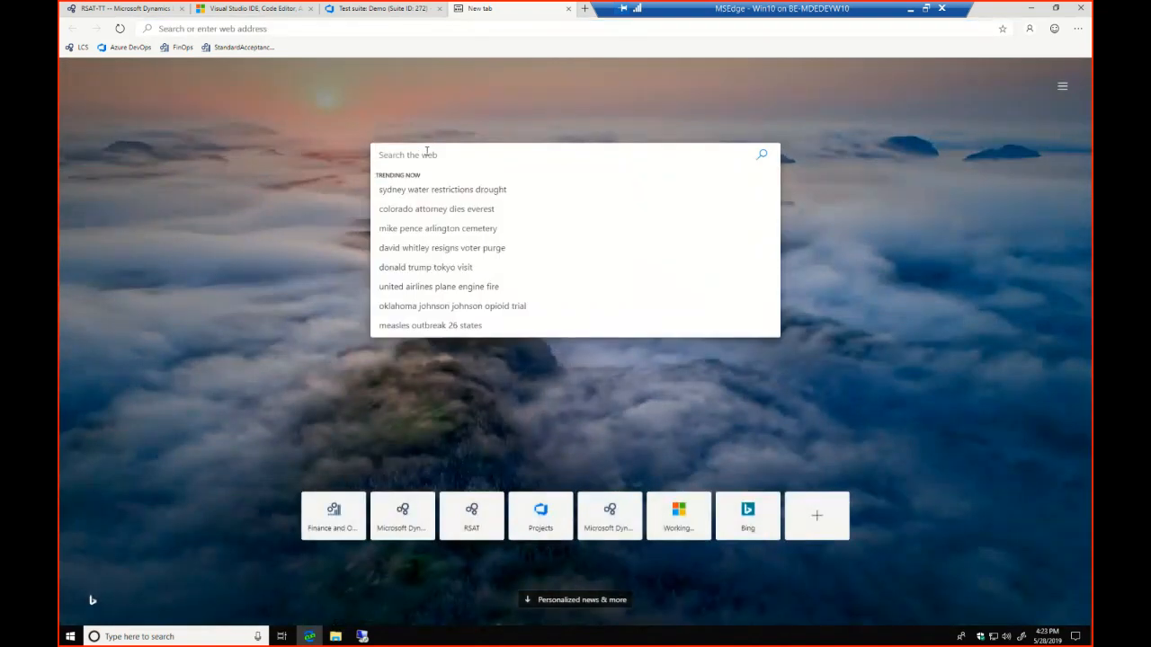
{"action": "type", "text": "regress"}
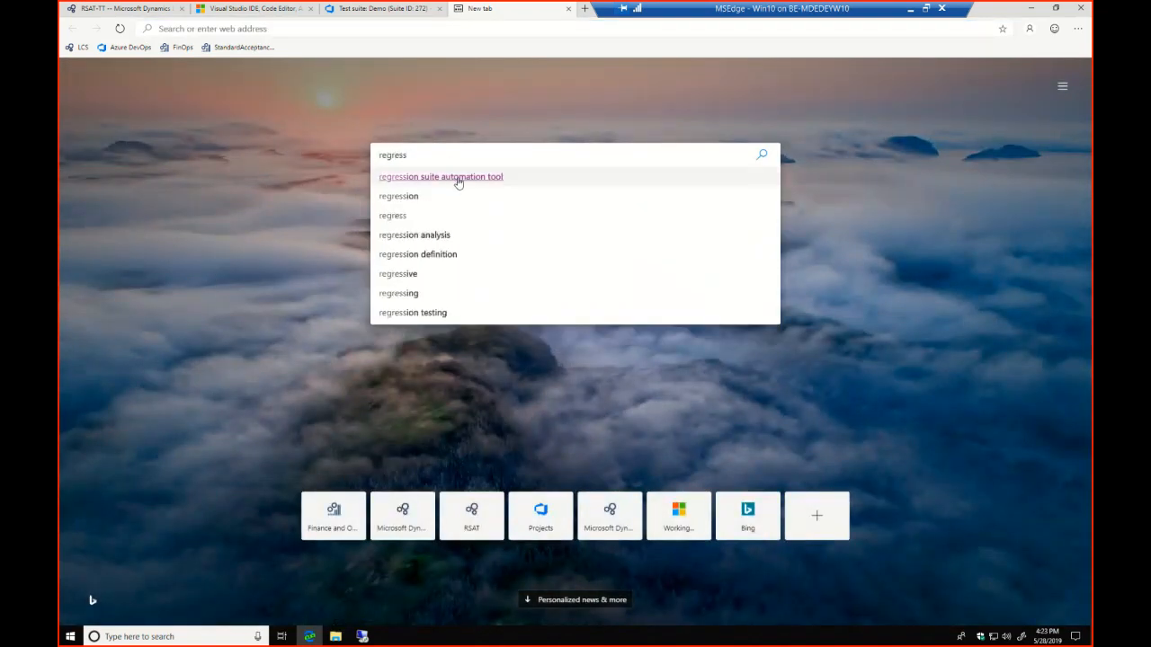
{"action": "left_click", "coordinate": [457, 179]}
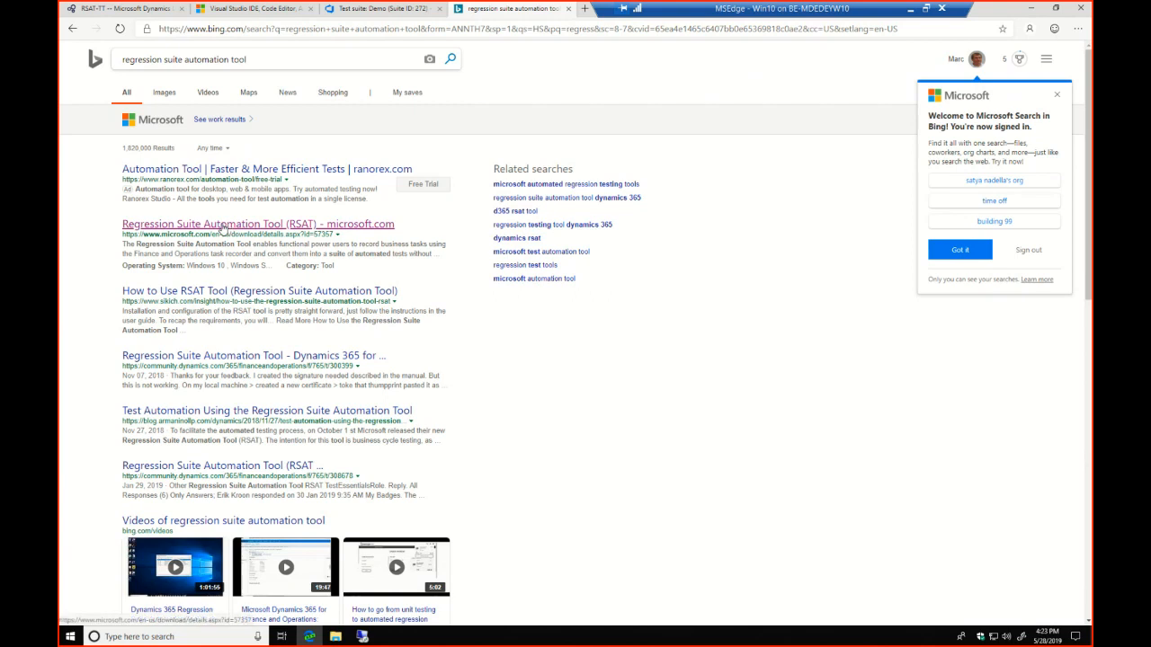
Open Microsoft's Regression Suite Automation Tool download page from the search results and expand its details
{"action": "left_click", "coordinate": [206, 230]}
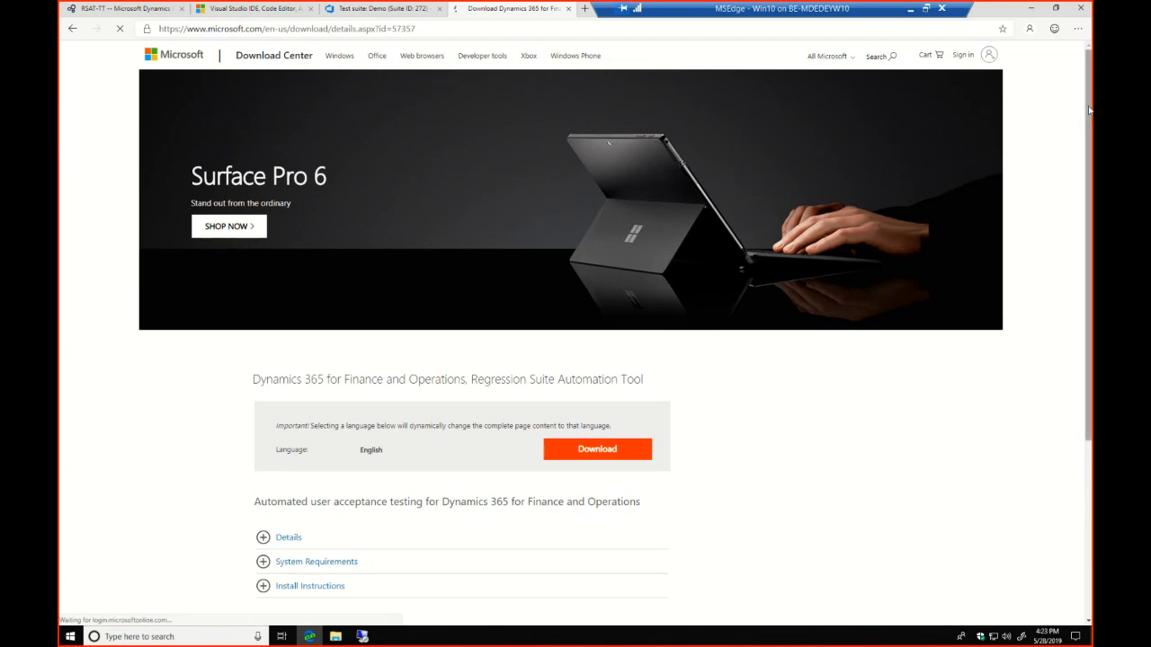
{"action": "left_click_drag", "start_coordinate": [1086, 254], "coordinate": [1087, 403]}
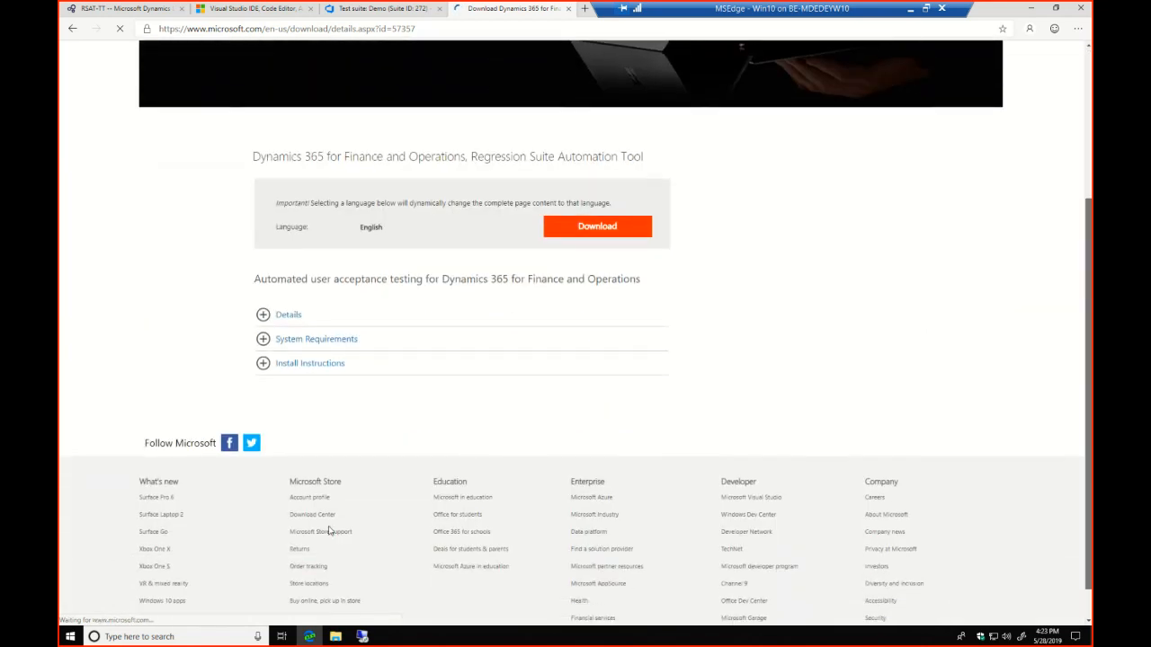
{"action": "left_click", "coordinate": [264, 318]}
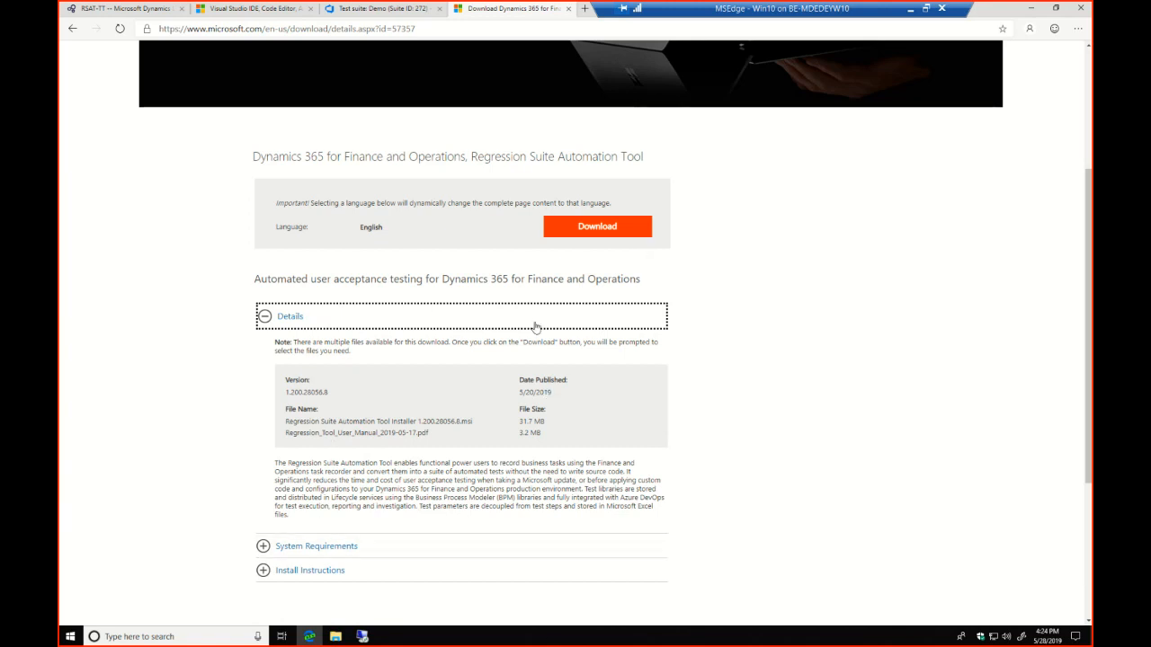
Switch to File Explorer and launch Regression Suite Automation Tool Installer 1.200.28056.8.msi from the Downloads folder
{"action": "left_click", "coordinate": [1030, 13]}
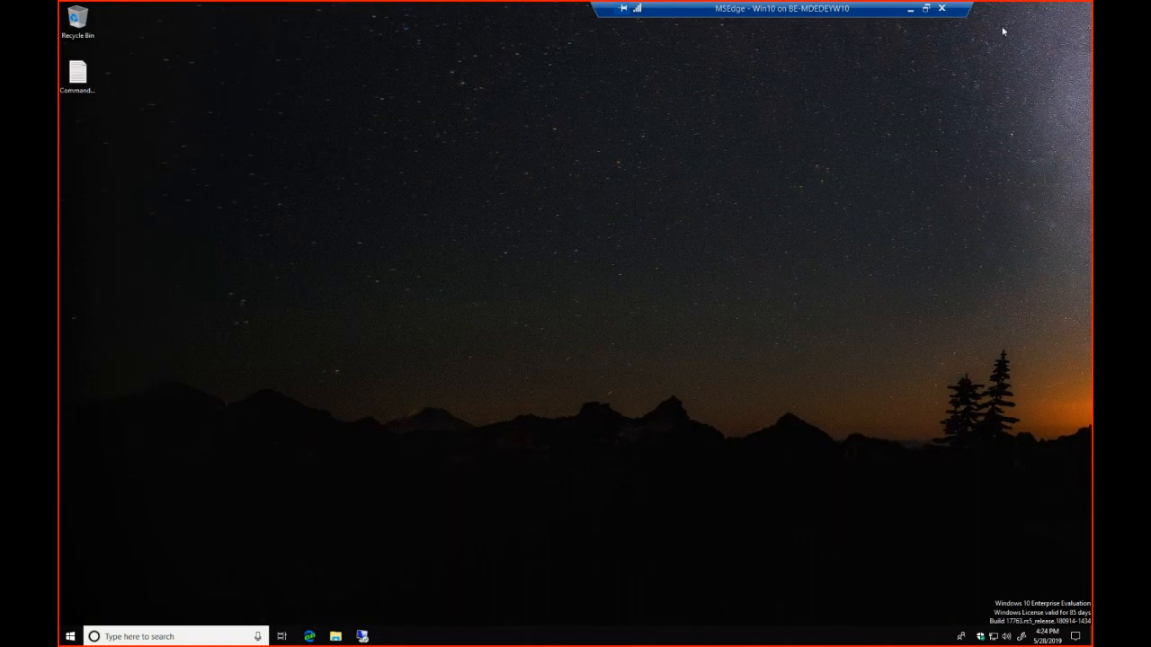
{"action": "left_click", "coordinate": [335, 636]}
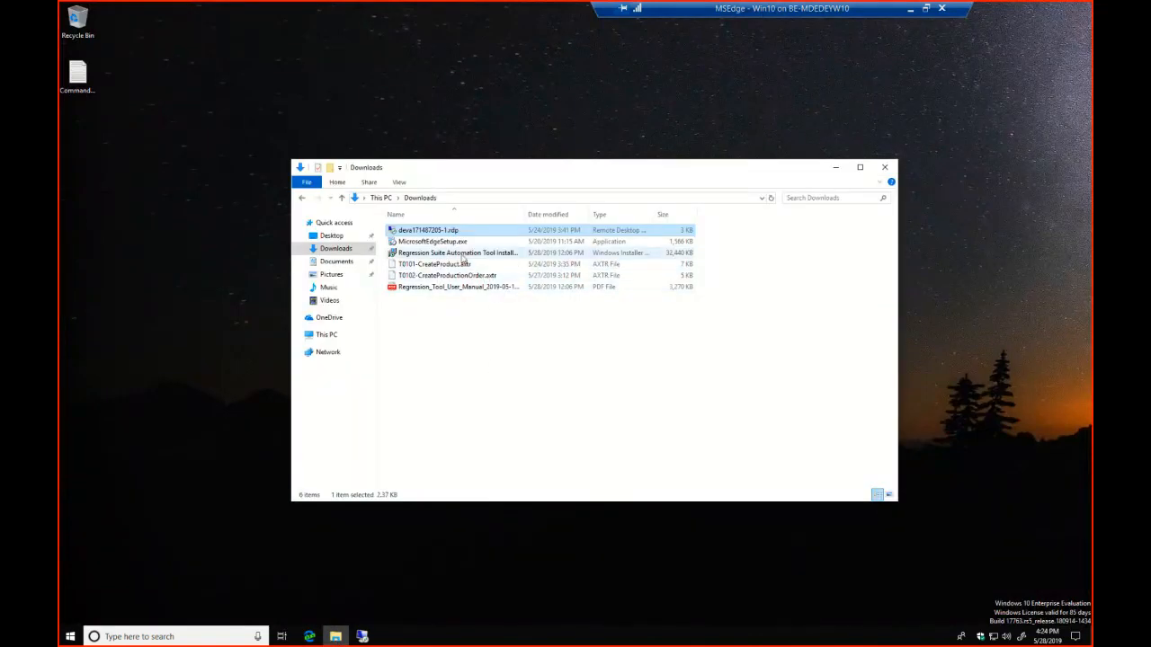
{"action": "left_click", "coordinate": [459, 254]}
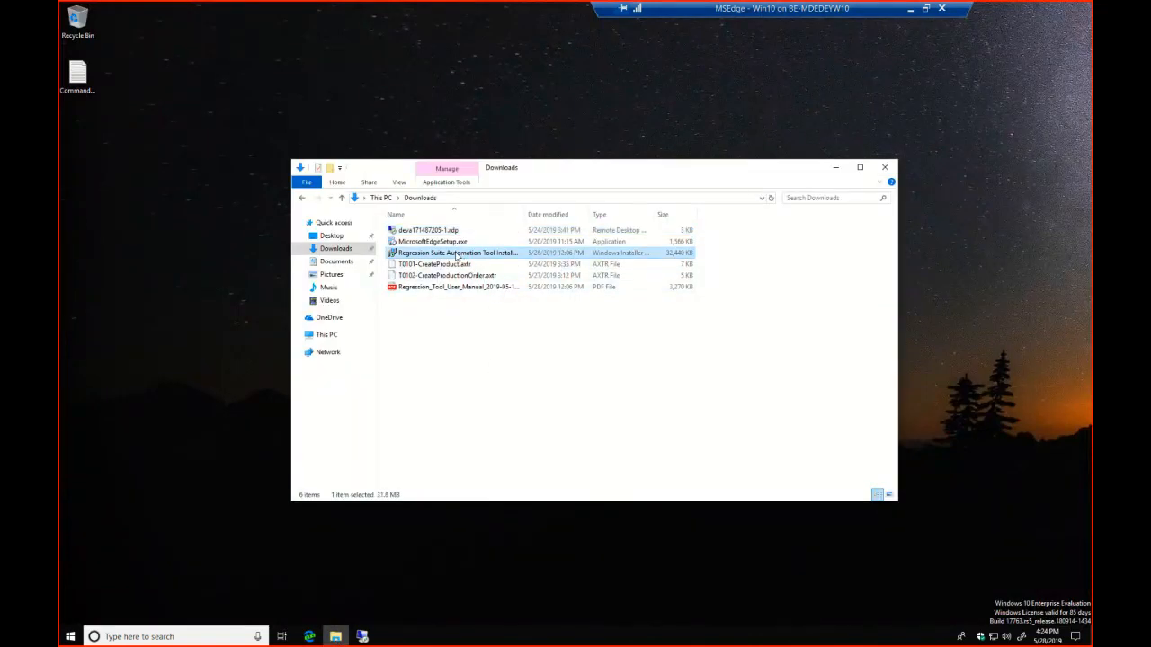
{"action": "double_click", "coordinate": [525, 214]}
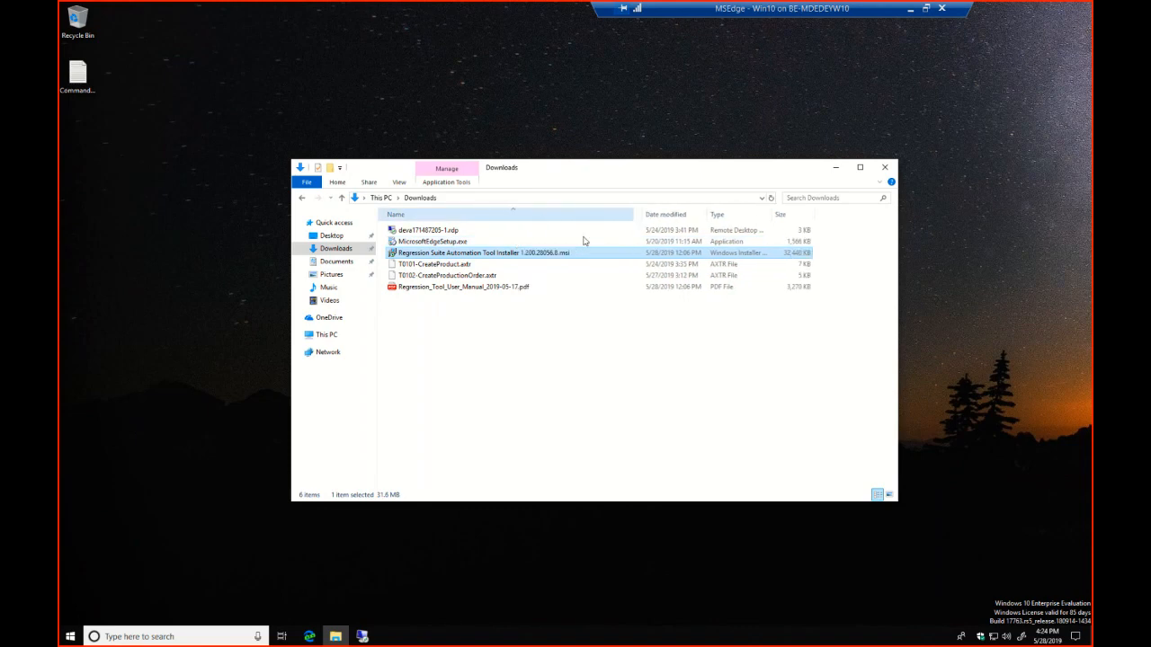
{"action": "double_click", "coordinate": [498, 256]}
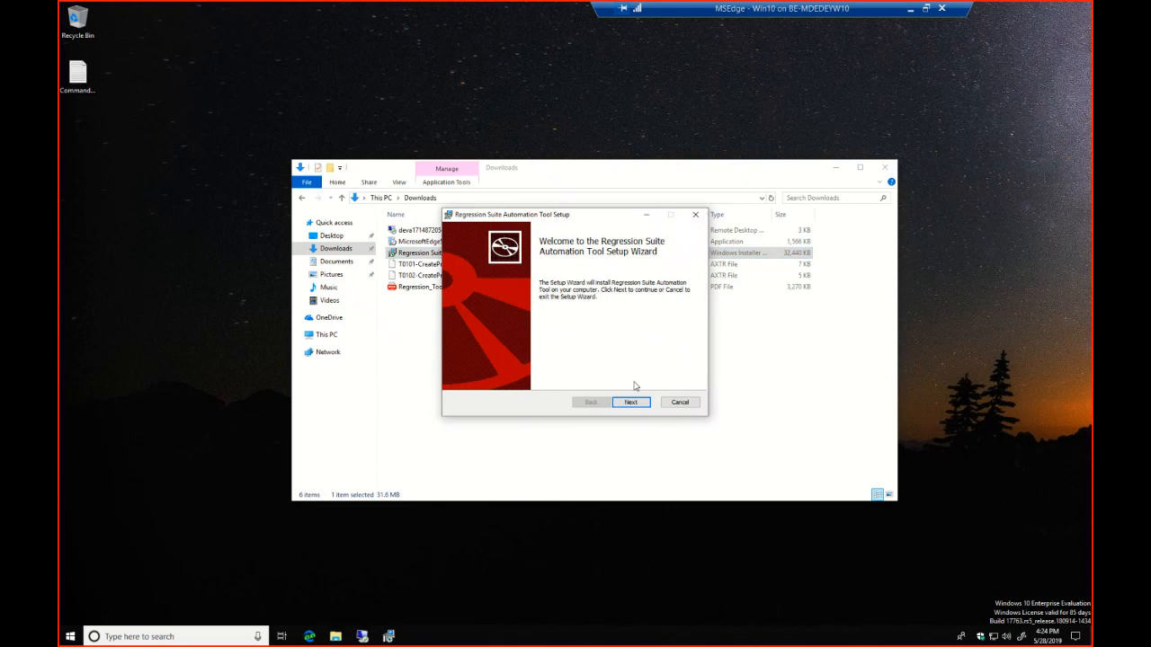
Install the Regression Suite Automation Tool in its default folder, accepting the license terms and allowing changes to the device
{"action": "left_click", "coordinate": [632, 402]}
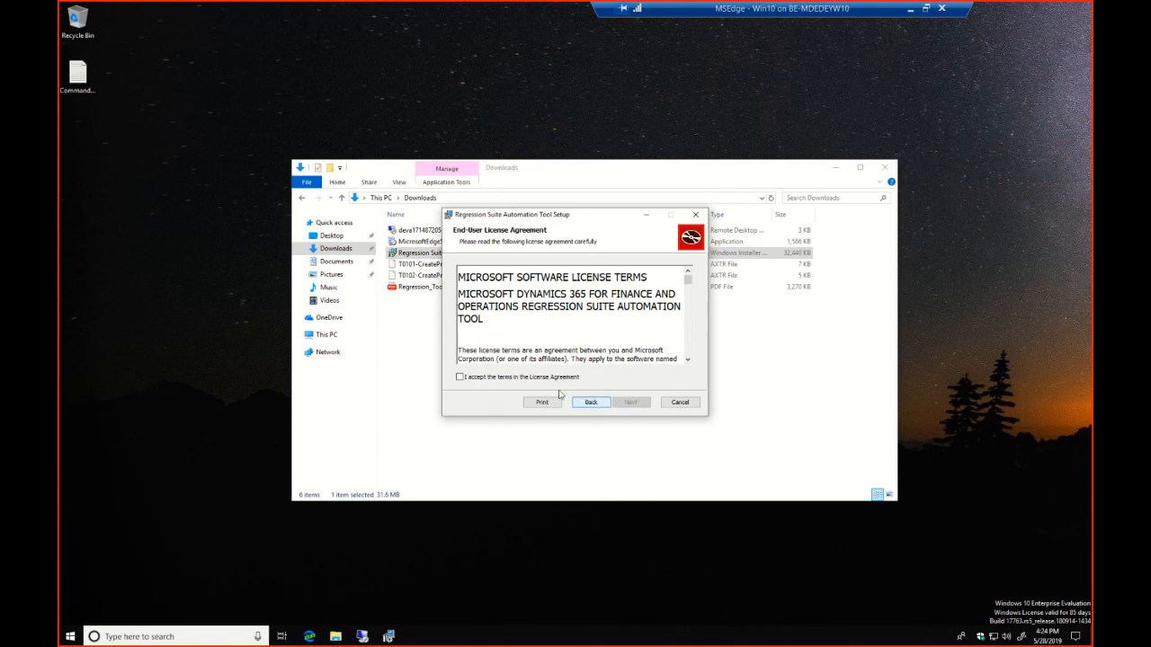
{"action": "left_click", "coordinate": [516, 377]}
{"action": "left_click", "coordinate": [631, 401]}
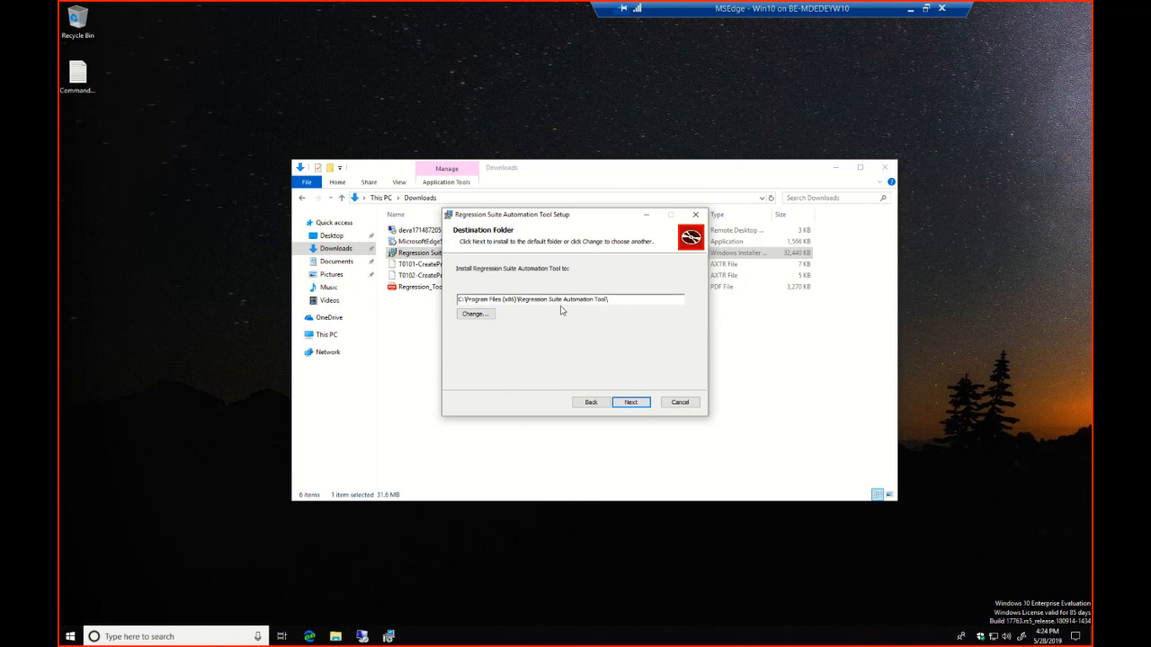
{"action": "left_click", "coordinate": [632, 403]}
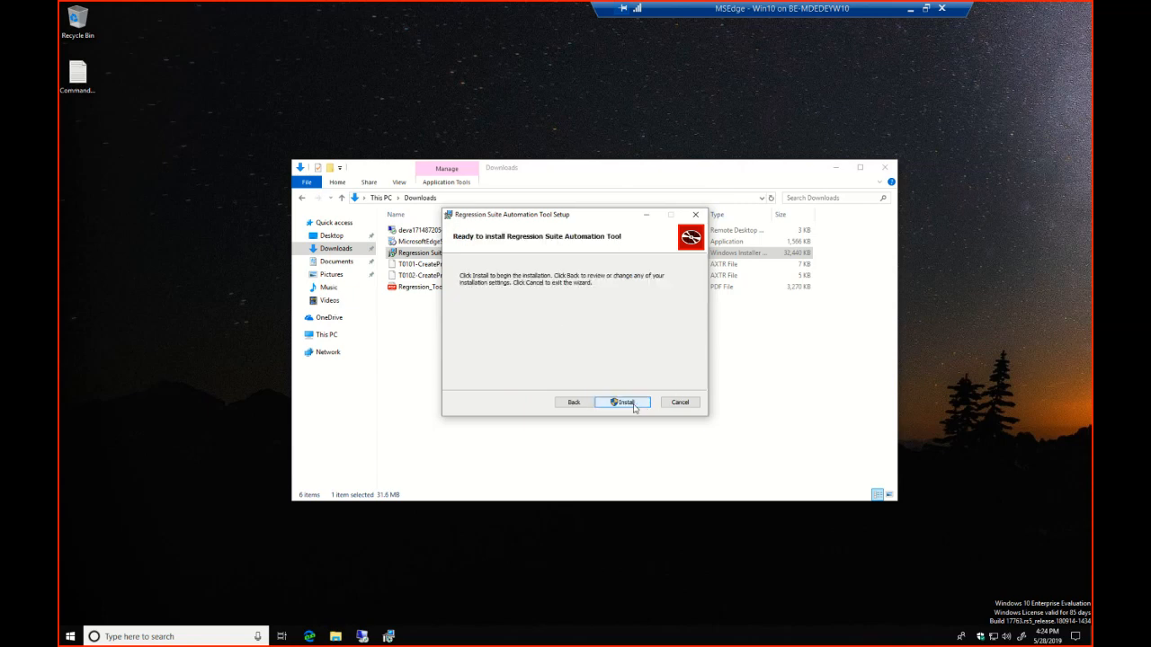
{"action": "left_click", "coordinate": [634, 407]}
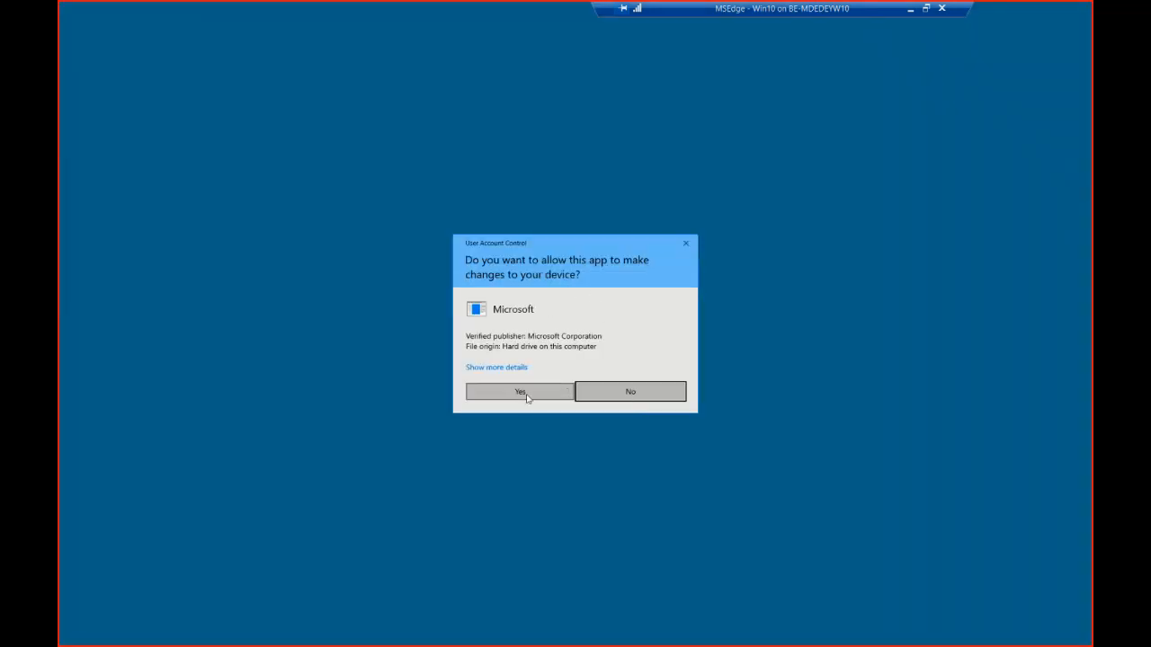
{"action": "left_click", "coordinate": [521, 392]}
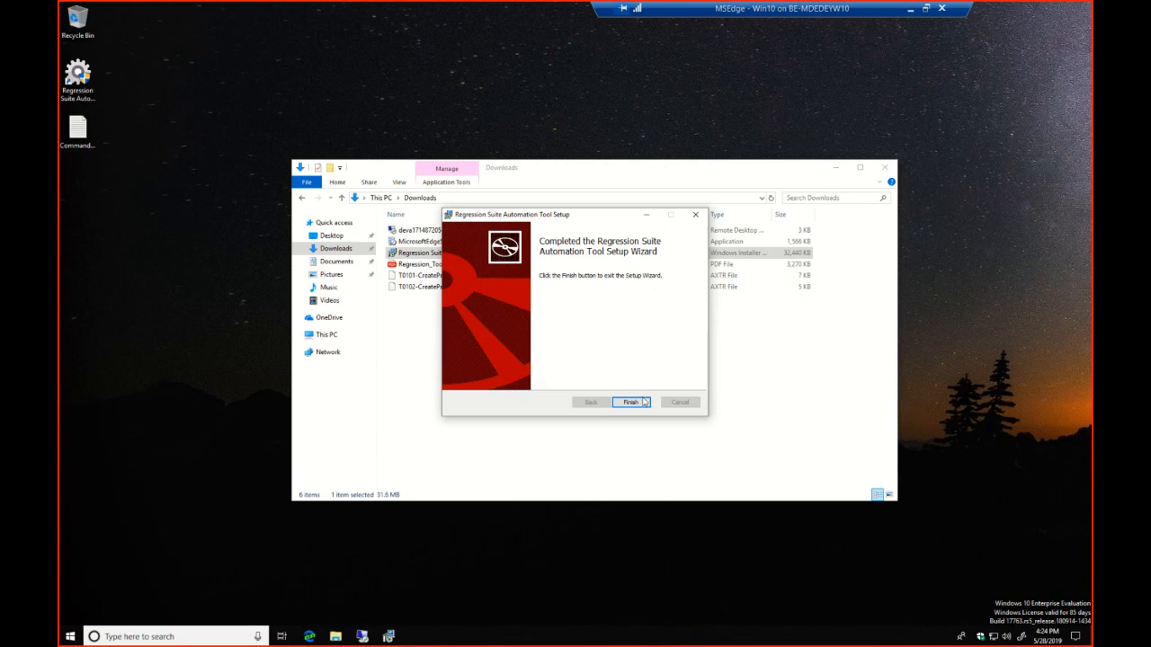
{"action": "left_click", "coordinate": [632, 403]}
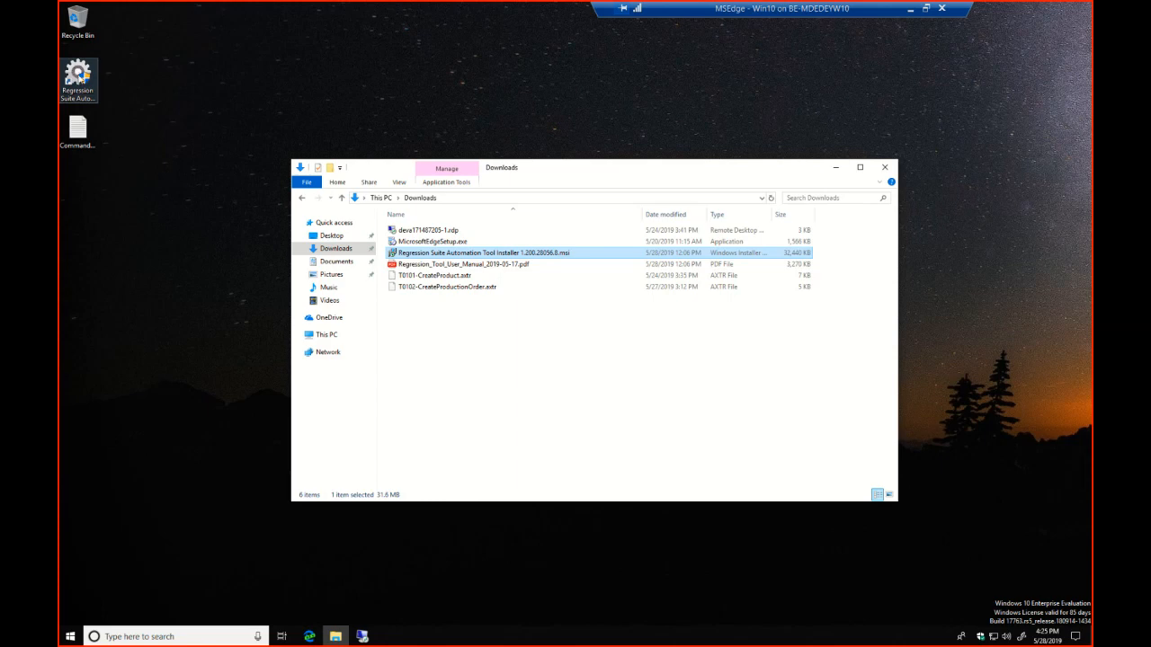
Launch the Regression Suite Automation Tool from the desktop with elevated rights and let it download and install Selenium
{"action": "double_click", "coordinate": [79, 79]}
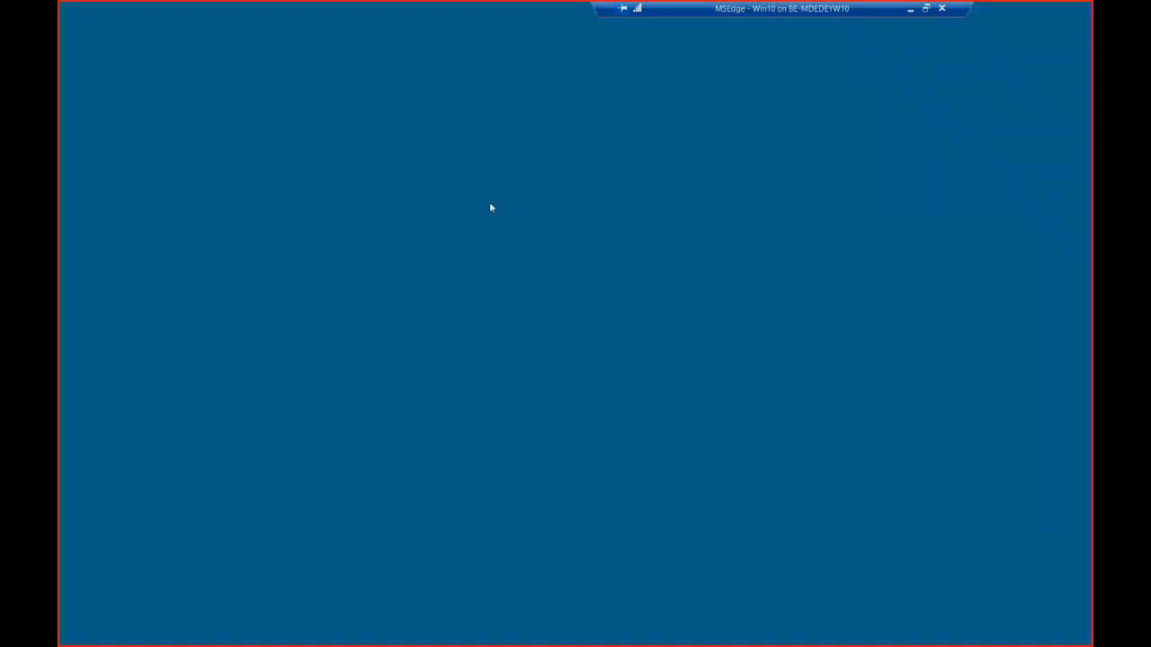
{"action": "left_click", "coordinate": [555, 397]}
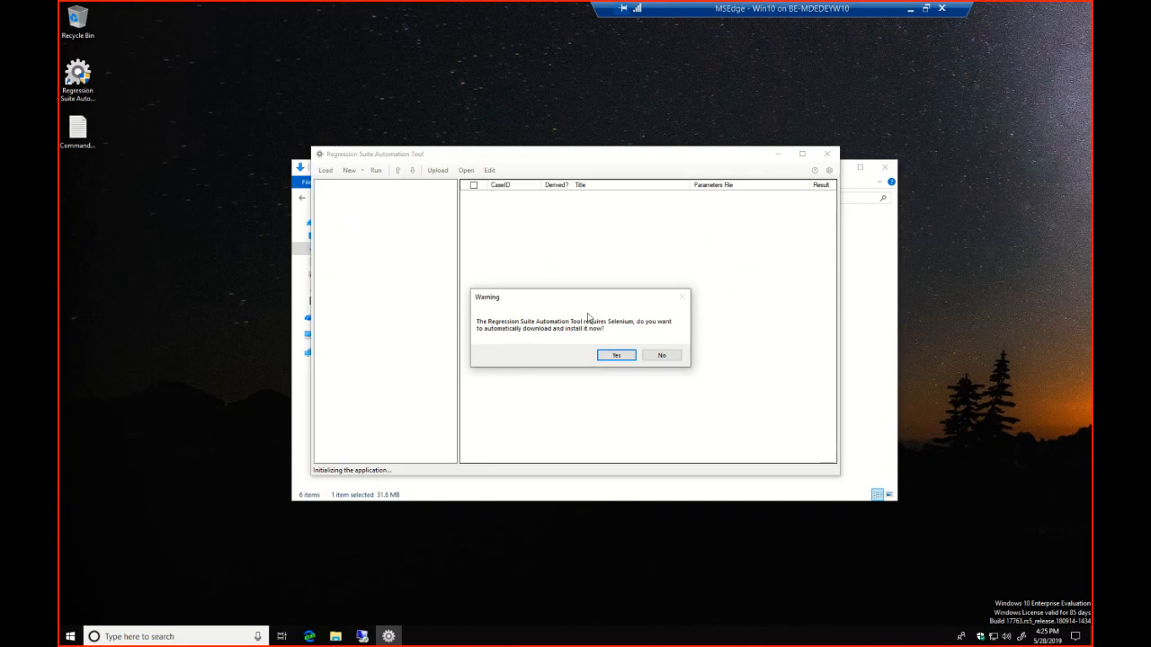
{"action": "left_click", "coordinate": [616, 356]}
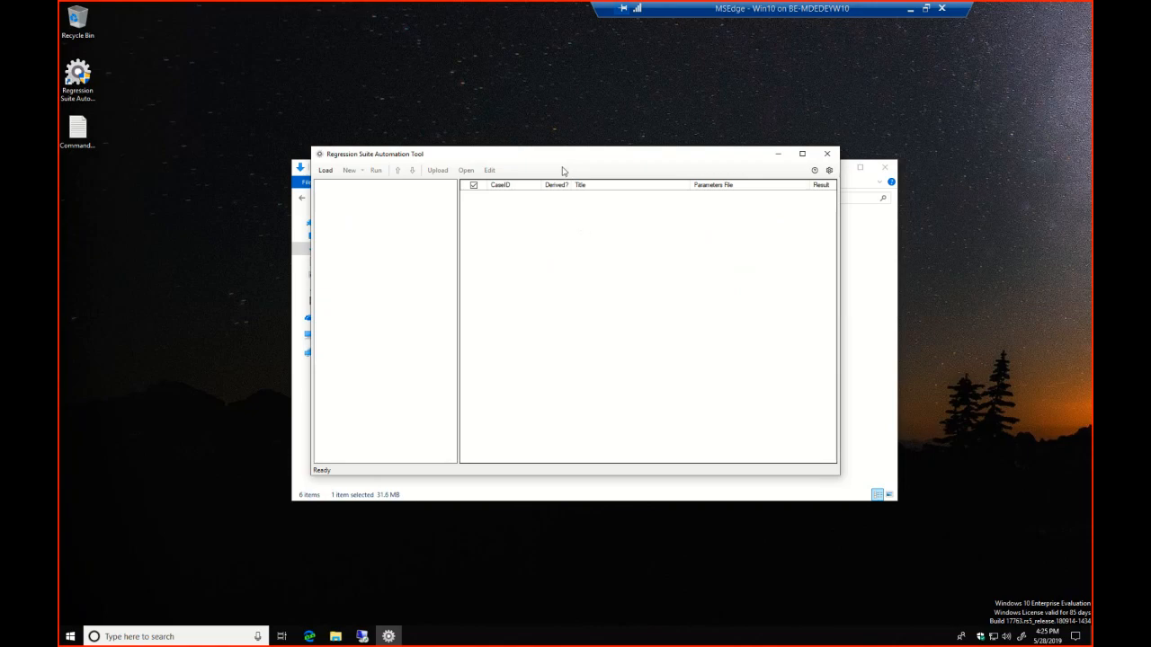
{"action": "left_click_drag", "start_coordinate": [556, 160], "coordinate": [559, 115]}
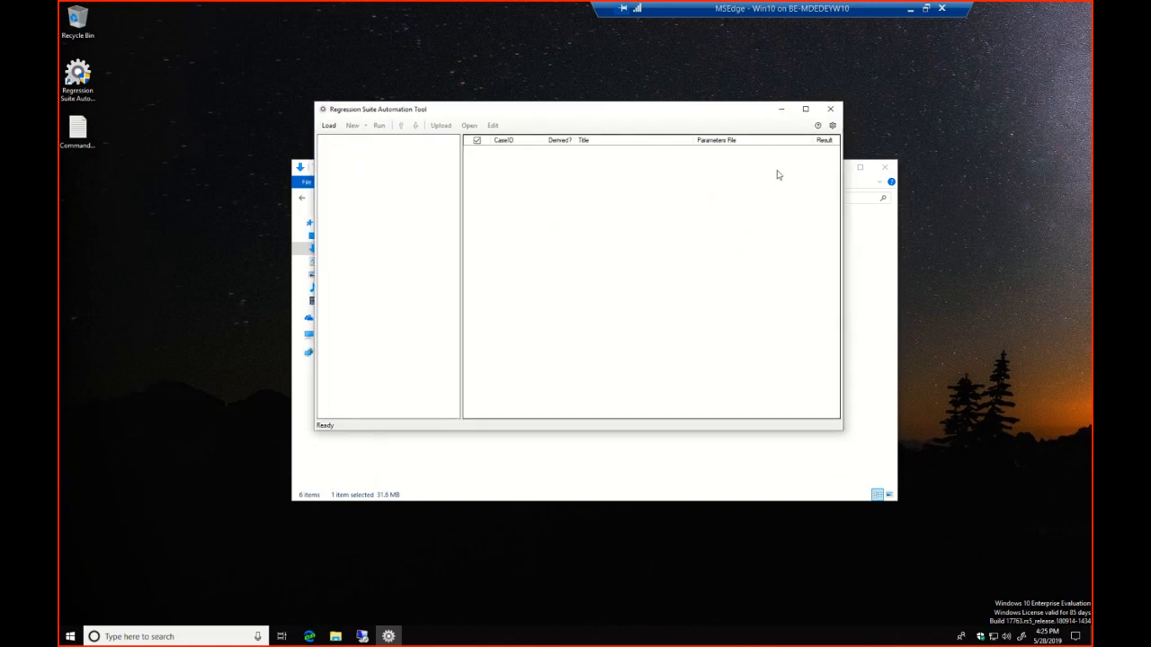
{"action": "left_click", "coordinate": [831, 125]}
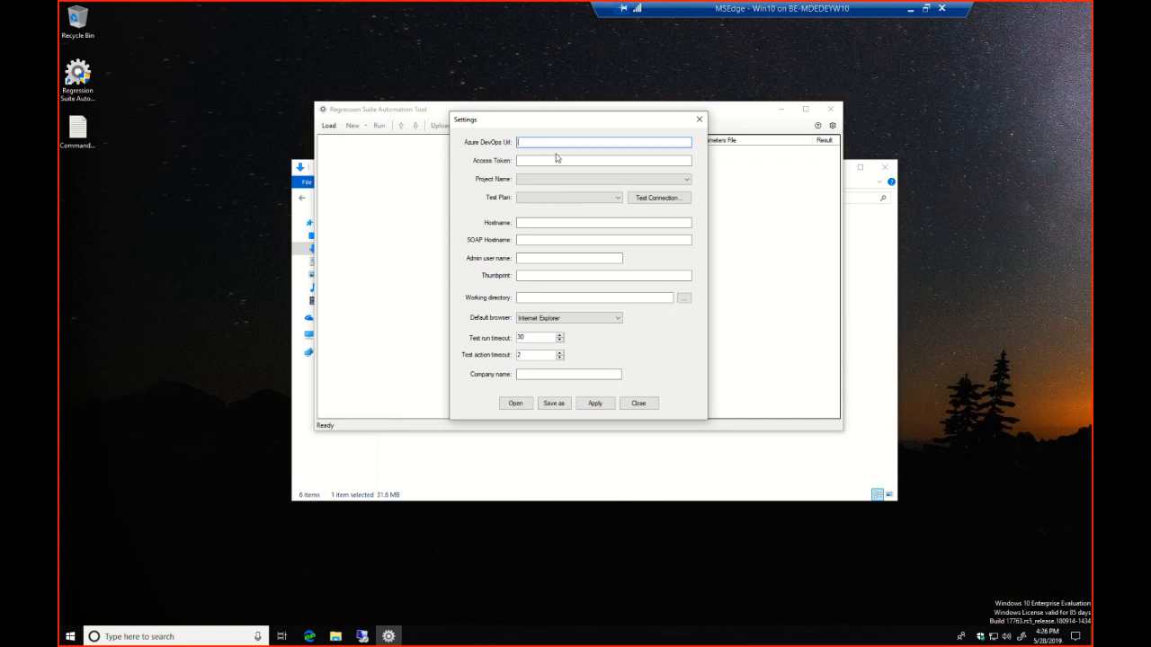
{"action": "type", "text": "https://D365FOFastTrack.visualstudio.com"}
{"action": "left_click", "coordinate": [550, 160]}
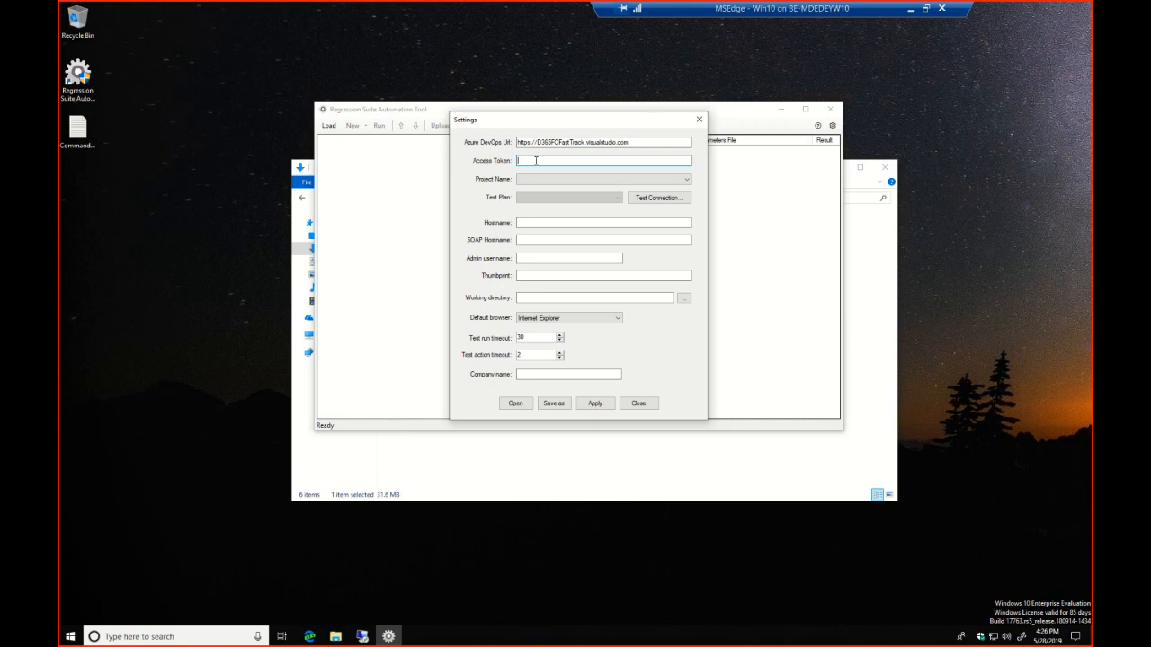
{"action": "key", "text": "ctrl+v"}
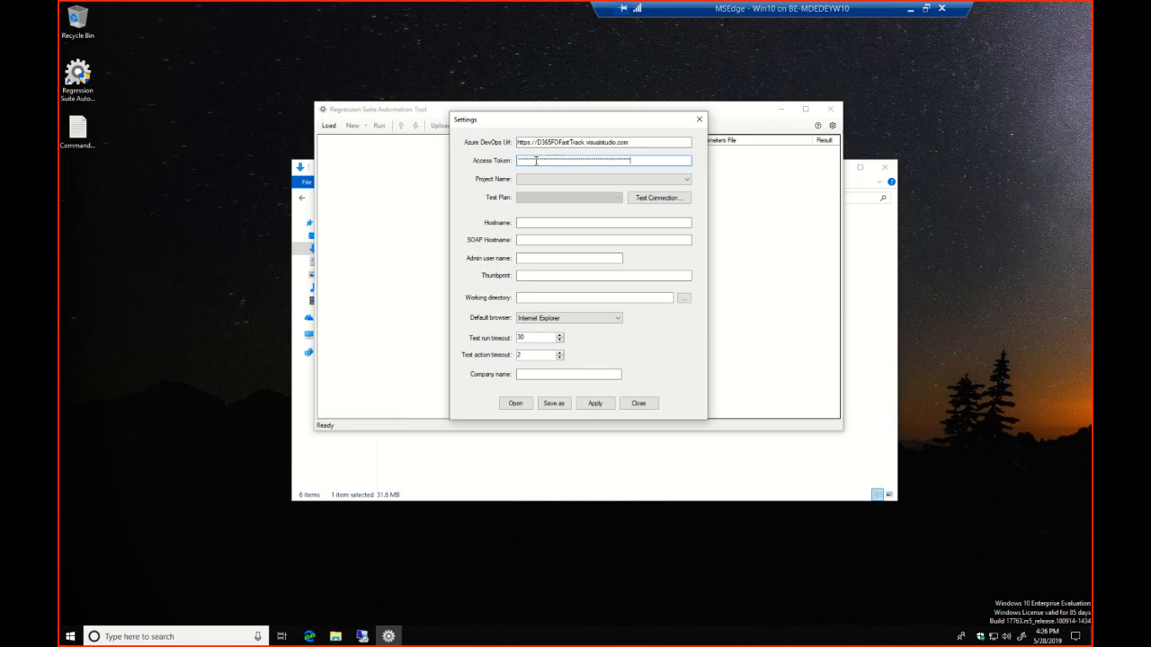
{"action": "left_click", "coordinate": [649, 204]}
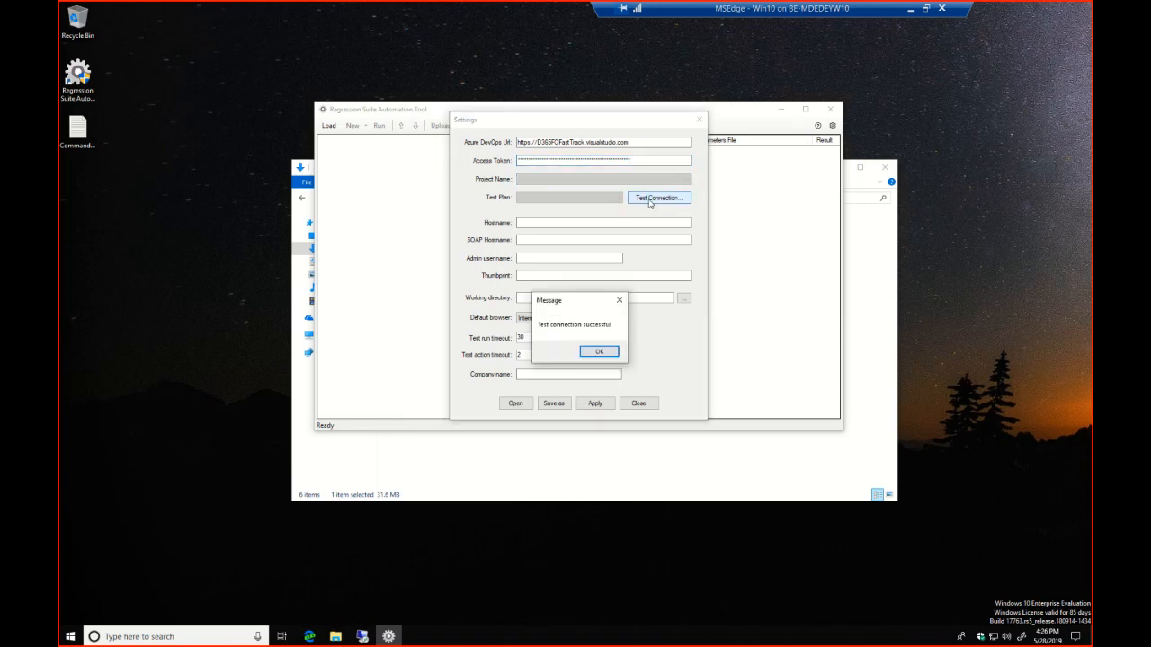
{"action": "left_click", "coordinate": [611, 353]}
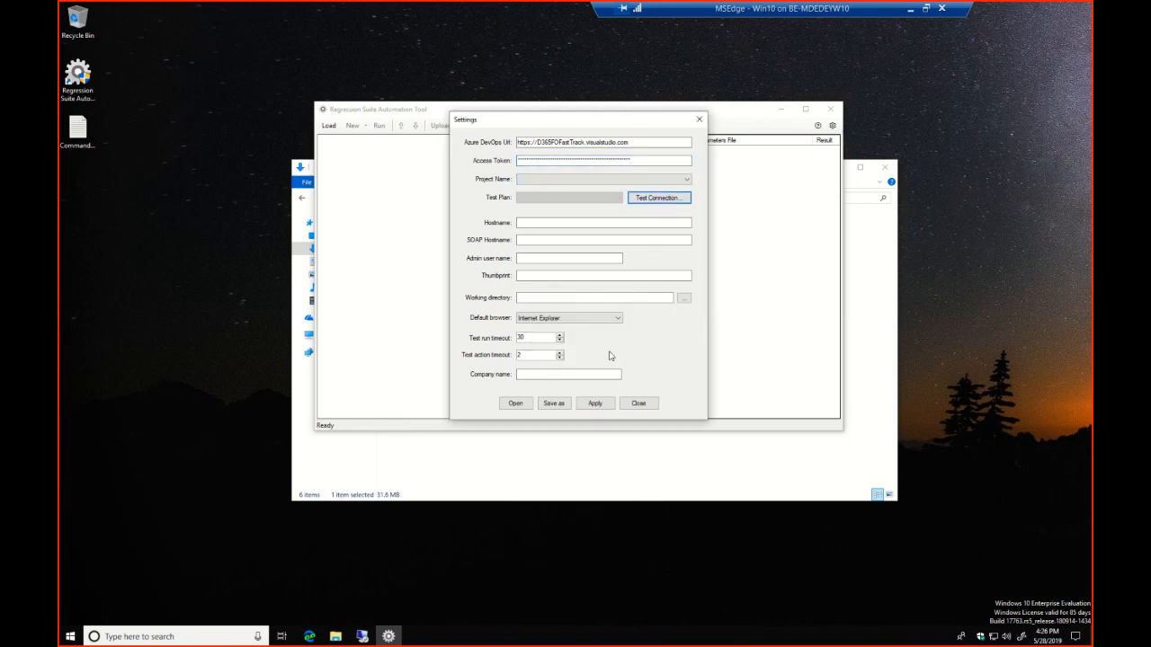
Set both the project name and the test plan to RSAT-TT in the settings
{"action": "left_click", "coordinate": [651, 179]}
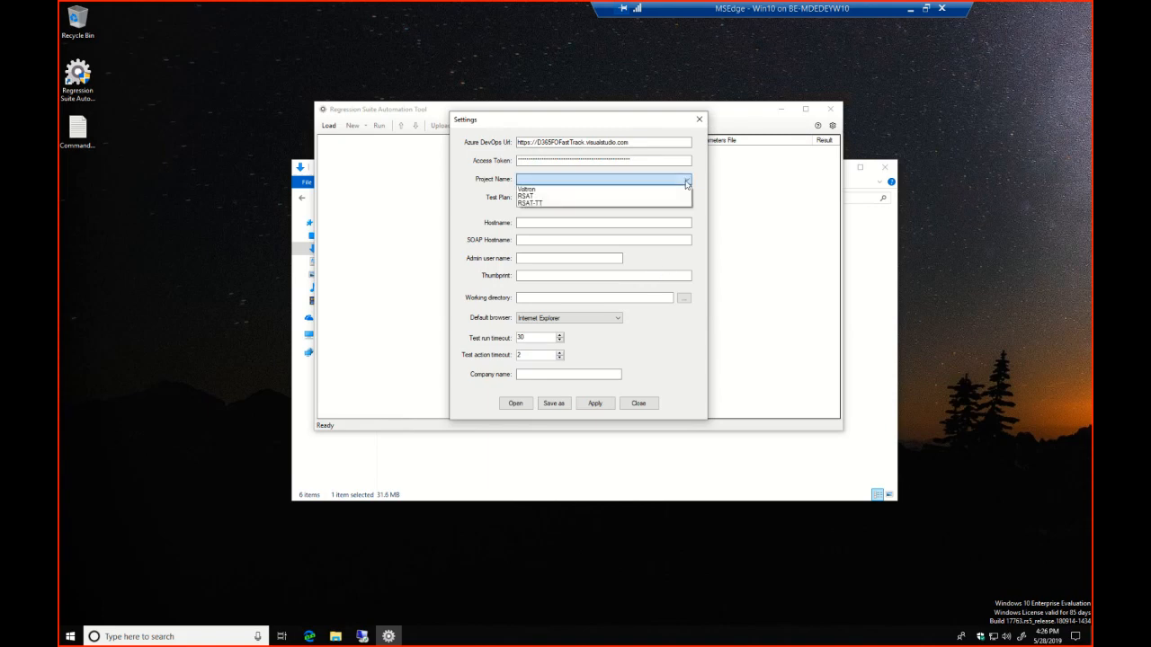
{"action": "left_click", "coordinate": [543, 204]}
{"action": "left_click", "coordinate": [575, 200]}
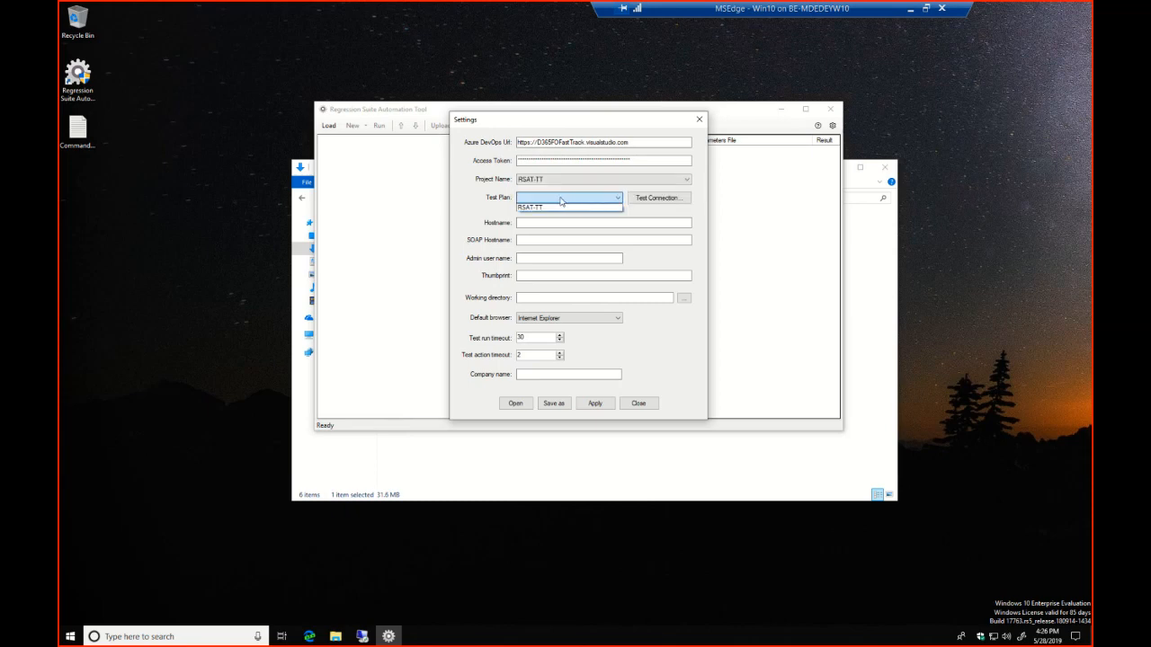
{"action": "left_click", "coordinate": [548, 209]}
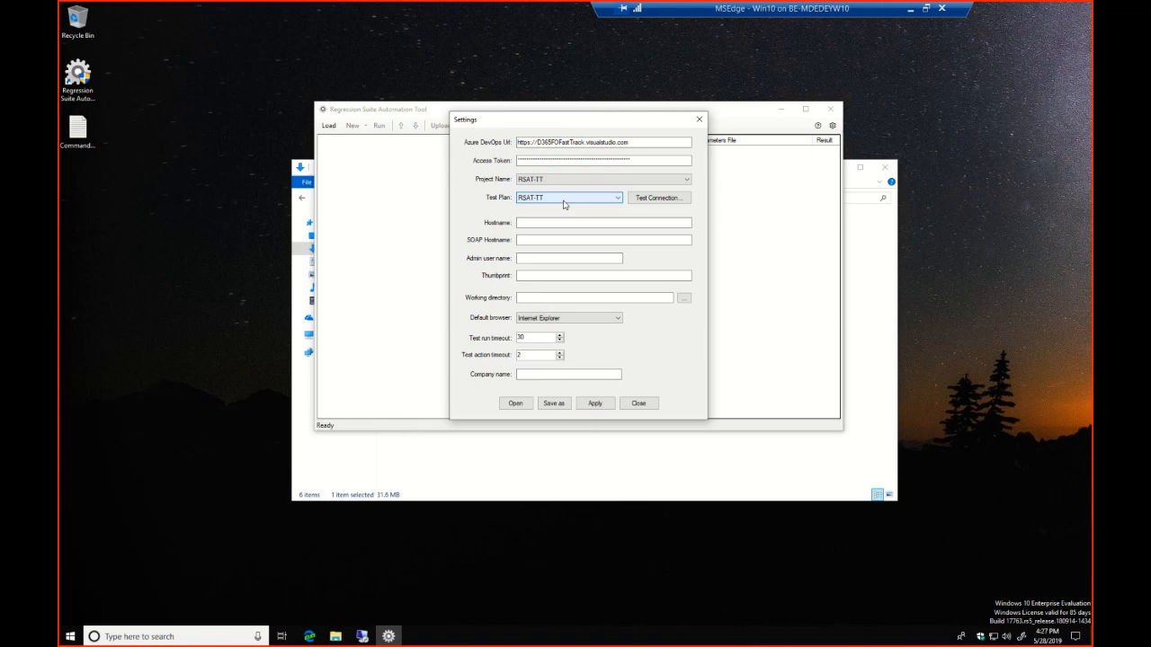
Switch to the Remote Desktop session of the rsat-ttdev virtual machine and show it full screen
{"action": "left_click", "coordinate": [361, 636]}
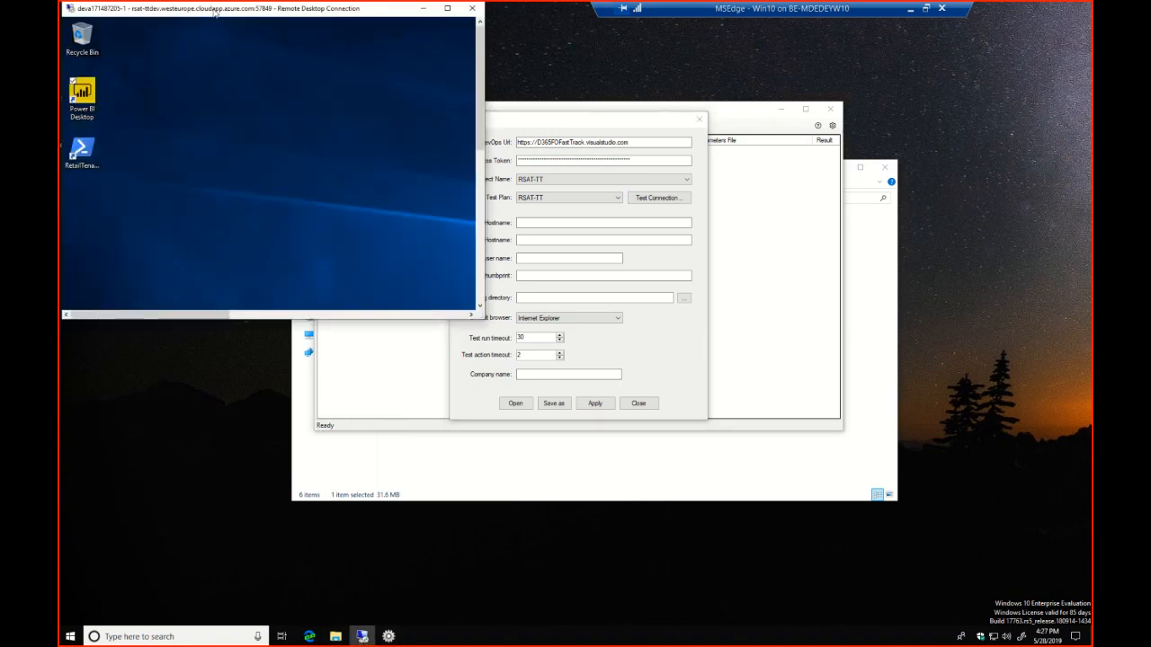
{"action": "left_click_drag", "start_coordinate": [214, 12], "coordinate": [336, 90]}
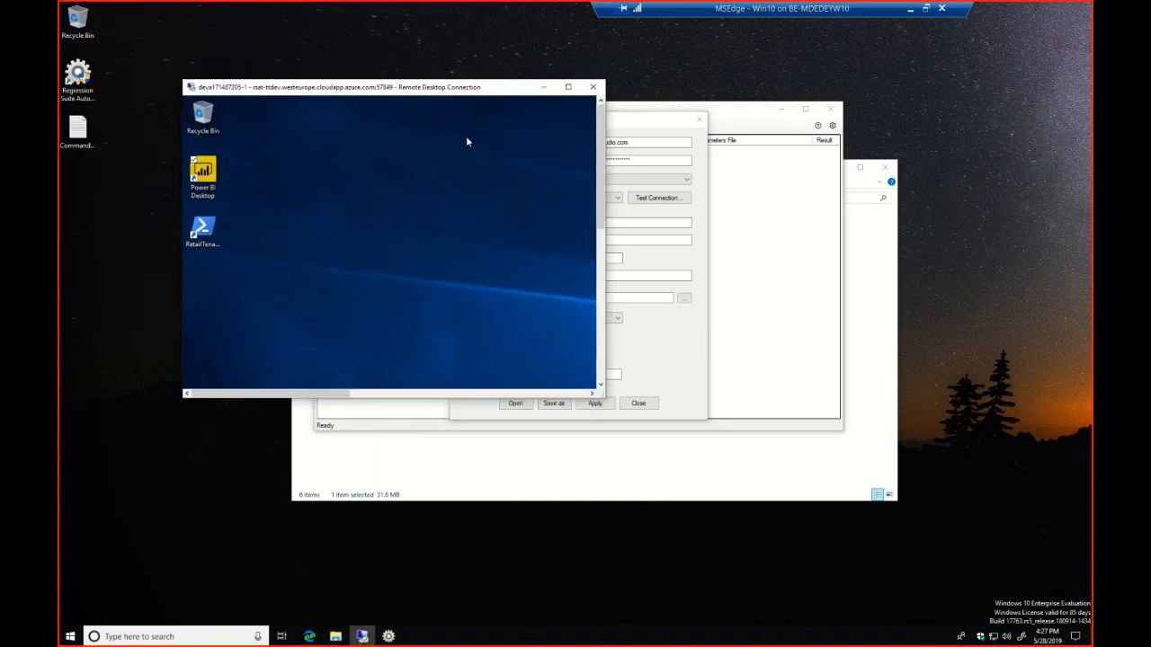
{"action": "left_click", "coordinate": [567, 86]}
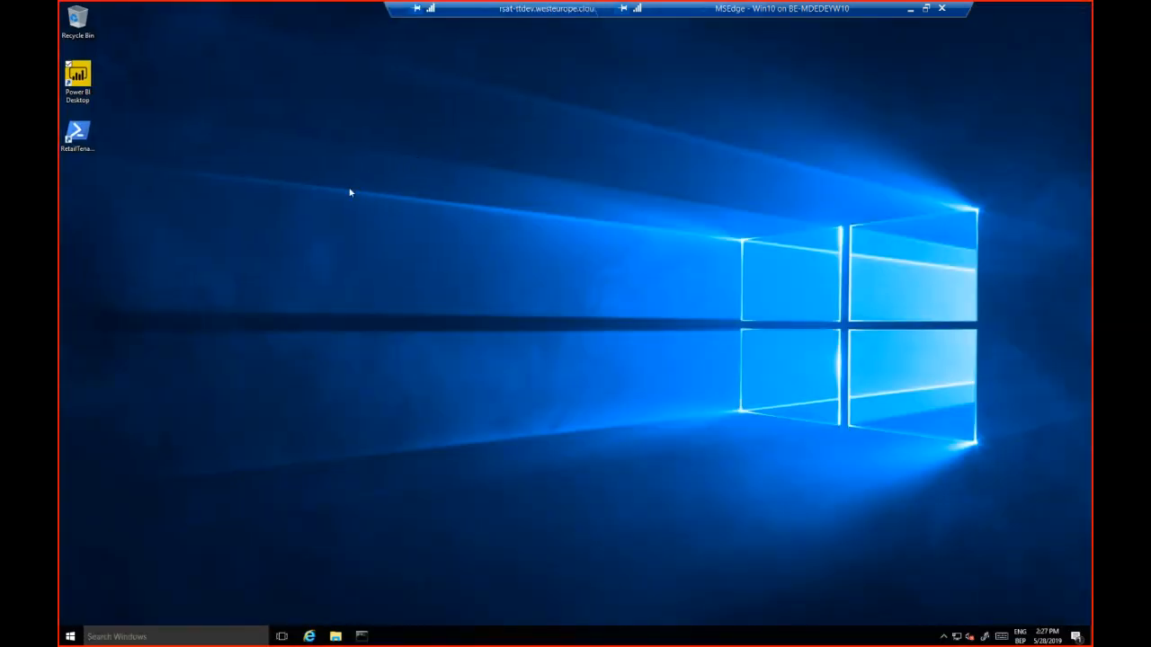
Open Internet Information Services (IIS) Manager on the virtual machine and display the site bindings of AOSService
{"action": "left_click", "coordinate": [144, 636]}
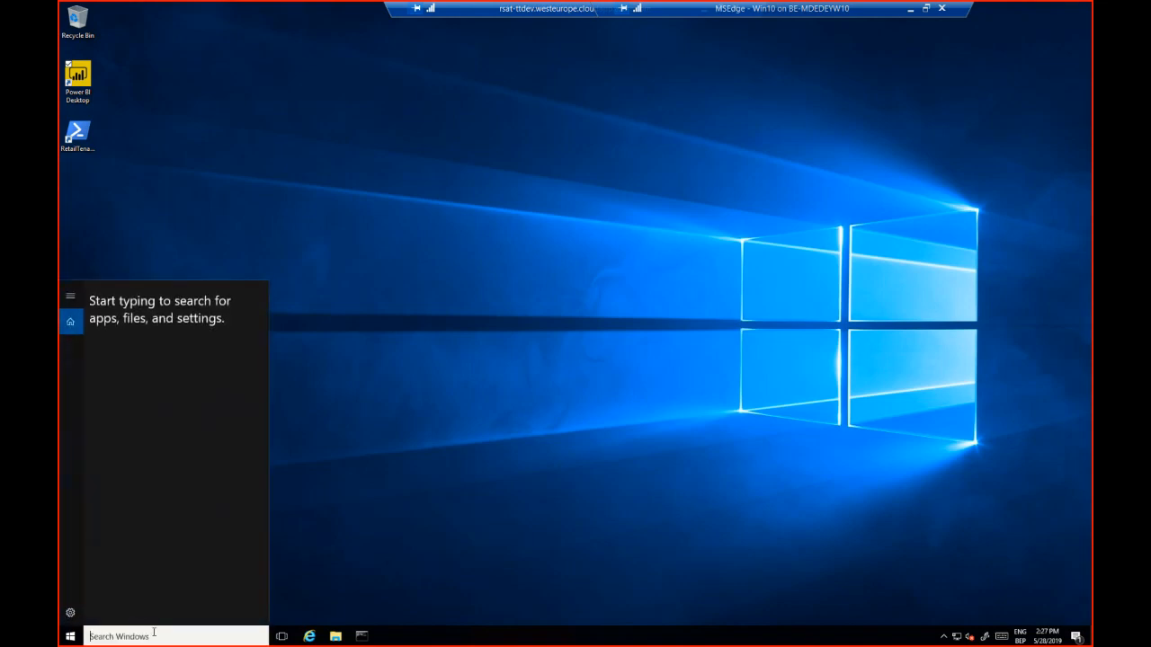
{"action": "type", "text": "iis"}
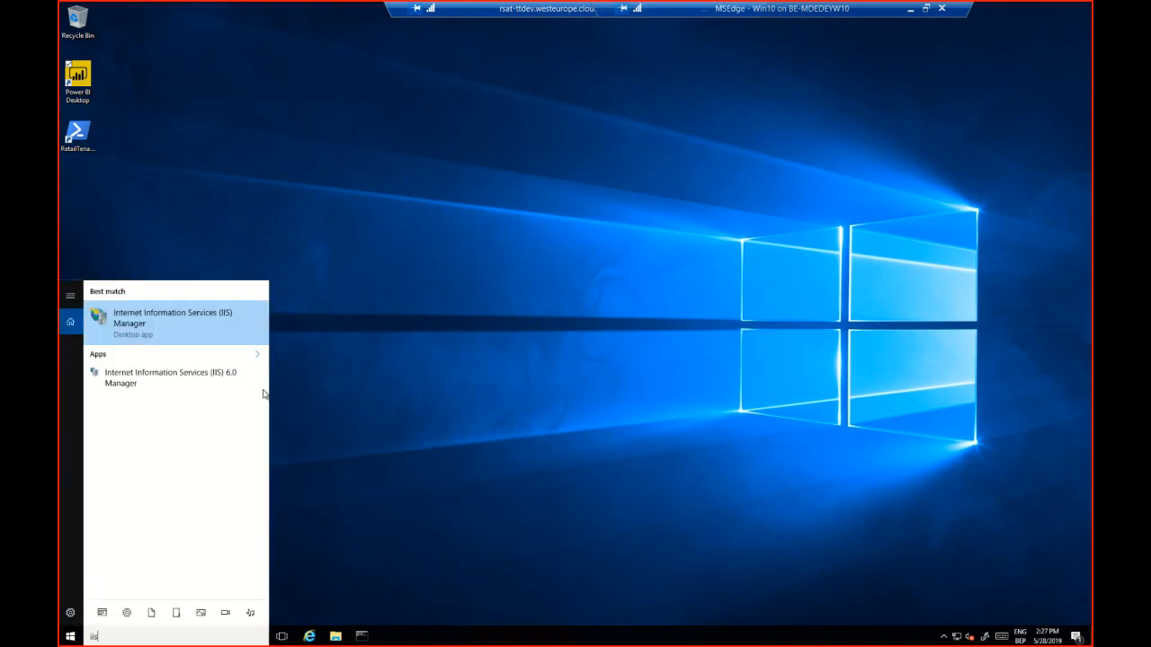
{"action": "left_click", "coordinate": [164, 317]}
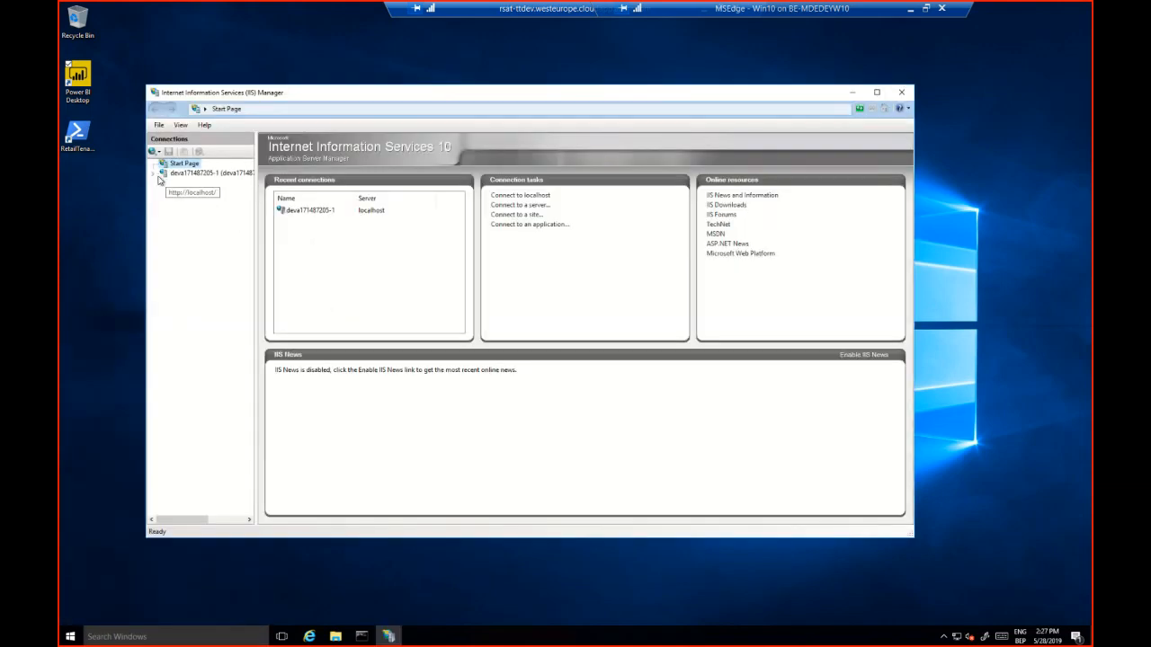
{"action": "double_click", "coordinate": [173, 175]}
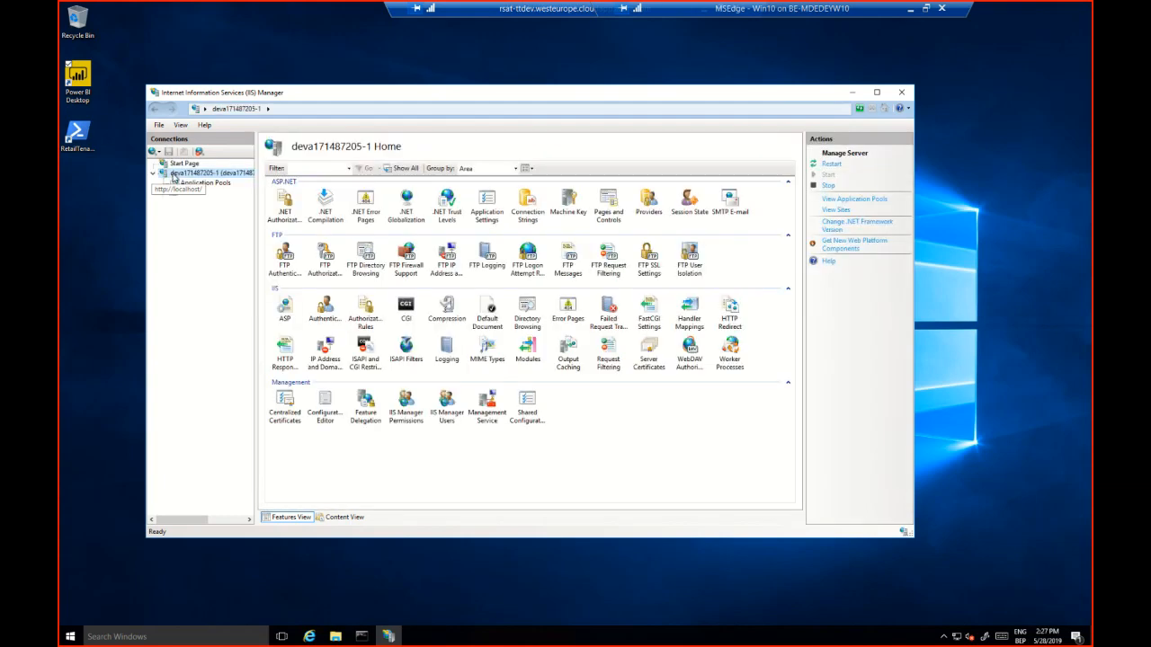
{"action": "left_click", "coordinate": [163, 193]}
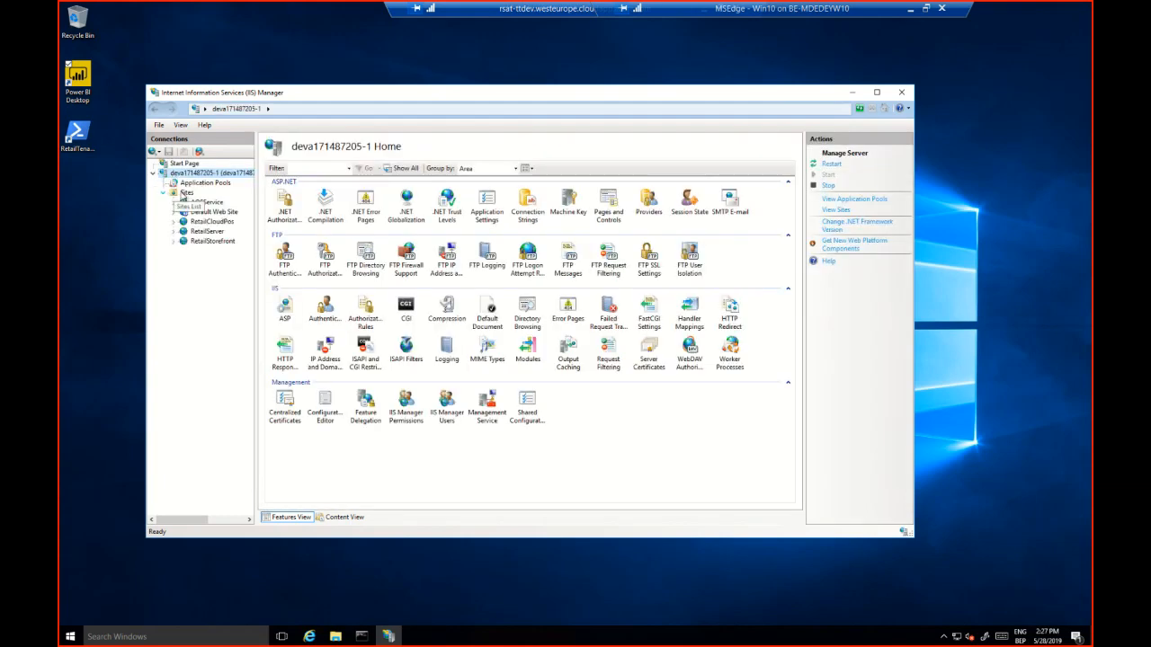
{"action": "left_click", "coordinate": [206, 202]}
{"action": "right_click", "coordinate": [211, 206]}
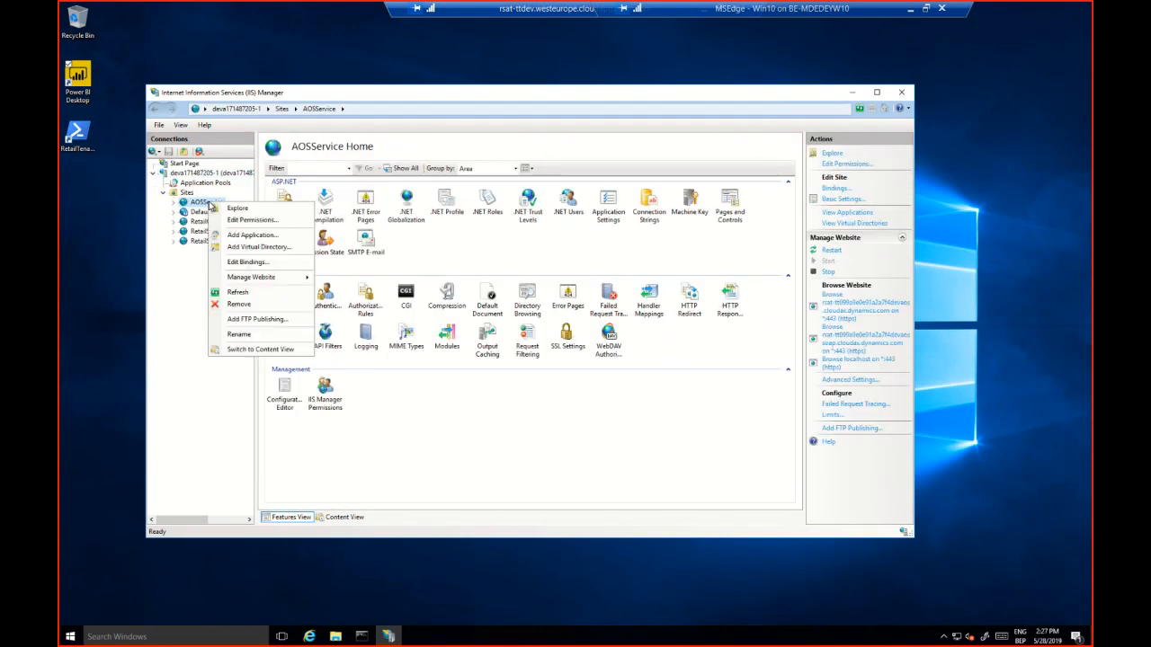
{"action": "left_click", "coordinate": [255, 262]}
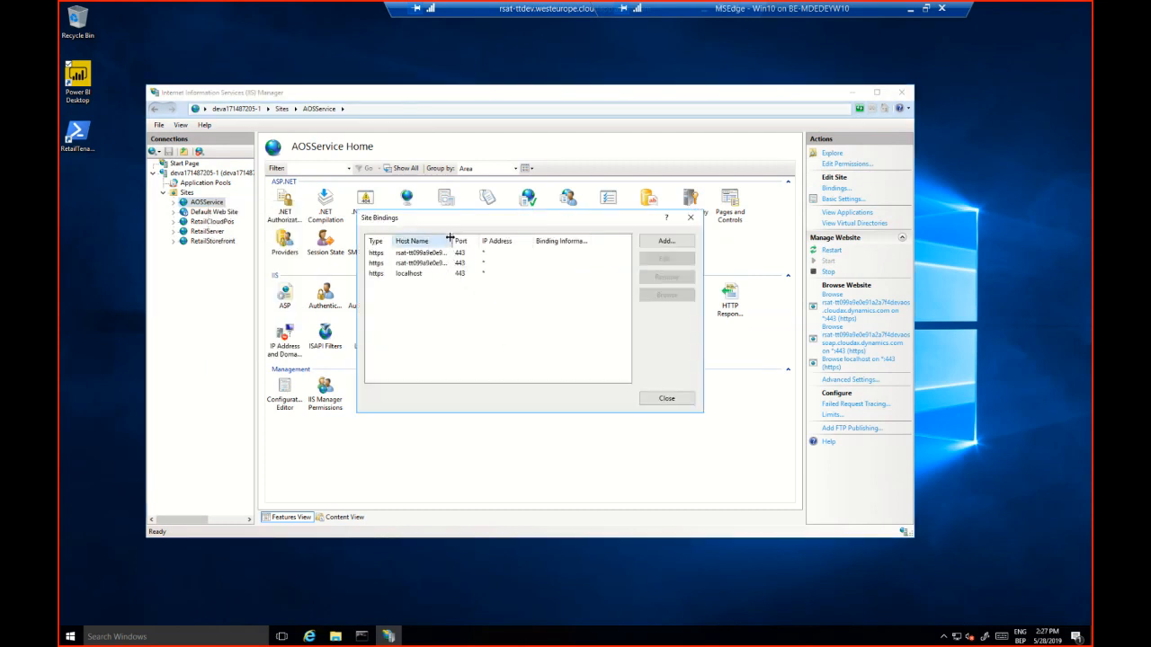
Widen the Host Name column of the site bindings and examine the full AOS and SOAP host names
{"action": "left_click_drag", "start_coordinate": [449, 237], "coordinate": [603, 237]}
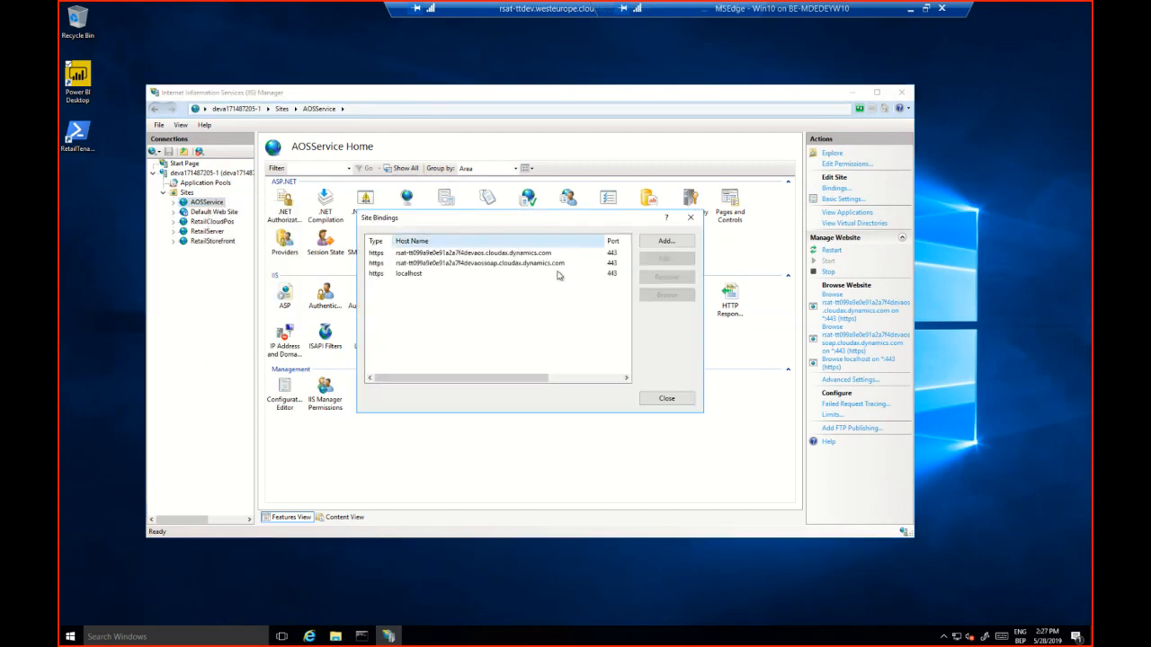
{"action": "left_click", "coordinate": [482, 256]}
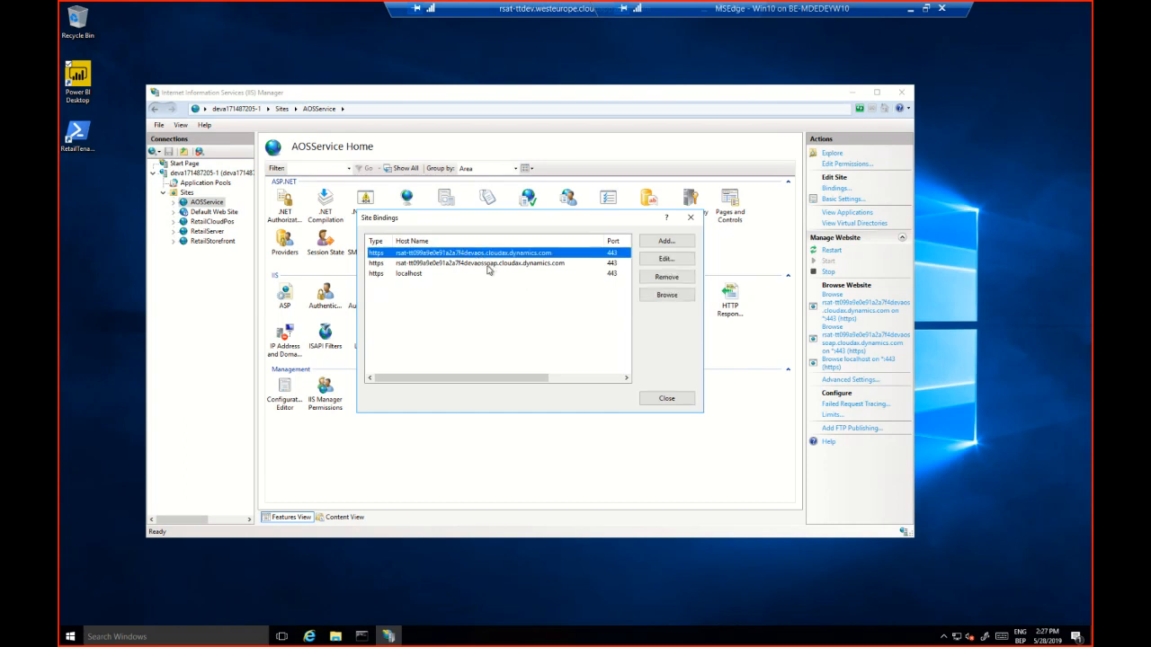
{"action": "left_click", "coordinate": [487, 266]}
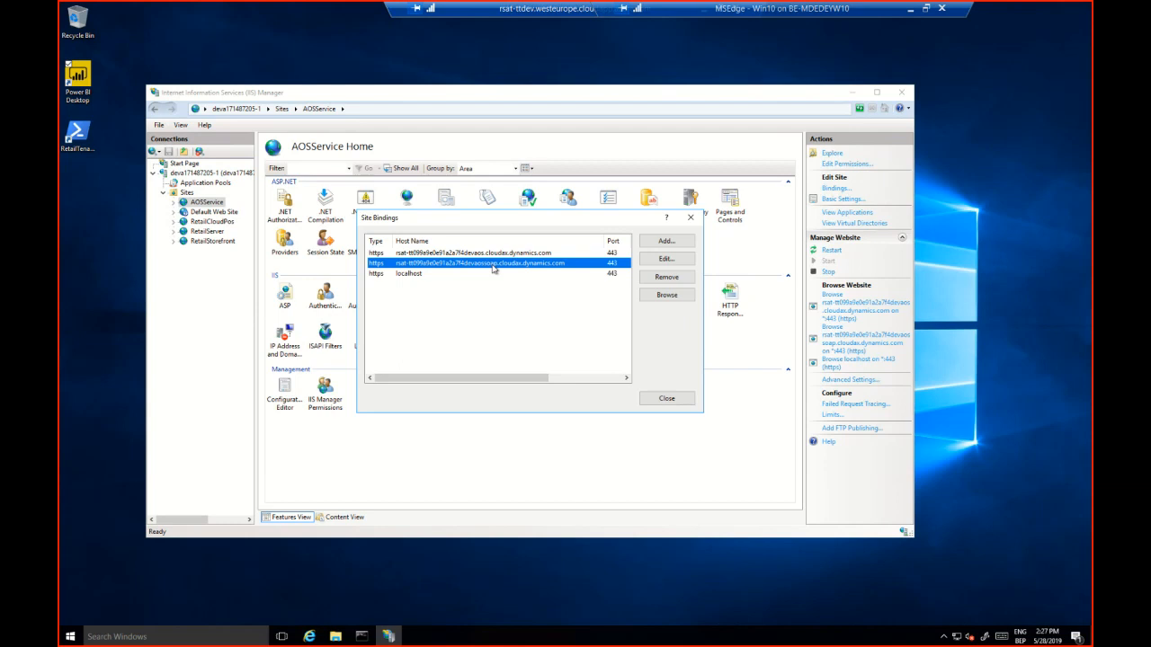
{"action": "left_click", "coordinate": [539, 254]}
{"action": "left_click", "coordinate": [537, 263]}
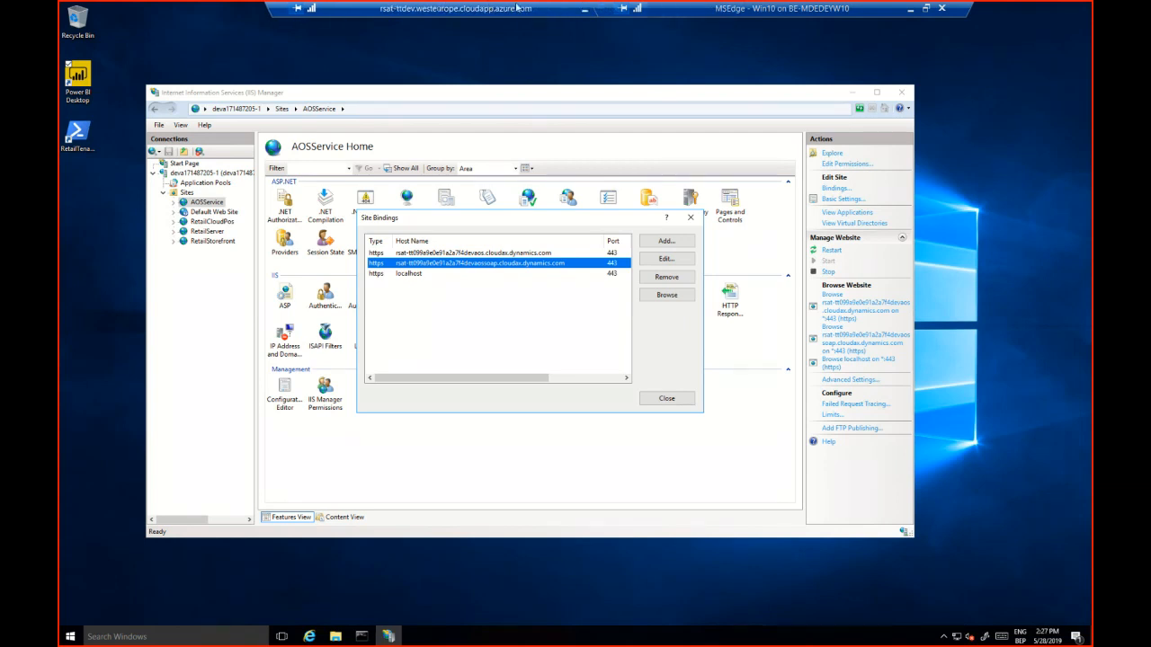
Return to the Regression Suite Automation Tool settings and enter the bindings' devaos.cloudax.dynamics.com address as Hostname and devaossoap.cloudax.dynamics.com address as SOAP Hostname
{"action": "left_click", "coordinate": [584, 9]}
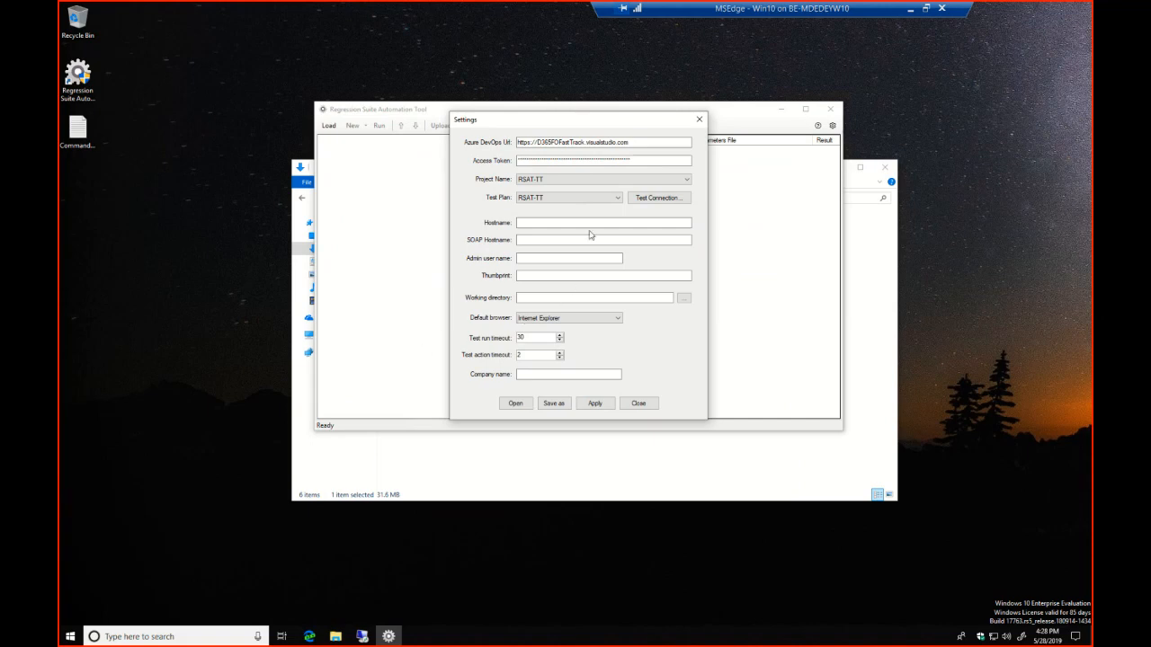
{"action": "left_click", "coordinate": [557, 222]}
{"action": "type", "text": "rsat-t099a9e0e91a2a7f4devaos.cloudax.dynamics.com"}
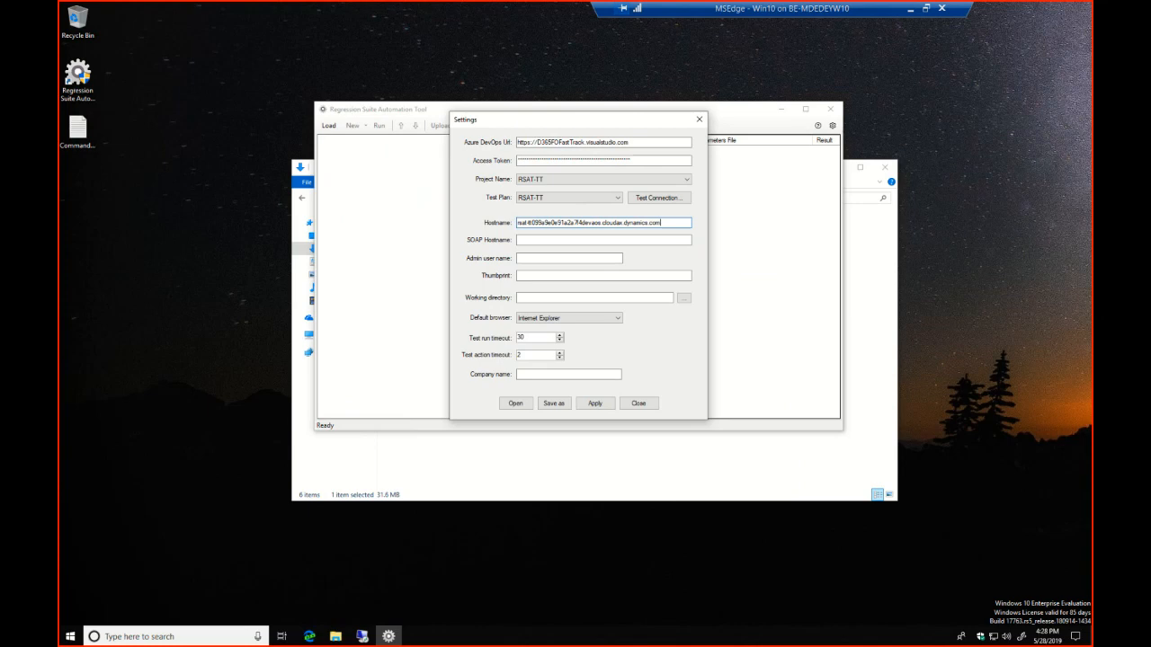
{"action": "left_click", "coordinate": [534, 240]}
{"action": "type", "text": "rsat-099a9e0e91a2a7f4devaossoap.cloudax.dynamics.com"}
{"action": "left_click", "coordinate": [538, 258]}
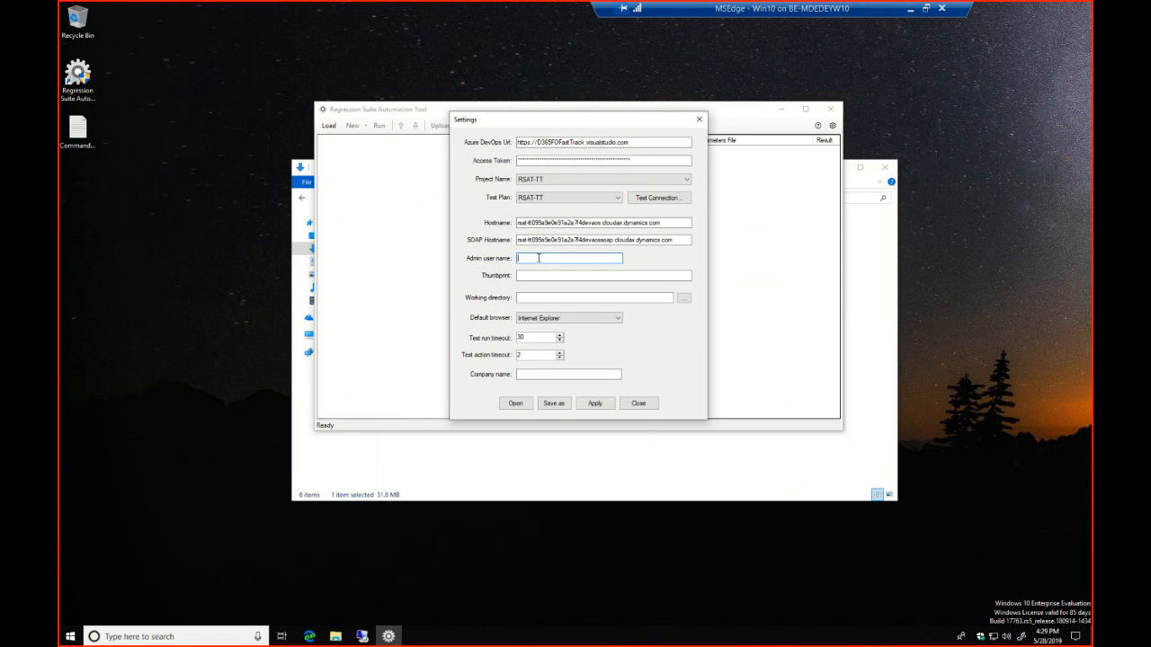
Search Windows for PowerShell, launch it as administrator and accept the elevation request
{"action": "left_click", "coordinate": [169, 637]}
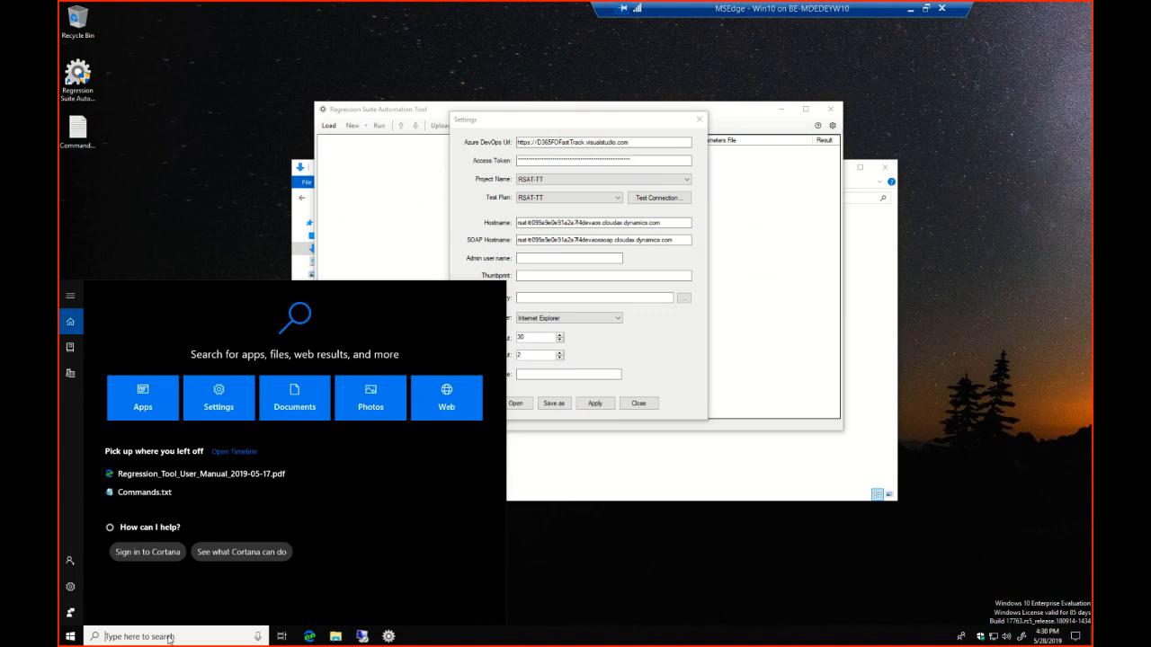
{"action": "type", "text": "power"}
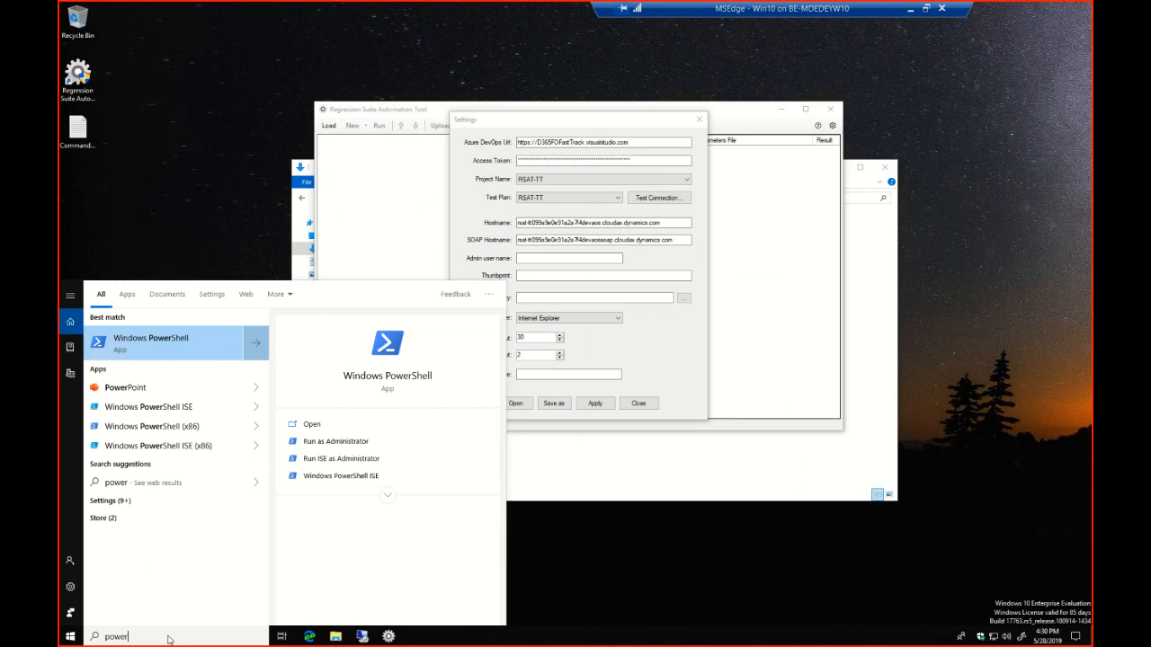
{"action": "right_click", "coordinate": [186, 344]}
{"action": "left_click", "coordinate": [226, 350]}
{"action": "left_click", "coordinate": [540, 393]}
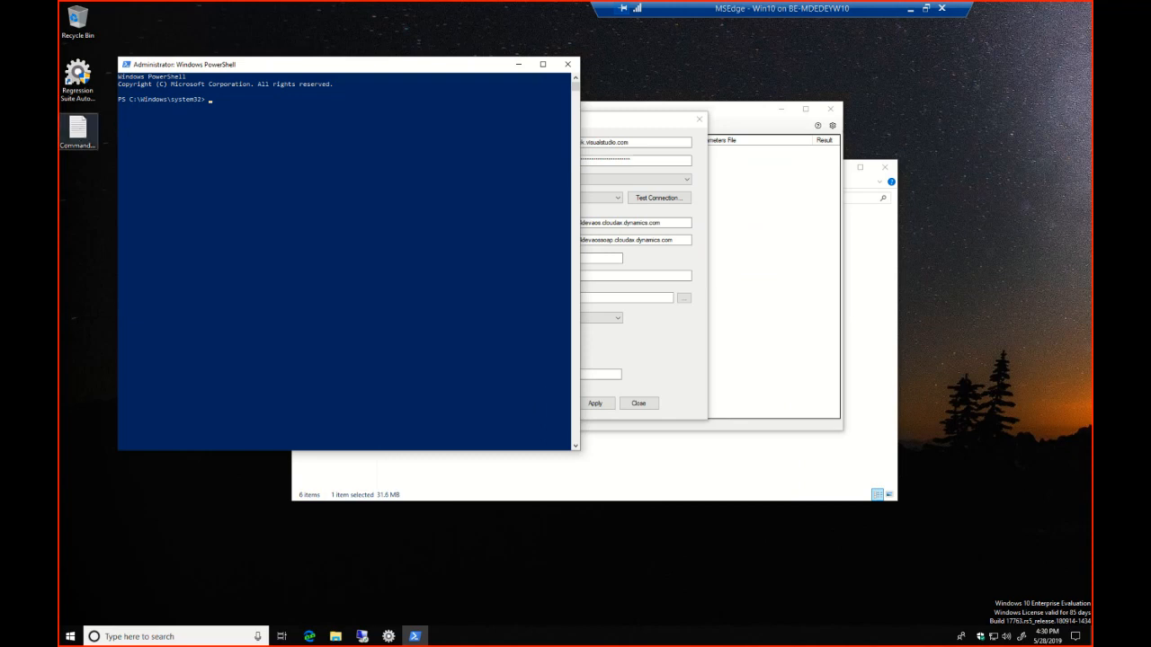
Open Commands.txt from the desktop, copy its cd Cert:\LocalMachine\My command and run it in PowerShell
{"action": "double_click", "coordinate": [84, 137]}
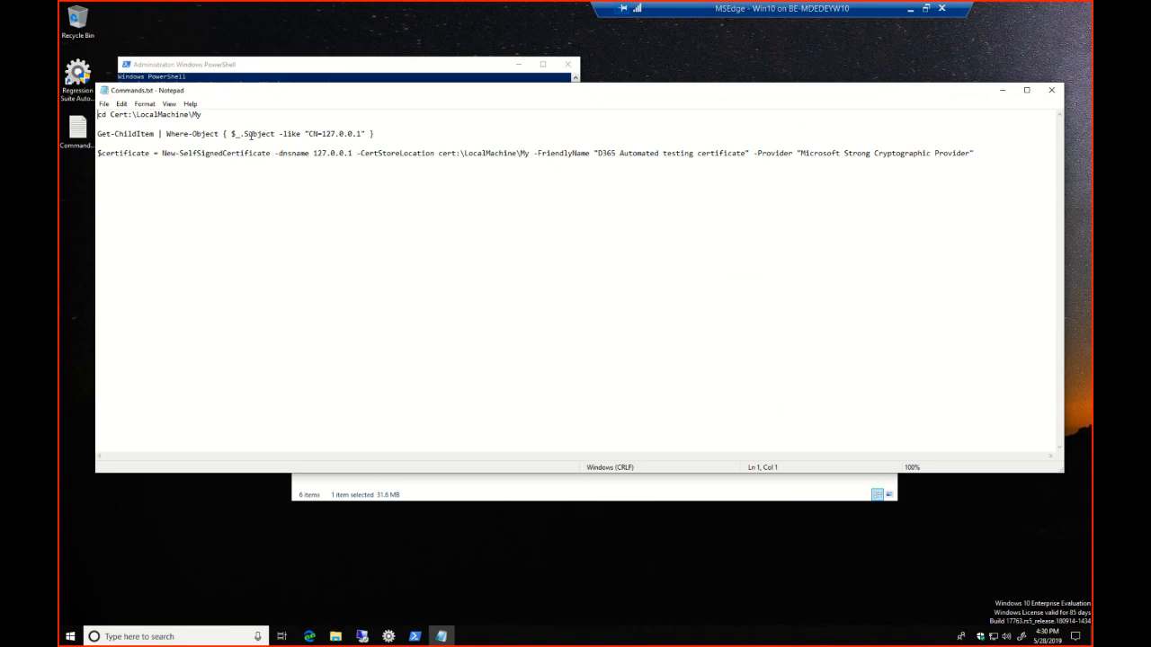
{"action": "left_click_drag", "start_coordinate": [202, 114], "coordinate": [88, 115]}
{"action": "key", "text": "ctrl+c"}
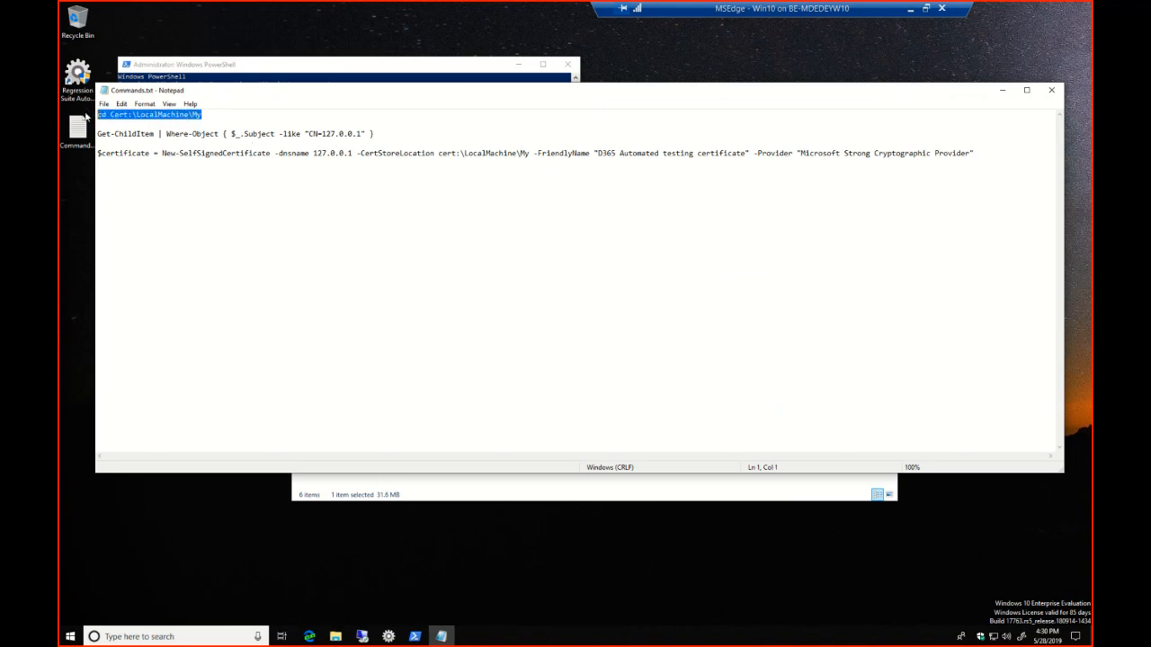
{"action": "left_click", "coordinate": [289, 67]}
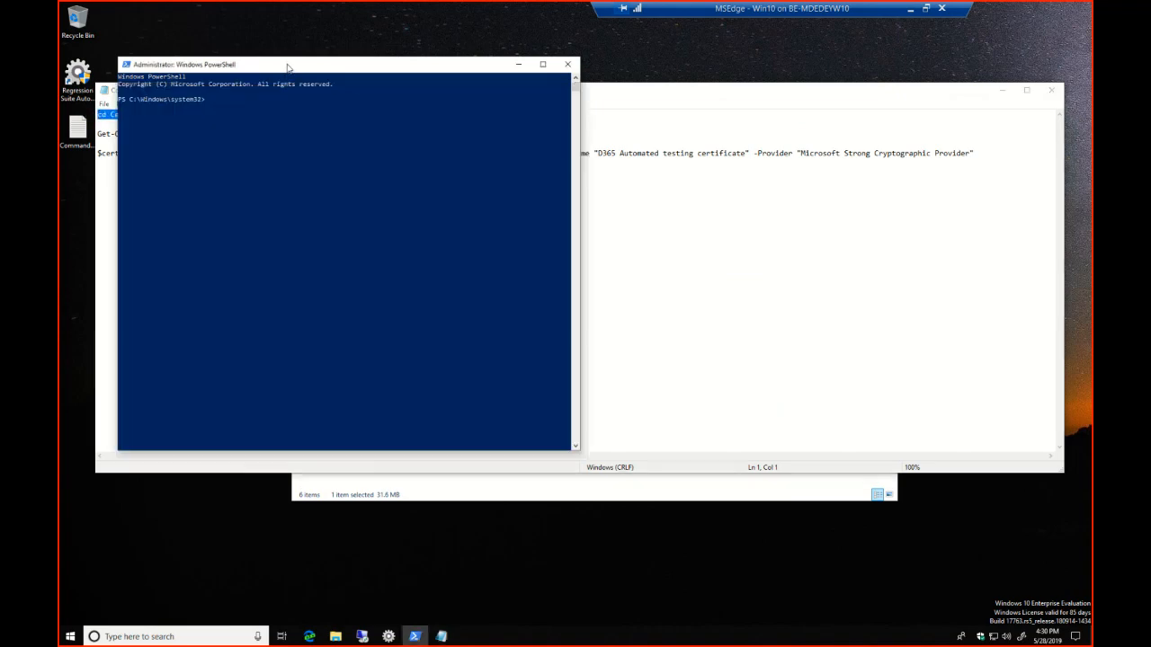
{"action": "right_click", "coordinate": [281, 110]}
{"action": "key", "text": "Return"}
Copy the Get-ChildItem command filtering subjects like "CN=127.0.0.1" from Commands.txt and run it in PowerShell
{"action": "left_click", "coordinate": [575, 213]}
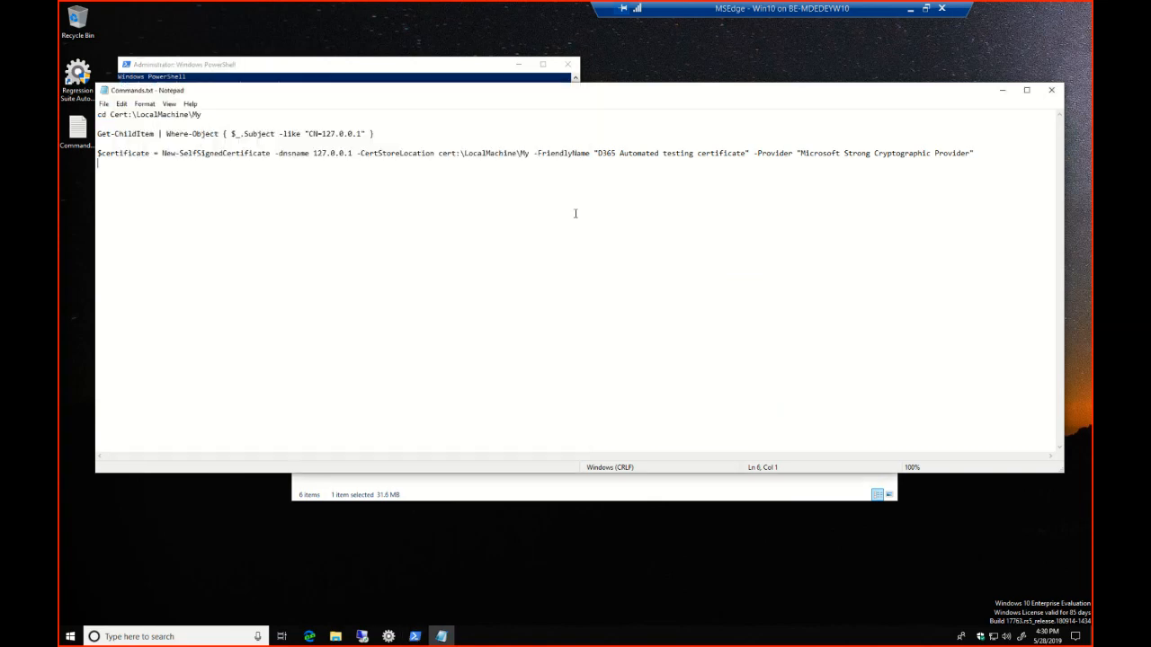
{"action": "left_click_drag", "start_coordinate": [390, 135], "coordinate": [99, 127]}
{"action": "key", "text": "ctrl+c"}
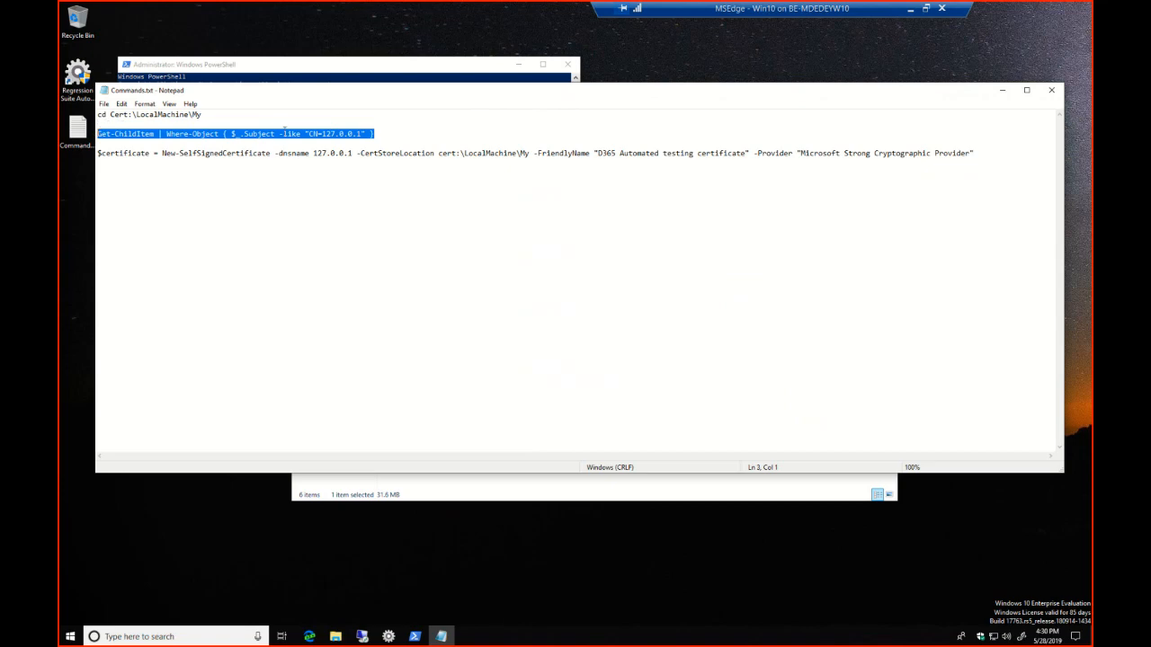
{"action": "left_click", "coordinate": [293, 76]}
{"action": "key", "text": "ctrl+v"}
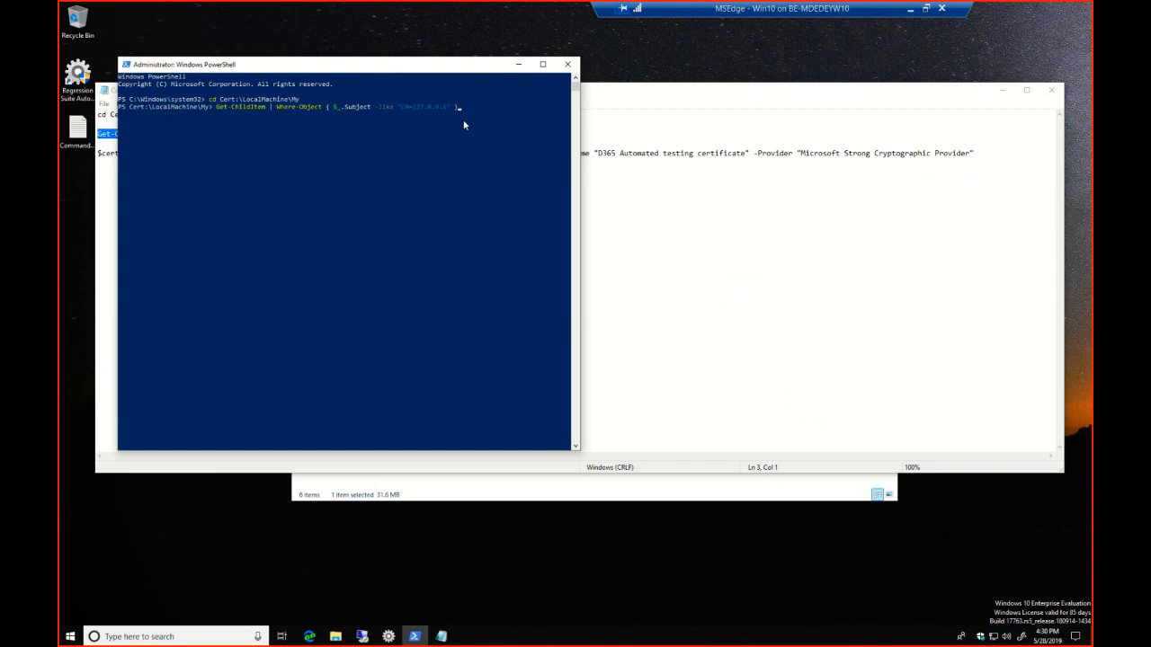
{"action": "key", "text": "Return"}
Run the New-SelfSignedCertificate command from Commands.txt in PowerShell to create the "D365 Automated testing certificate" for 127.0.0.1
{"action": "left_click", "coordinate": [669, 102]}
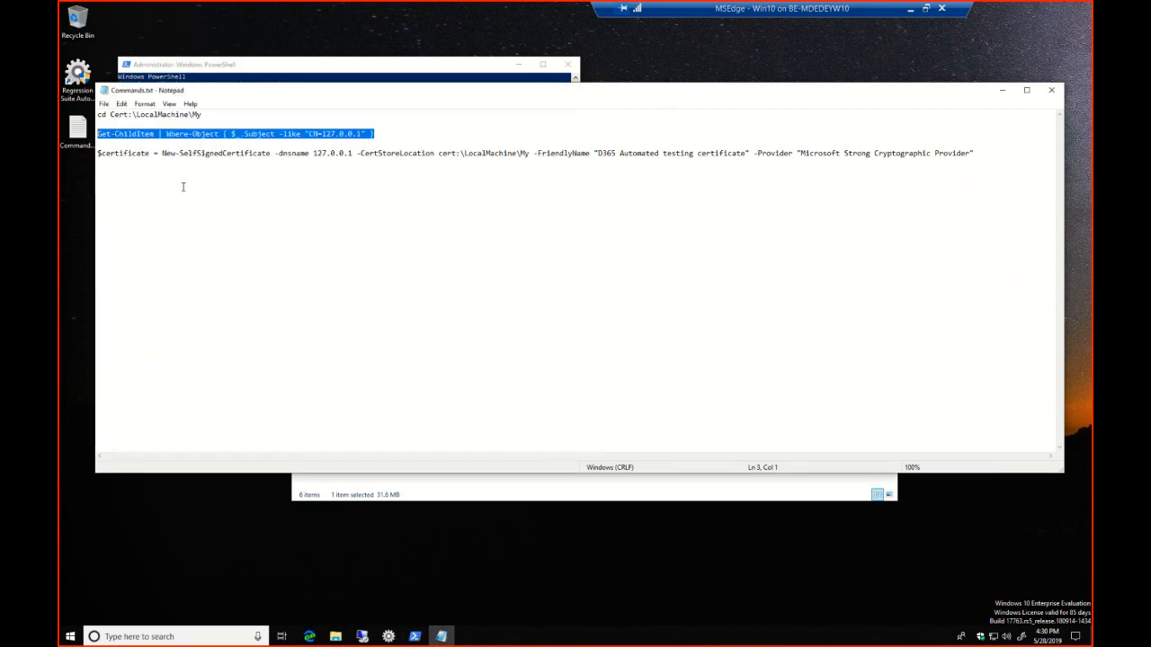
{"action": "left_click_drag", "start_coordinate": [98, 154], "coordinate": [441, 199]}
{"action": "key", "text": "ctrl+c"}
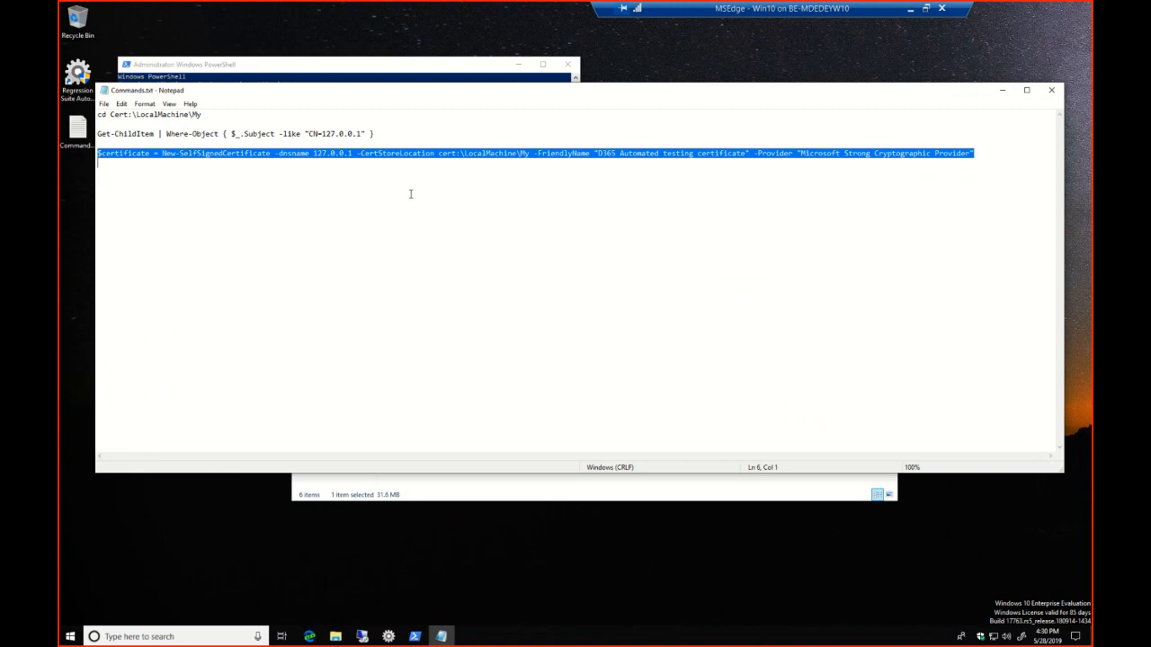
{"action": "left_click", "coordinate": [293, 64]}
{"action": "right_click", "coordinate": [321, 117]}
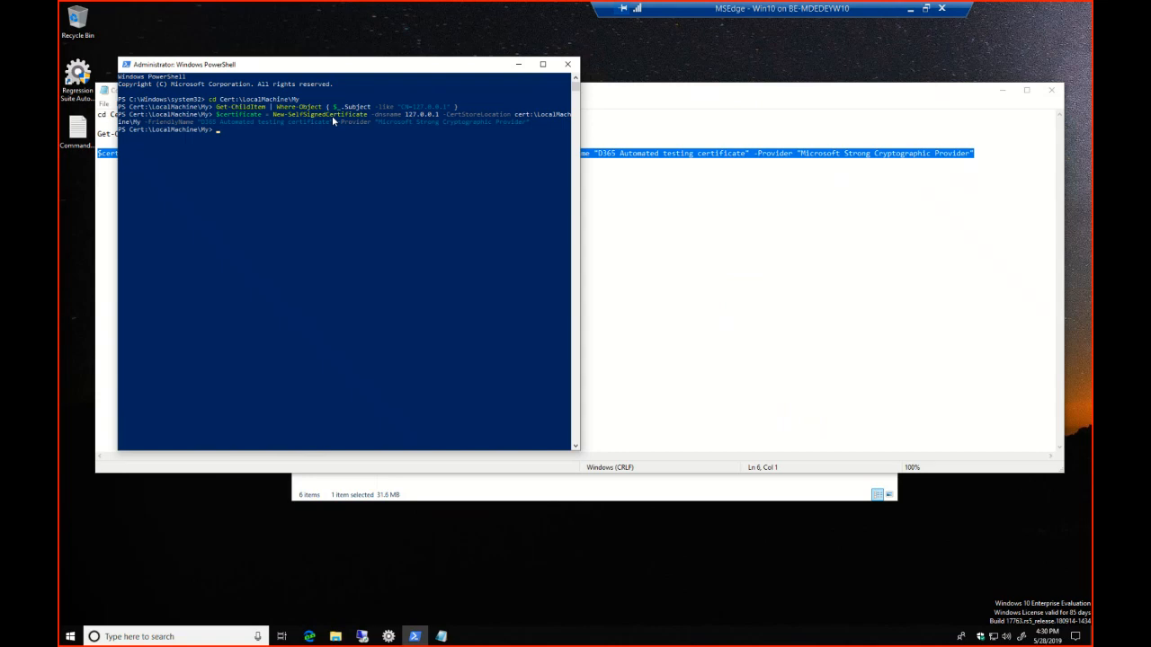
{"action": "key", "text": "Return"}
Rerun the Get-ChildItem query for CN=127.0.0.1 in PowerShell and copy the certificate's thumbprint
{"action": "key", "text": "Up"}
{"action": "key", "text": "Up"}
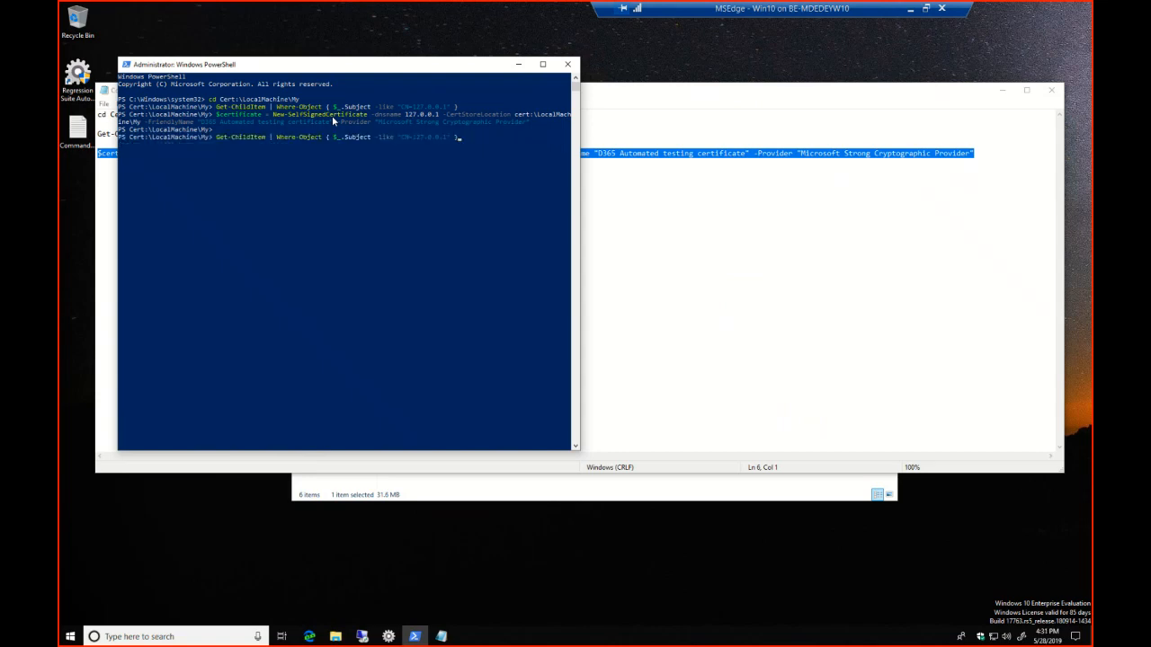
{"action": "key", "text": "Return"}
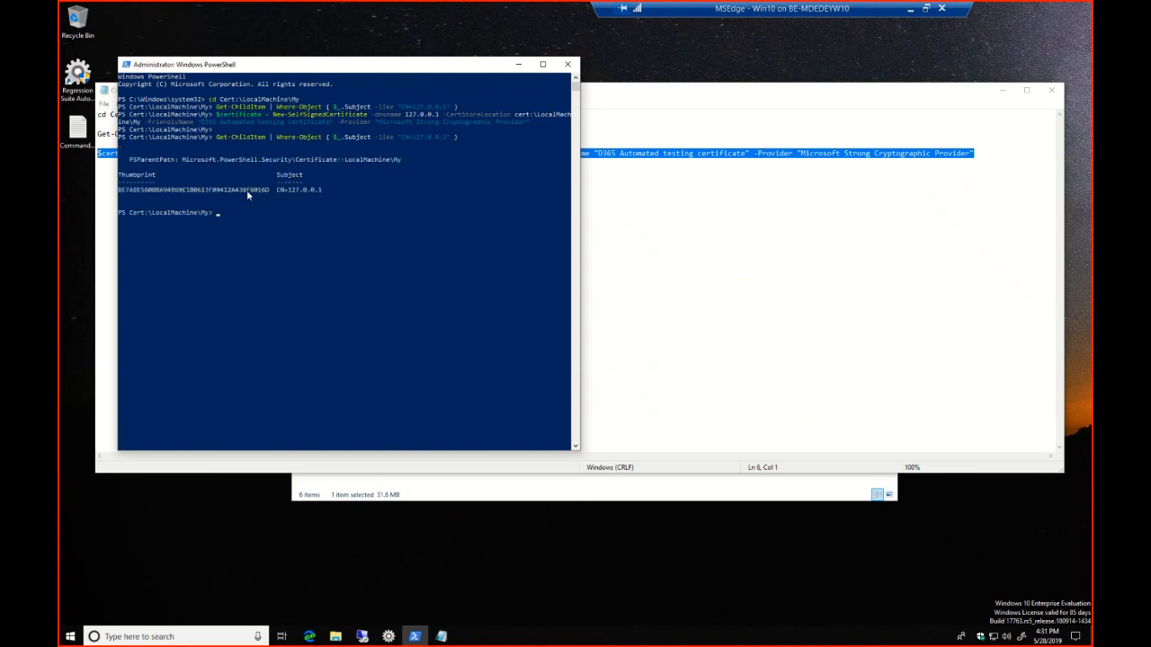
{"action": "left_click_drag", "start_coordinate": [118, 189], "coordinate": [269, 192]}
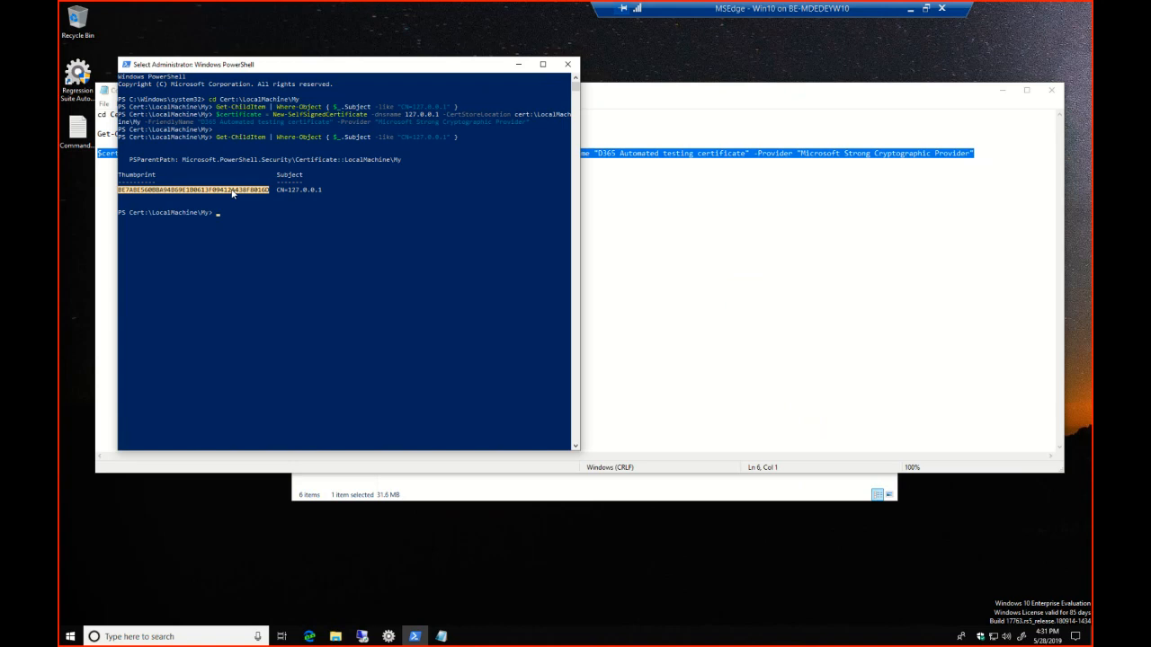
{"action": "right_click", "coordinate": [232, 192]}
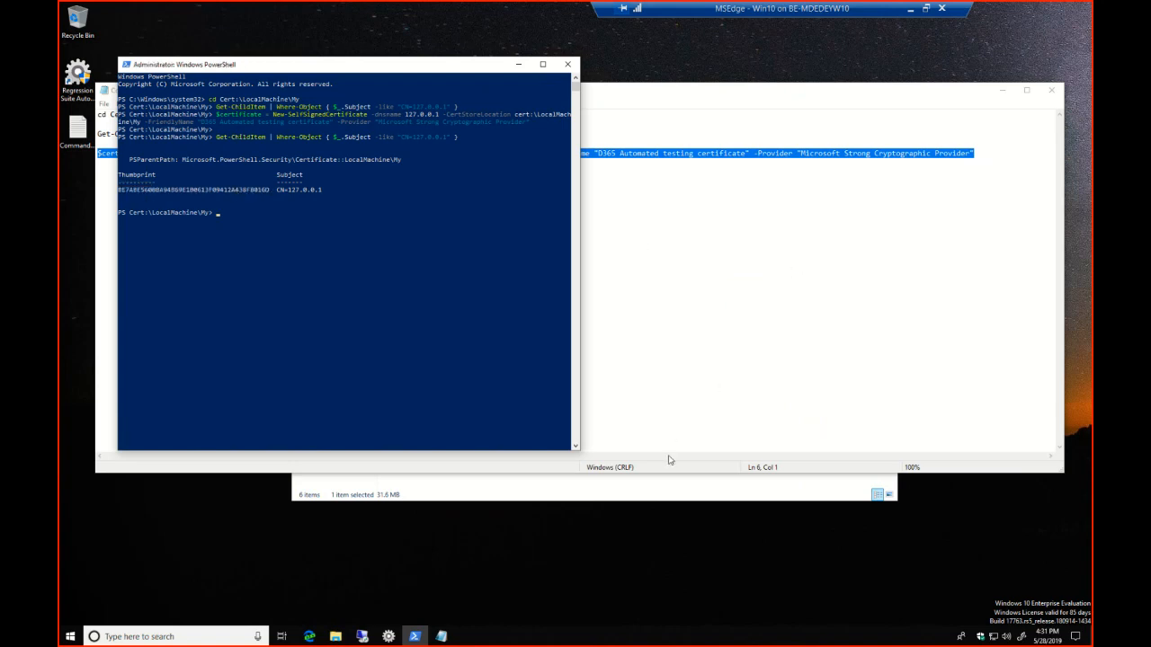
Switch to the Regression Suite Automation Tool settings and paste the copied certificate thumbprint into Thumbprint
{"action": "left_click", "coordinate": [388, 637]}
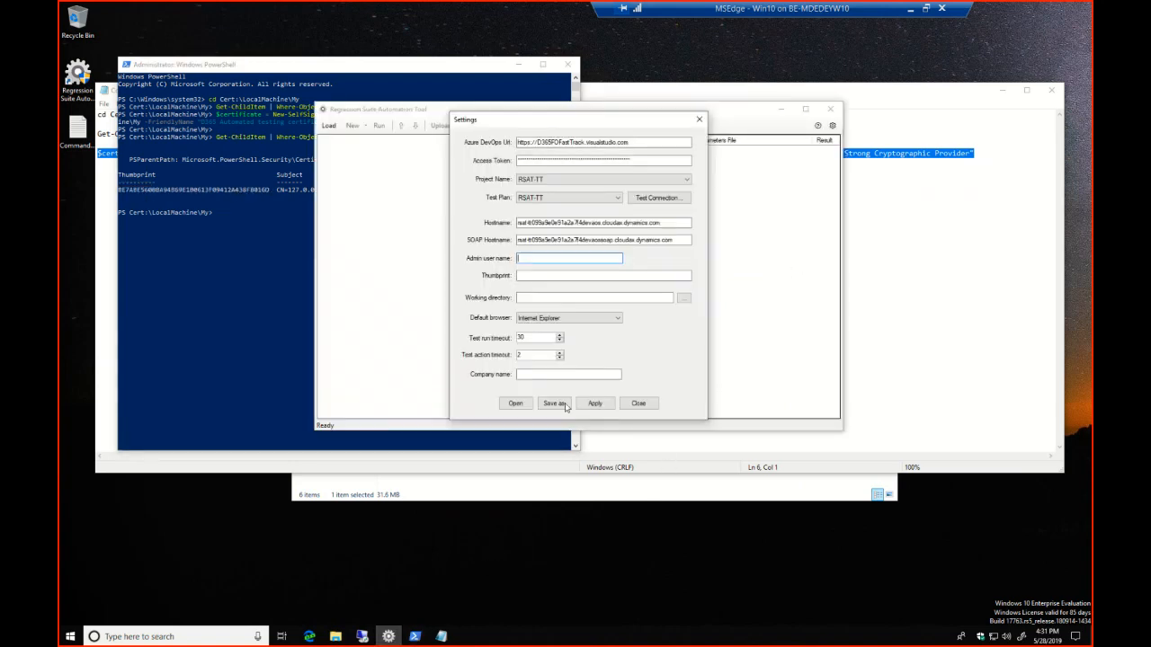
{"action": "left_click", "coordinate": [542, 275]}
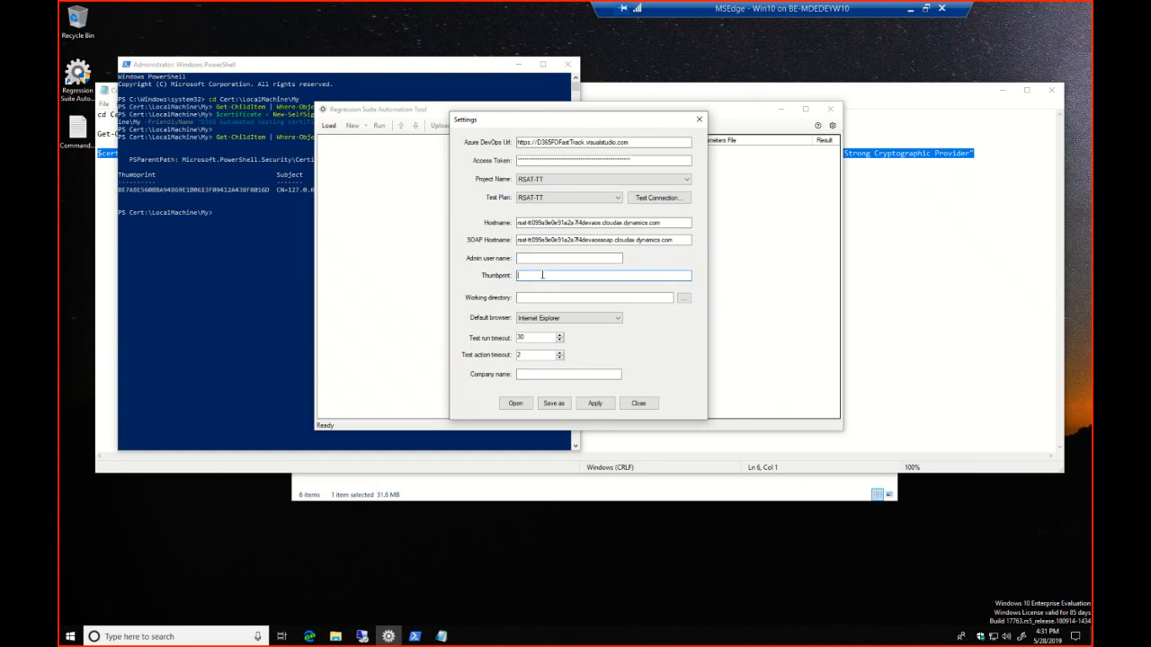
{"action": "key", "text": "ctrl+v"}
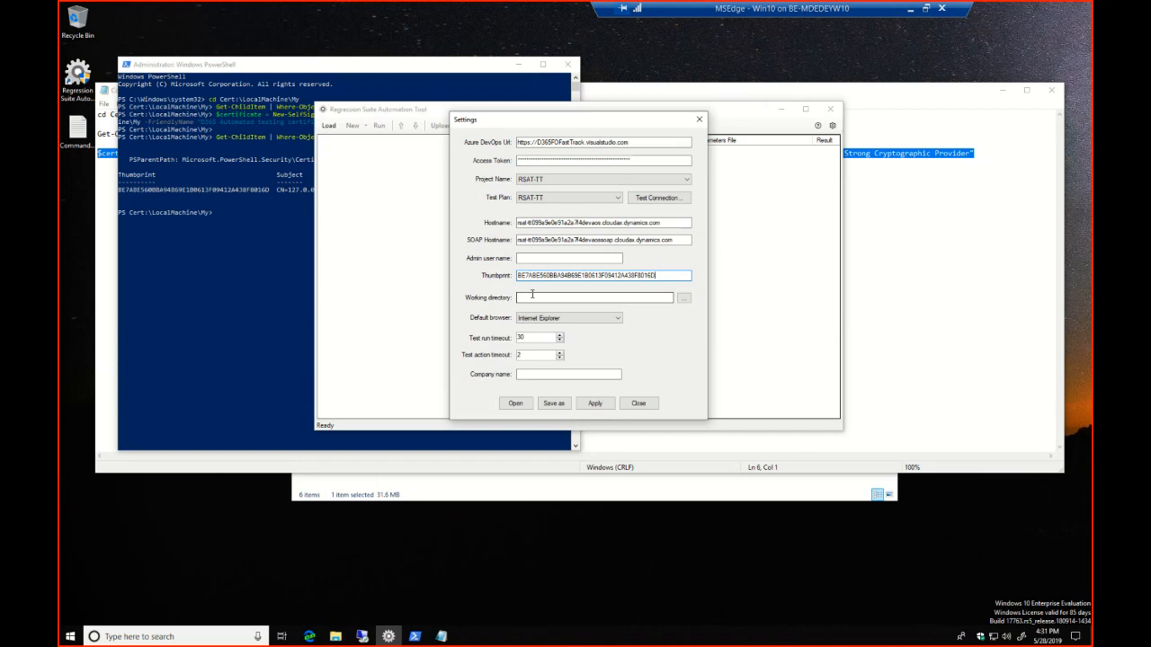
{"action": "left_click", "coordinate": [149, 636]}
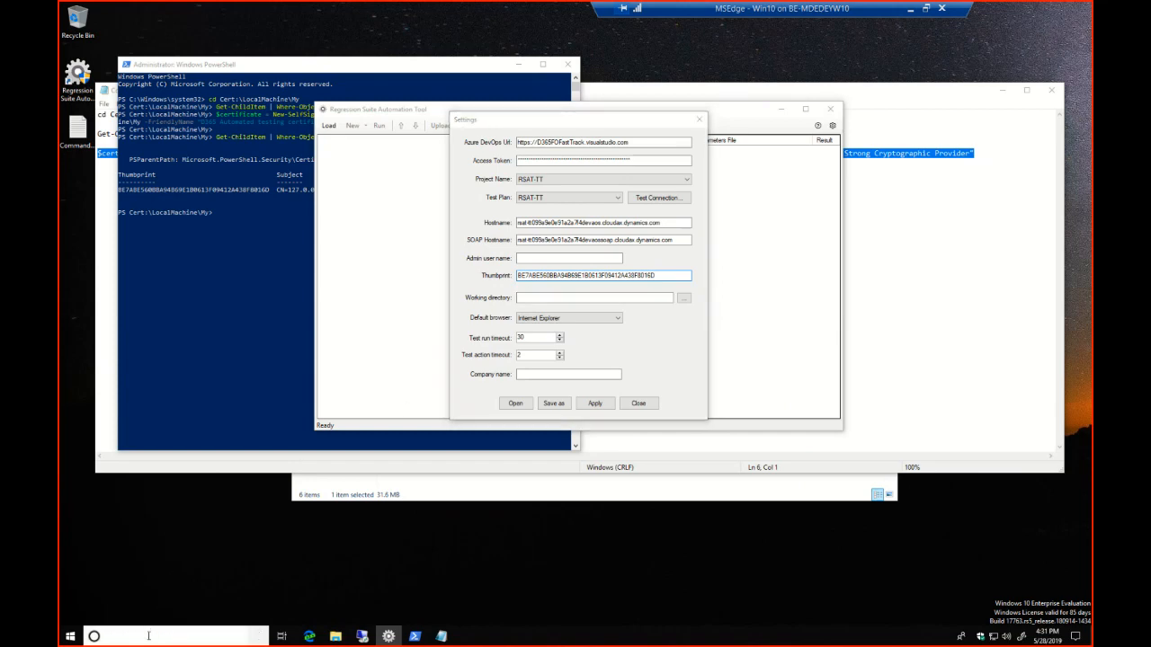
{"action": "type", "text": "cer"}
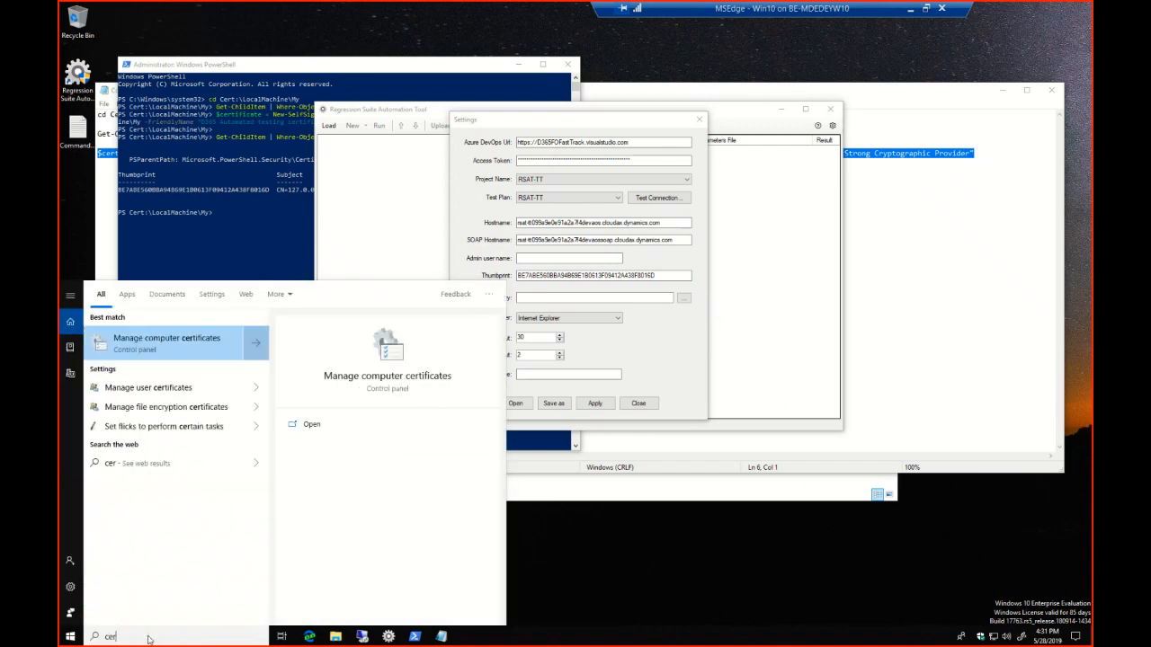
{"action": "type", "text": "lm"}
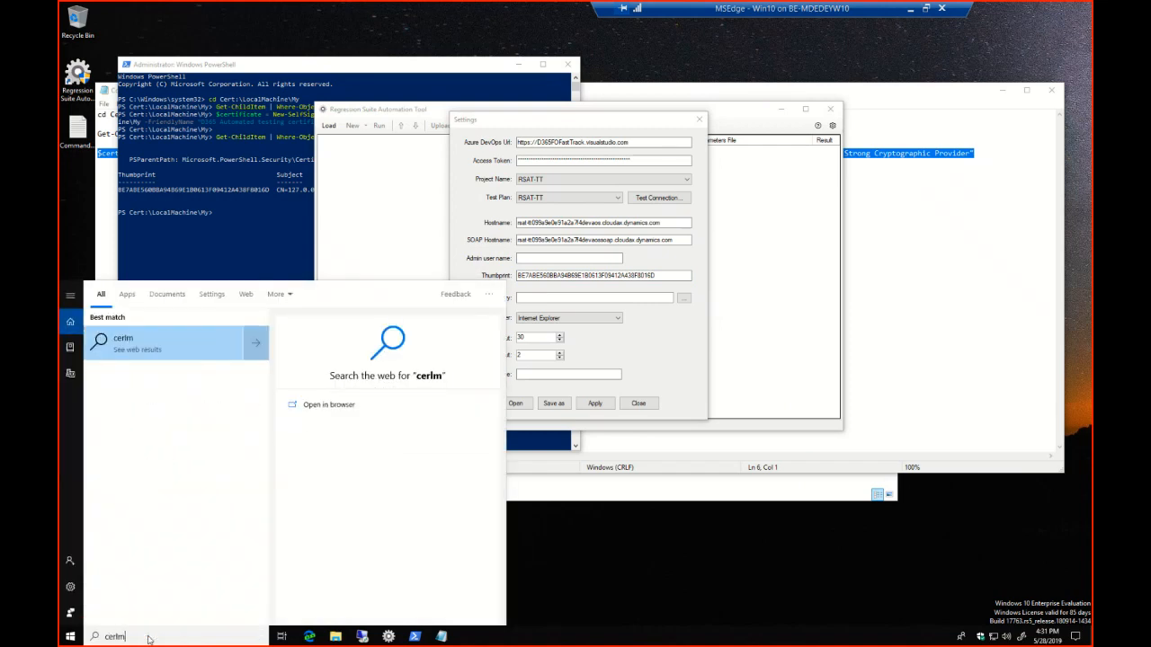
{"action": "type", "text": ".msc"}
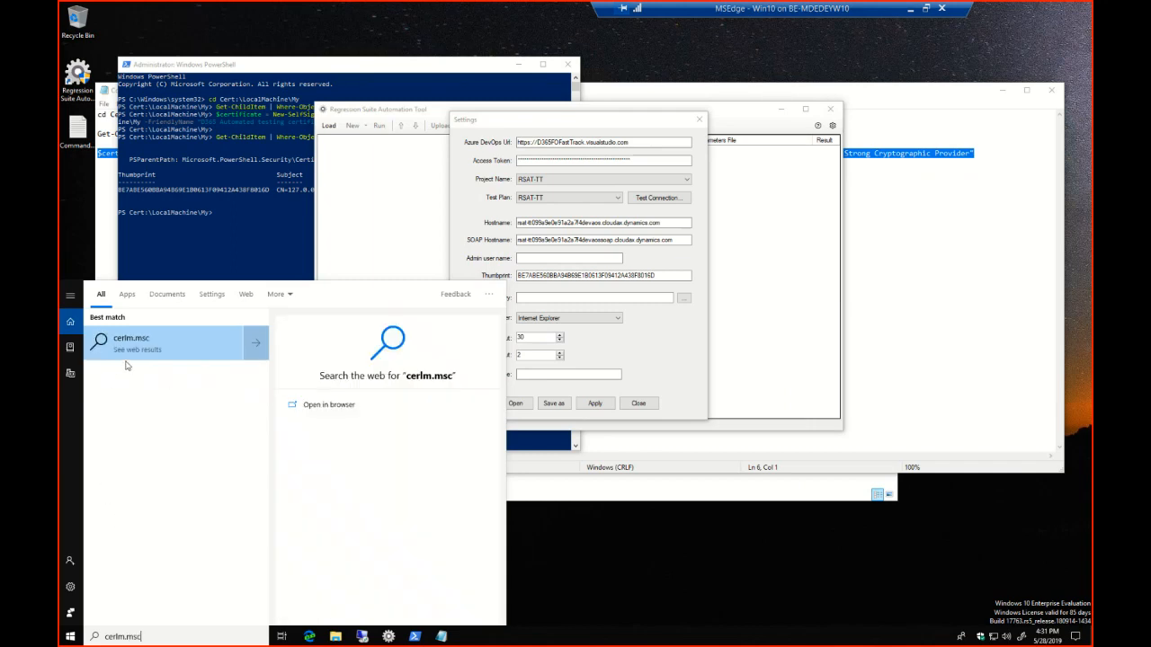
{"action": "left_click", "coordinate": [136, 349]}
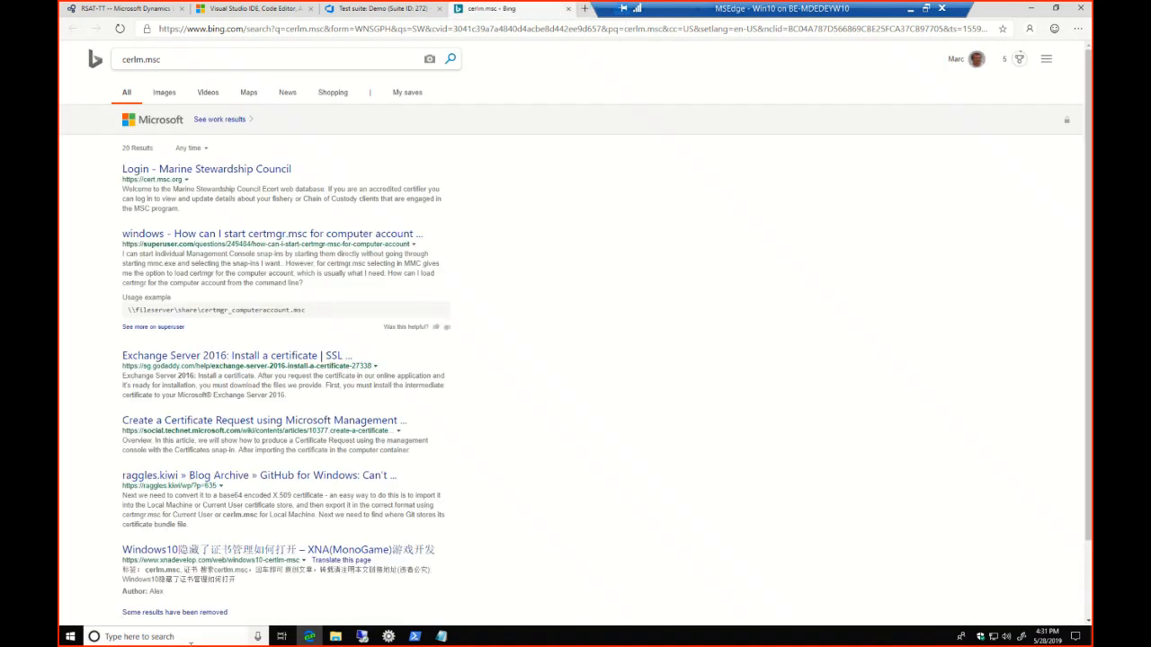
Search Windows for certlm.msc, open the Local Computer certificates console and approve the elevation prompt
{"action": "left_click", "coordinate": [141, 637]}
{"action": "type", "text": "cer"}
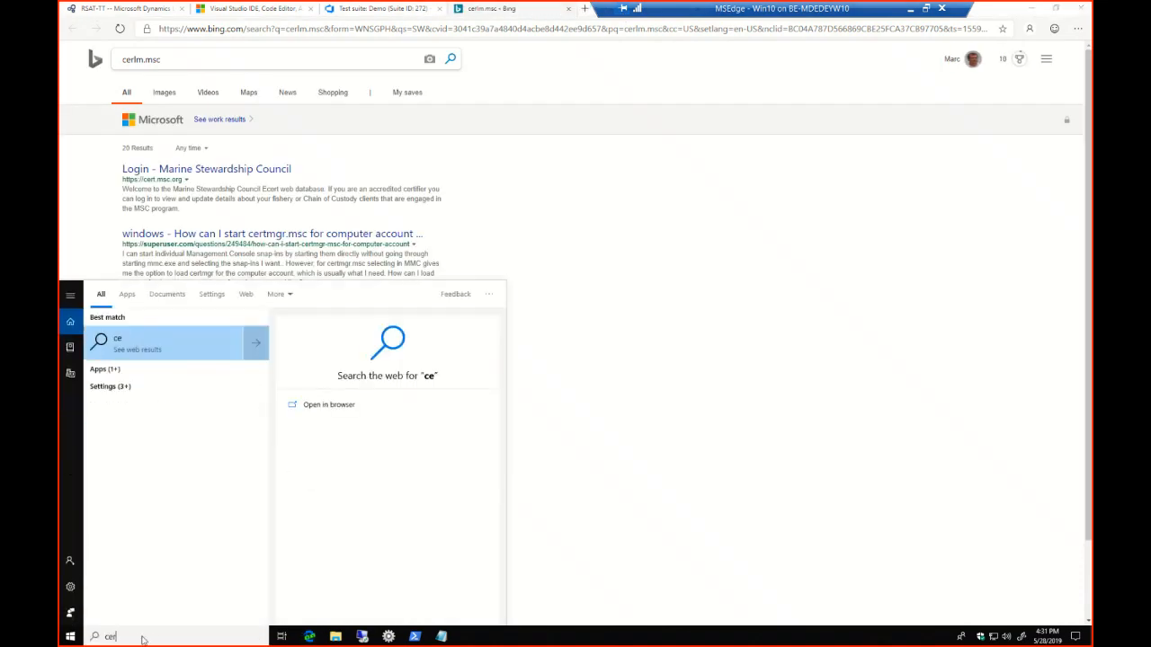
{"action": "type", "text": "tlm.msc"}
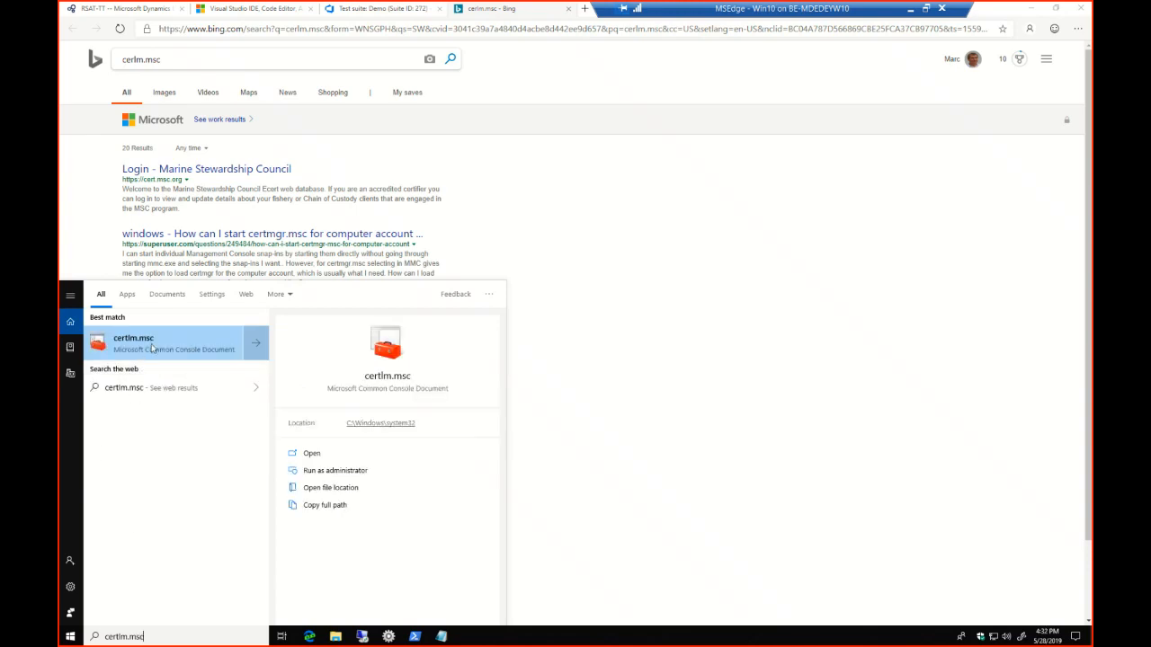
{"action": "left_click", "coordinate": [151, 348]}
{"action": "left_click", "coordinate": [515, 385]}
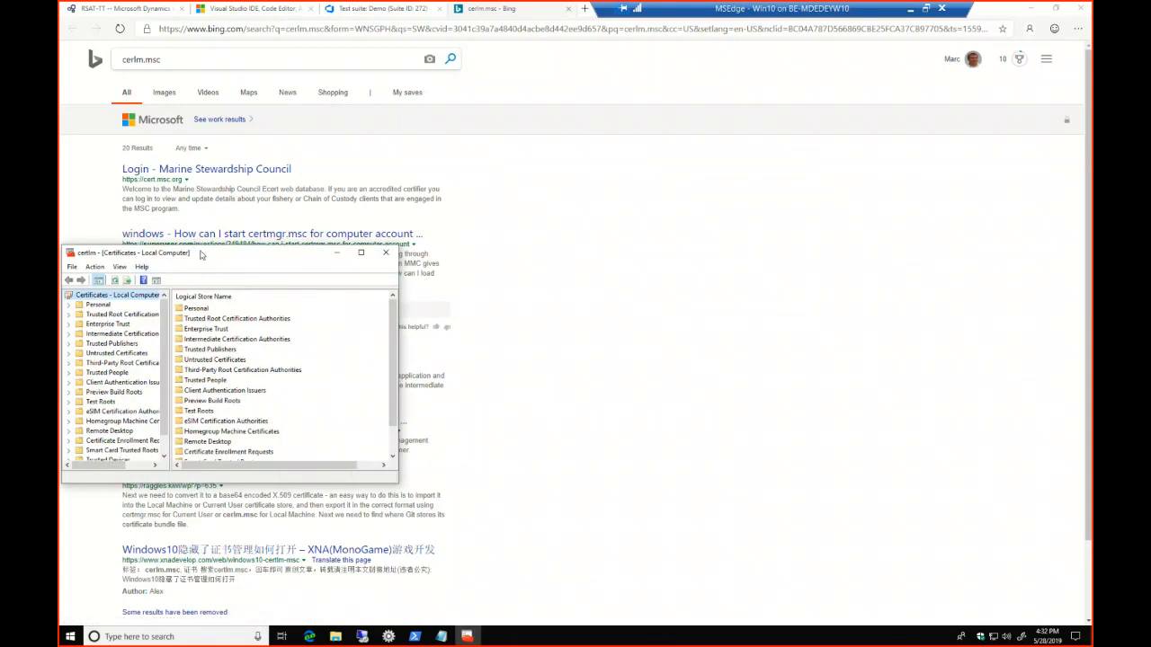
Open the 127.0.0.1 certificate in the Personal store, view its Thumbprint in the details, and close the certificate
{"action": "left_click_drag", "start_coordinate": [365, 249], "coordinate": [454, 163]}
{"action": "left_click", "coordinate": [350, 209]}
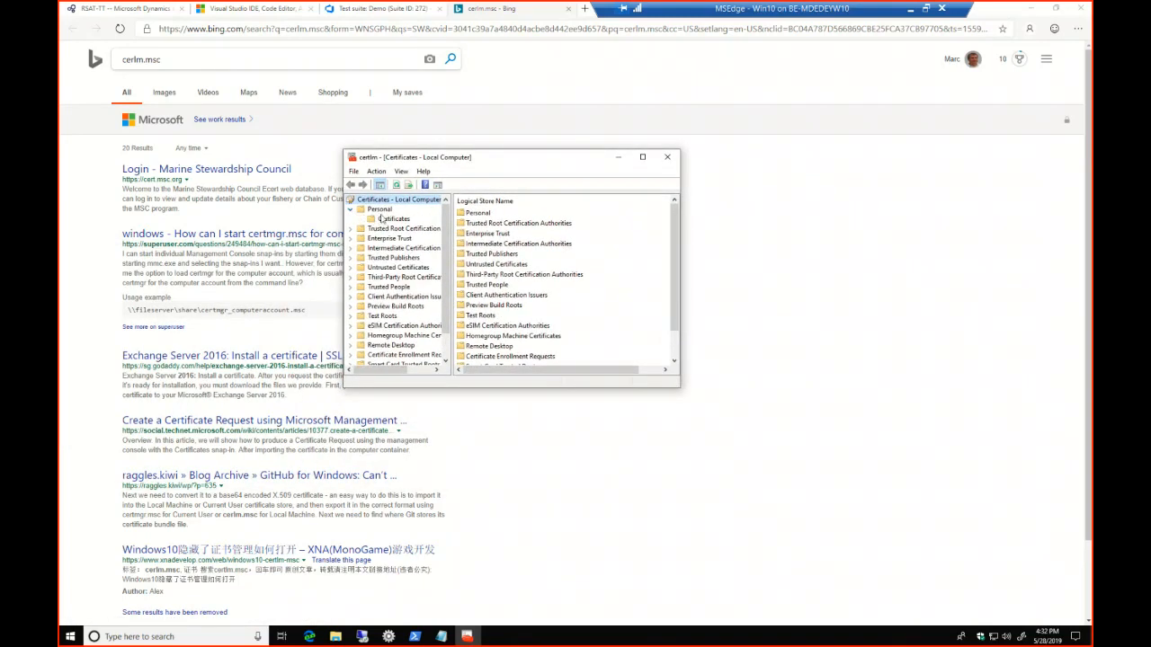
{"action": "left_click", "coordinate": [392, 218]}
{"action": "double_click", "coordinate": [485, 216]}
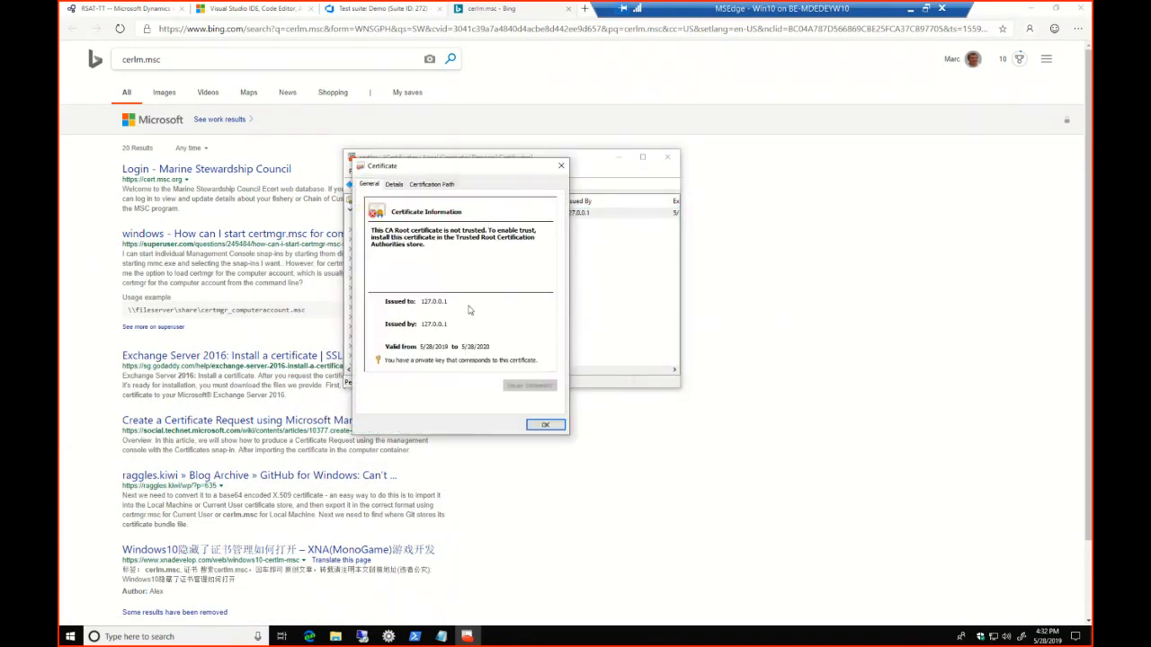
{"action": "left_click", "coordinate": [394, 185]}
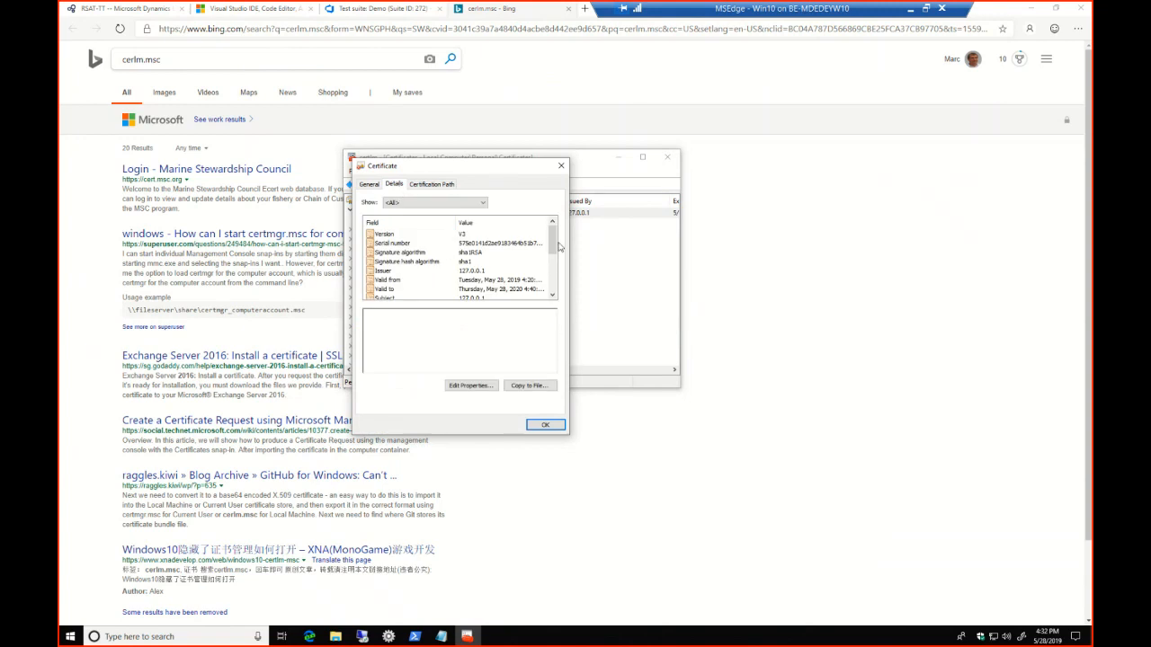
{"action": "scroll", "coordinate": [553, 270], "scroll_direction": "down", "scroll_amount": 2}
{"action": "scroll", "coordinate": [556, 276], "scroll_direction": "down", "scroll_amount": 2}
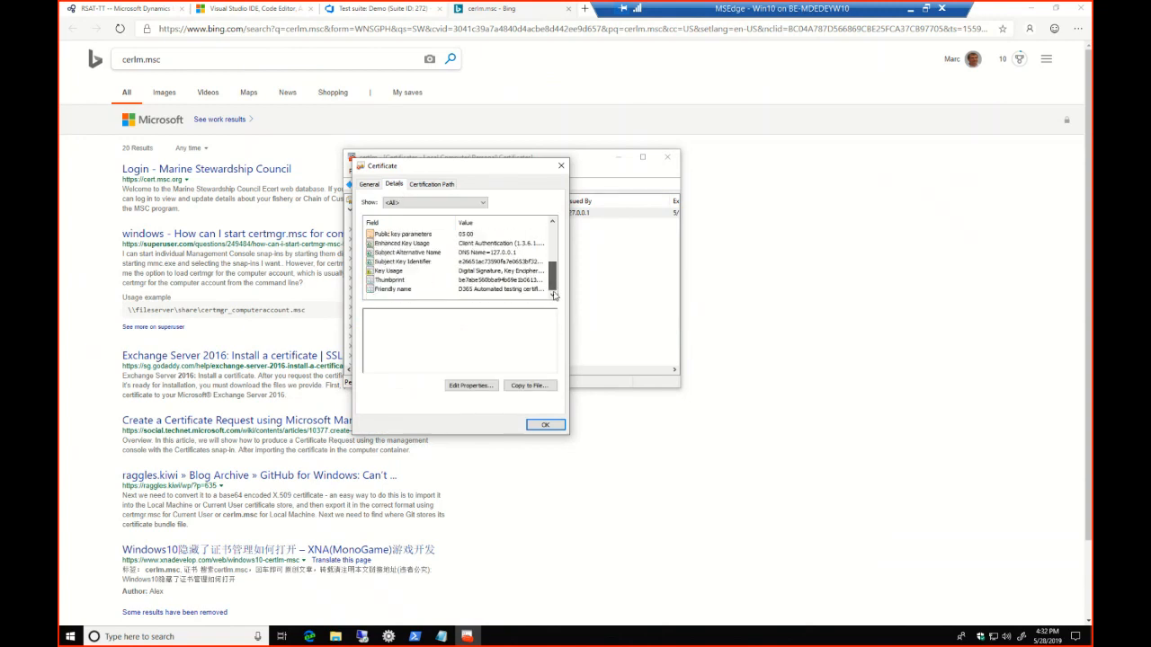
{"action": "left_click", "coordinate": [450, 280]}
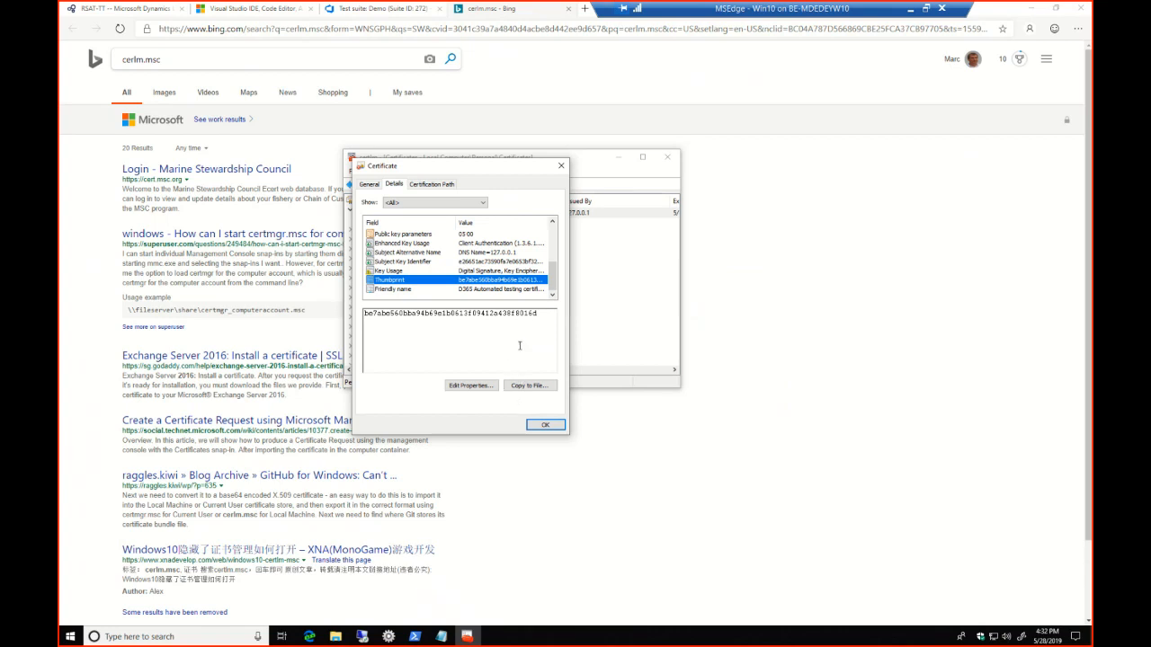
{"action": "left_click", "coordinate": [544, 428]}
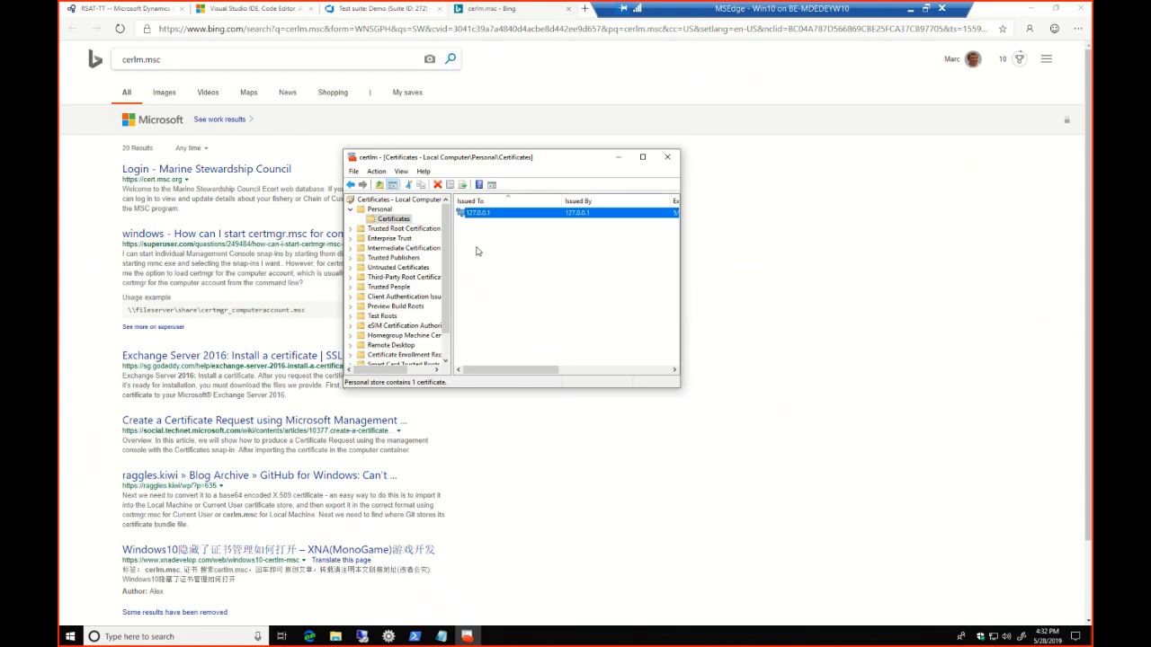
Copy the 127.0.0.1 certificate from the Personal store into the Trusted Root Certification Authorities certificates and check both stores
{"action": "right_click", "coordinate": [486, 213]}
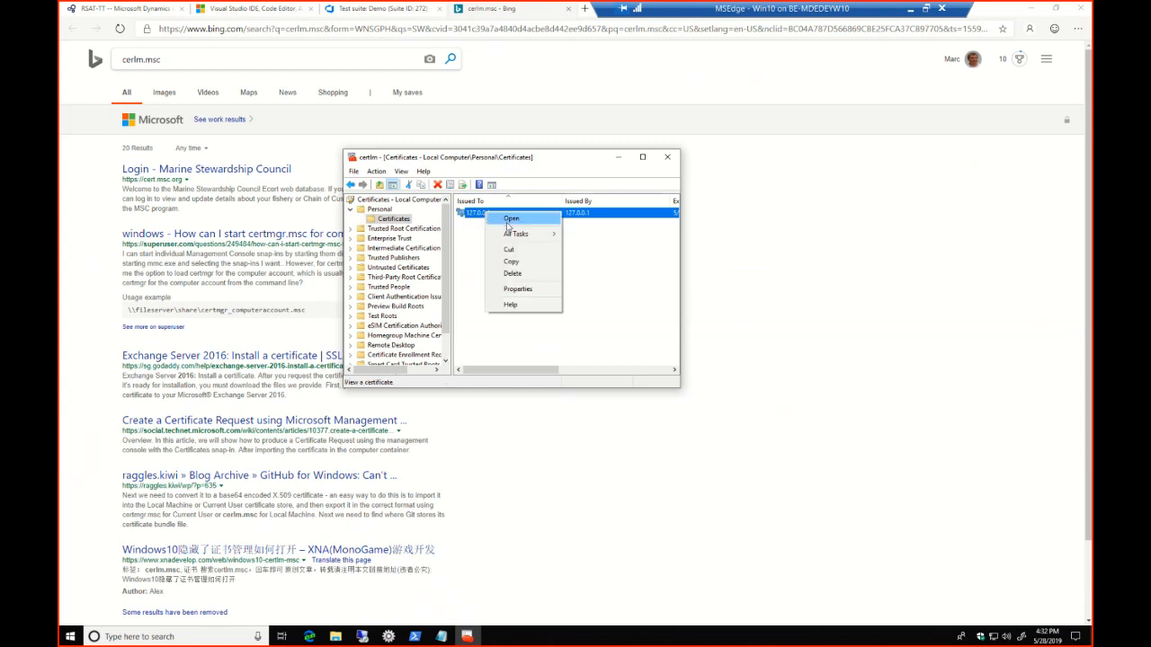
{"action": "left_click", "coordinate": [519, 263]}
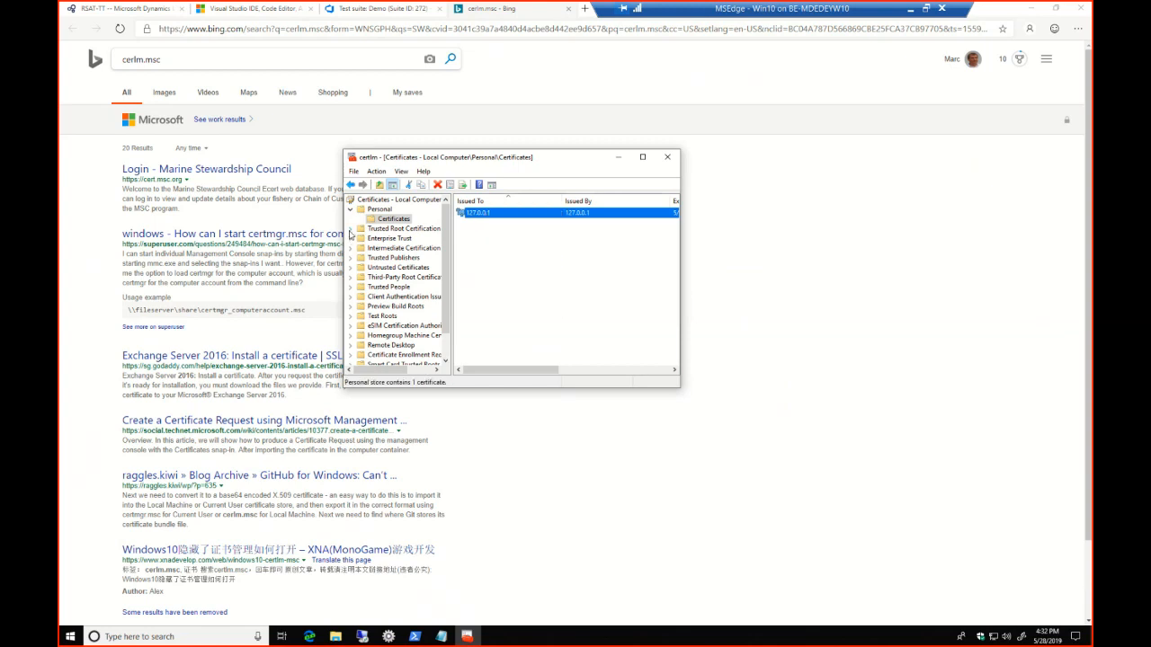
{"action": "left_click", "coordinate": [350, 229]}
{"action": "left_click", "coordinate": [386, 237]}
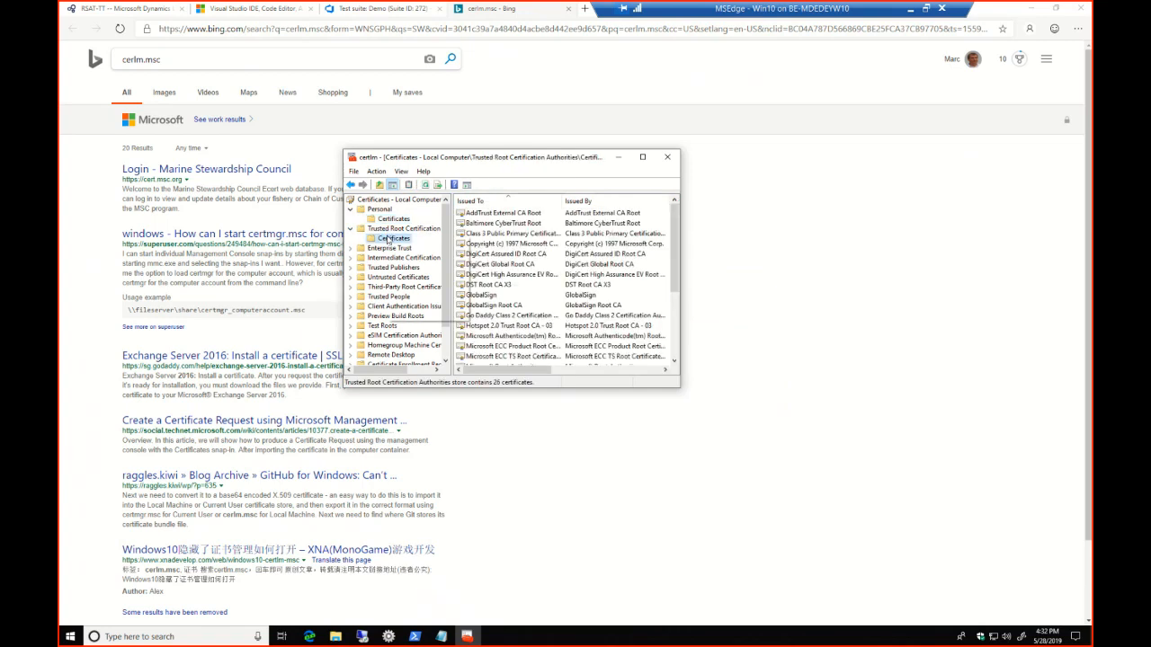
{"action": "right_click", "coordinate": [386, 237]}
{"action": "mouse_move", "coordinate": [425, 246]}
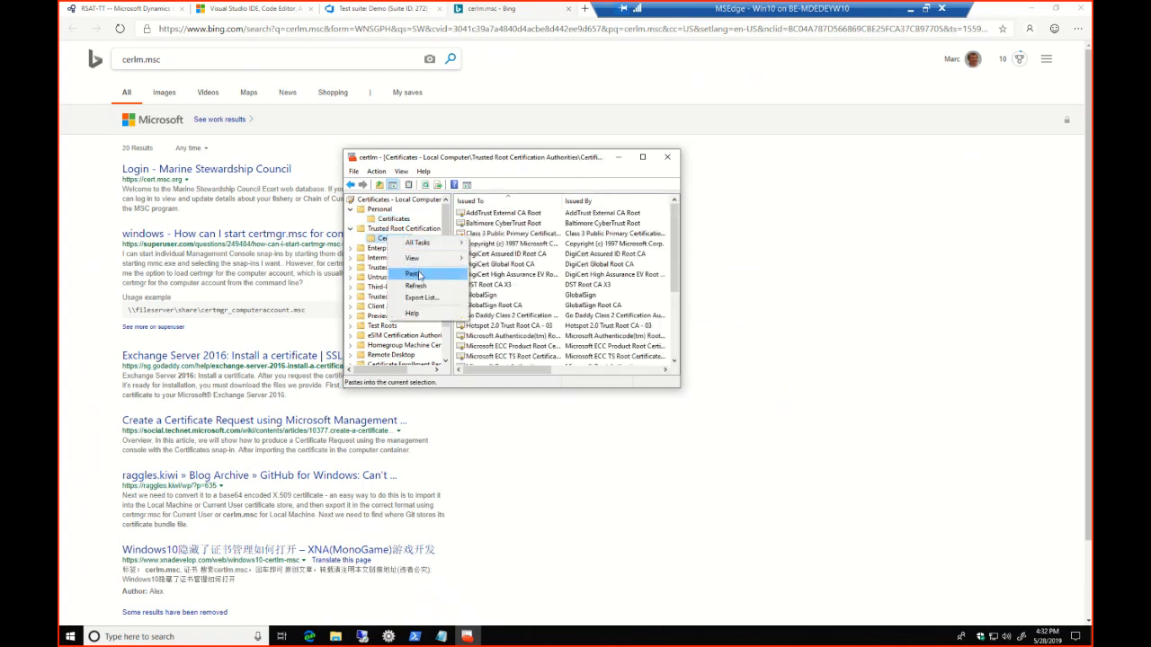
{"action": "left_click", "coordinate": [415, 274]}
{"action": "left_click", "coordinate": [478, 358]}
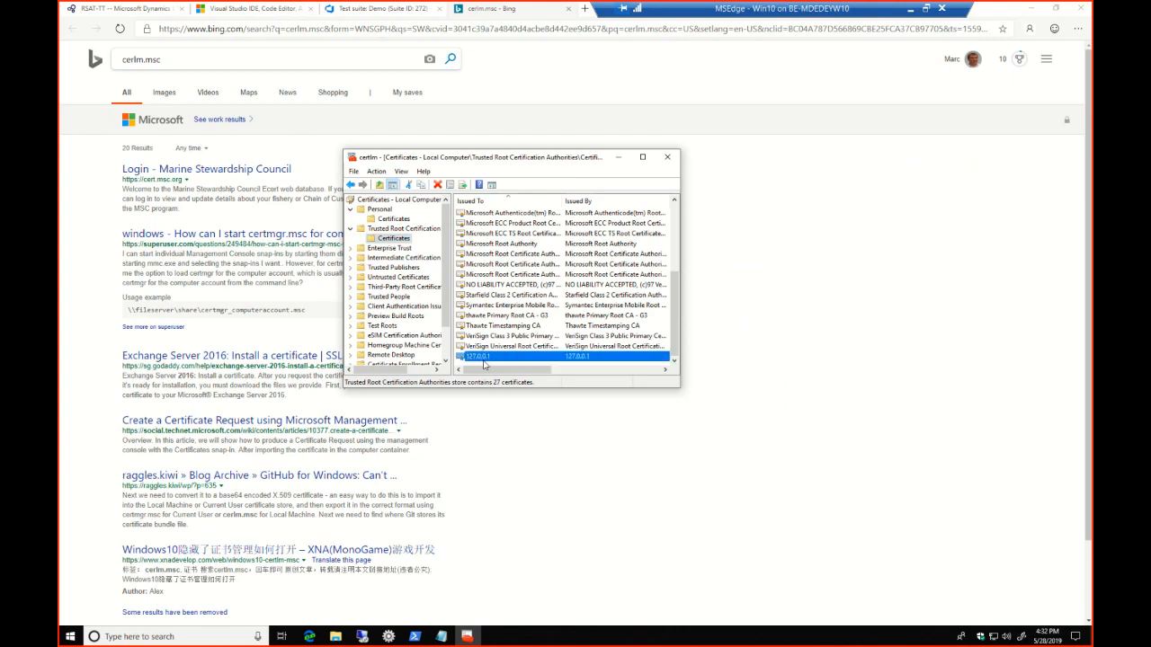
{"action": "left_click", "coordinate": [397, 219]}
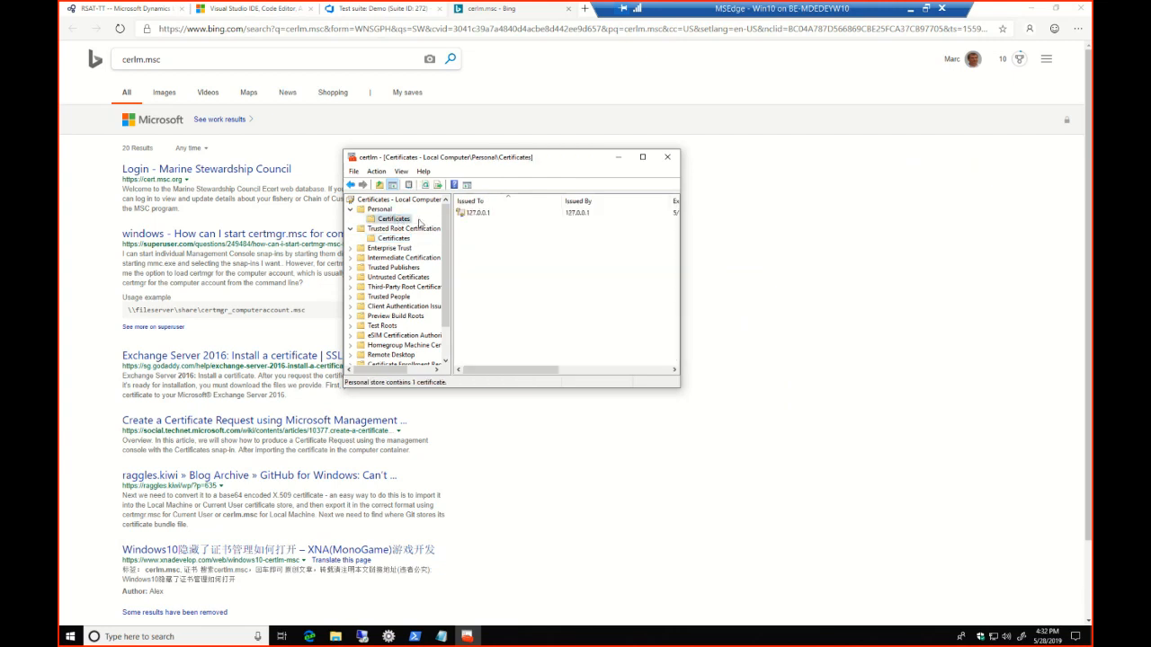
{"action": "left_click", "coordinate": [395, 238]}
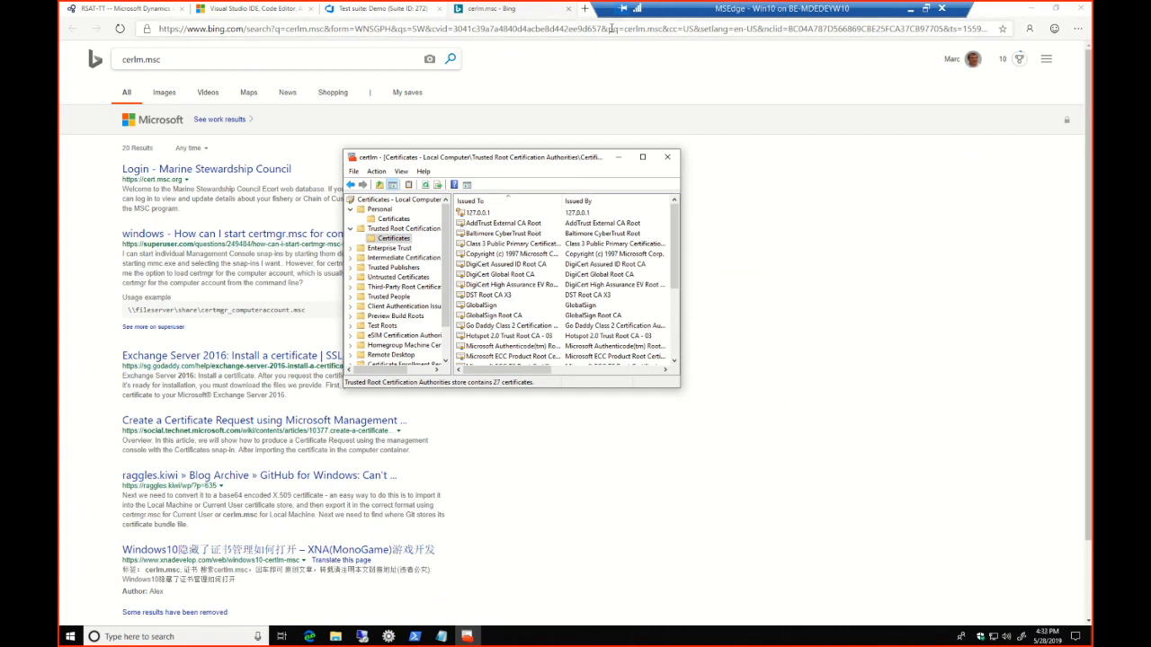
Leave the browser, switch to the rsat-ttdev remote desktop session and open the AOSService site's WebRoot folder from IIS Manager
{"action": "left_click", "coordinate": [568, 9]}
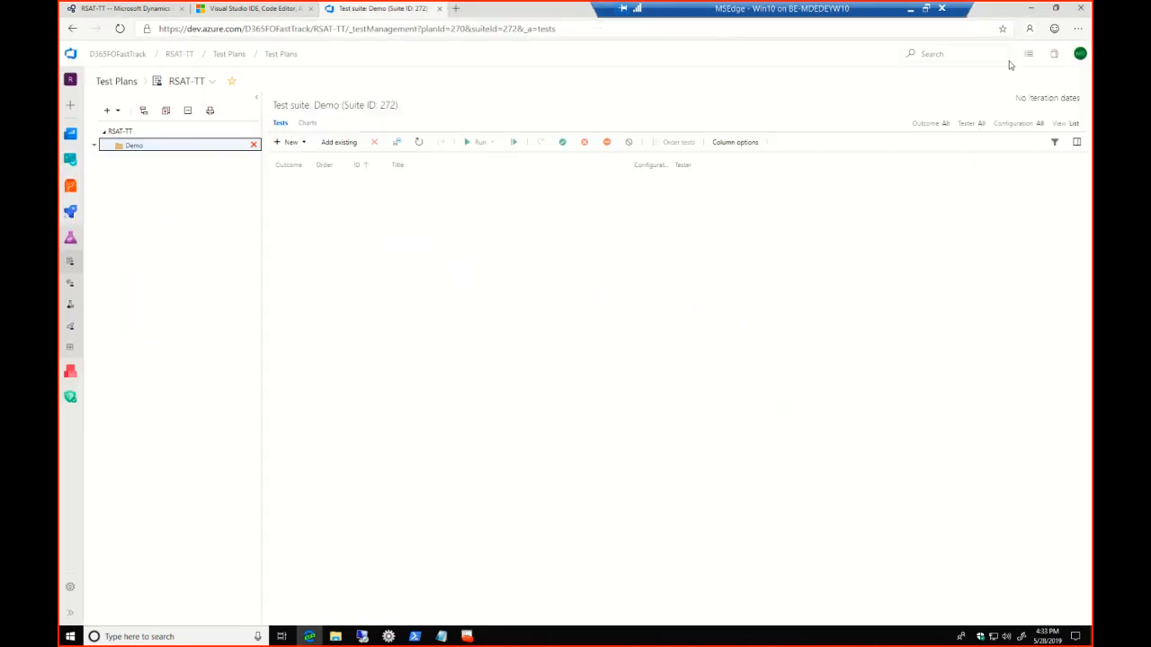
{"action": "left_click", "coordinate": [1032, 9]}
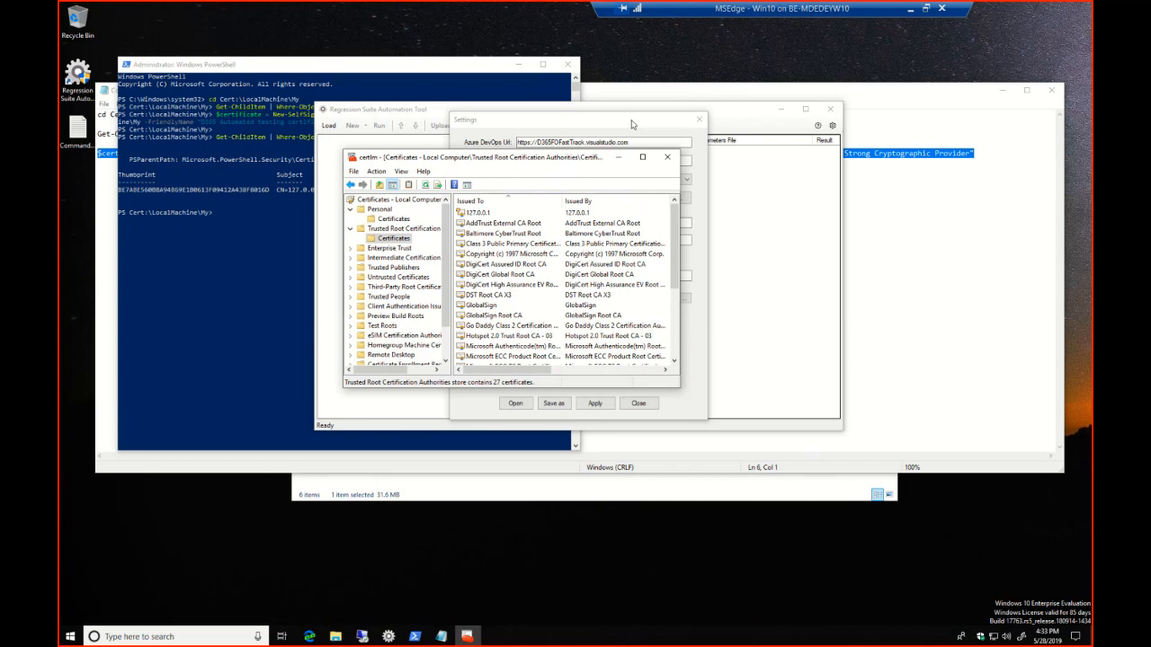
{"action": "left_click", "coordinate": [361, 637]}
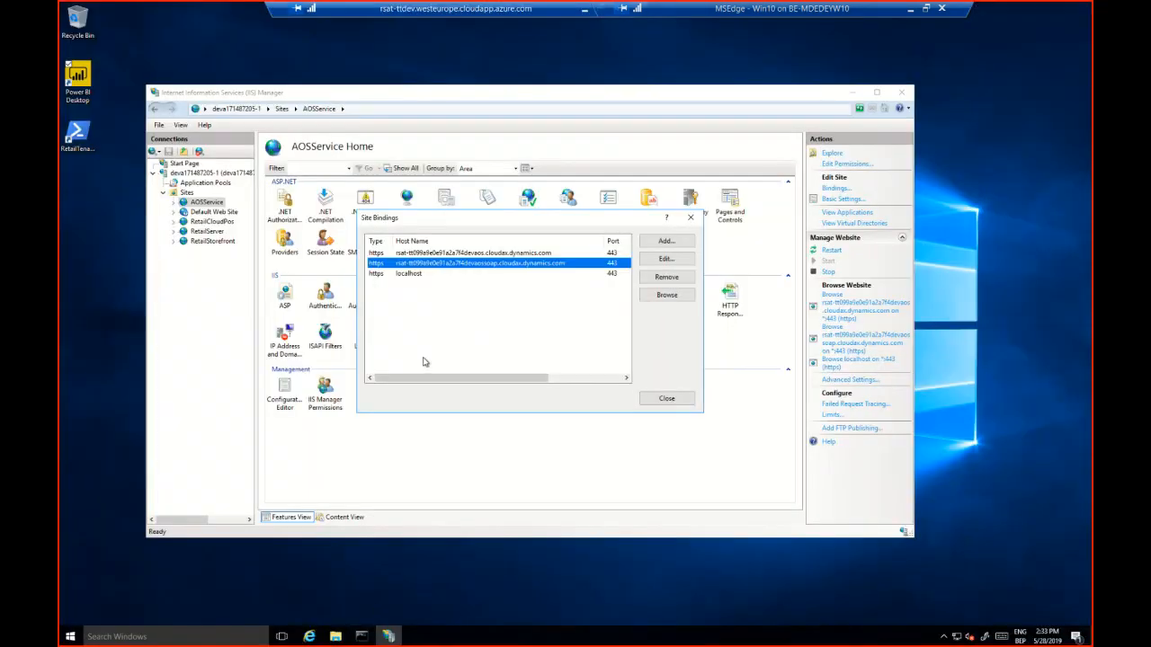
{"action": "left_click", "coordinate": [691, 219]}
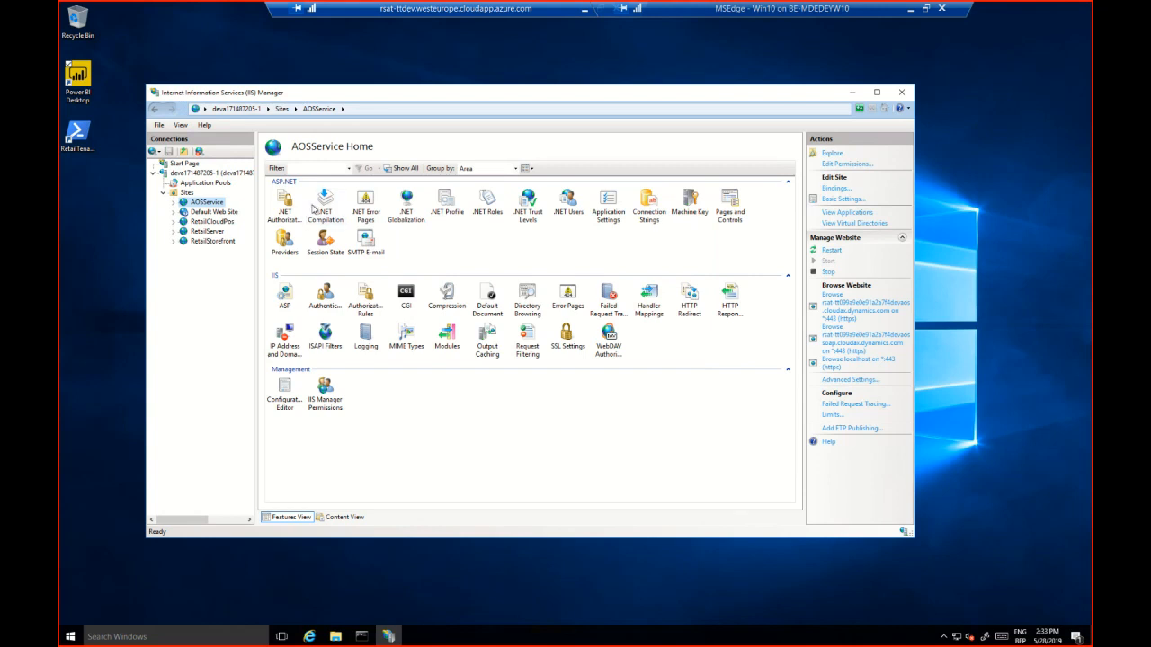
{"action": "right_click", "coordinate": [202, 208]}
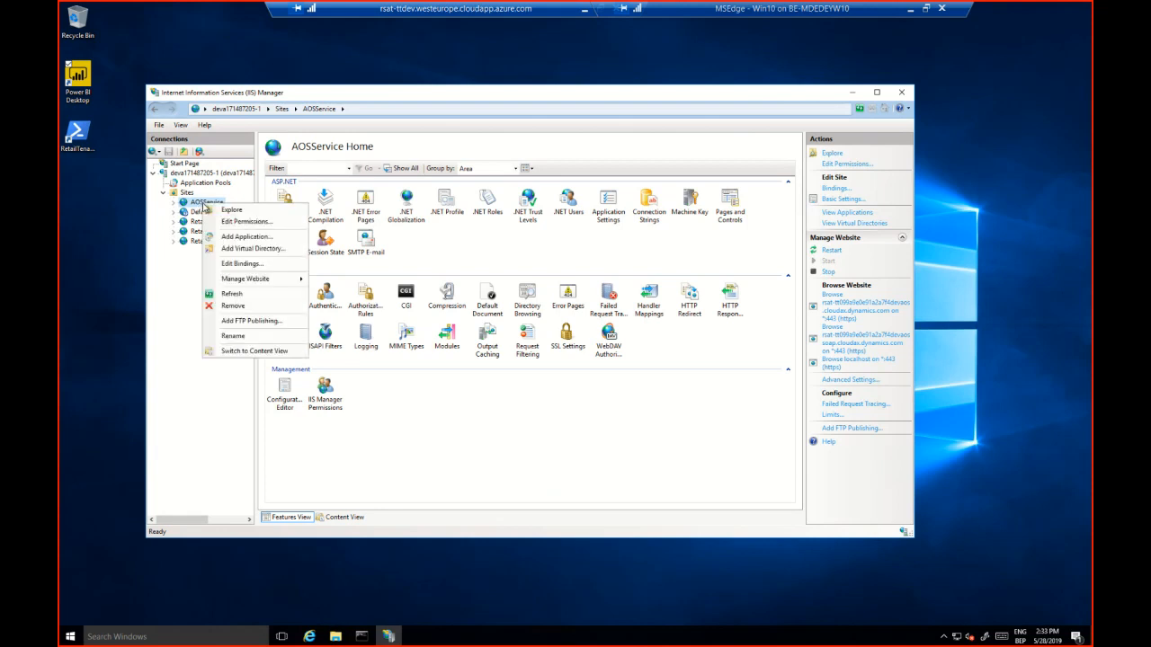
{"action": "left_click", "coordinate": [236, 211]}
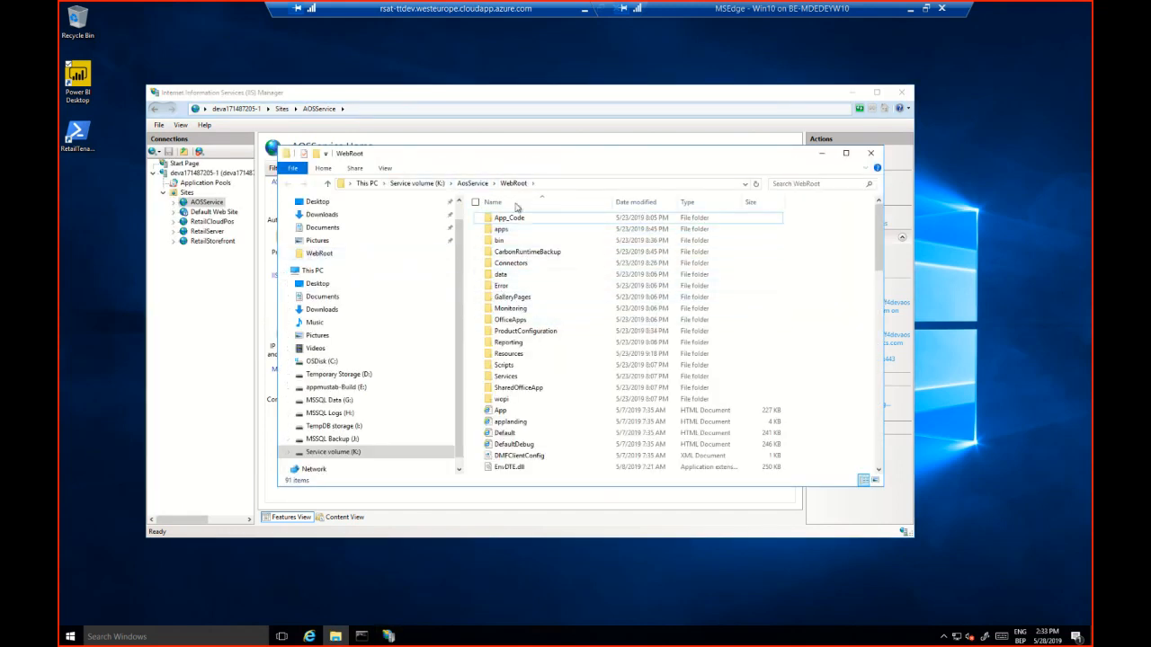
Duplicate the wif configuration file in the WebRoot folder and rename the copy to "wif - Original - MDEDEY"
{"action": "left_click", "coordinate": [558, 421]}
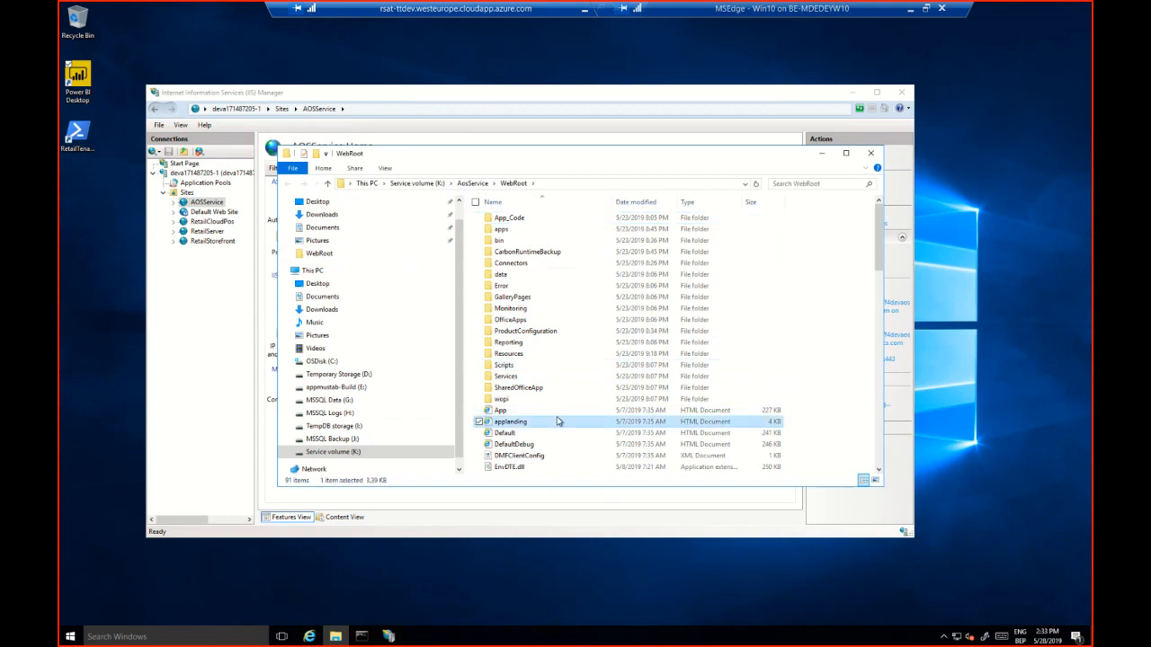
{"action": "type", "text": "wif"}
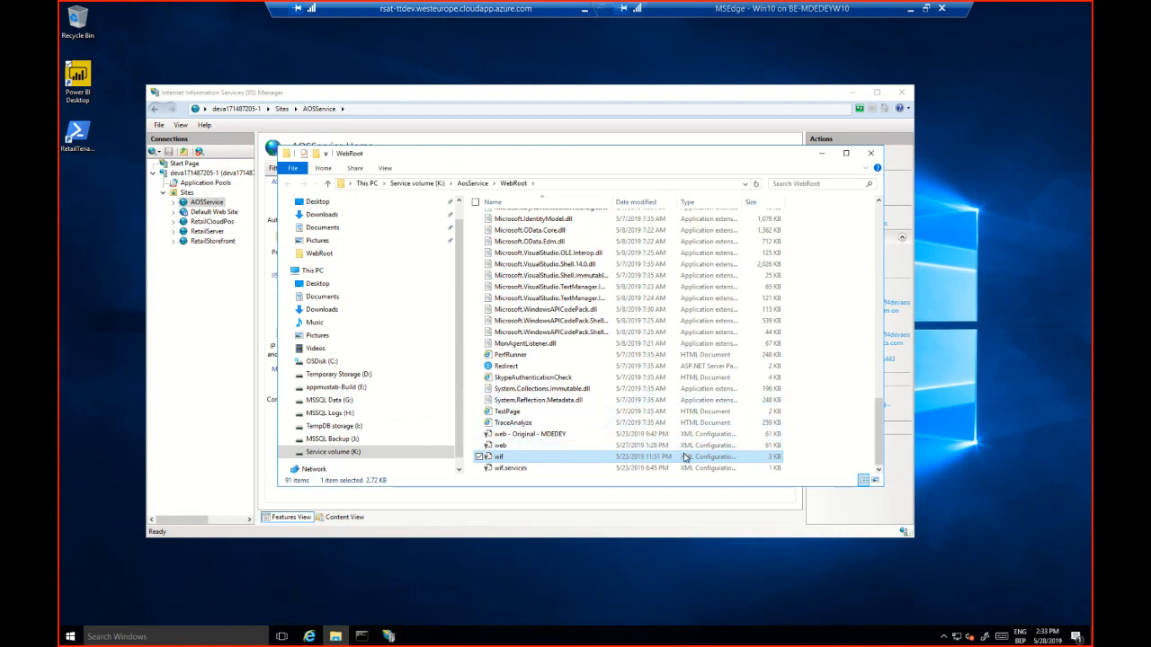
{"action": "key", "text": "ctrl+v"}
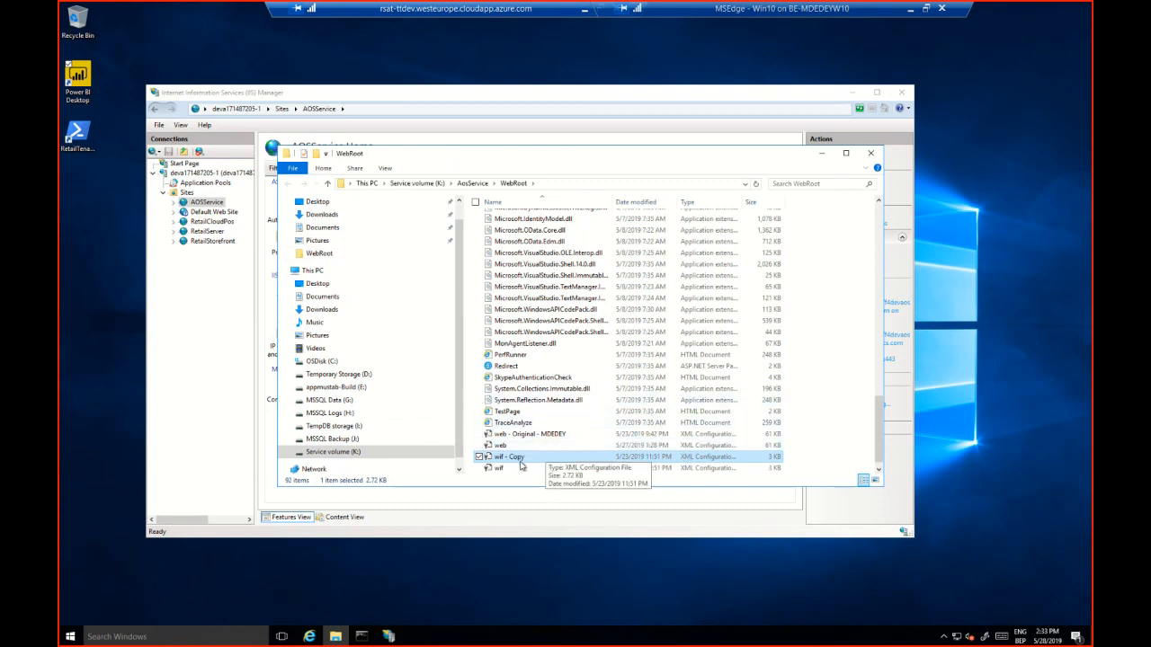
{"action": "right_click", "coordinate": [519, 458]}
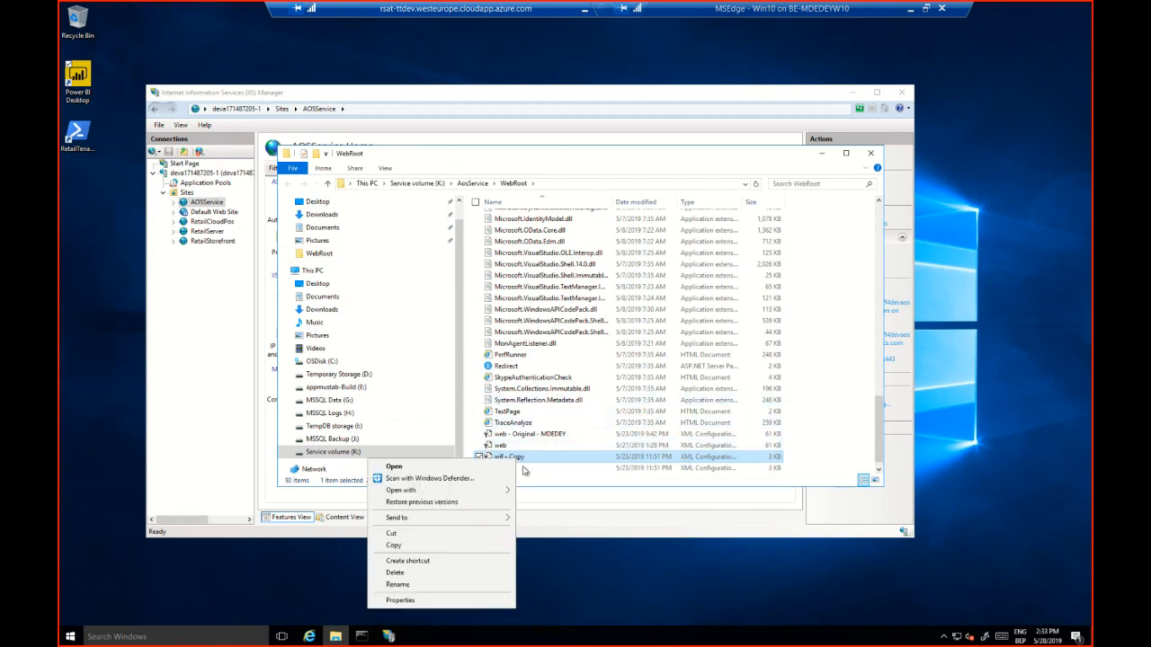
{"action": "left_click", "coordinate": [485, 586]}
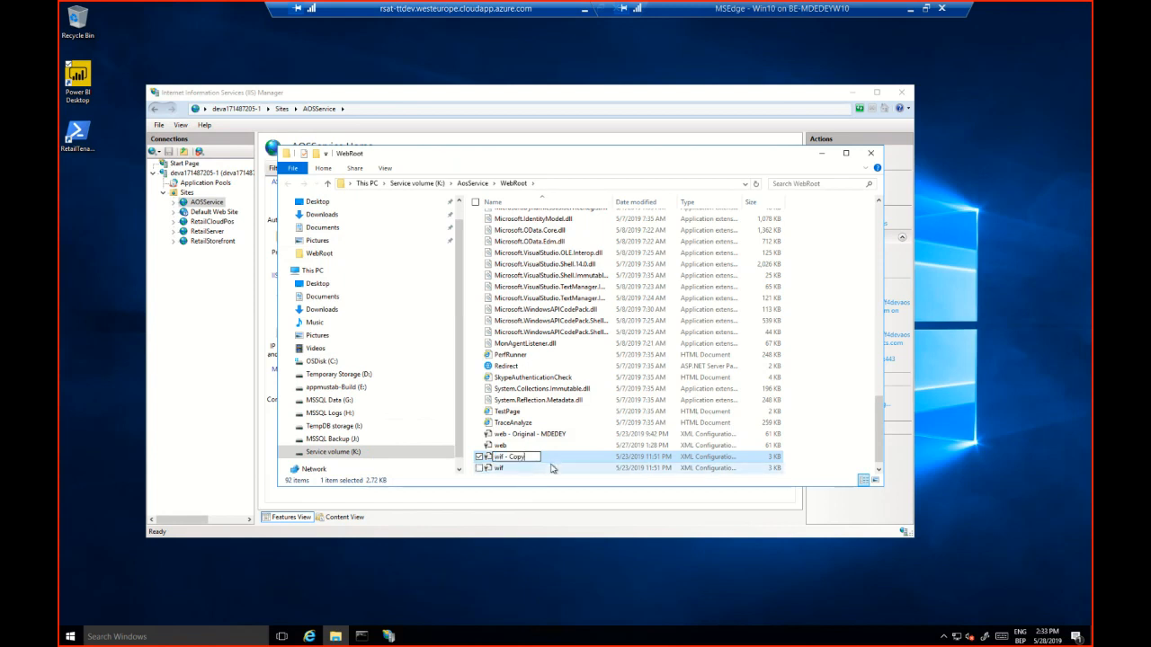
{"action": "key", "text": "BackSpace"}
{"action": "key", "text": "BackSpace"}
{"action": "key", "text": "BackSpace"}
{"action": "key", "text": "BackSpace"}
{"action": "type", "text": "Original - MDEDEY"}
{"action": "left_click", "coordinate": [540, 468]}
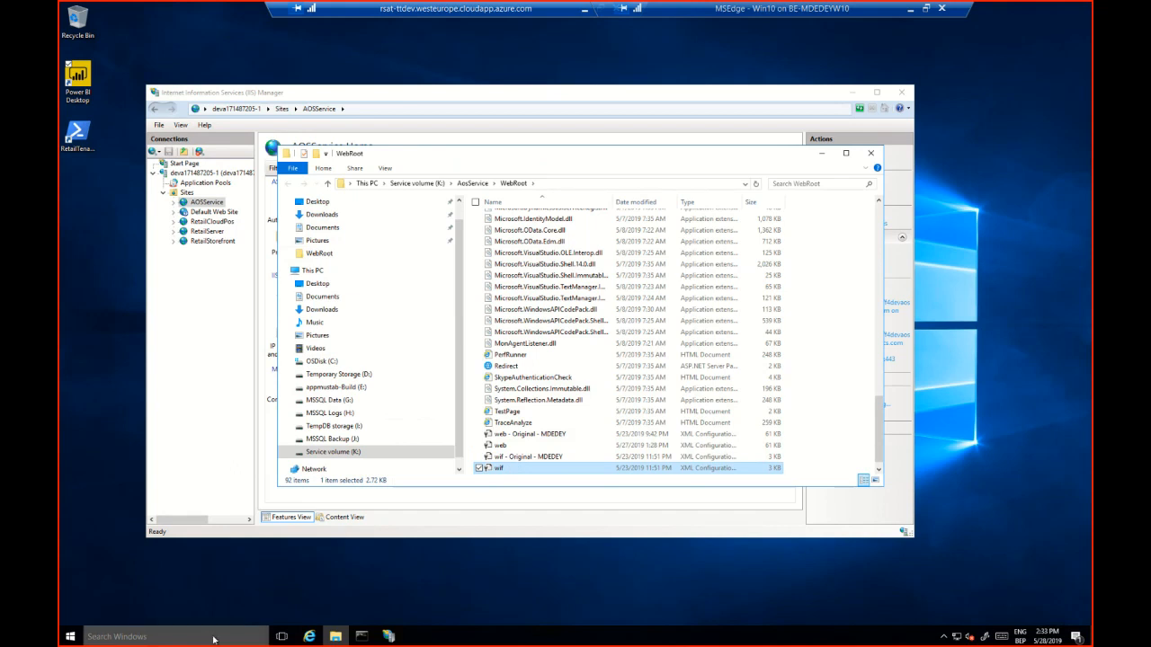
Run Notepad as administrator and open wif.config from the WebRoot folder
{"action": "left_click", "coordinate": [213, 639]}
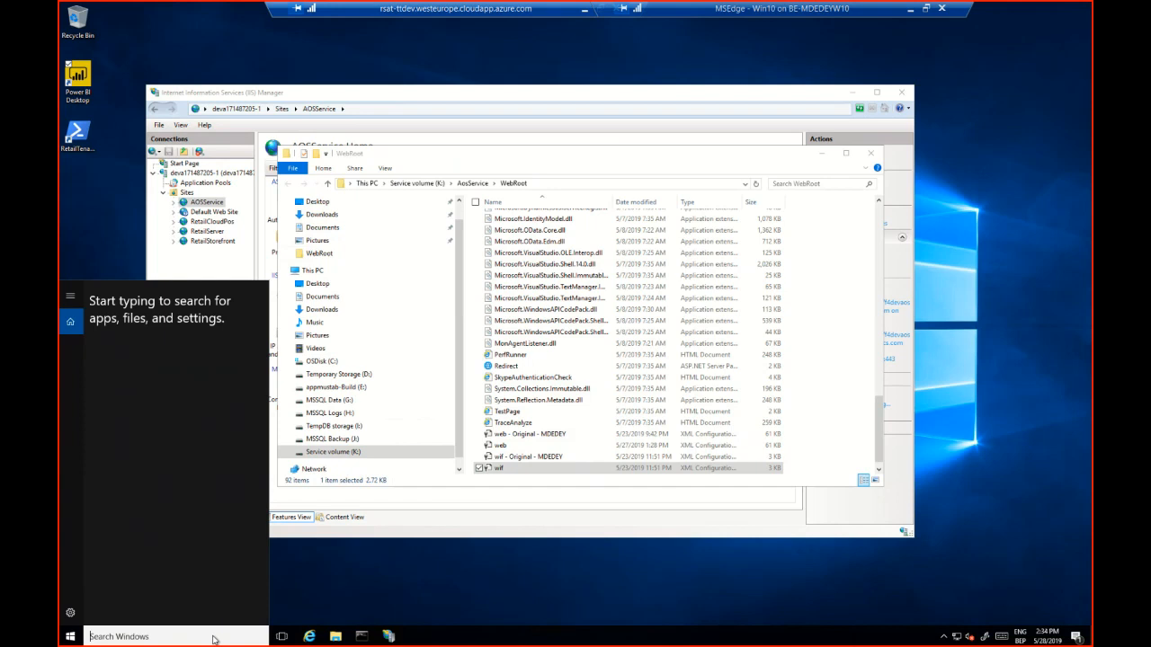
{"action": "type", "text": "notepad"}
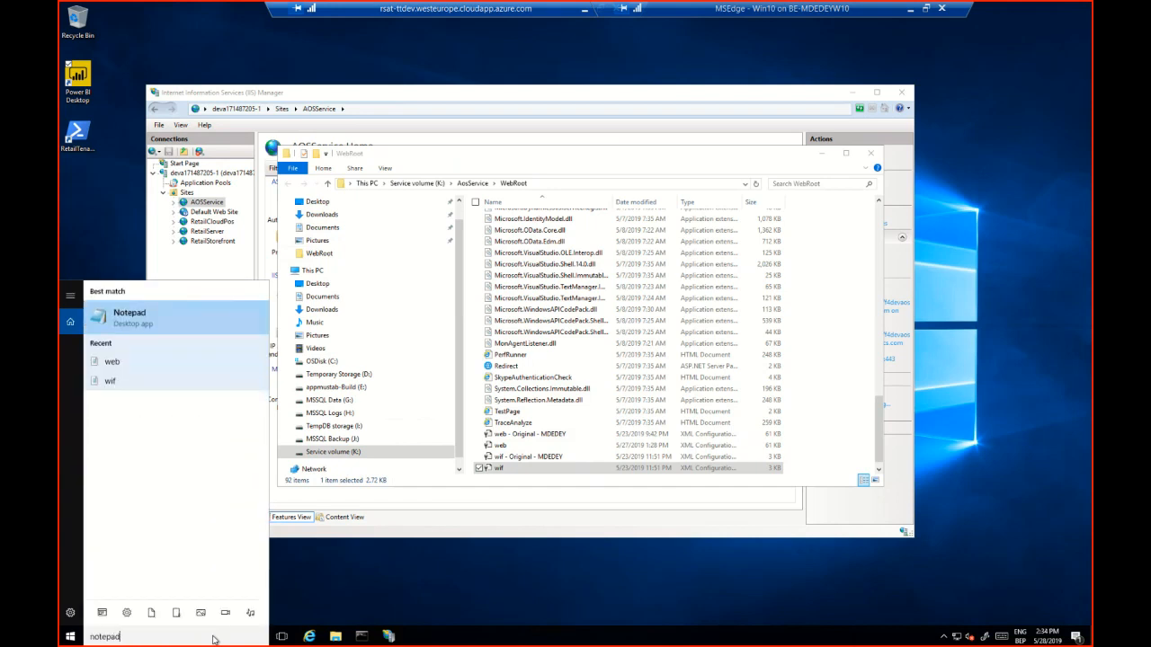
{"action": "right_click", "coordinate": [169, 322]}
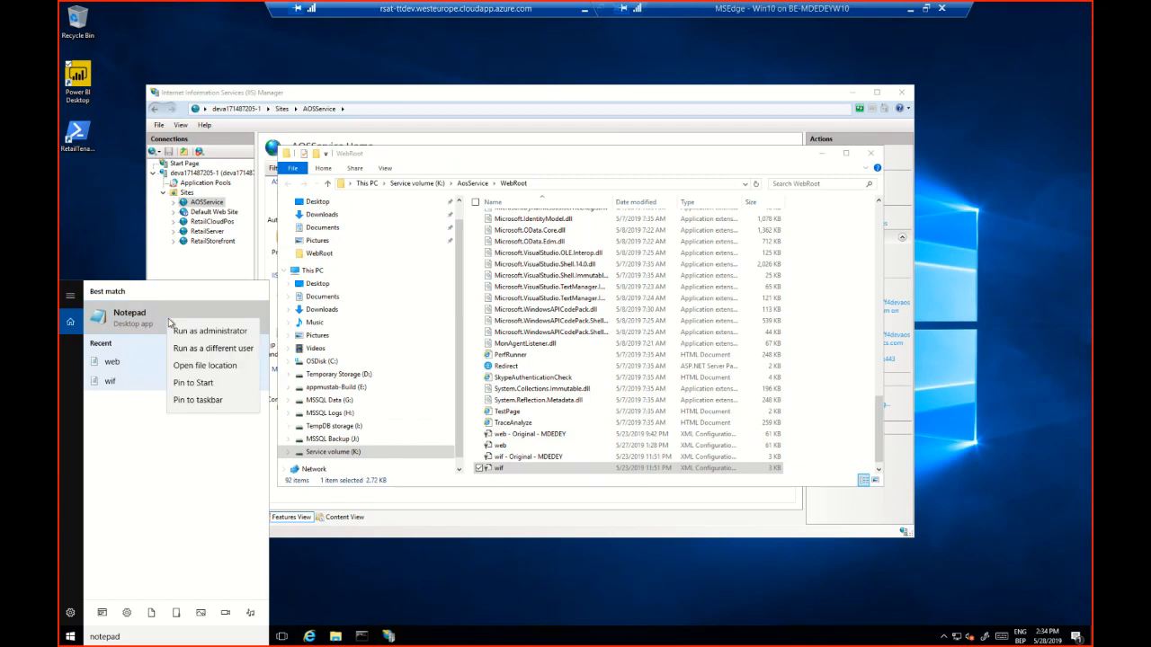
{"action": "left_click", "coordinate": [209, 331]}
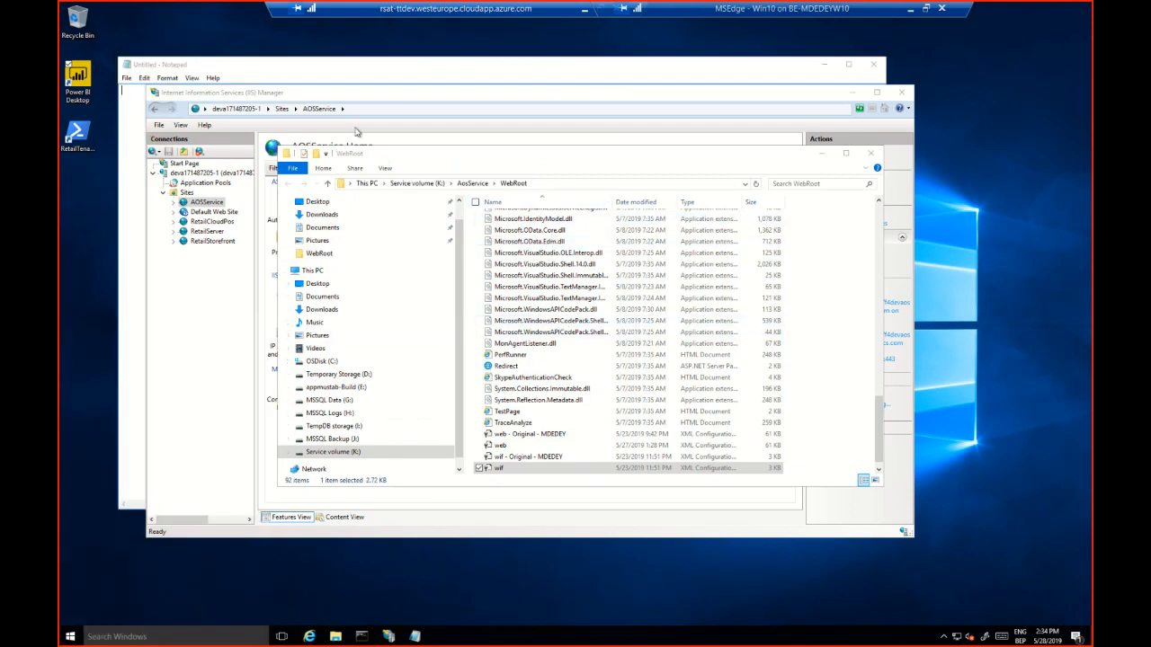
{"action": "left_click", "coordinate": [301, 71]}
{"action": "left_click", "coordinate": [128, 78]}
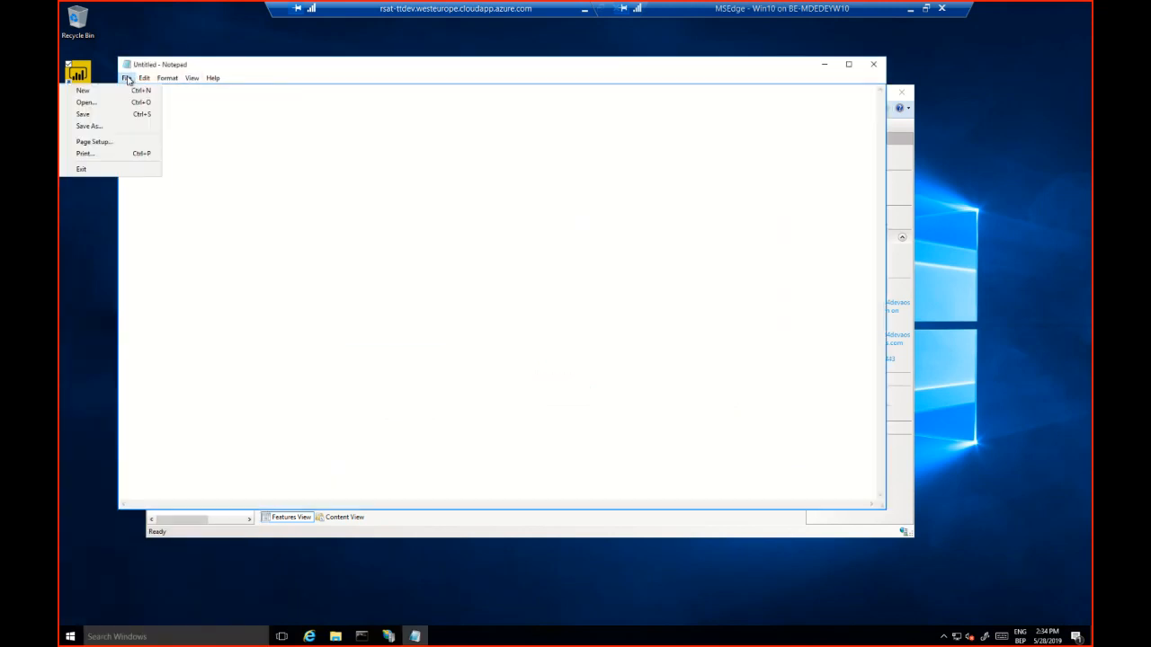
{"action": "left_click", "coordinate": [131, 102]}
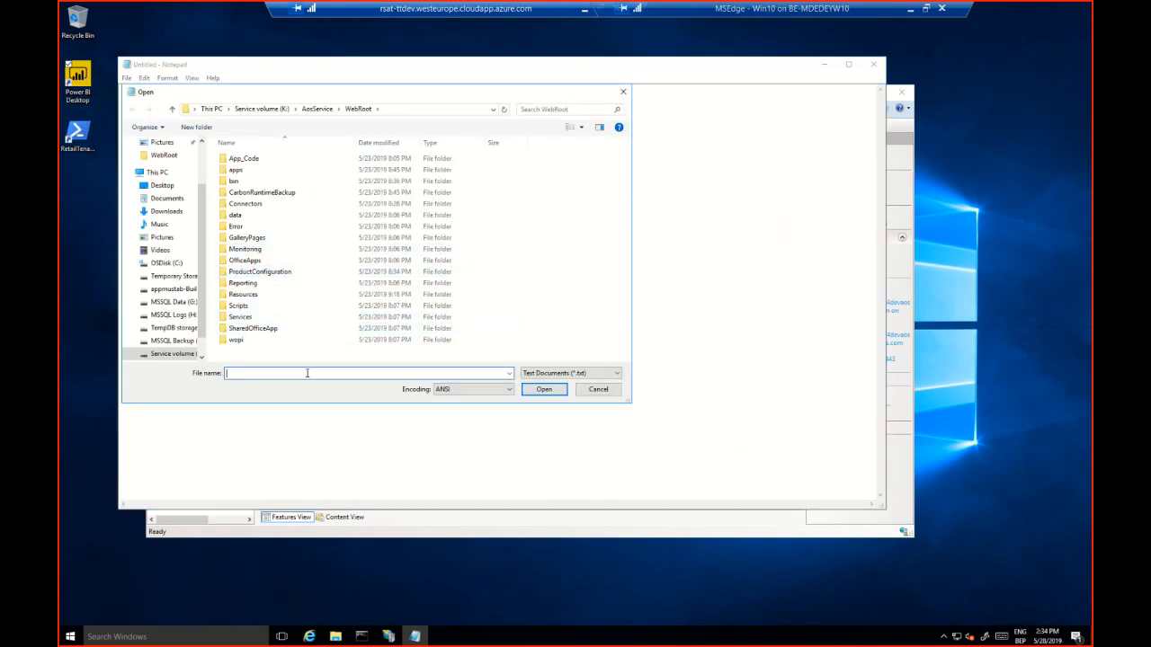
{"action": "type", "text": "wif"}
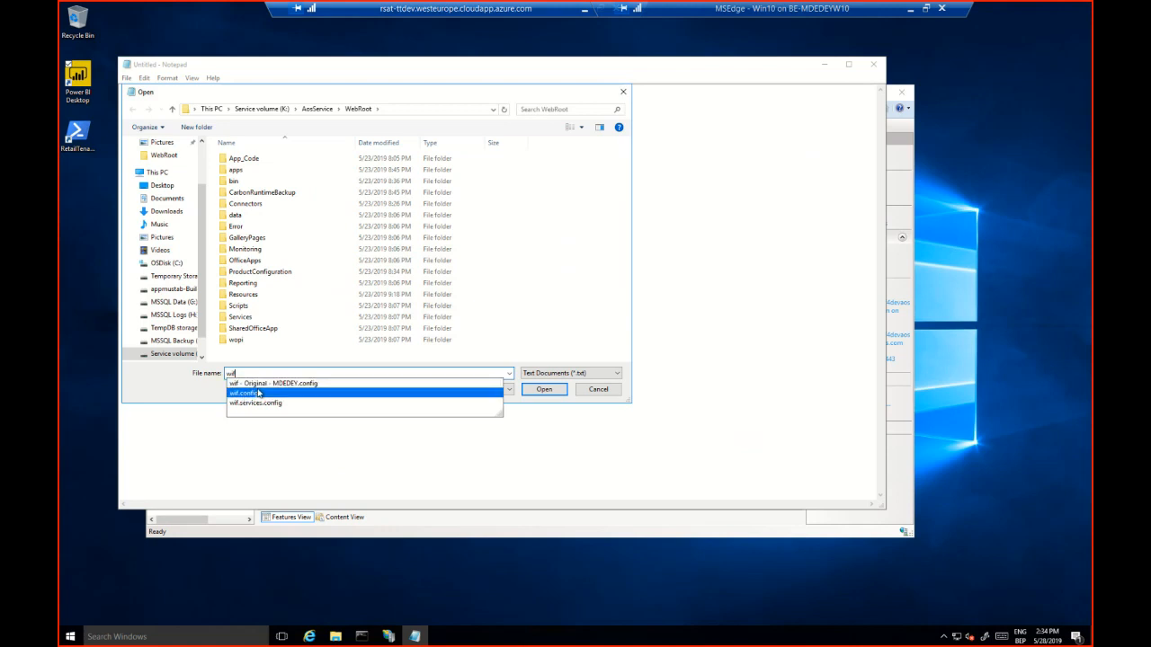
{"action": "left_click", "coordinate": [243, 392]}
{"action": "left_click", "coordinate": [539, 389]}
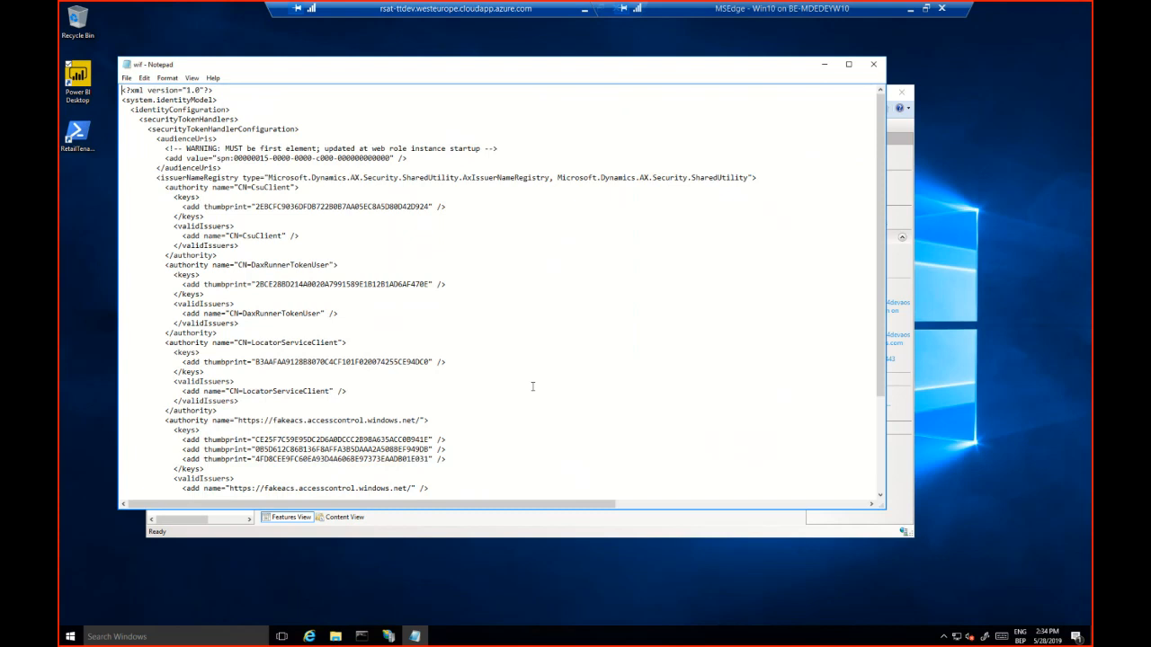
Search the wif configuration file for an existing 127.0.0.1 entry and close the search
{"action": "left_click", "coordinate": [236, 102]}
{"action": "key", "text": "ctrl+f"}
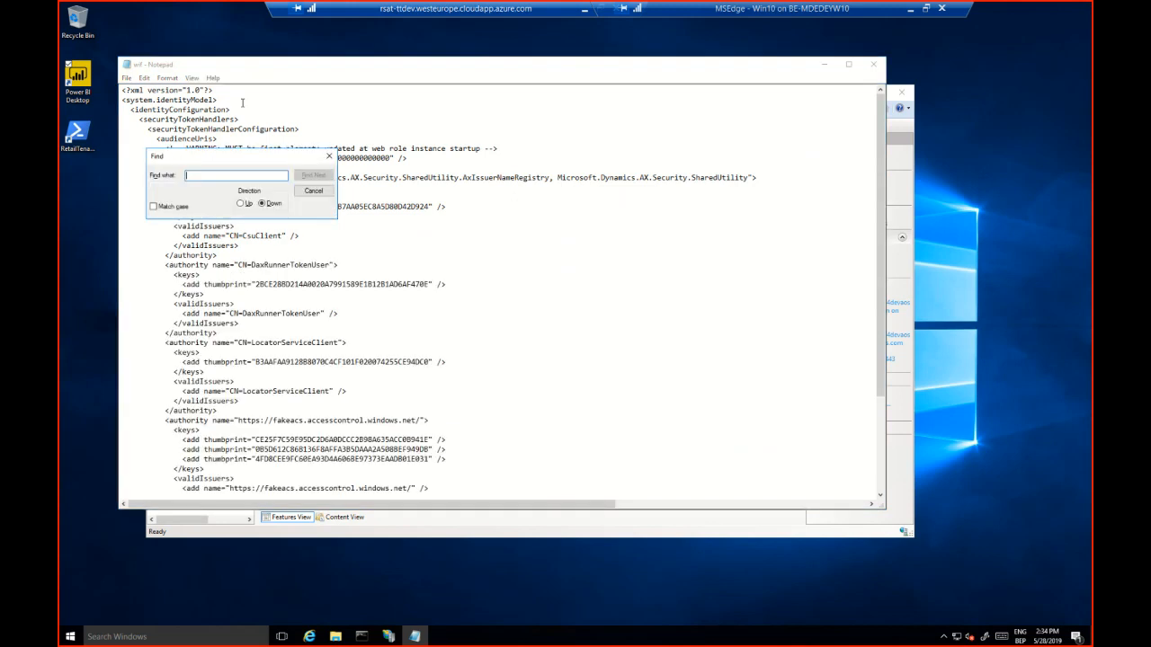
{"action": "type", "text": "127.0.0.1"}
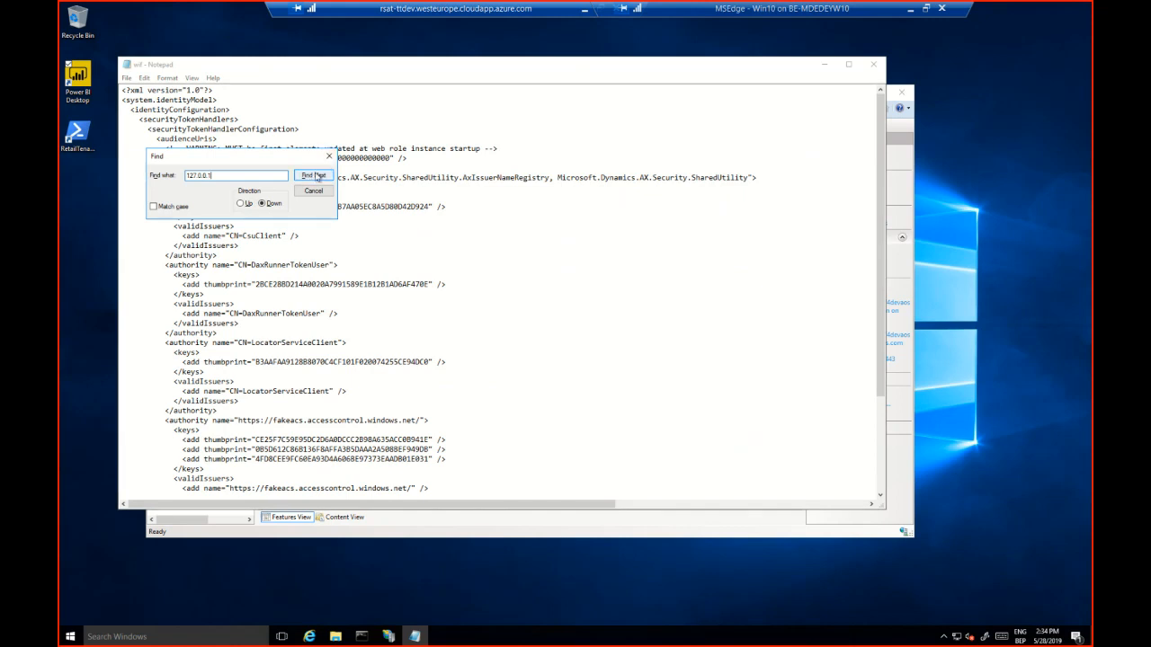
{"action": "left_click", "coordinate": [314, 177]}
{"action": "left_click", "coordinate": [606, 359]}
{"action": "left_click", "coordinate": [313, 193]}
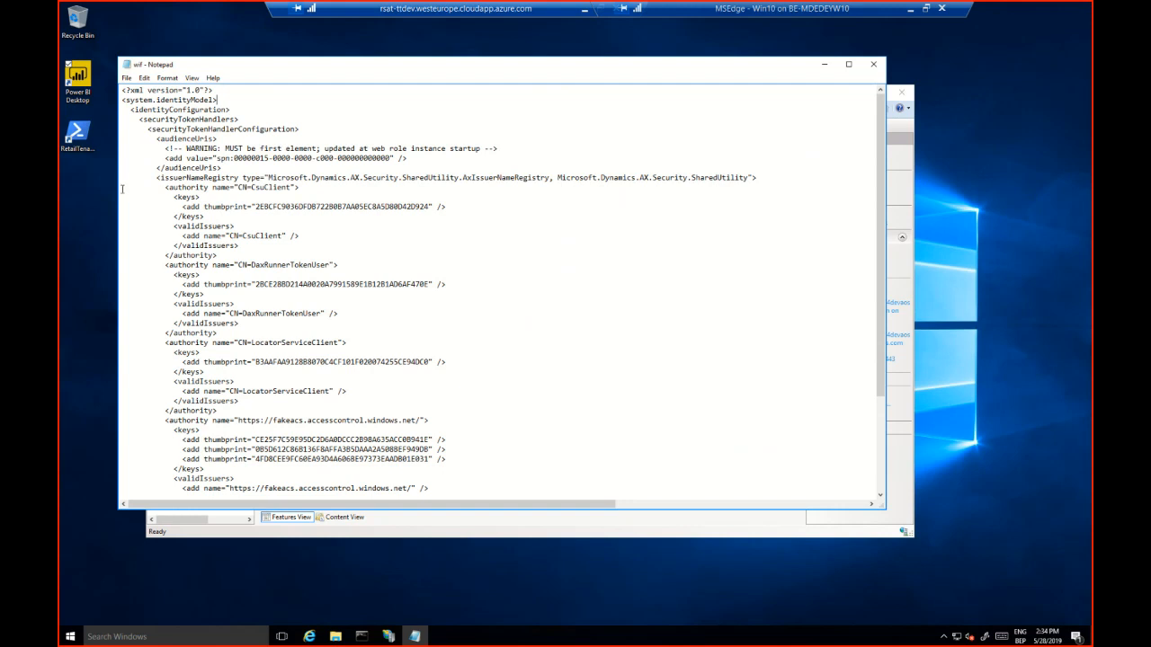
Duplicate the CN=CsuClient authority block directly below the issuerNameRegistry opening tag, above the original block
{"action": "left_click_drag", "start_coordinate": [120, 188], "coordinate": [110, 263]}
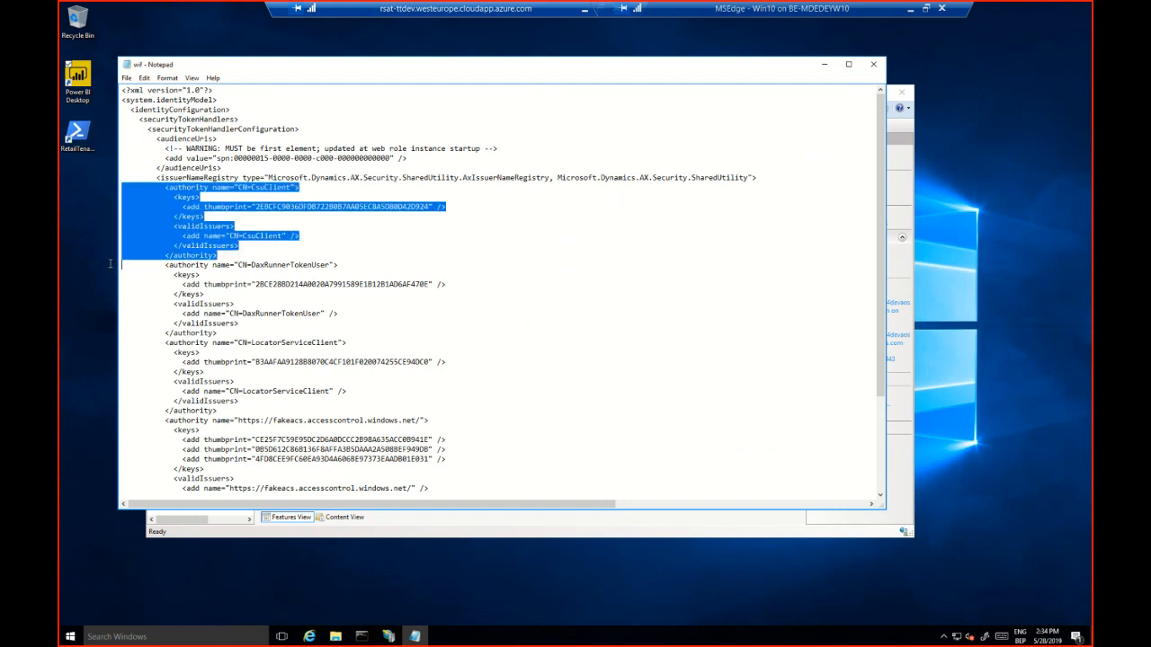
{"action": "left_click", "coordinate": [127, 187]}
{"action": "key", "text": "Return"}
{"action": "key", "text": "Return"}
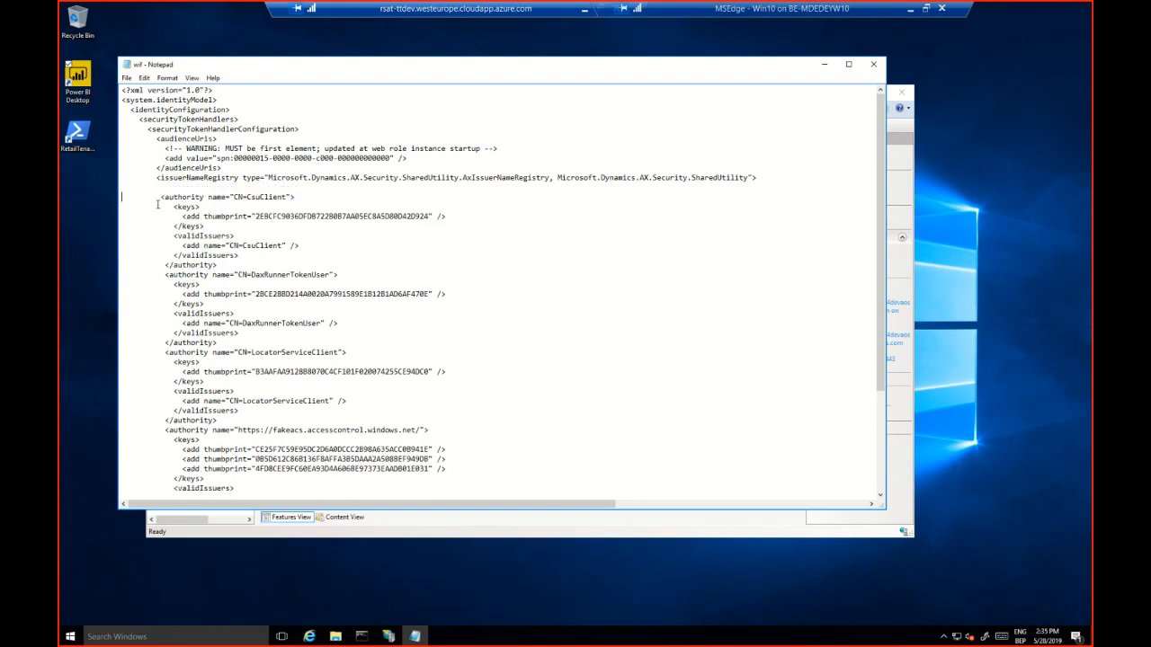
{"action": "key", "text": "Up"}
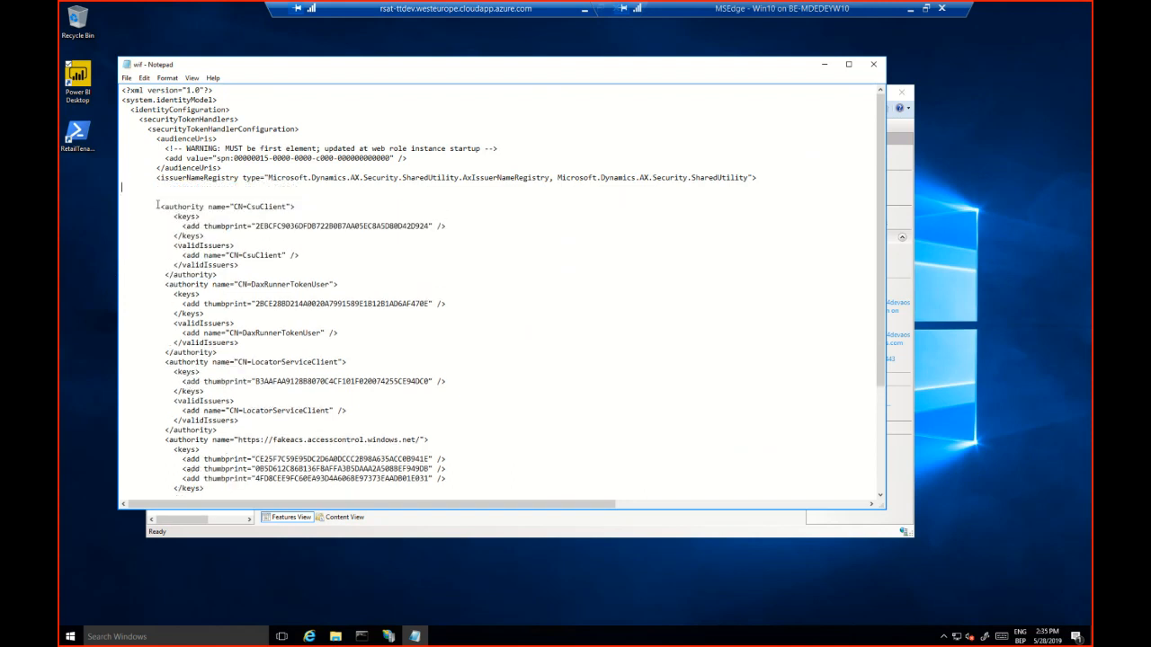
{"action": "type", "text": "<authority name=\"CN=CsuClient\">           <keys>             <add thumbprint=\"2EBCFC9036DFDB7228B0B7AA05EC8A5D80D42D924\" />           </keys>           <validIssuers>             <add name=\"CN=CsuClient\" />           </validIssuers>         </authority>"}
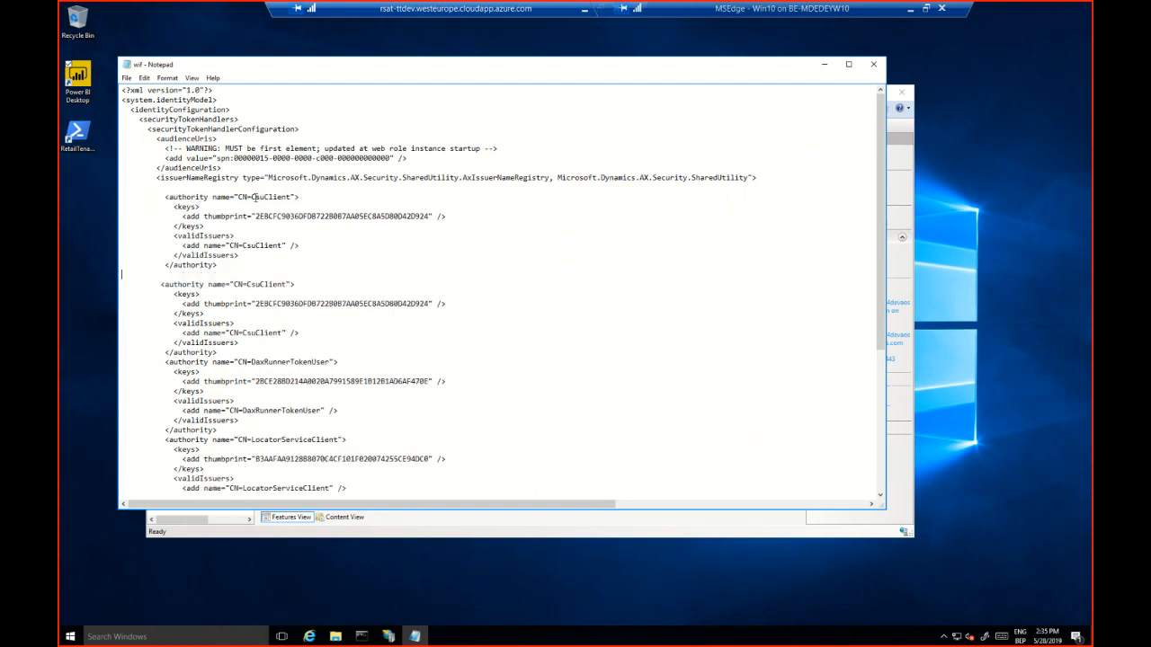
Change both the authority name and the valid issuer name in the duplicated block to CN=127.0.0.1
{"action": "left_click_drag", "start_coordinate": [251, 197], "coordinate": [293, 196]}
{"action": "type", "text": "127.0.0.1"}
{"action": "left_click_drag", "start_coordinate": [243, 245], "coordinate": [283, 245]}
{"action": "type", "text": "127.0.01"}
{"action": "key", "text": "BackSpace"}
{"action": "type", "text": ".1"}
Replace the thumbprint in the CN=127.0.0.1 authority block with the one copied from the Regression Suite Automation Tool settings
{"action": "left_click_drag", "start_coordinate": [255, 216], "coordinate": [430, 215]}
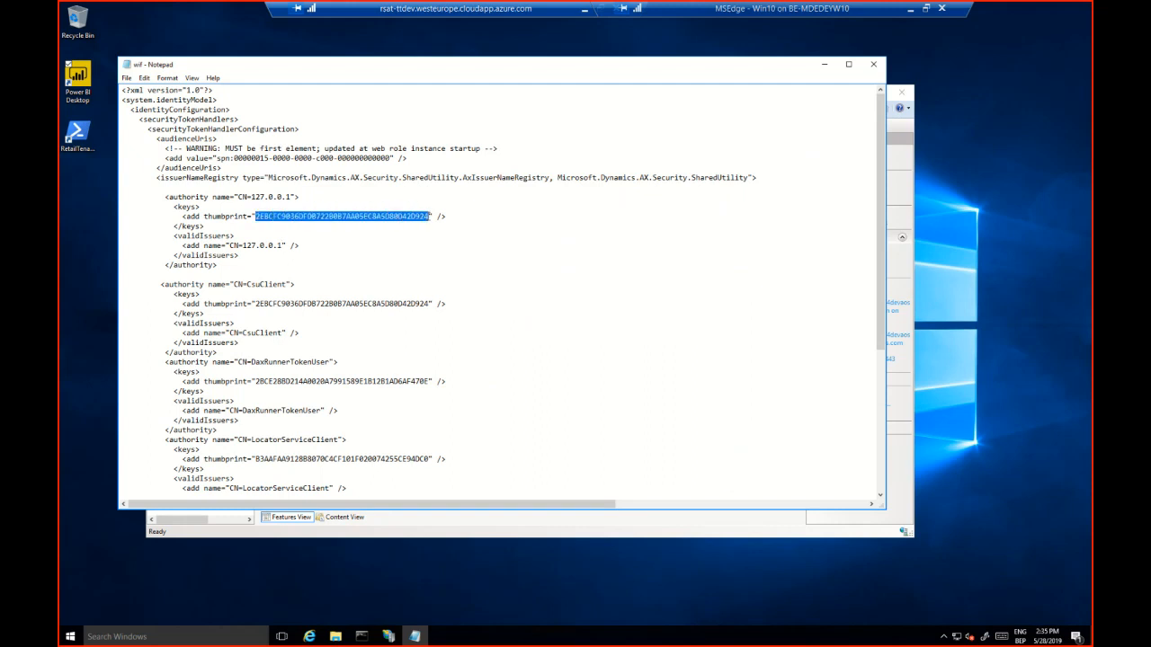
{"action": "key", "text": "Delete"}
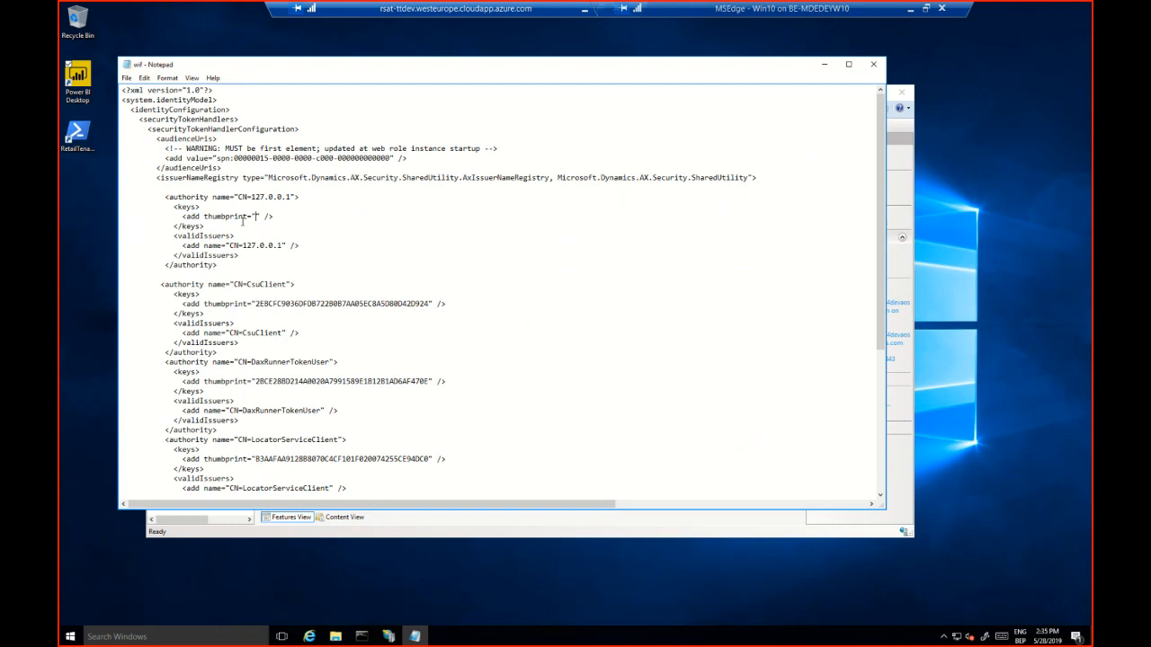
{"action": "left_click", "coordinate": [584, 14]}
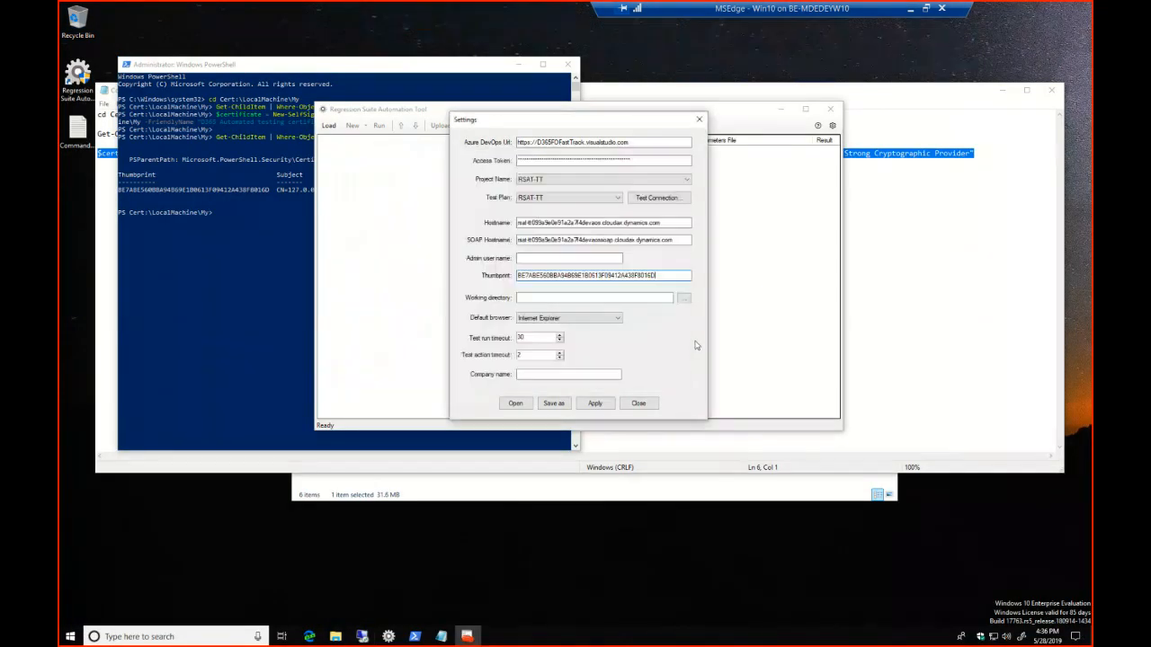
{"action": "left_click_drag", "start_coordinate": [649, 277], "coordinate": [511, 275]}
{"action": "key", "text": "ctrl+c"}
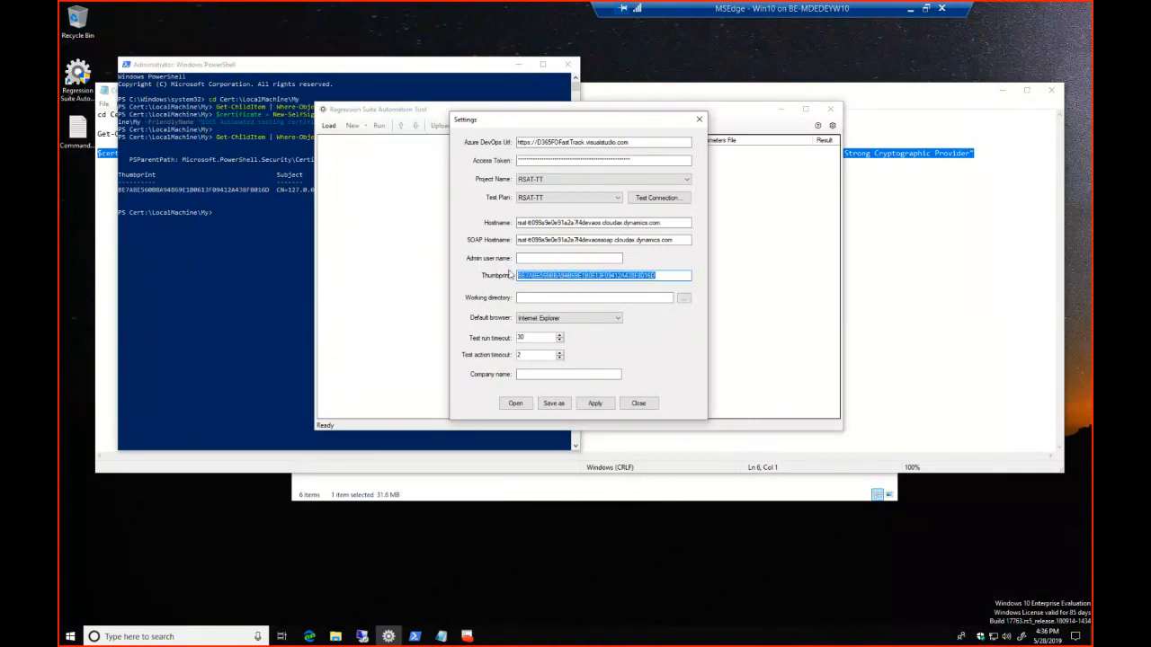
{"action": "left_click", "coordinate": [361, 636]}
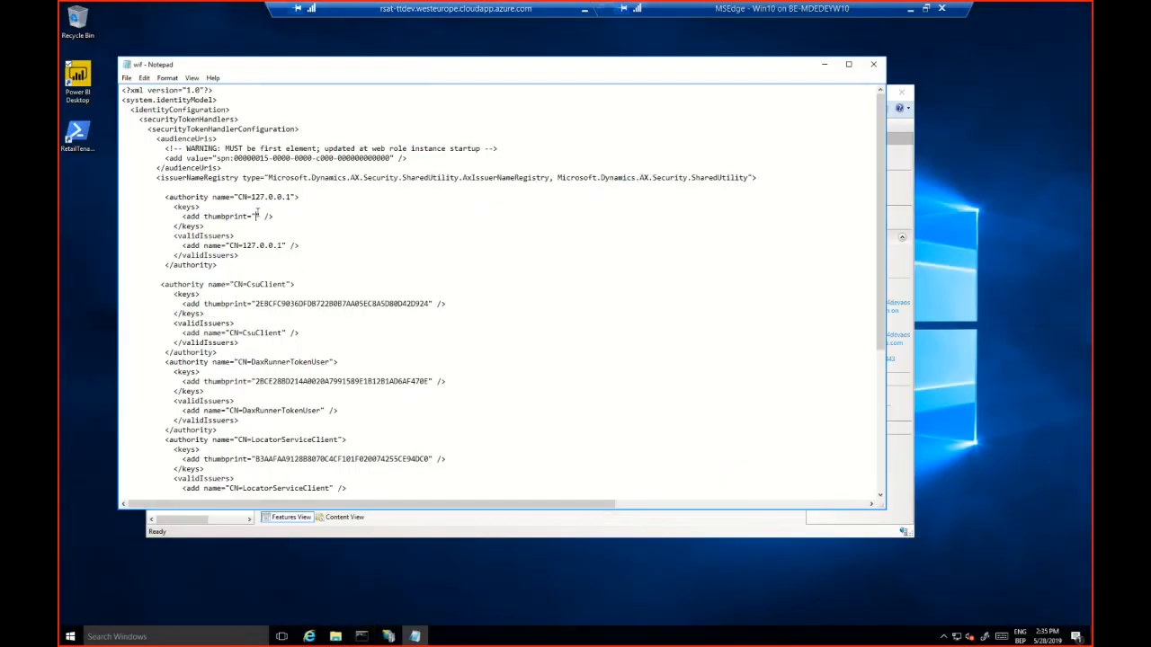
{"action": "key", "text": "ctrl+v"}
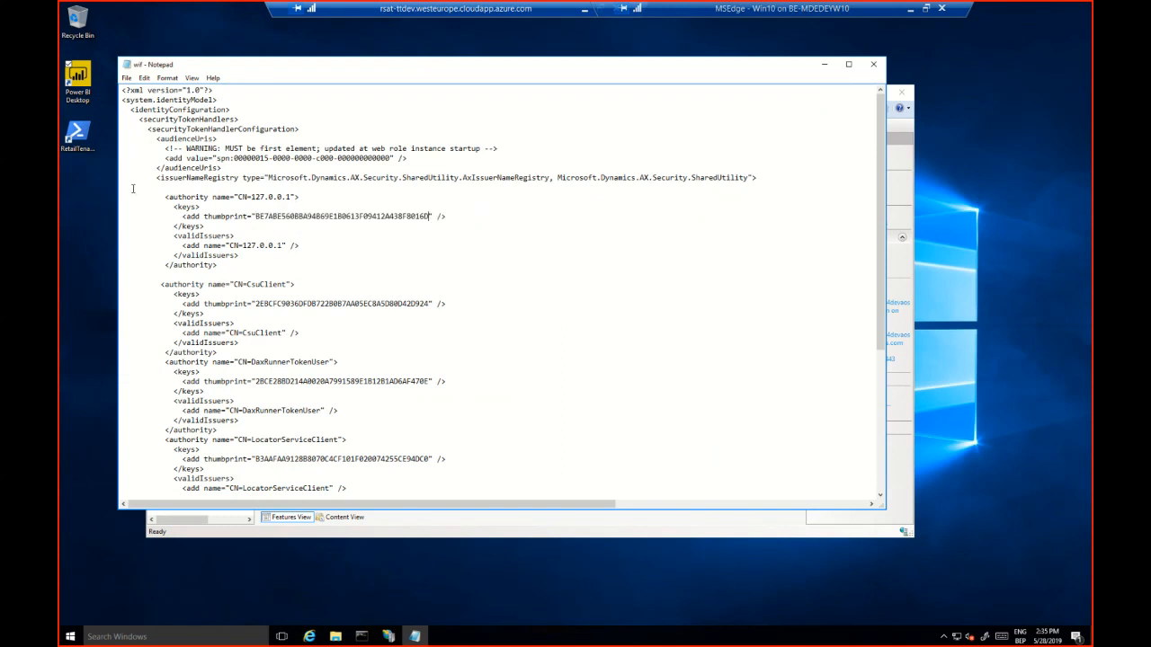
Remove the blank lines and extra indentation around the CN=127.0.0.1 authority block in the wif file
{"action": "key", "text": "Delete"}
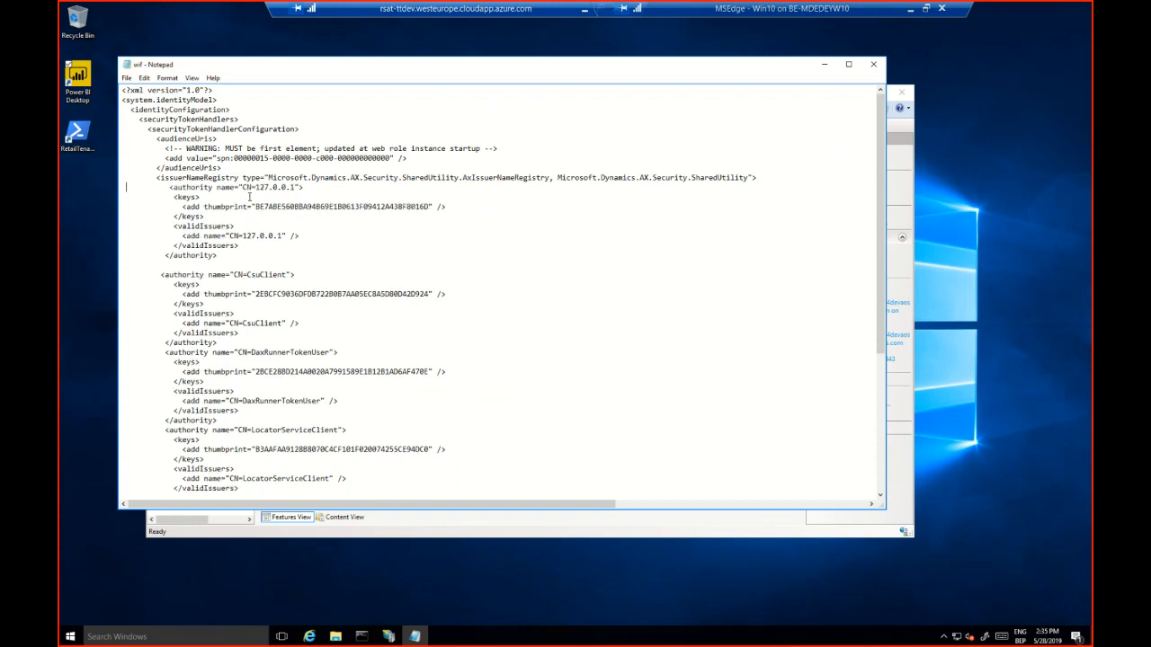
{"action": "key", "text": "Delete"}
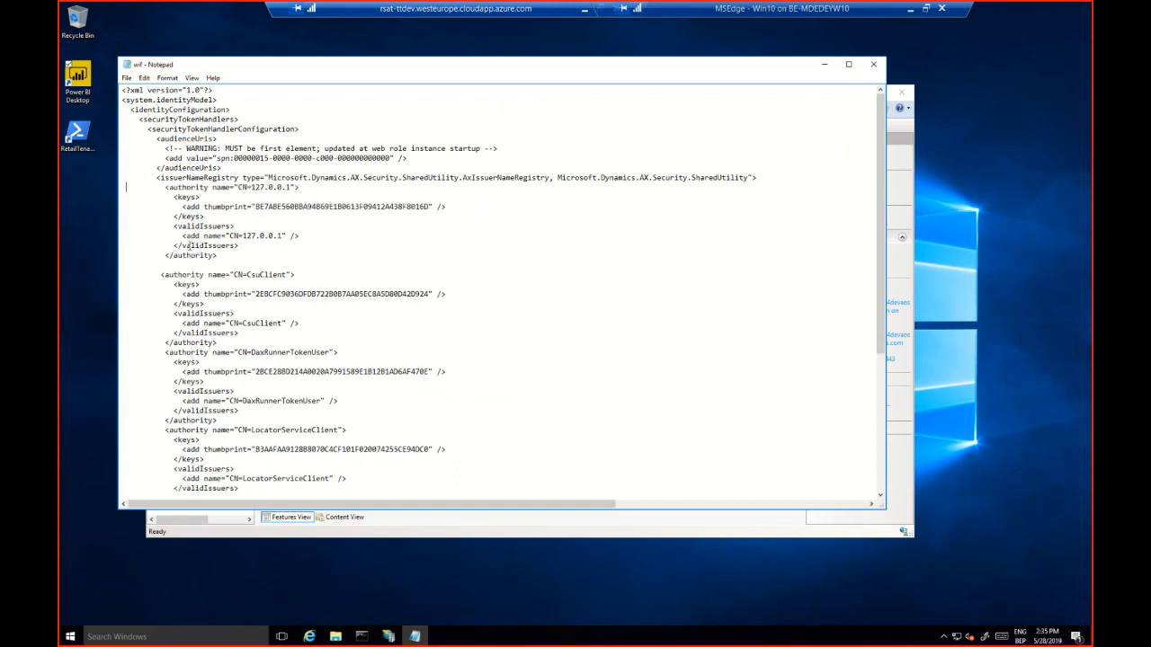
{"action": "left_click", "coordinate": [159, 265]}
{"action": "key", "text": "Delete"}
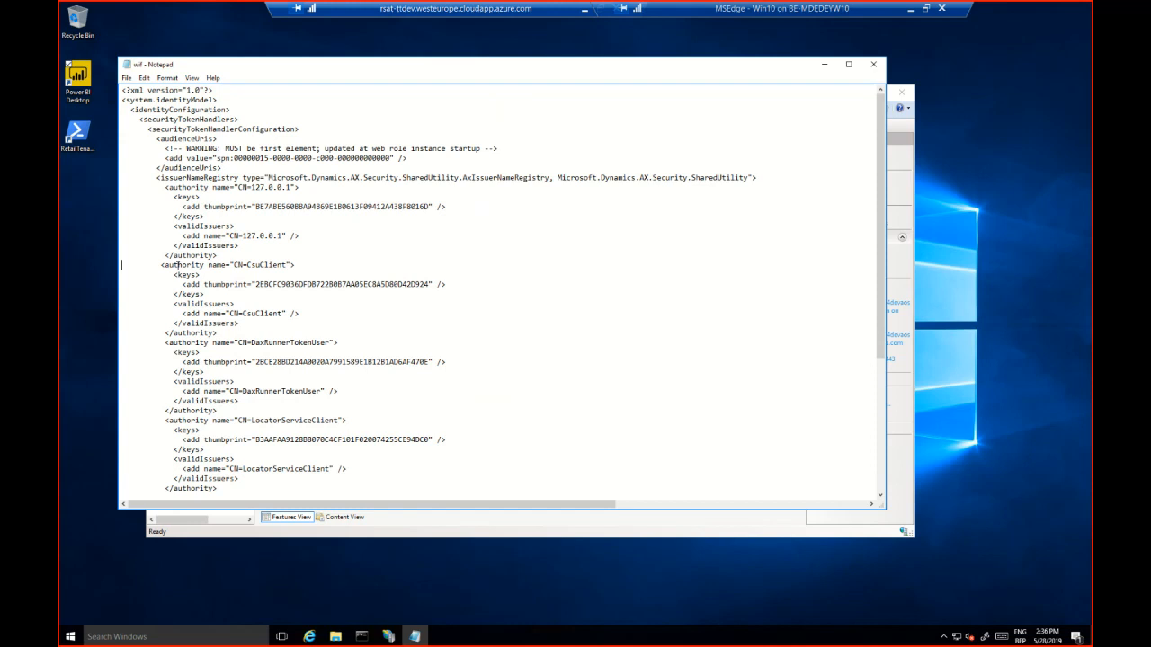
Switch to the administrator Command Prompt and restart Internet Information Services with iisreset
{"action": "left_click", "coordinate": [361, 636]}
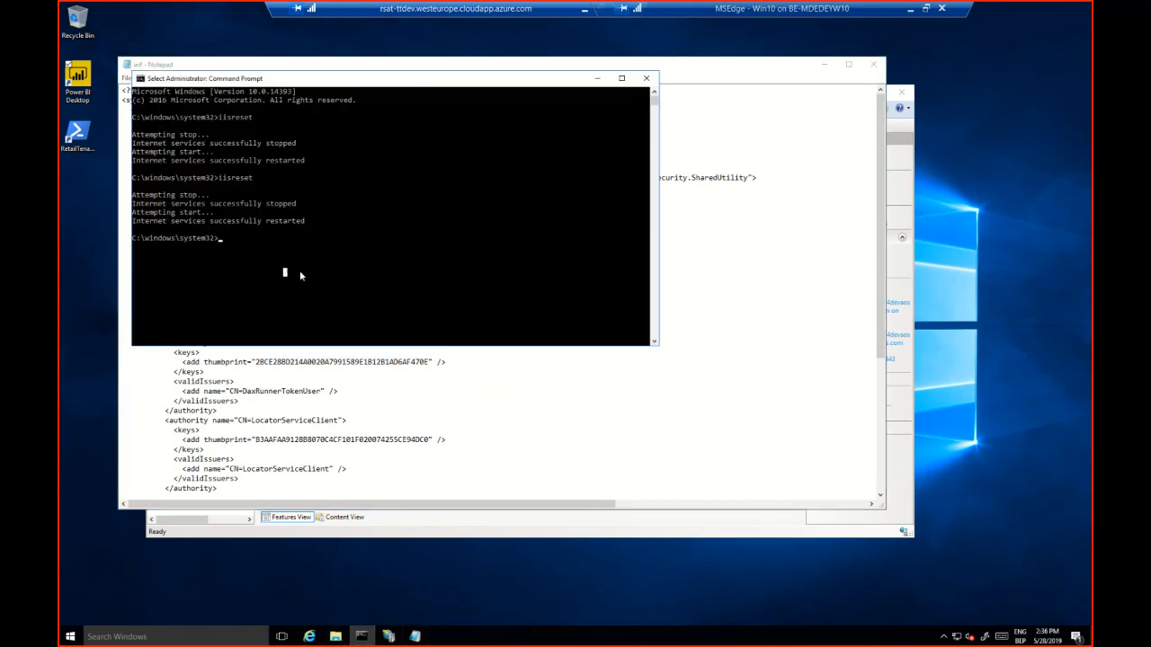
{"action": "type", "text": "iisreset"}
{"action": "key", "text": "Return"}
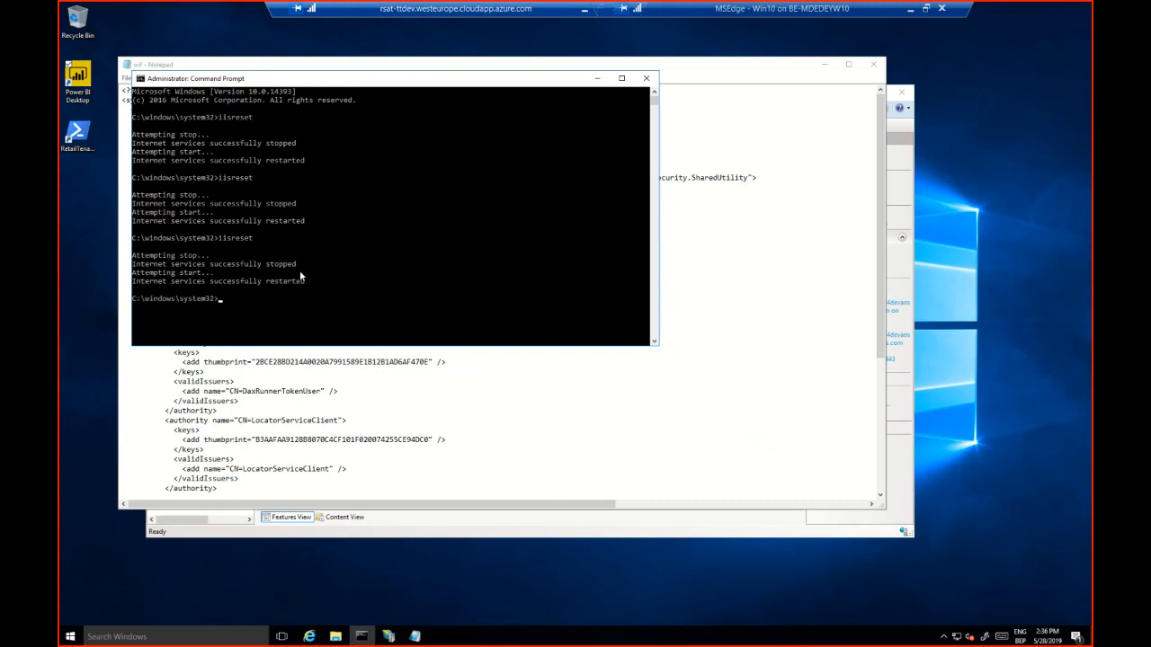
Leave the rsat-ttdev session and open the Finance and Operations environment in a new browser tab to check that it loads
{"action": "left_click", "coordinate": [396, 402]}
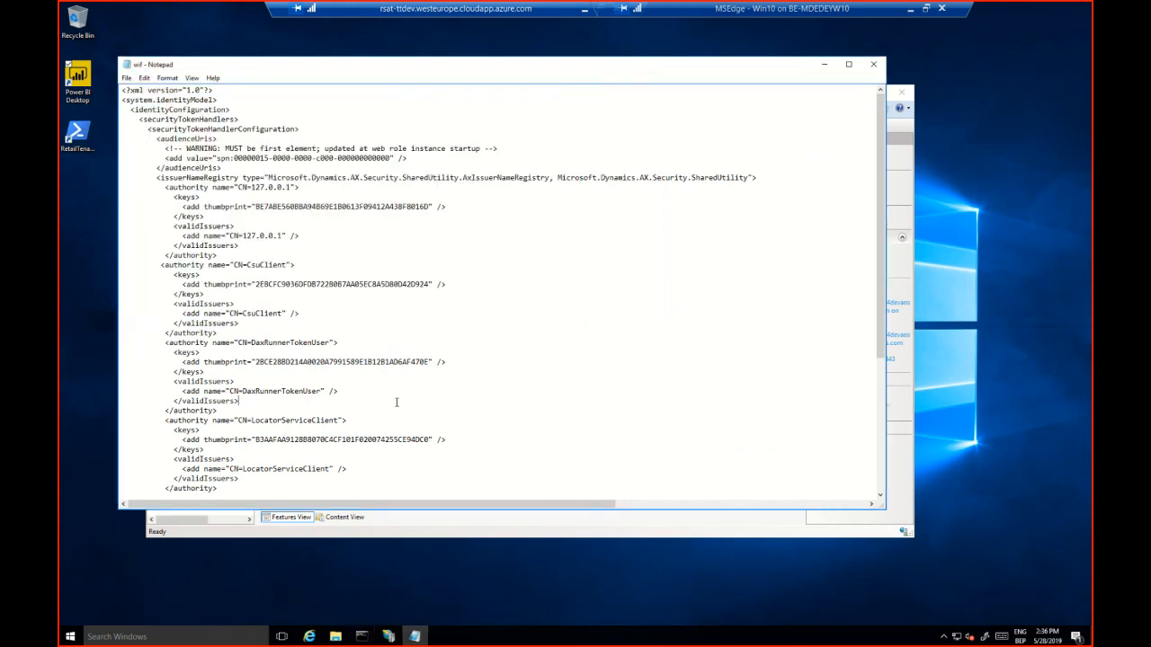
{"action": "left_click", "coordinate": [583, 13]}
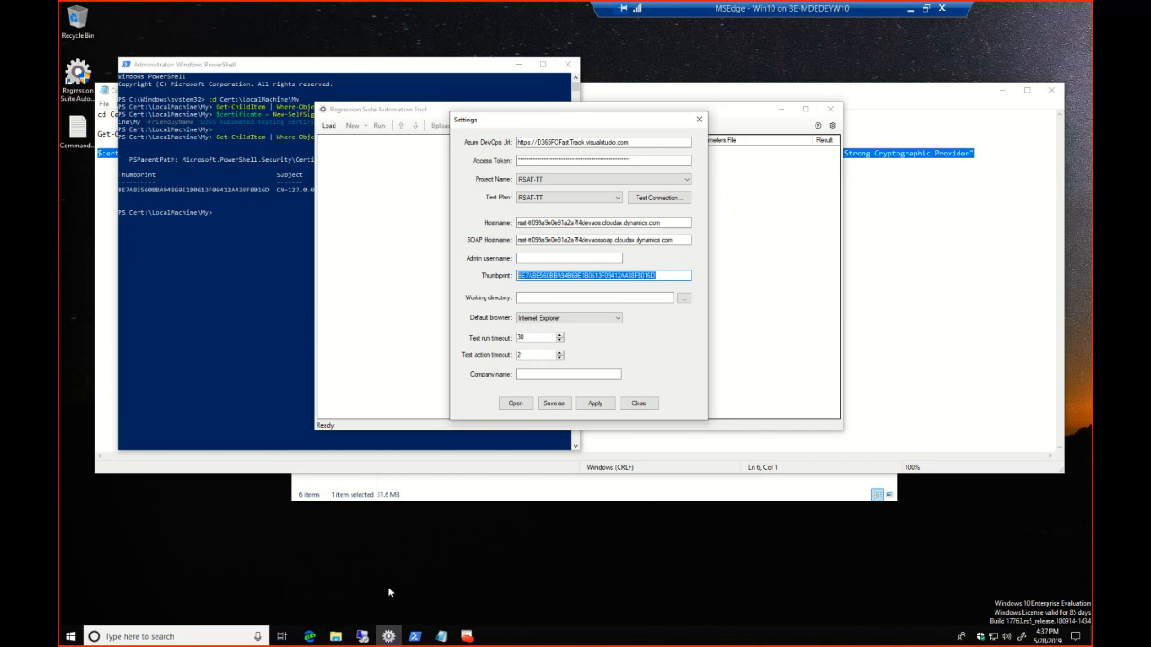
{"action": "left_click", "coordinate": [308, 637]}
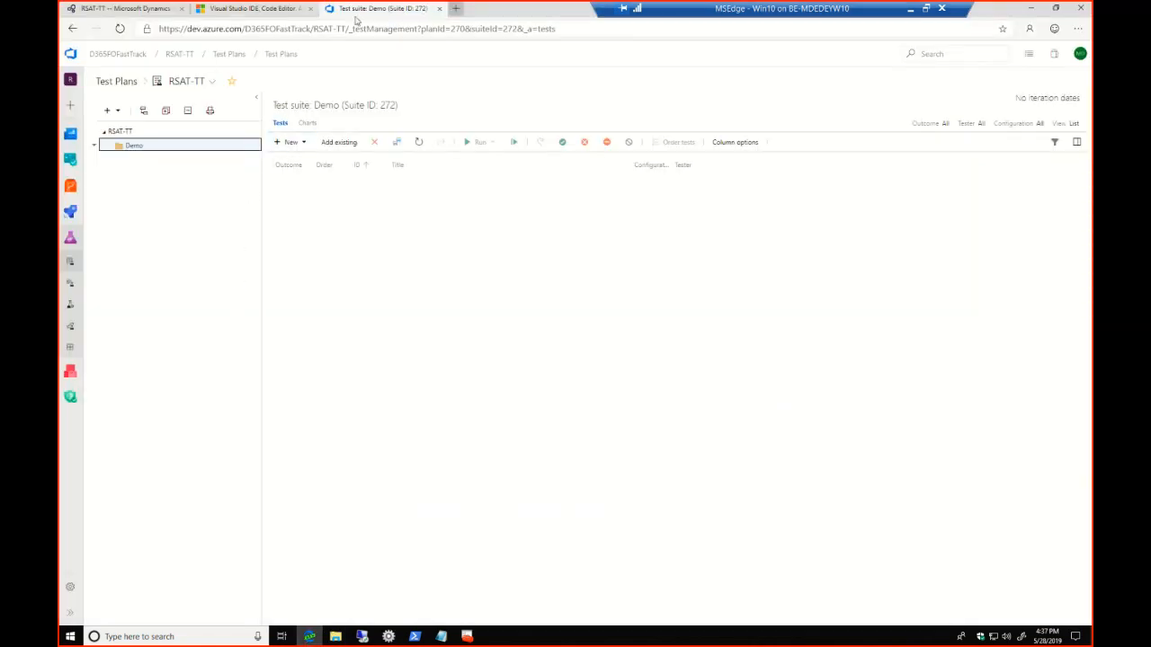
{"action": "left_click", "coordinate": [454, 8]}
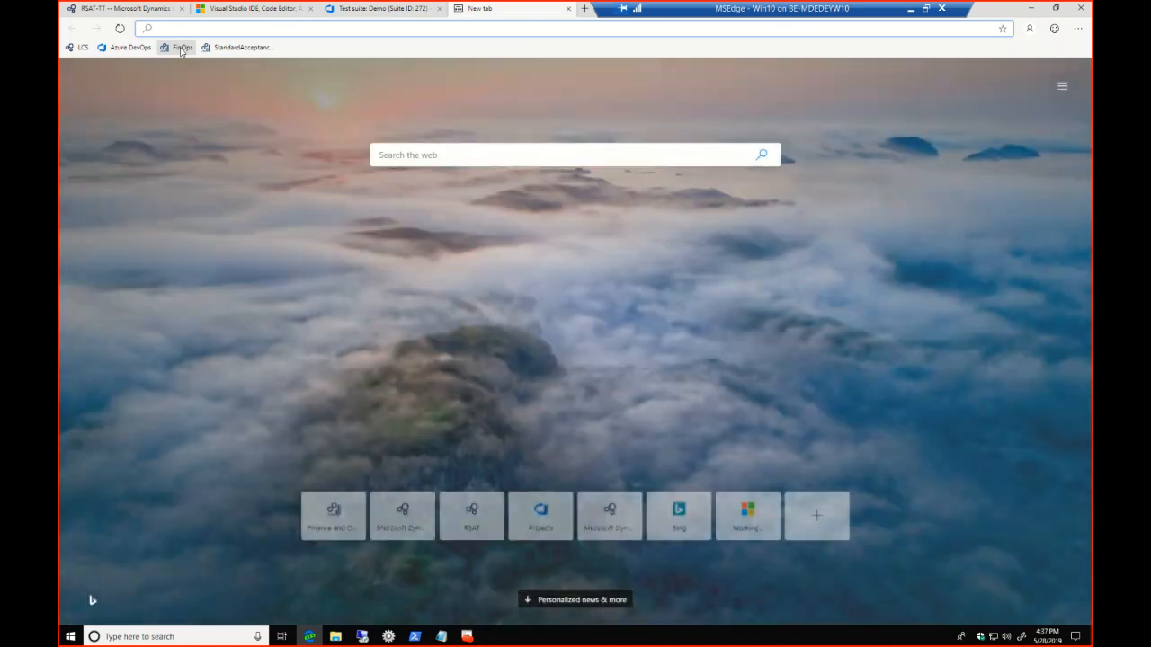
{"action": "left_click", "coordinate": [180, 48]}
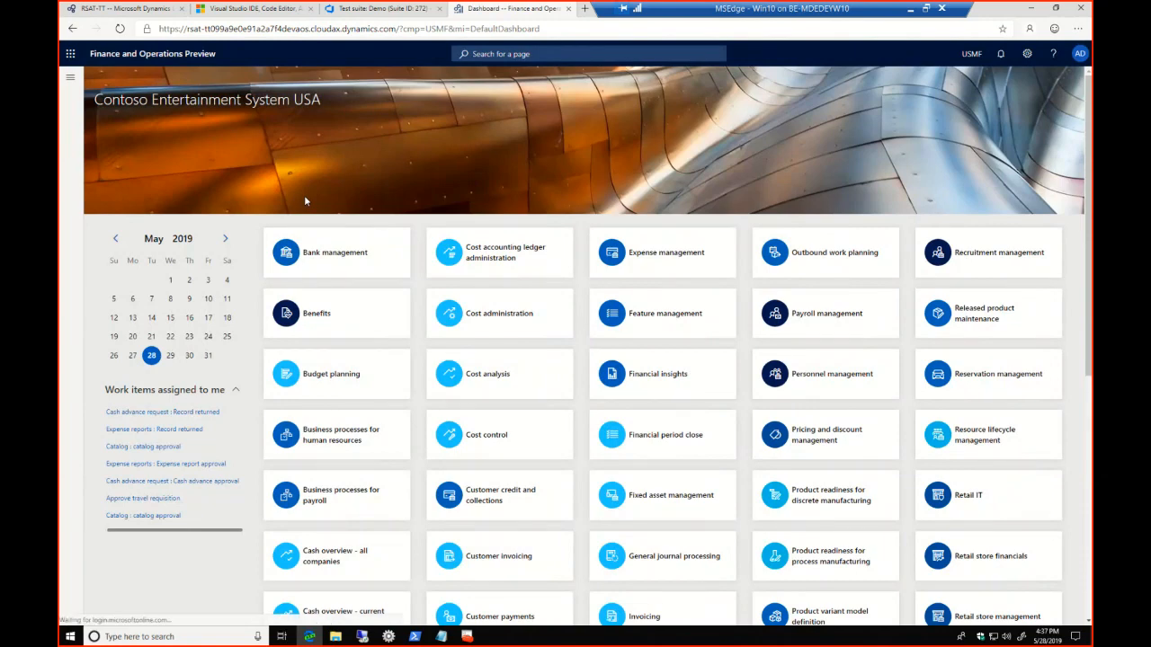
{"action": "left_click", "coordinate": [1032, 10]}
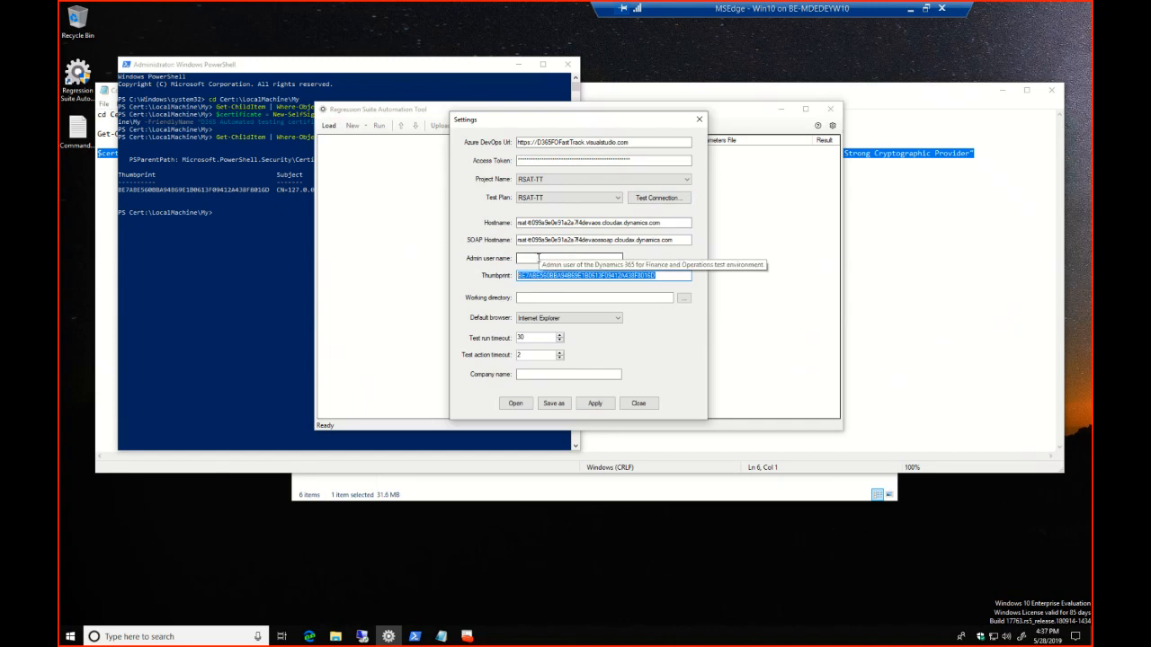
Enter the administrator's e-mail as the admin user name in the Regression Suite Automation Tool settings and highlight its domain part
{"action": "left_click", "coordinate": [538, 258]}
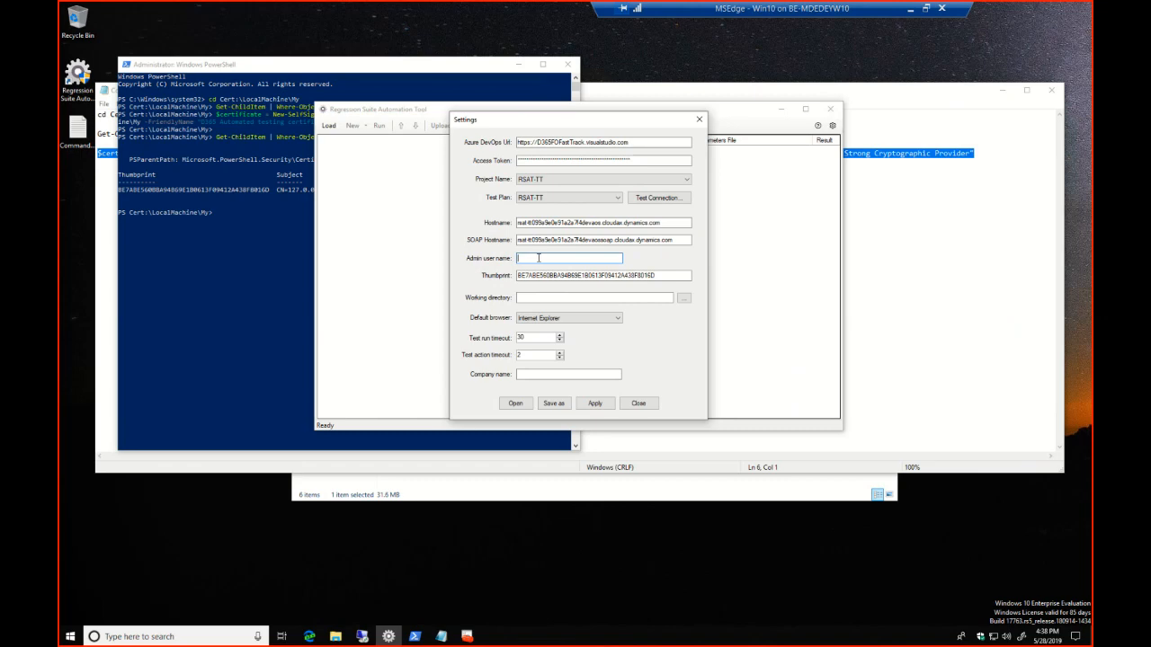
{"action": "left_click_drag", "start_coordinate": [542, 258], "coordinate": [586, 260]}
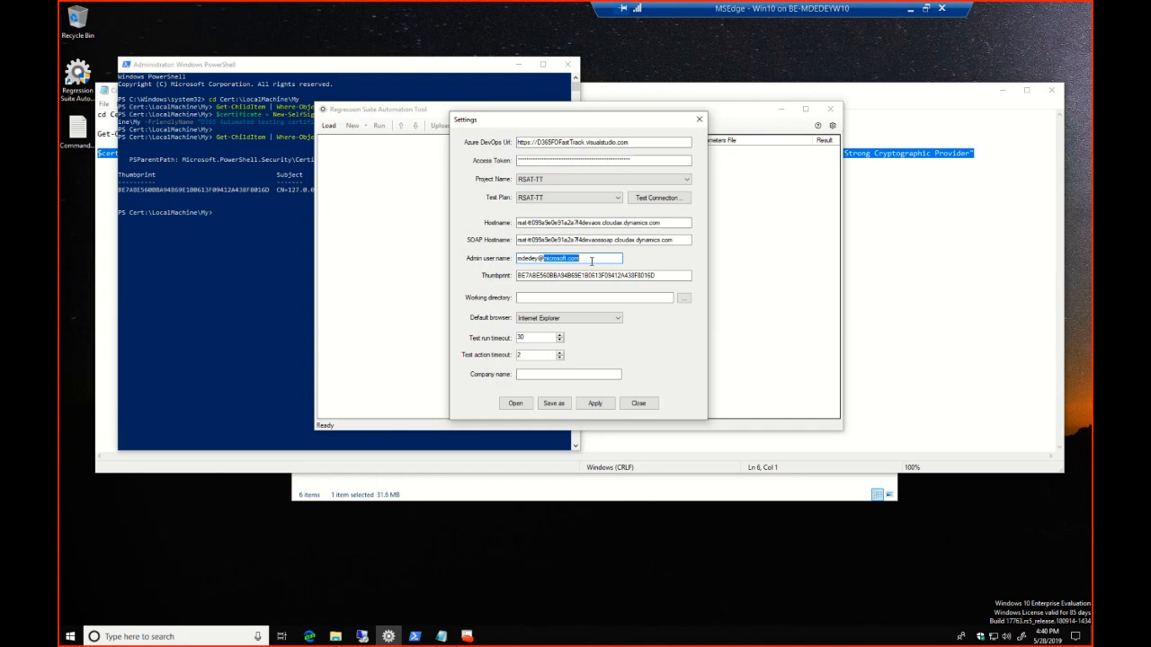
Switch to File Explorer and create a folder named Temp on the Windows 10 (C:) drive
{"action": "left_click", "coordinate": [904, 289]}
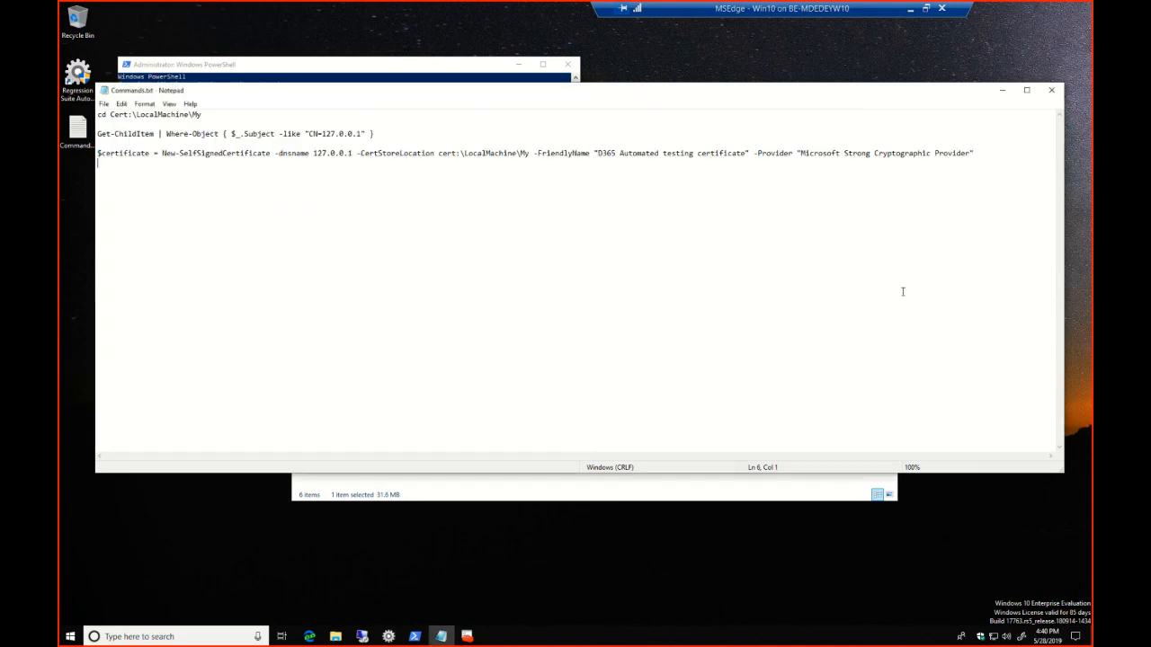
{"action": "left_click", "coordinate": [335, 636]}
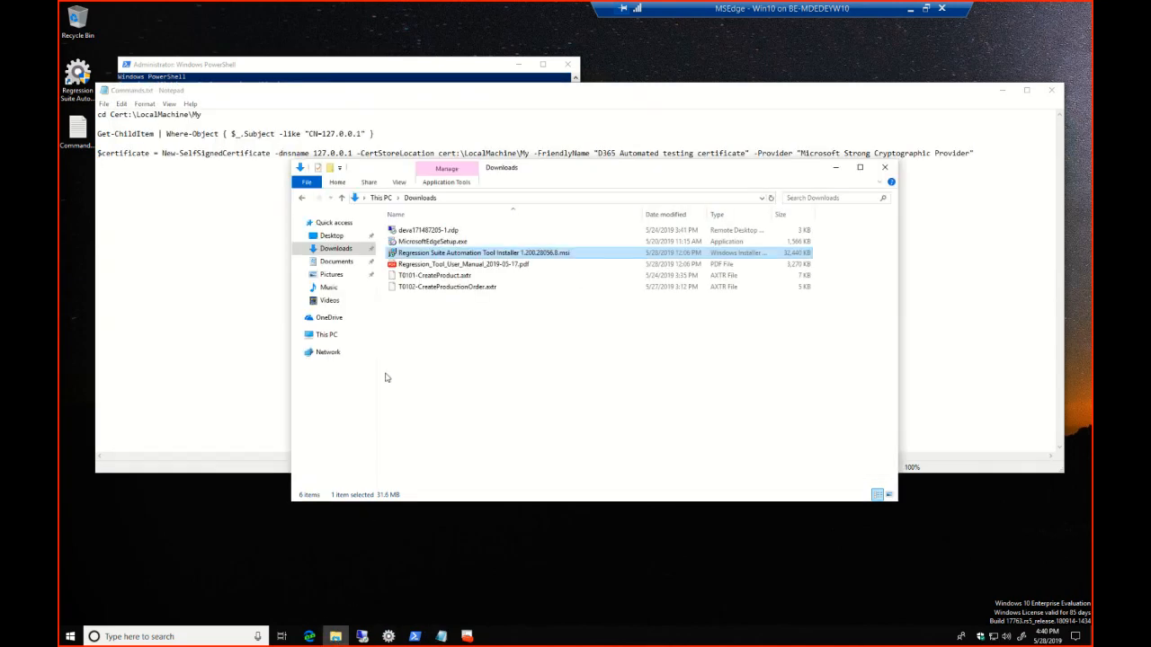
{"action": "left_click", "coordinate": [329, 345]}
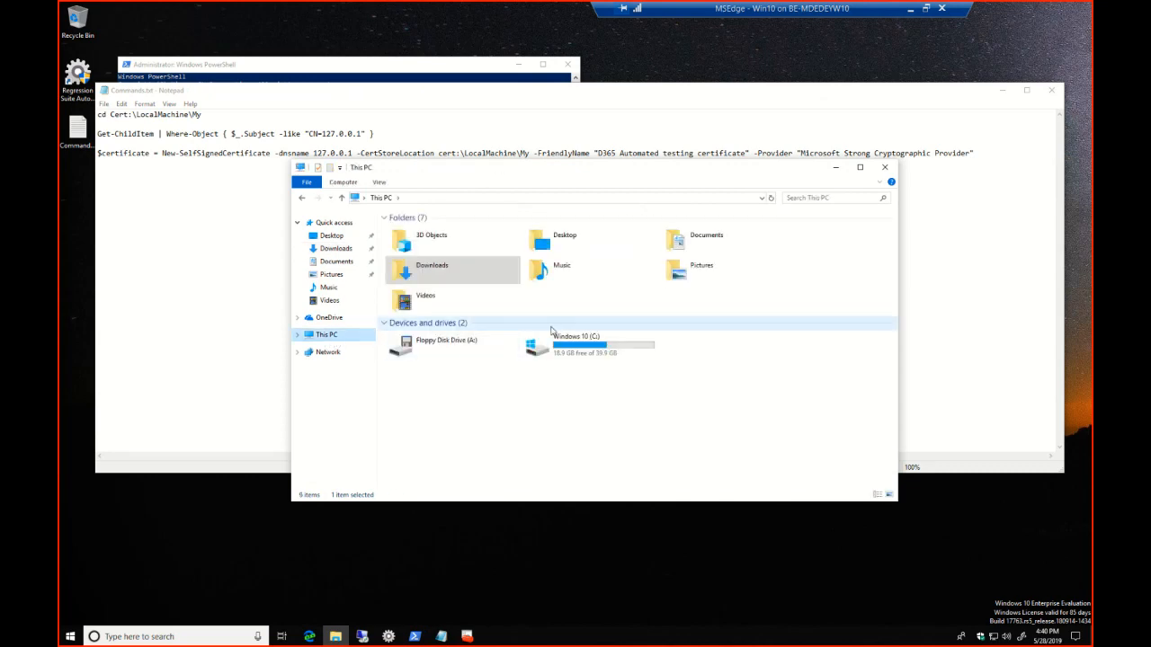
{"action": "double_click", "coordinate": [576, 342]}
{"action": "right_click", "coordinate": [478, 317]}
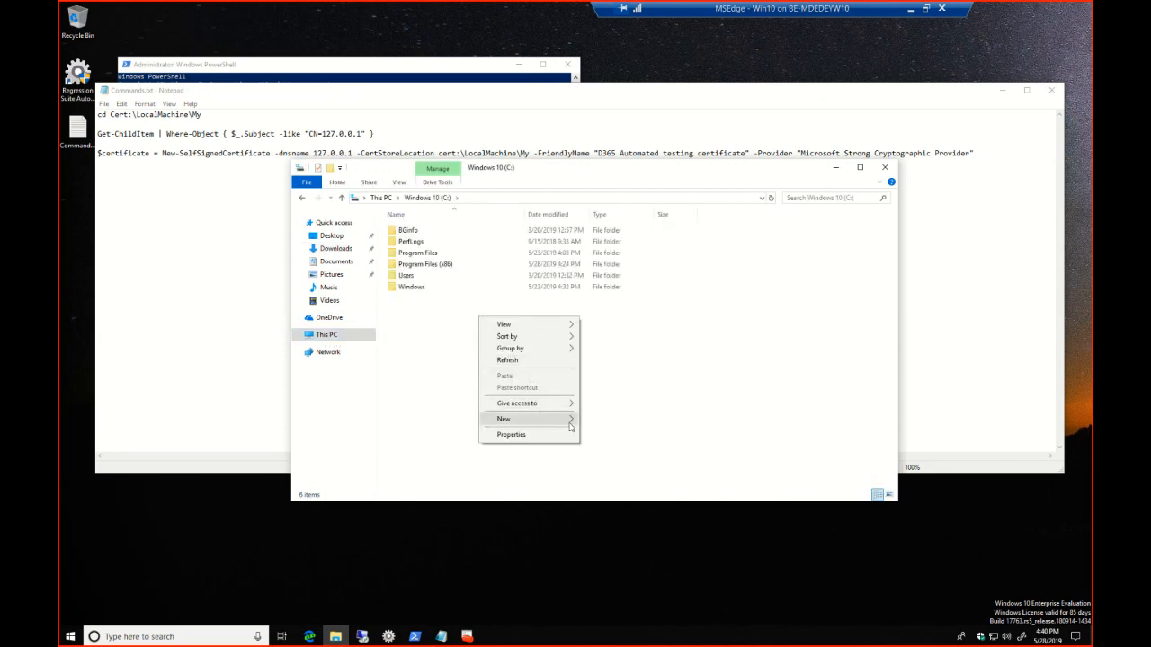
{"action": "left_click", "coordinate": [600, 420]}
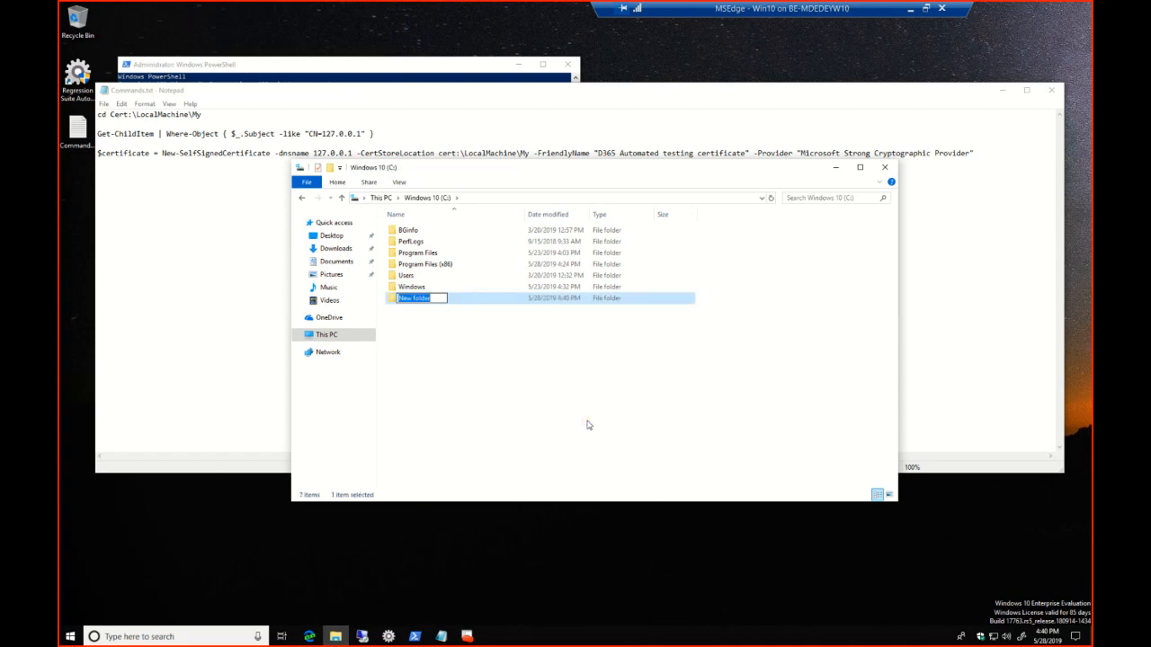
{"action": "type", "text": "Temp"}
{"action": "key", "text": "Return"}
Create a subfolder named RSAT inside the Temp folder
{"action": "double_click", "coordinate": [433, 300]}
{"action": "right_click", "coordinate": [490, 301]}
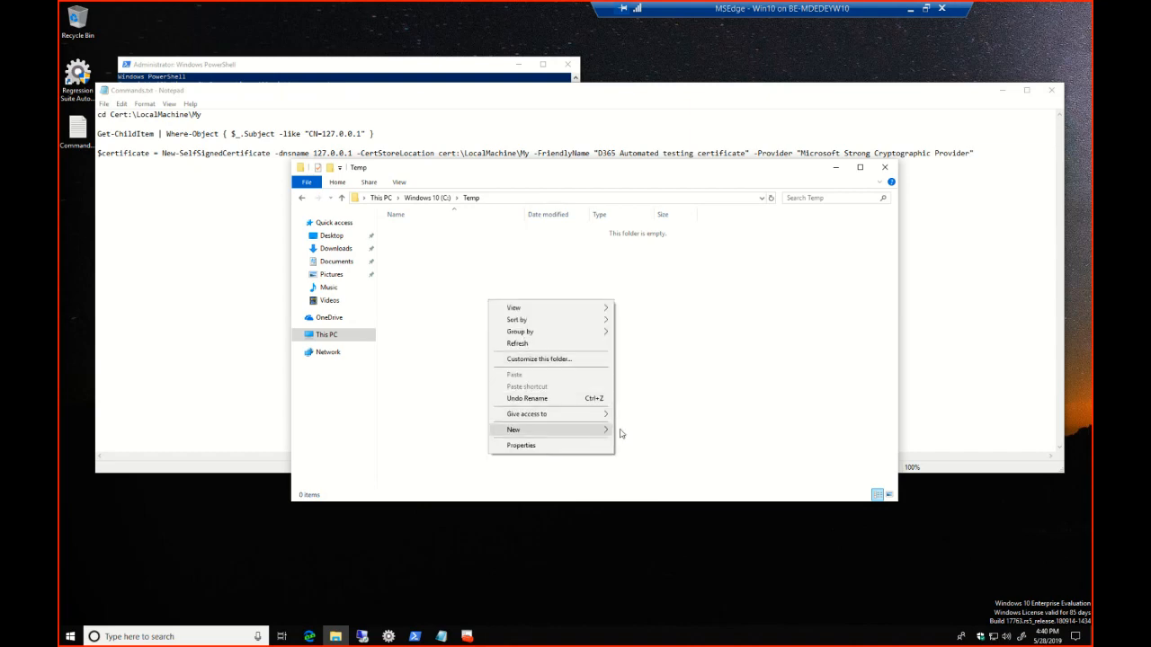
{"action": "left_click", "coordinate": [606, 431]}
{"action": "left_click", "coordinate": [640, 431]}
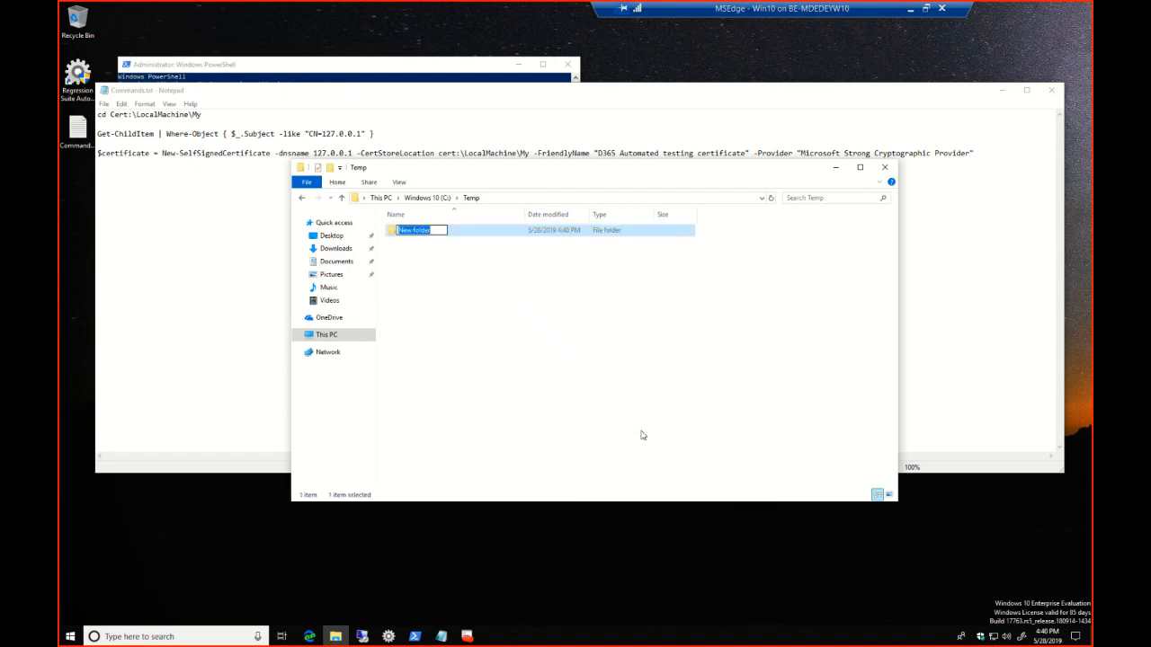
{"action": "type", "text": "RSAT"}
{"action": "left_click", "coordinate": [568, 363]}
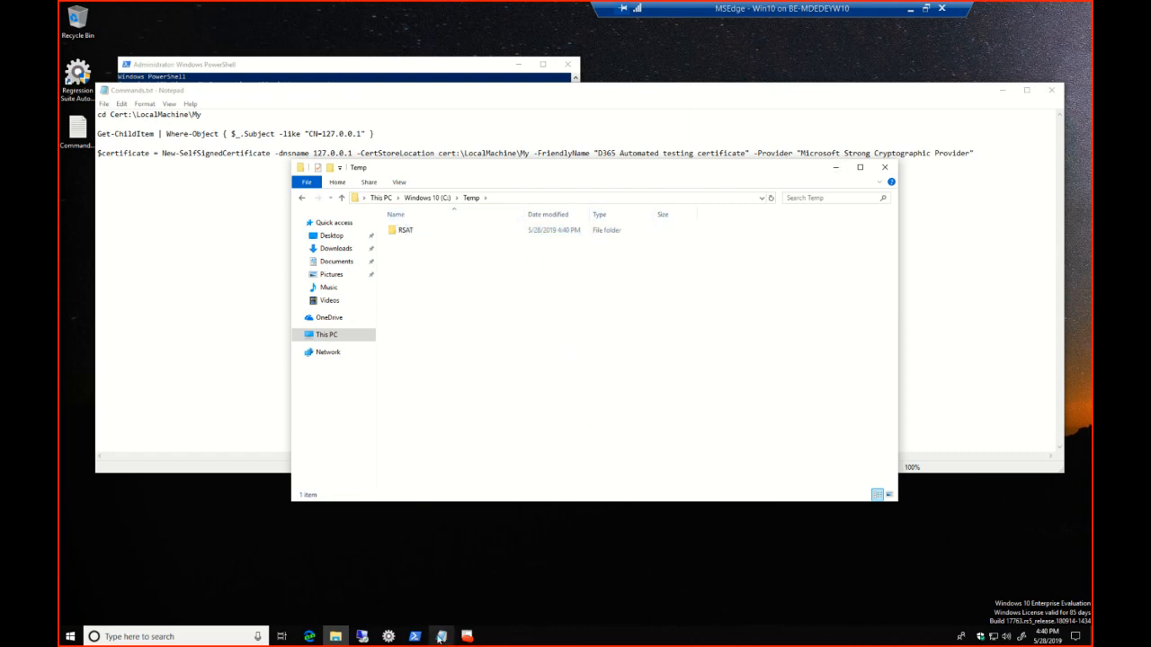
Switch back to the Regression Suite Automation Tool settings and set the working directory to c:\Temp\RSAT
{"action": "left_click", "coordinate": [389, 637]}
{"action": "left_click", "coordinate": [552, 297]}
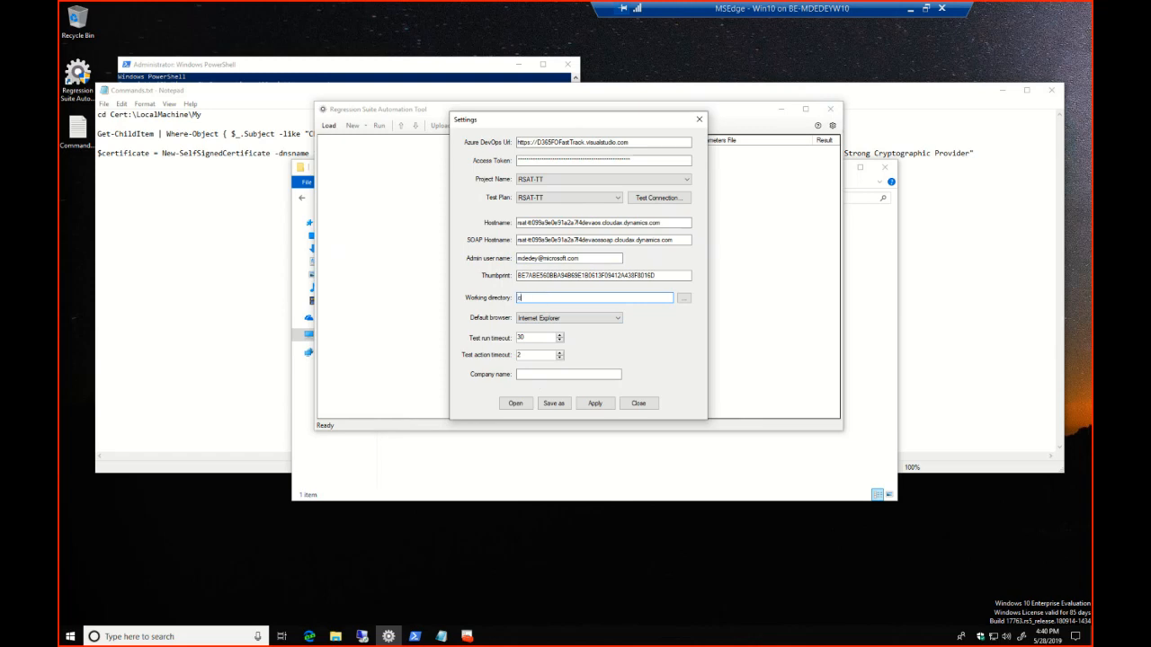
{"action": "type", "text": "c:\\Temp\\RSAT"}
Set the company name to USMF and apply the settings
{"action": "left_click", "coordinate": [545, 375]}
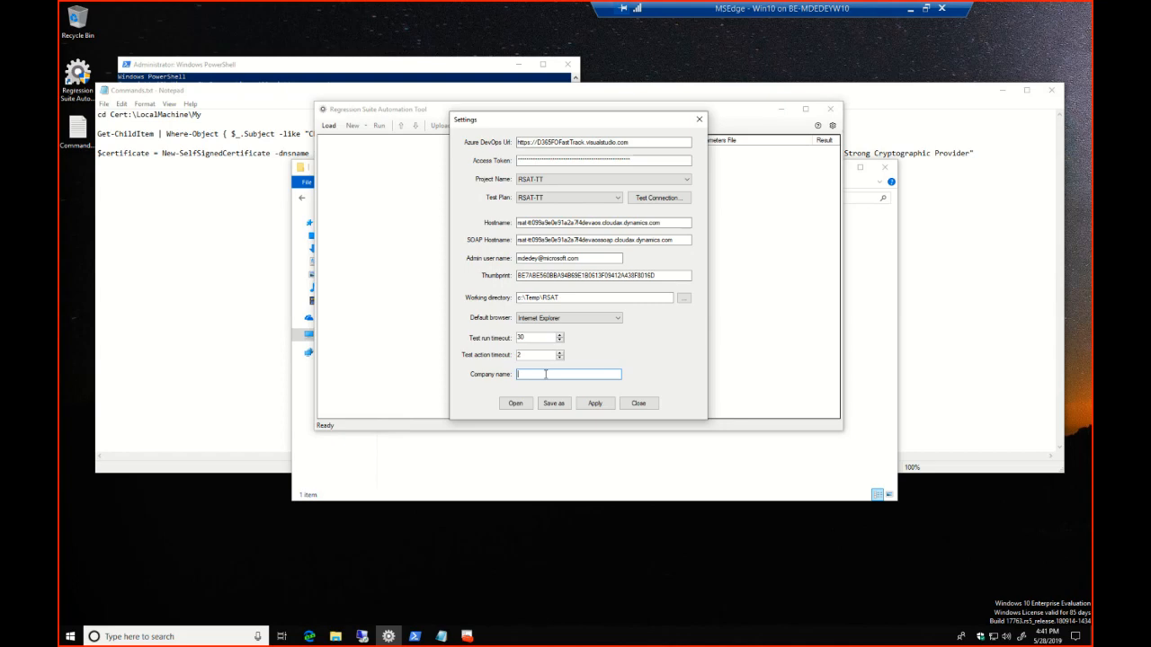
{"action": "type", "text": "USMF"}
{"action": "left_click", "coordinate": [594, 403]}
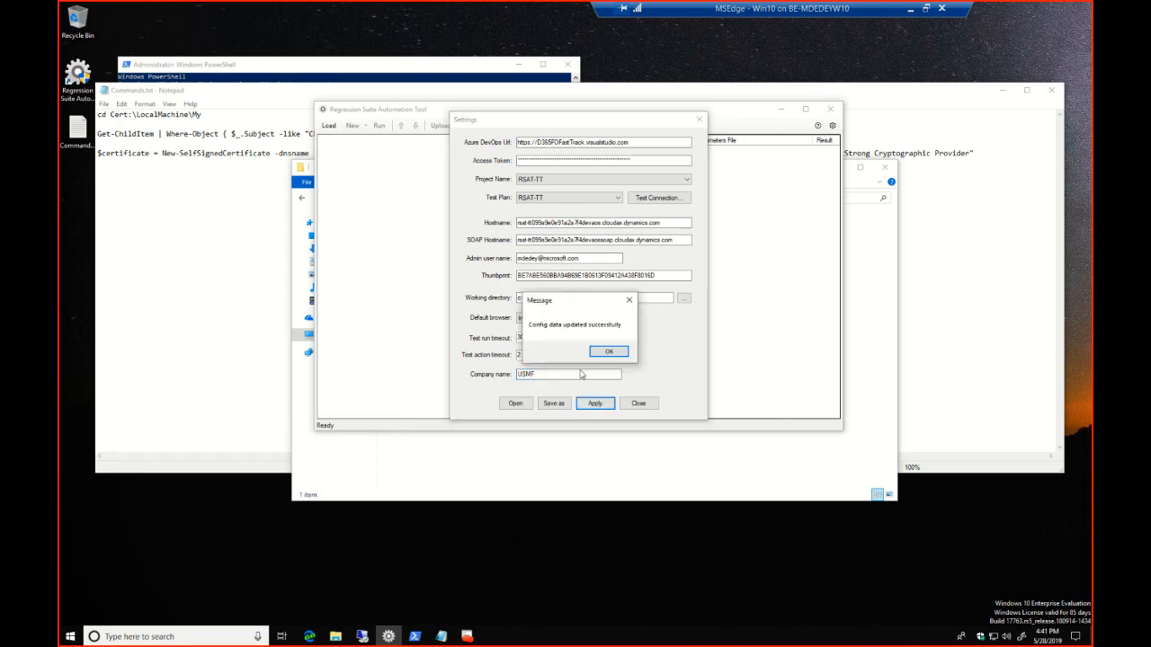
{"action": "left_click", "coordinate": [613, 354]}
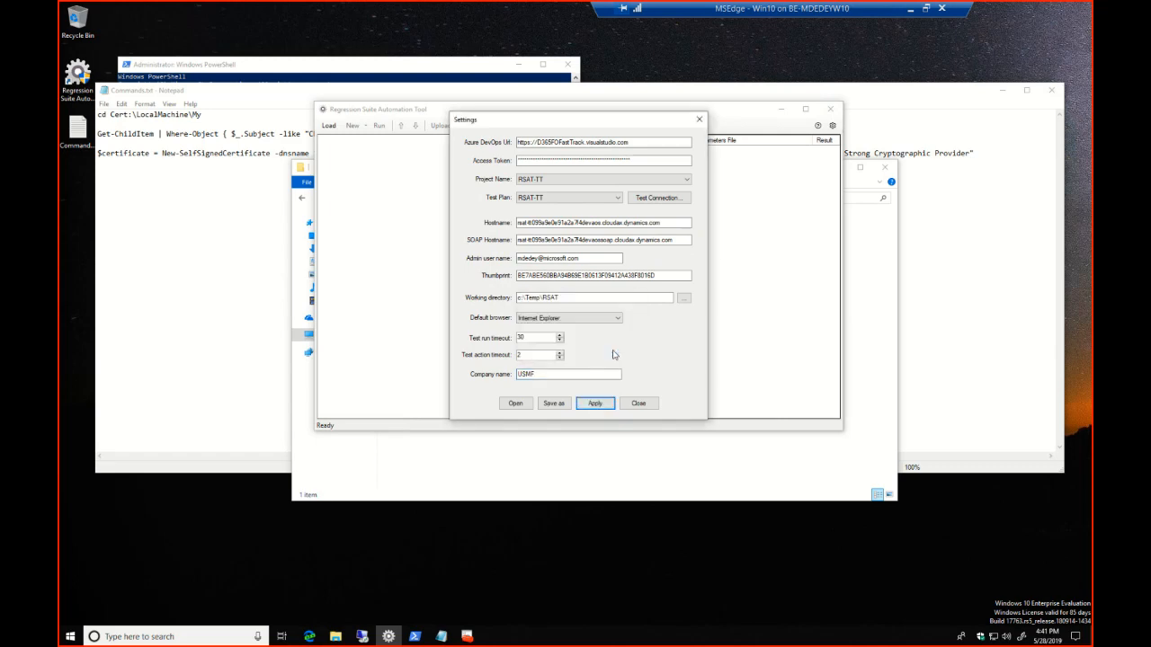
Save the current settings to a configuration file named Tier1 in the Documents folder
{"action": "left_click", "coordinate": [552, 403]}
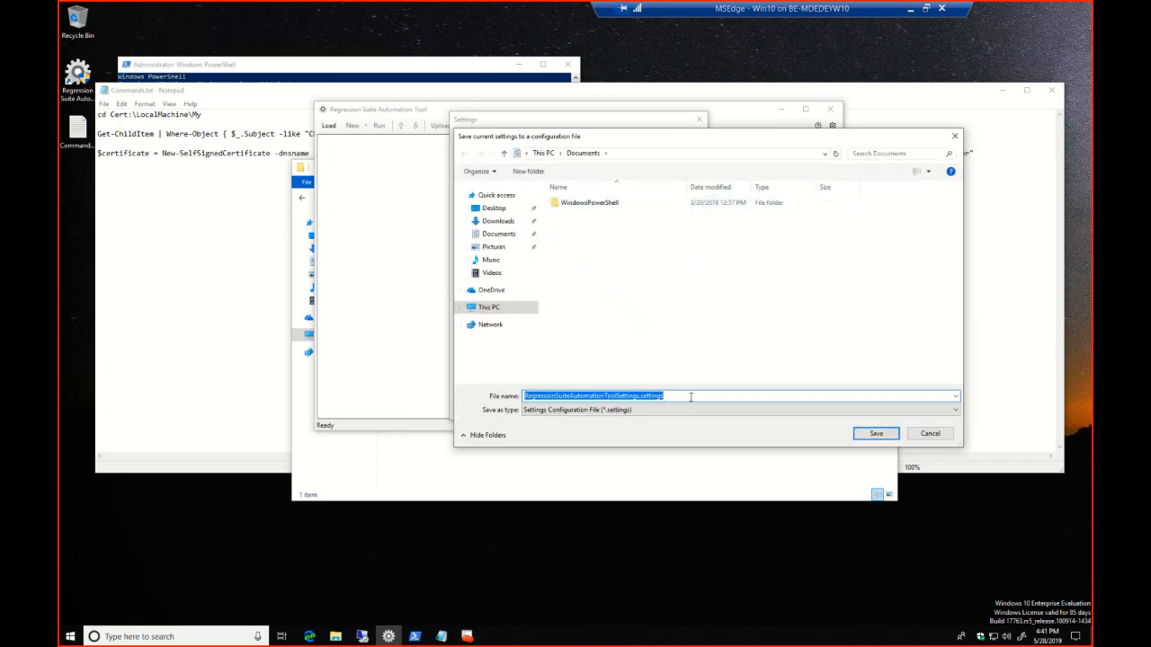
{"action": "type", "text": "Tes"}
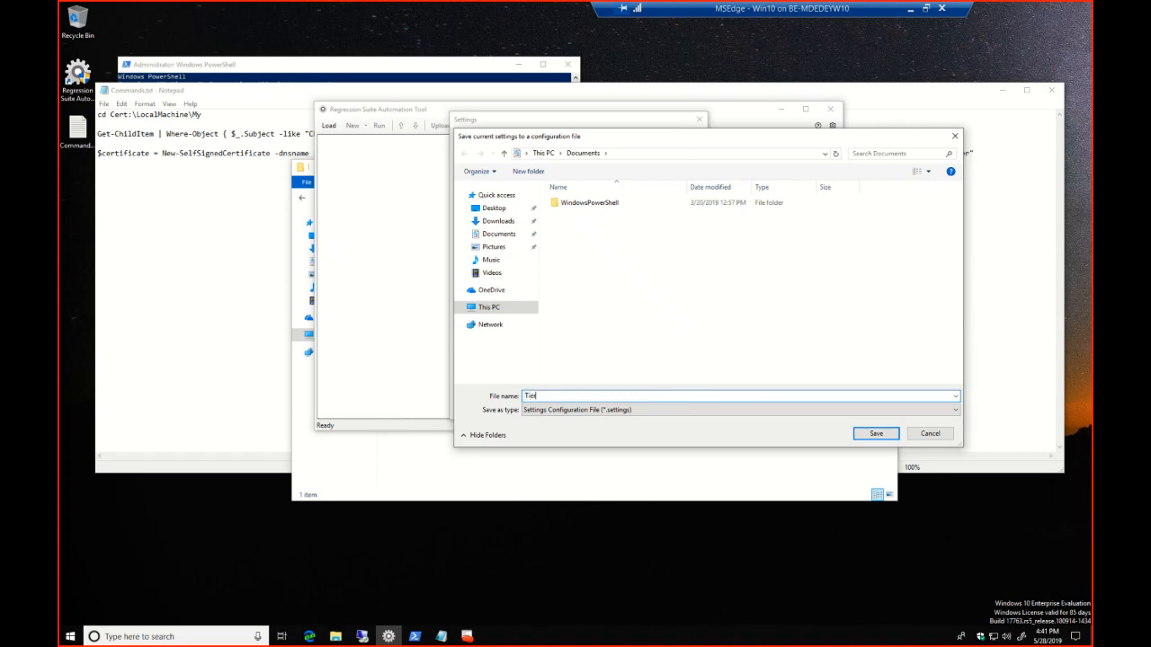
{"action": "type", "text": "r1"}
{"action": "left_click", "coordinate": [868, 434]}
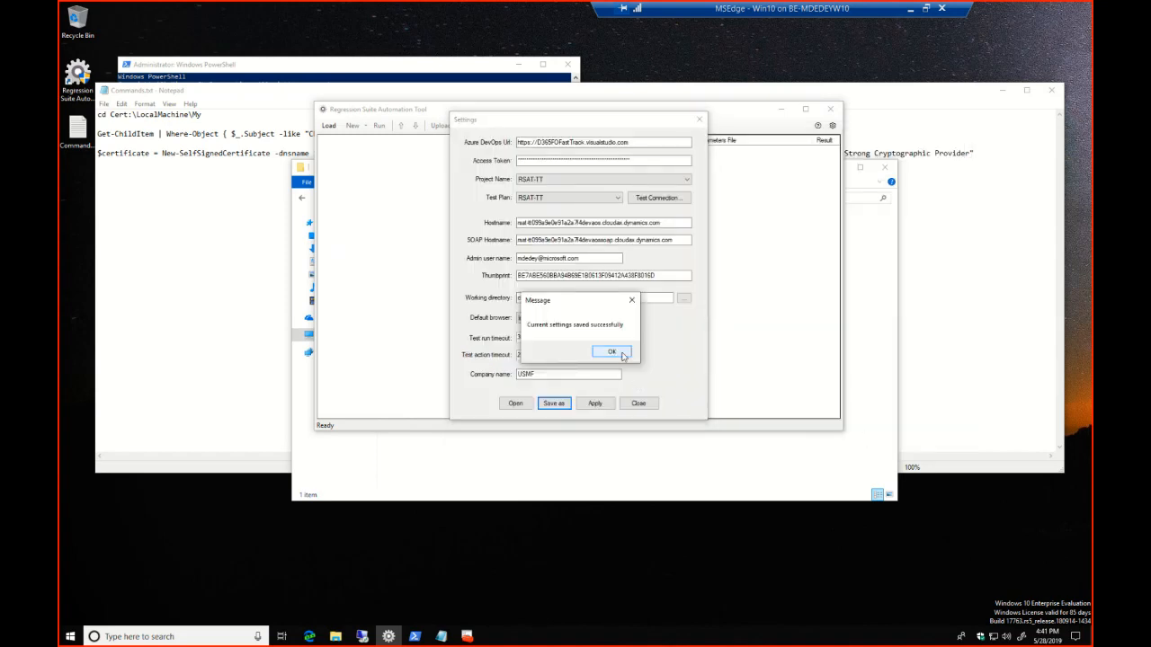
{"action": "left_click", "coordinate": [611, 350]}
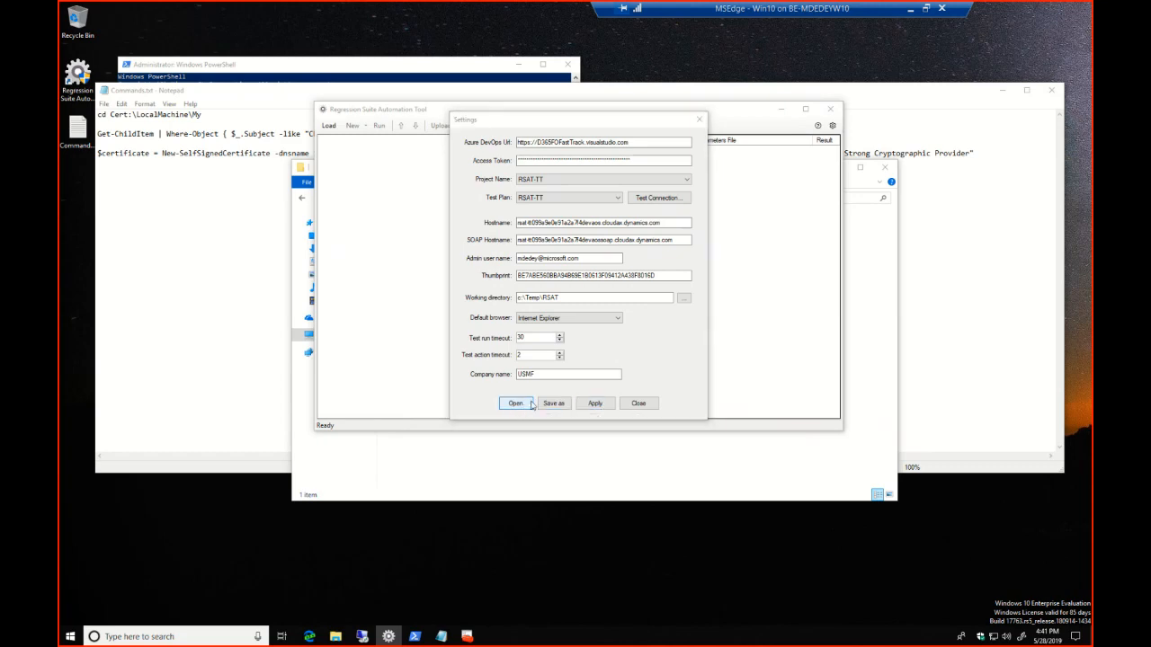
Check that the saved configuration file is available for loading without loading it, and close the settings
{"action": "left_click", "coordinate": [515, 403]}
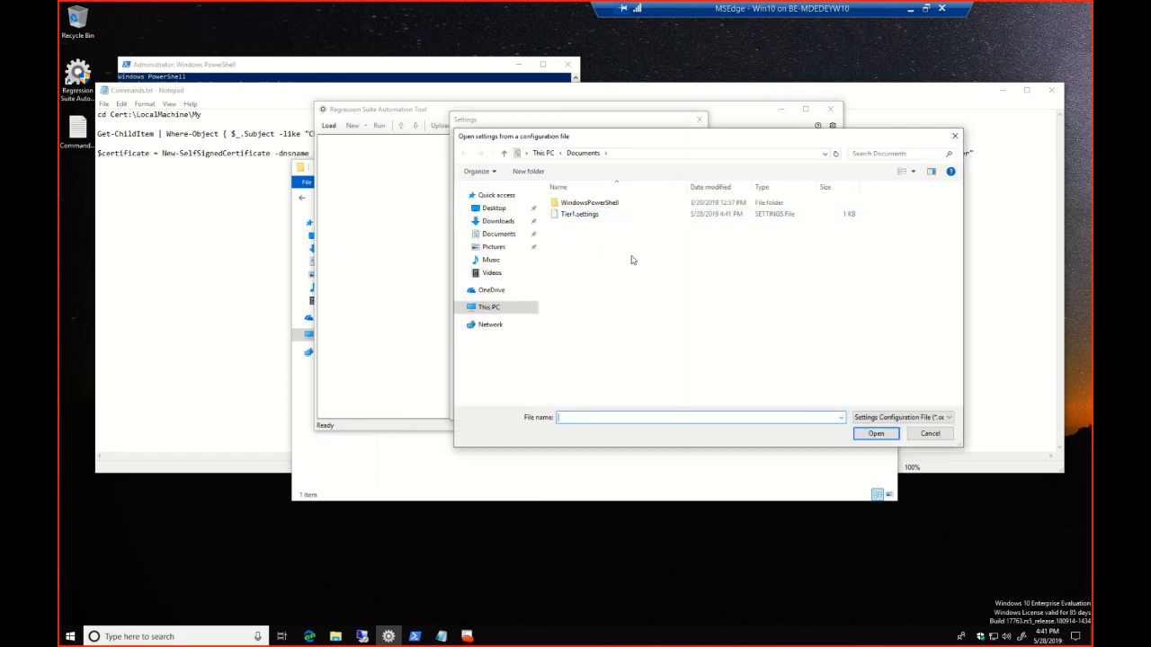
{"action": "left_click", "coordinate": [929, 433]}
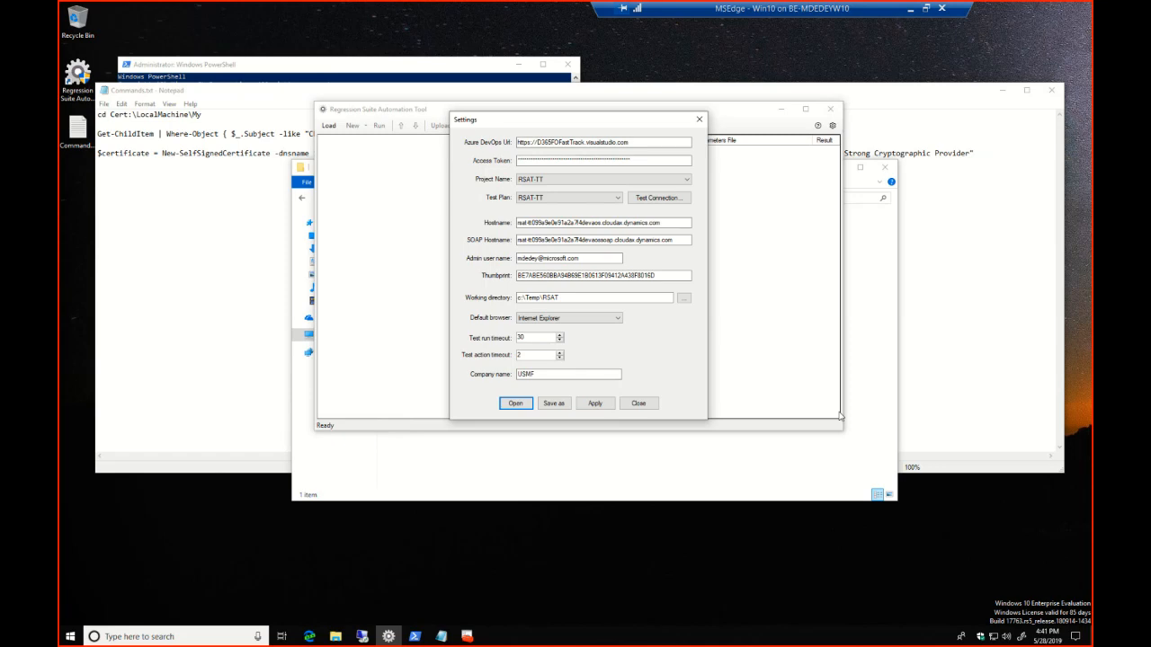
{"action": "left_click", "coordinate": [639, 403]}
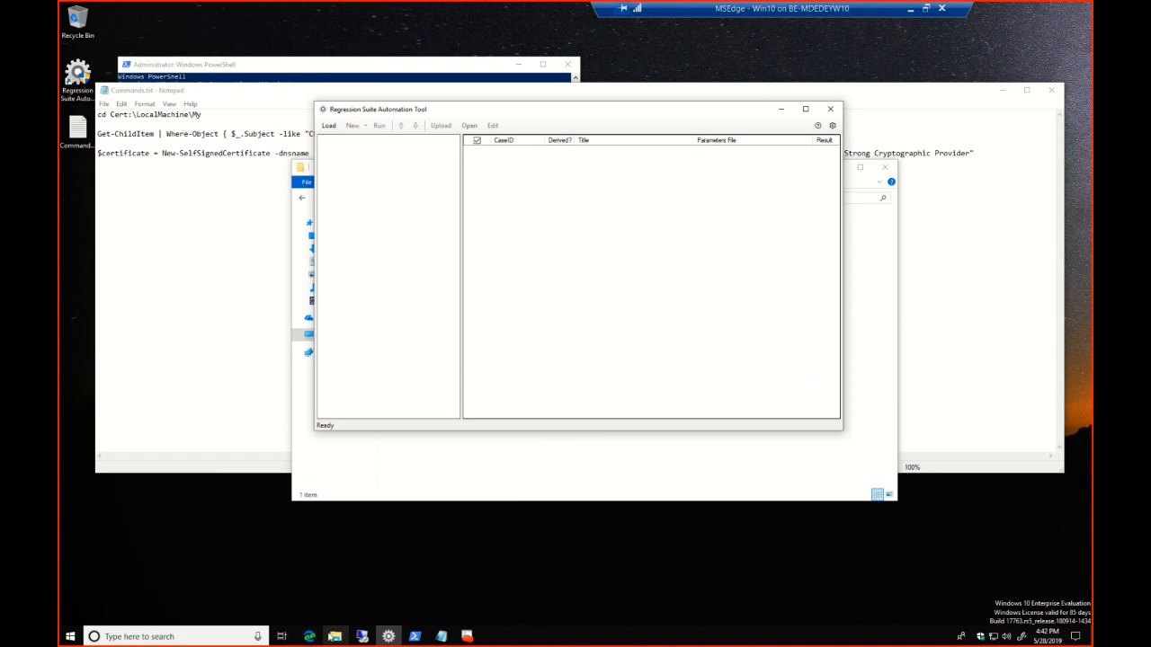
Switch to the browser, close the rsat-tt Finance and Operations tab, and open the bookmarked StandardAcceptance environment in a new tab
{"action": "mouse_move", "coordinate": [313, 641]}
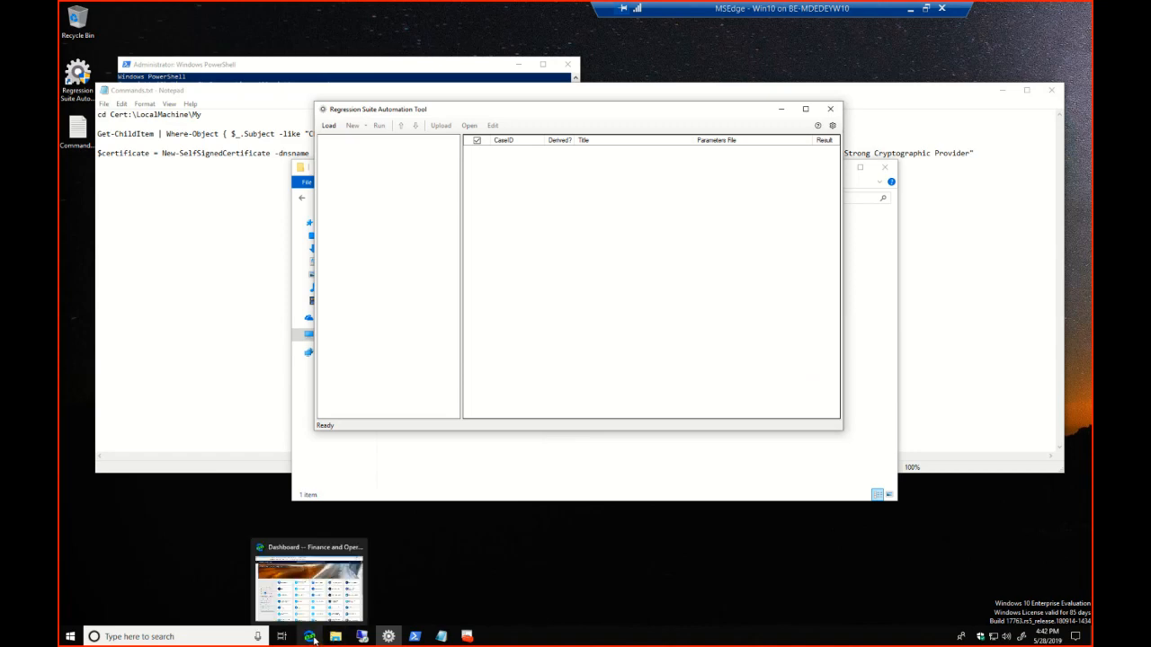
{"action": "left_click", "coordinate": [311, 638]}
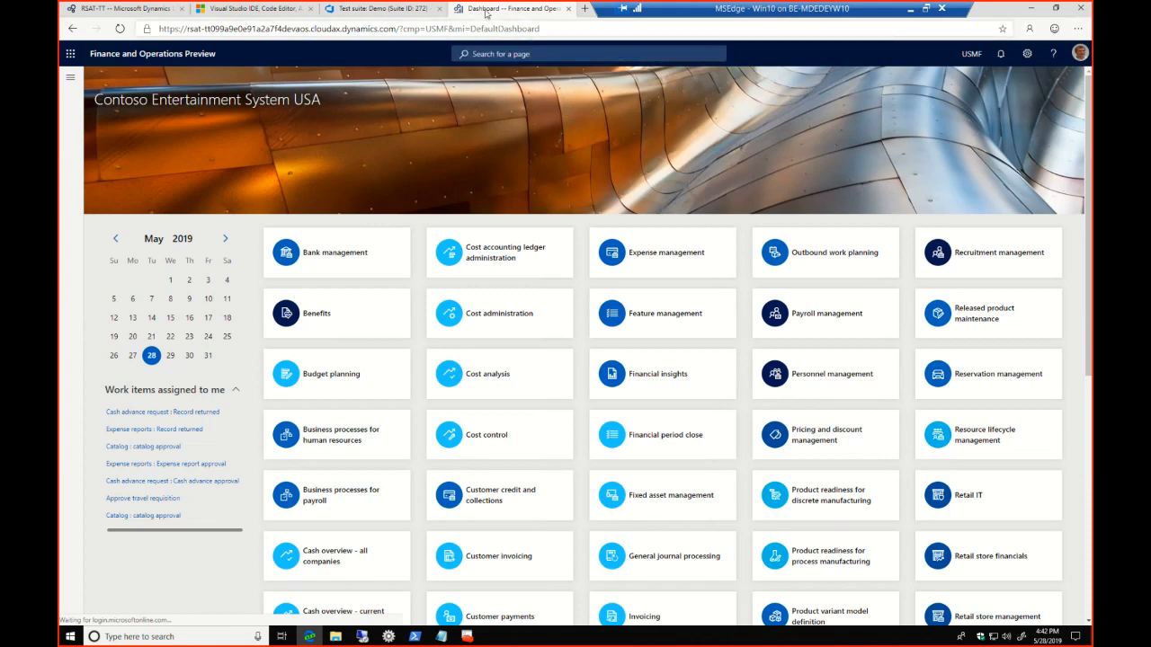
{"action": "left_click", "coordinate": [437, 10]}
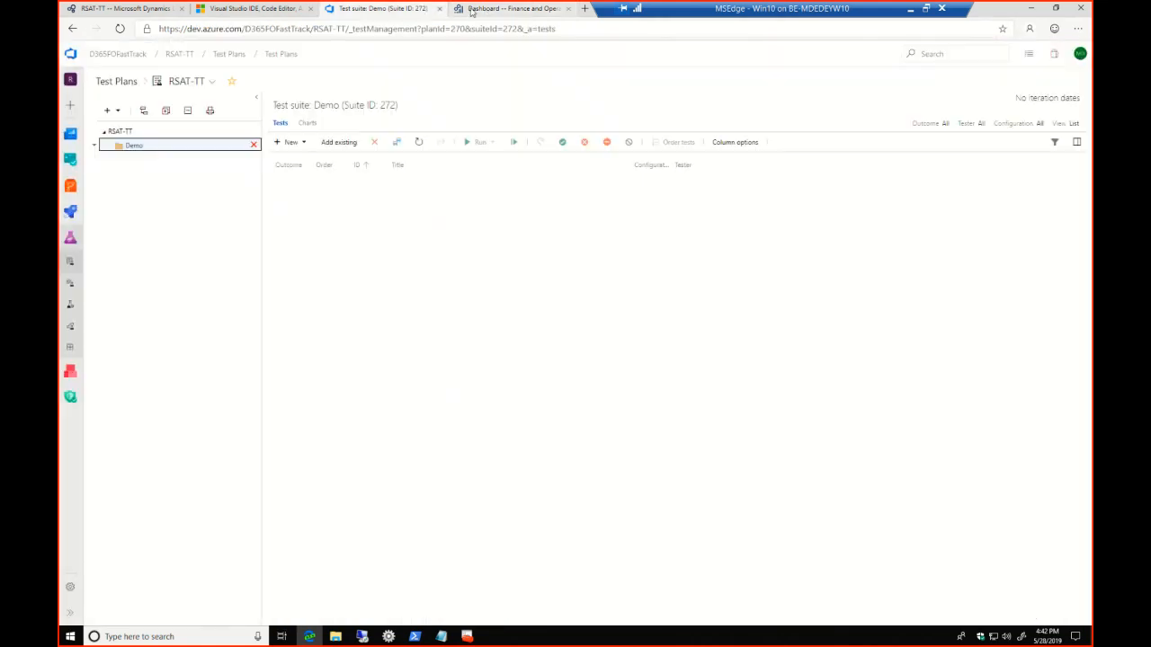
{"action": "left_click", "coordinate": [471, 10]}
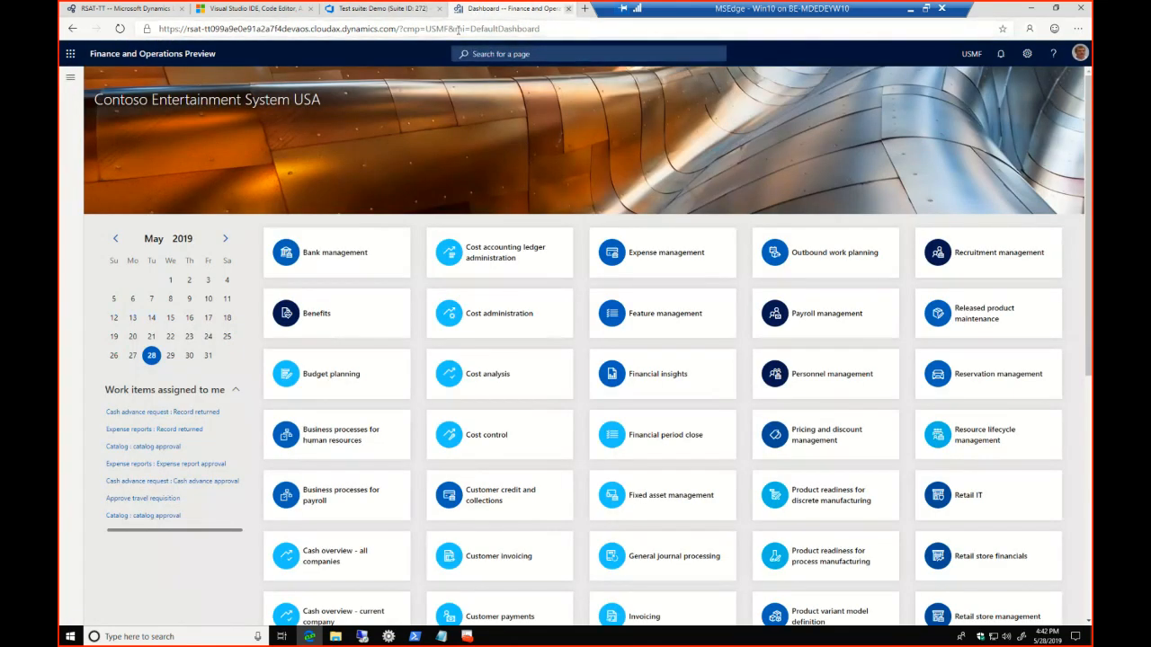
{"action": "key", "text": "ctrl+w"}
{"action": "left_click", "coordinate": [455, 10]}
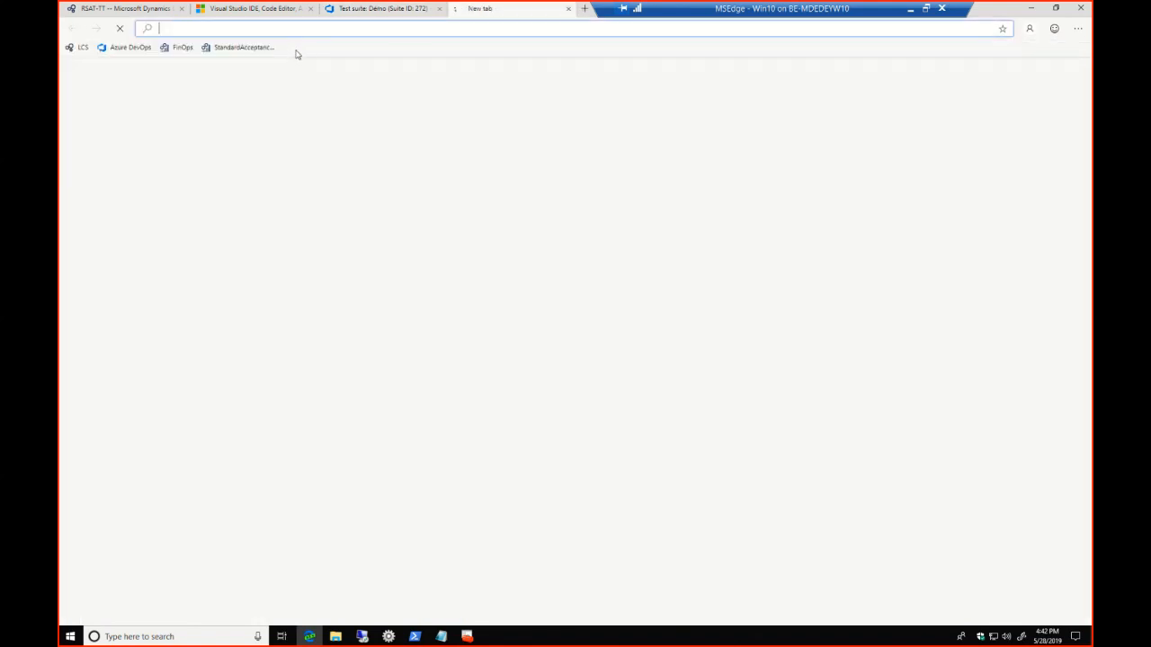
{"action": "left_click", "coordinate": [260, 48]}
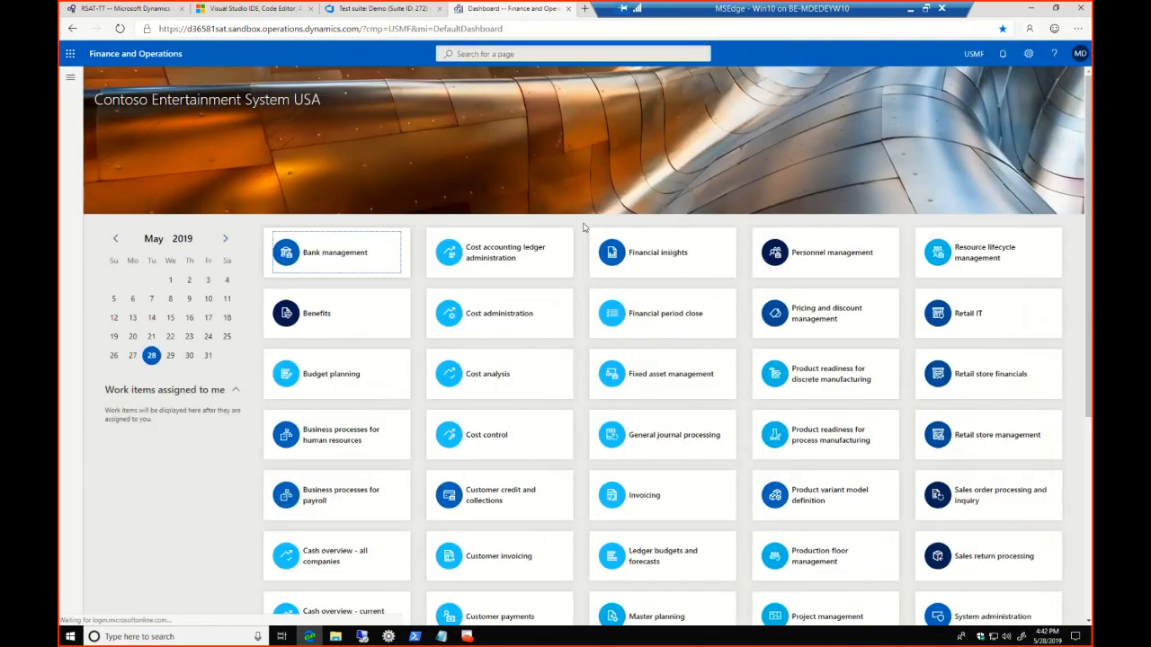
Start a new Task recorder recording named T0101-CreateProduct
{"action": "left_click", "coordinate": [1028, 54]}
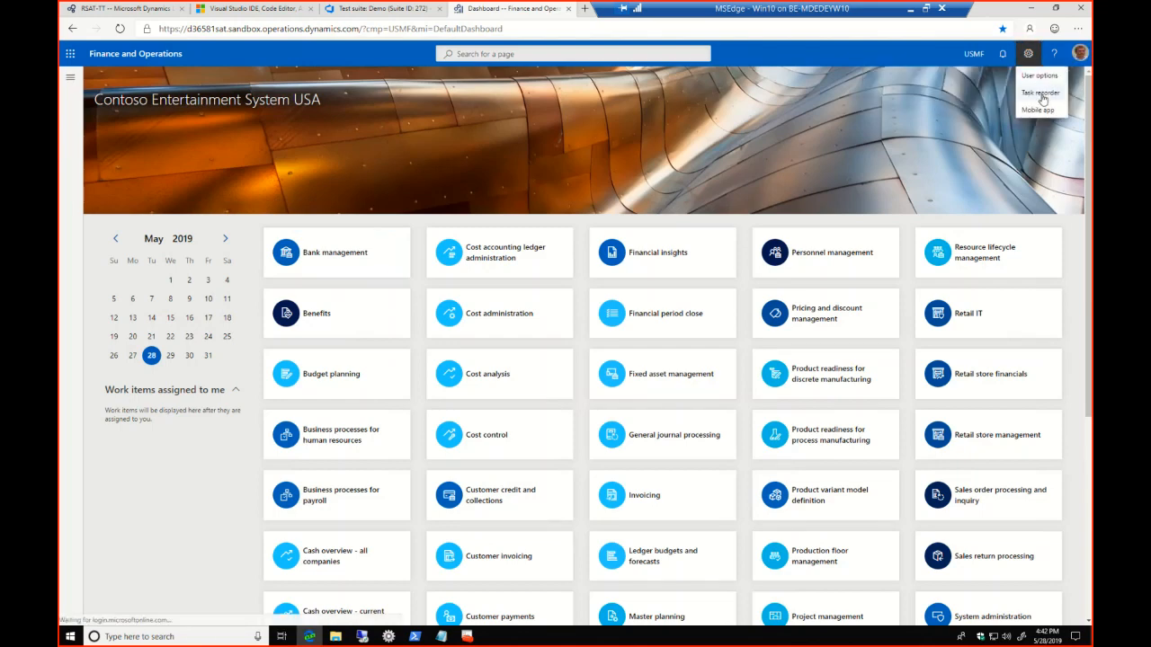
{"action": "left_click", "coordinate": [1040, 92]}
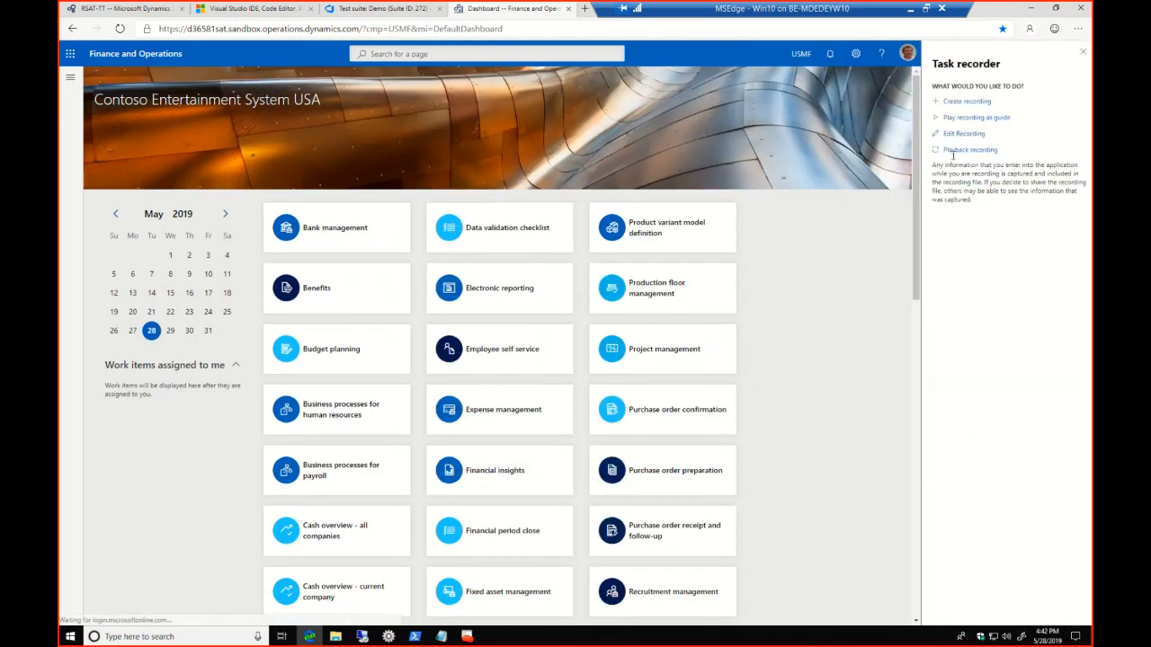
{"action": "left_click", "coordinate": [966, 101]}
{"action": "left_click", "coordinate": [958, 156]}
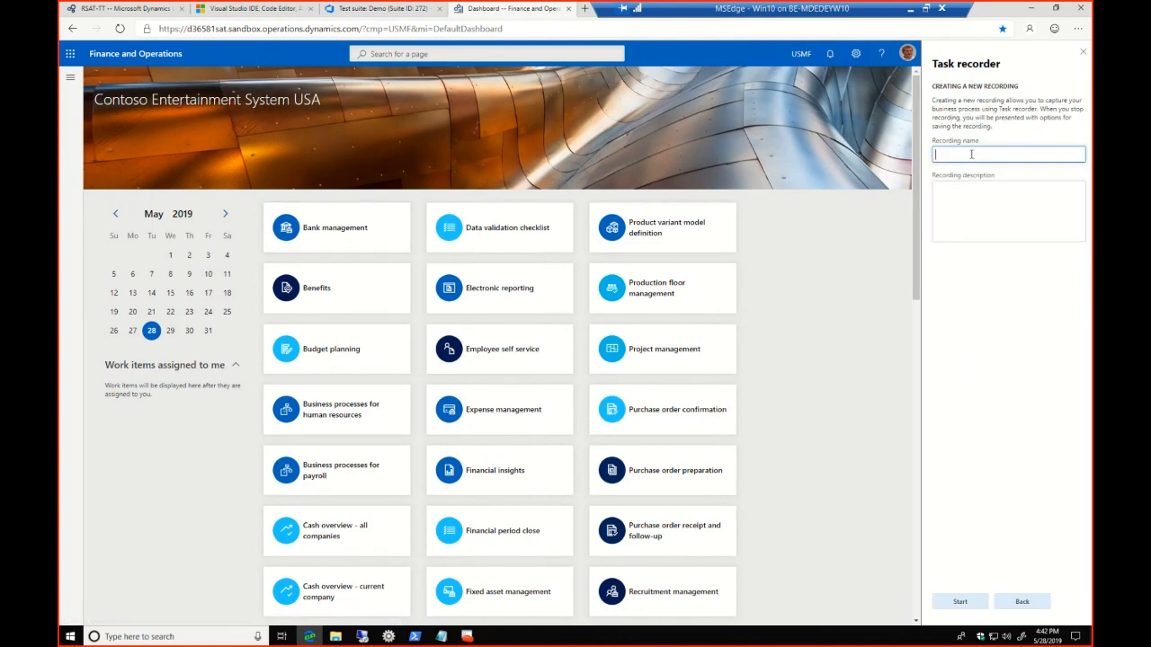
{"action": "type", "text": "T0101-CreateProduct"}
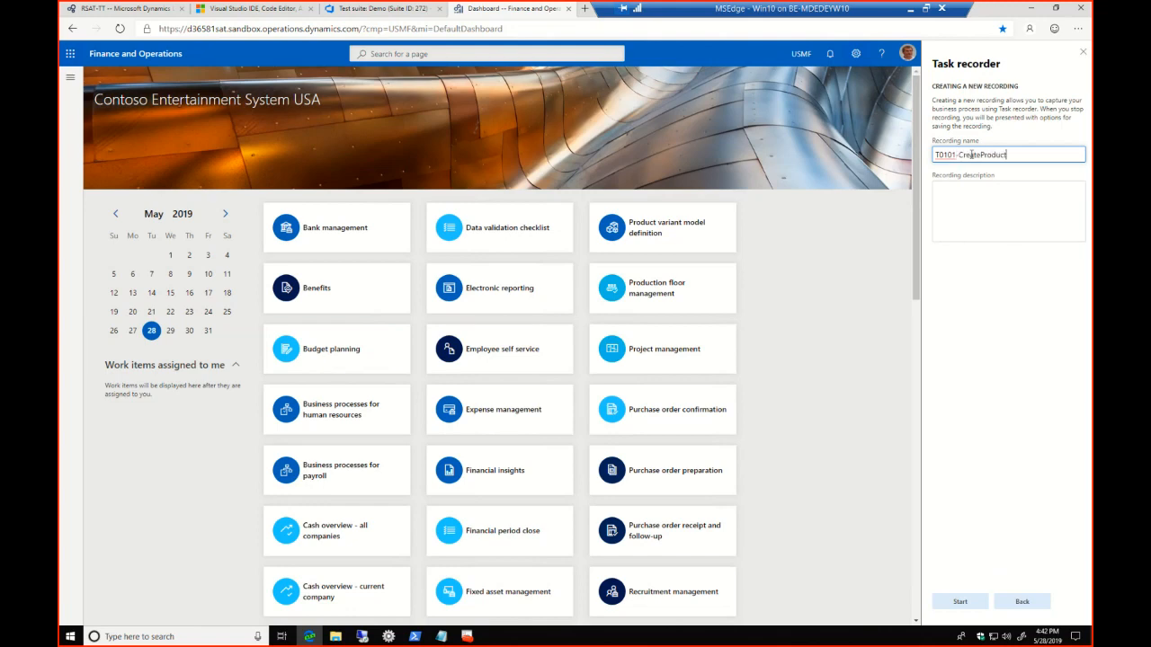
{"action": "left_click", "coordinate": [964, 604]}
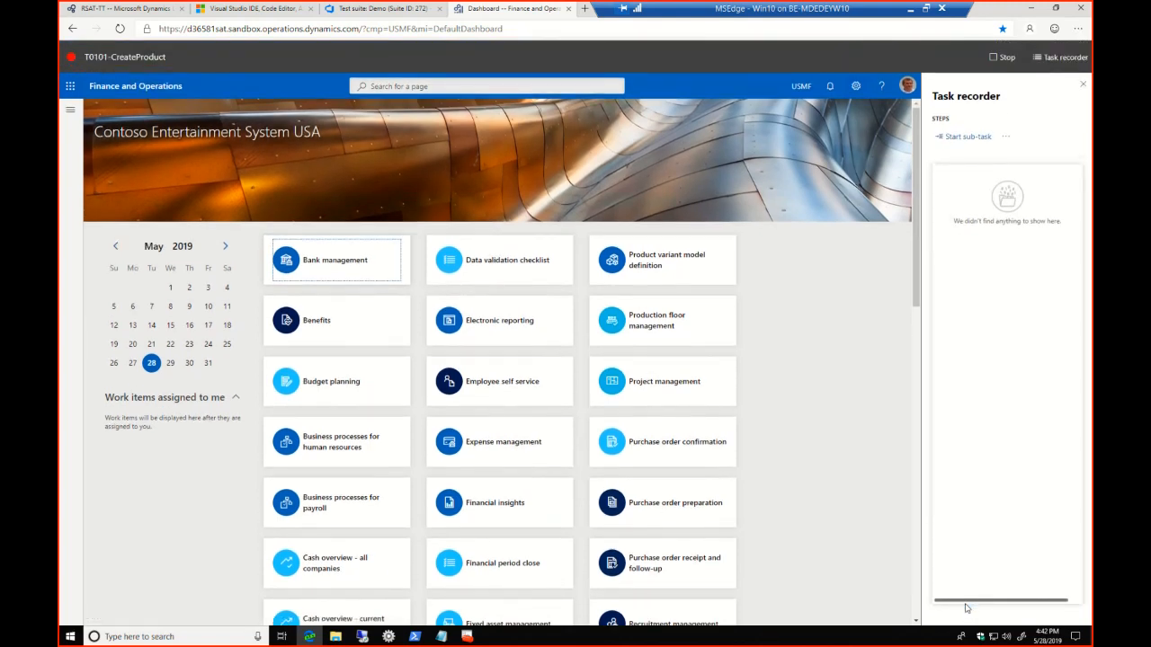
Open the Released products page of Product information management and start a new released product
{"action": "left_click", "coordinate": [75, 113]}
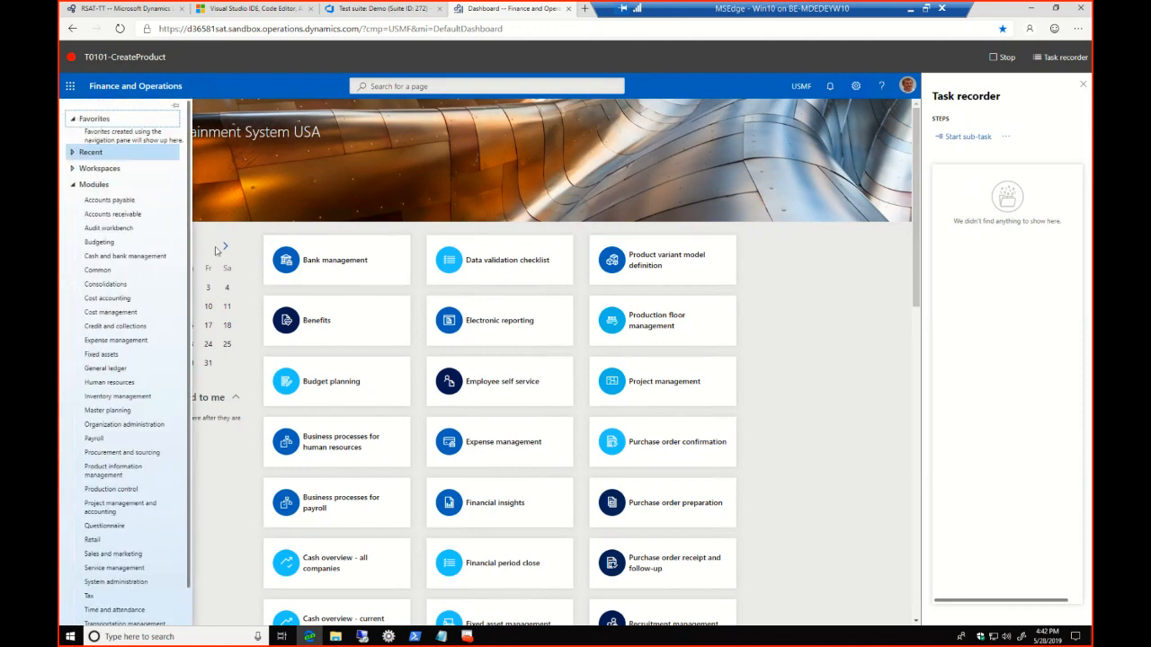
{"action": "left_click", "coordinate": [133, 472]}
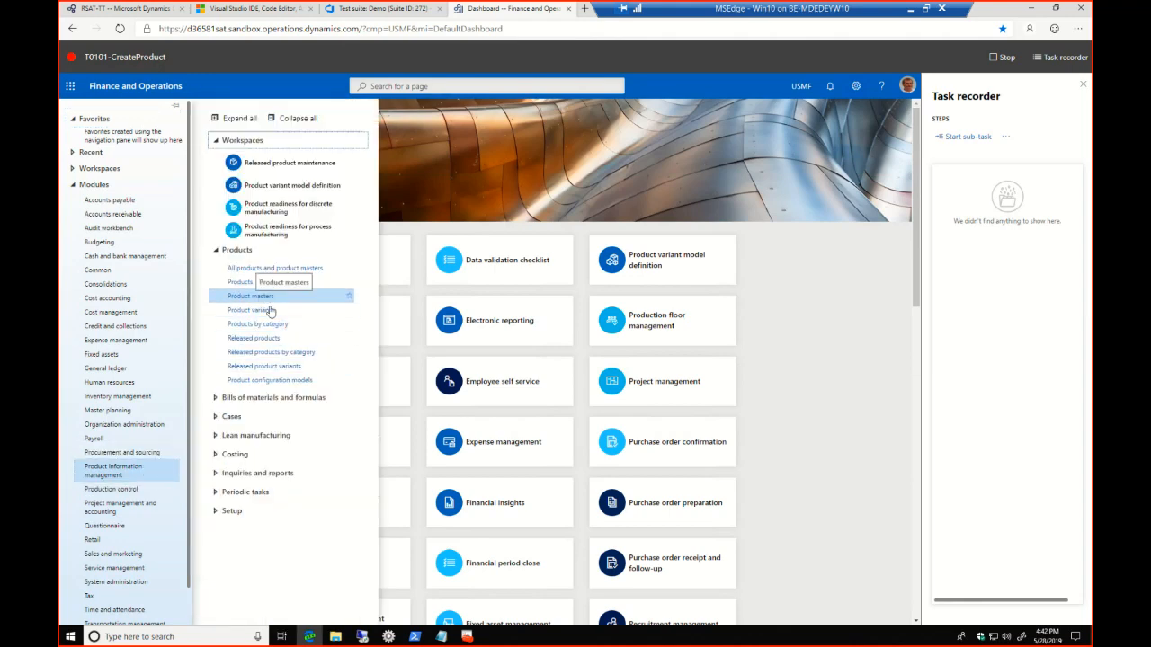
{"action": "left_click", "coordinate": [255, 337]}
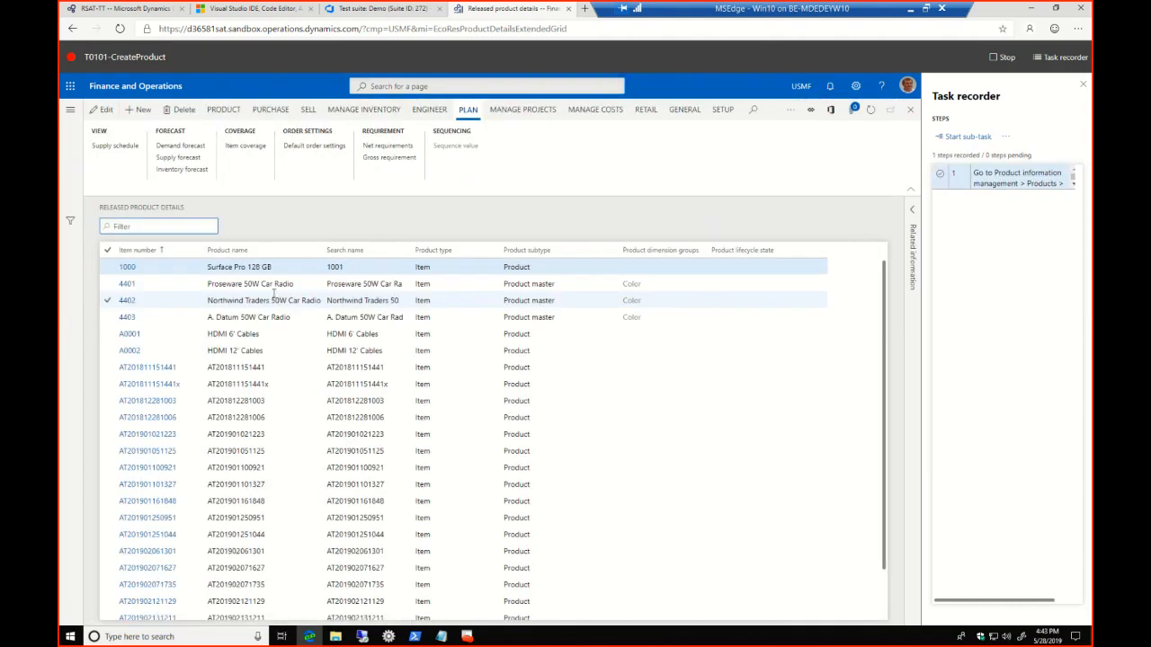
{"action": "left_click", "coordinate": [140, 110]}
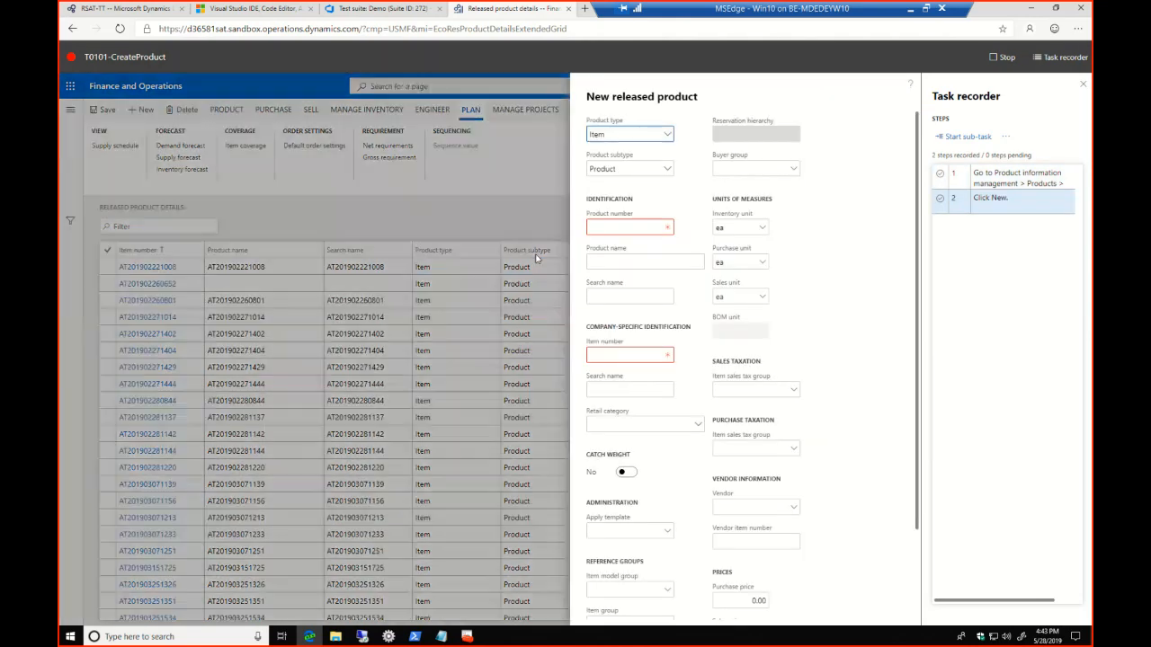
{"action": "left_click", "coordinate": [588, 230]}
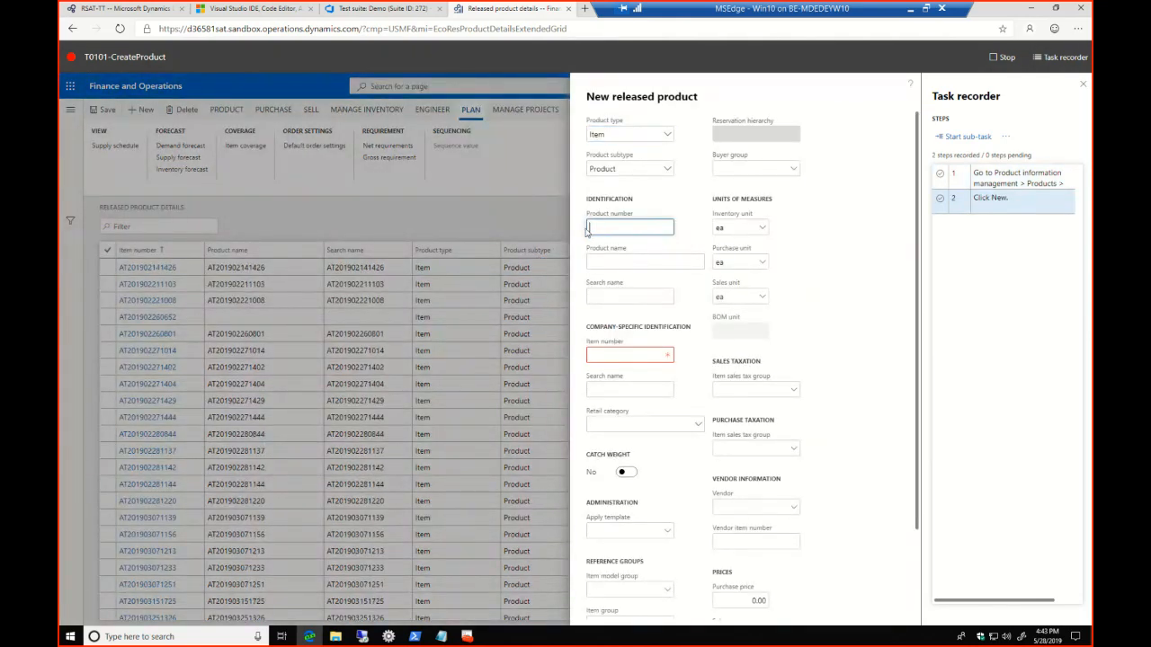
{"action": "type", "text": "AT201905"}
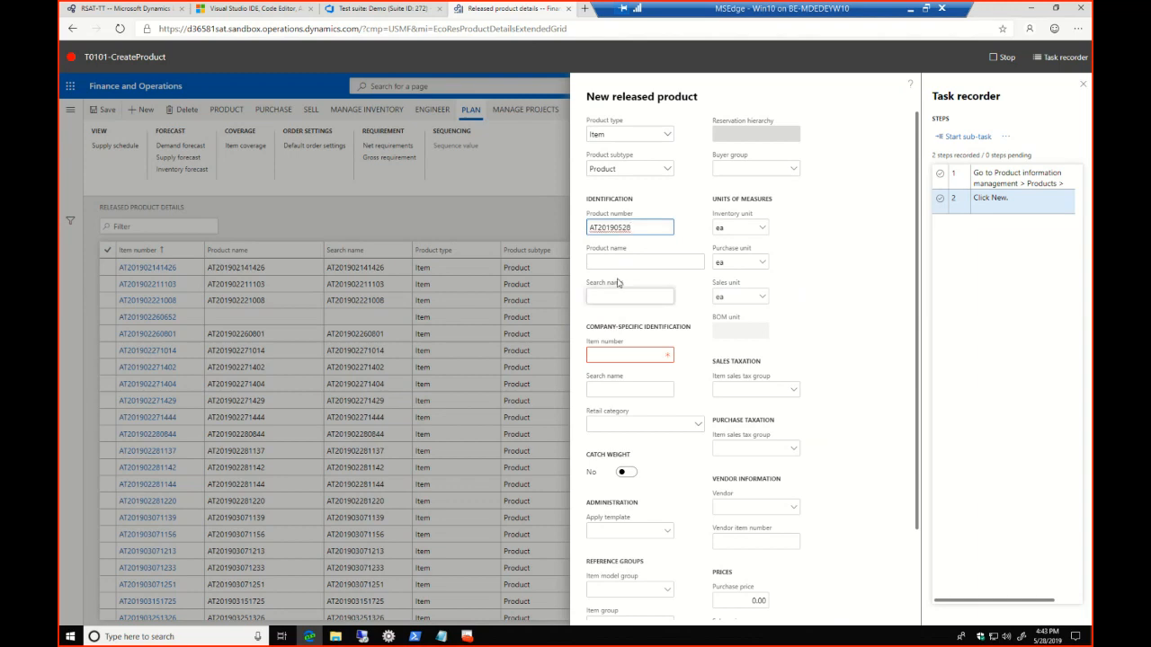
{"action": "type", "text": "281"}
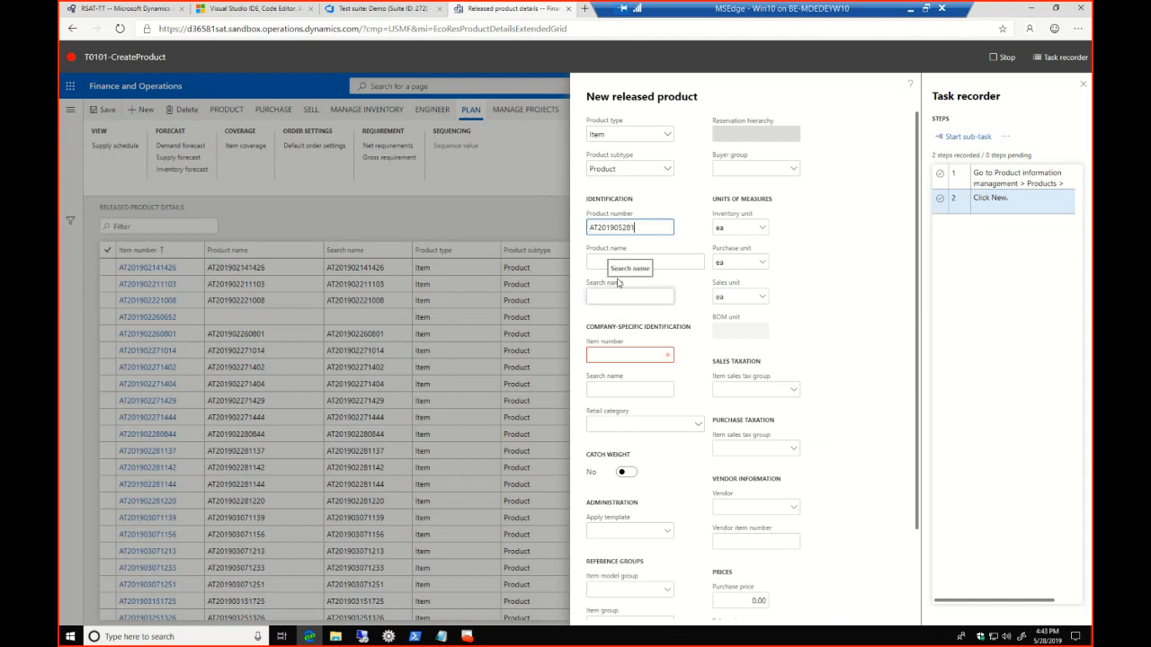
{"action": "type", "text": "643"}
{"action": "left_click", "coordinate": [609, 358]}
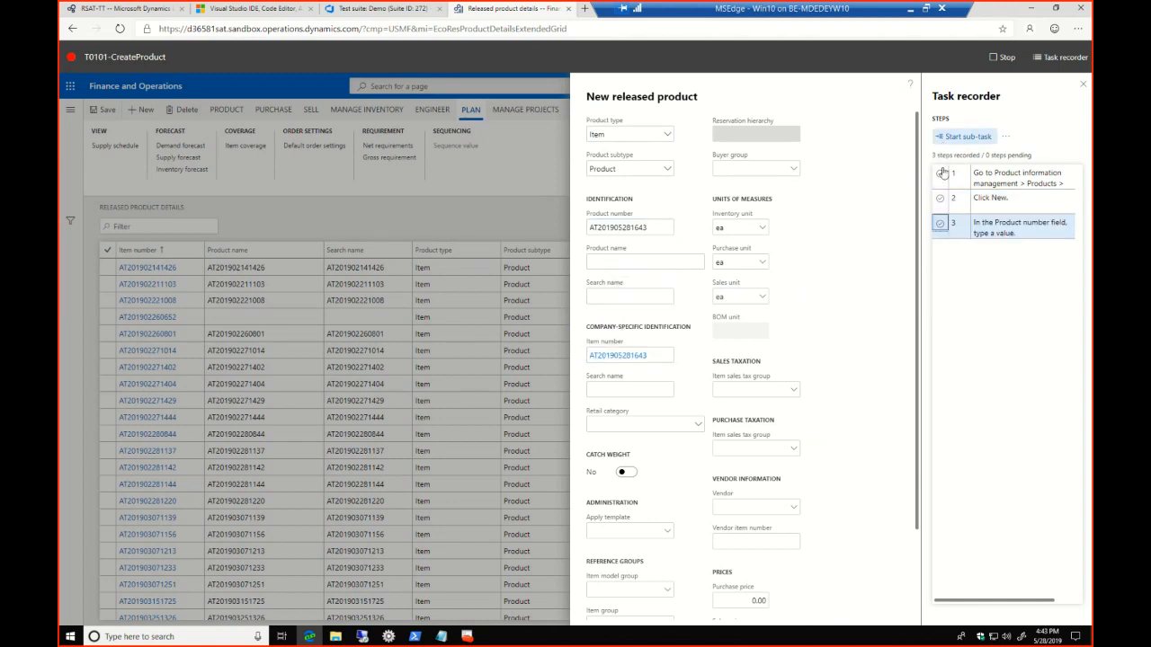
{"action": "left_click_drag", "start_coordinate": [917, 147], "coordinate": [934, 556]}
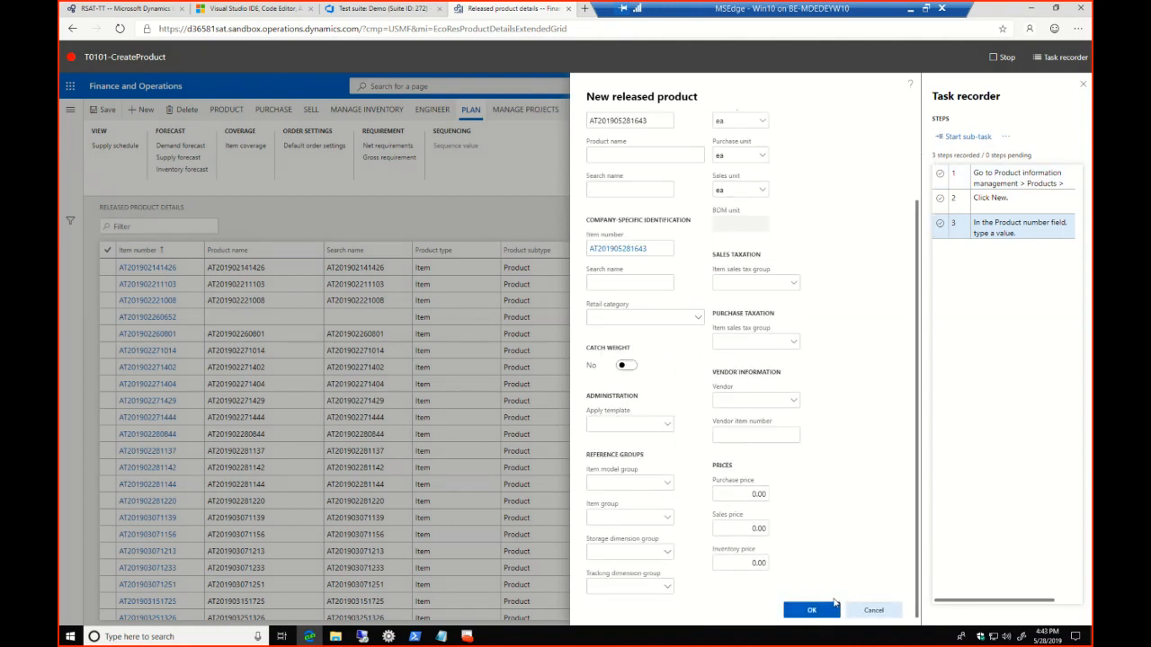
{"action": "left_click", "coordinate": [834, 607]}
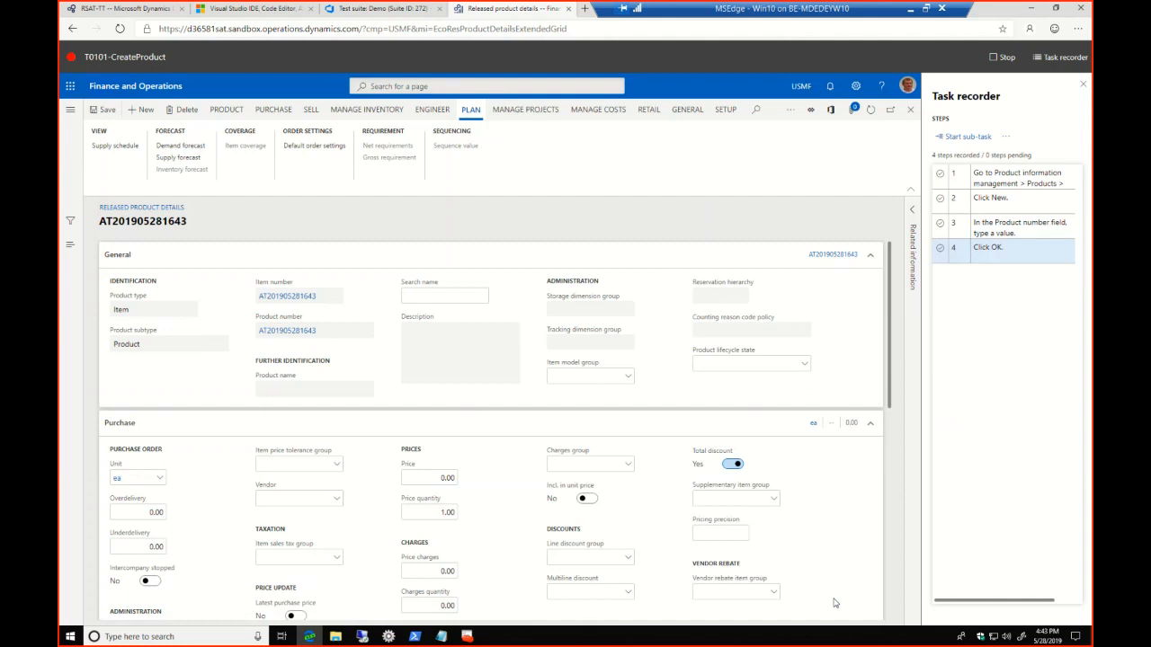
{"action": "left_click", "coordinate": [995, 60]}
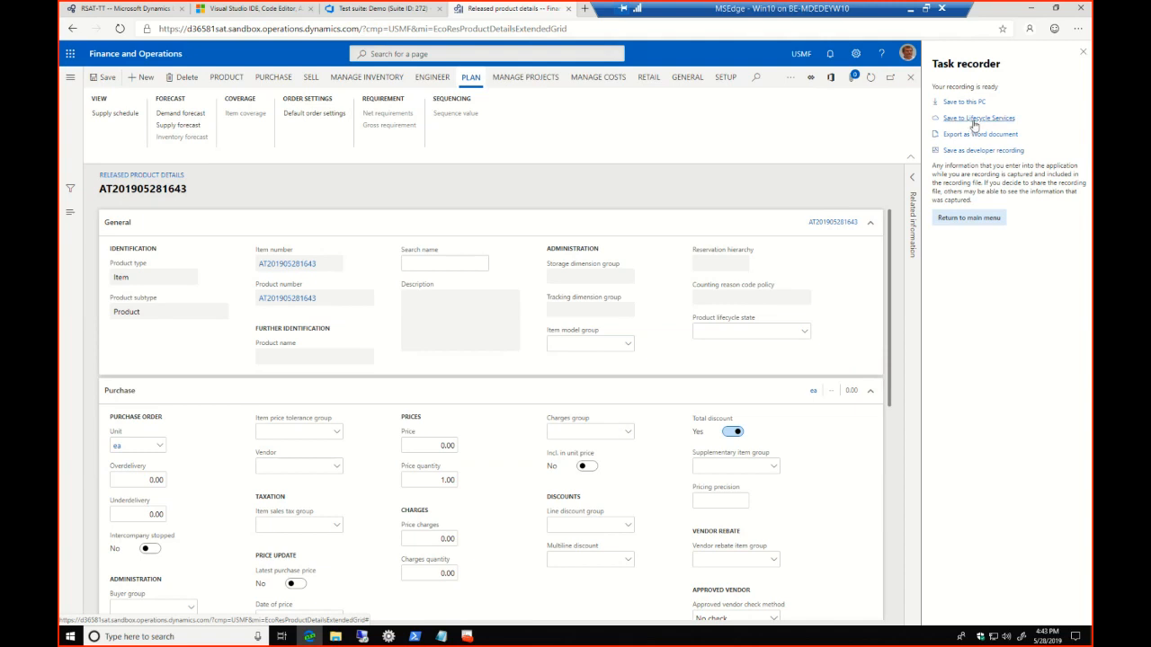
Try to save the recording to Lifecycle Services under T01-DesignToStock > T0101-CreateProduct in library RSAT-TT (225458)
{"action": "left_click", "coordinate": [973, 125]}
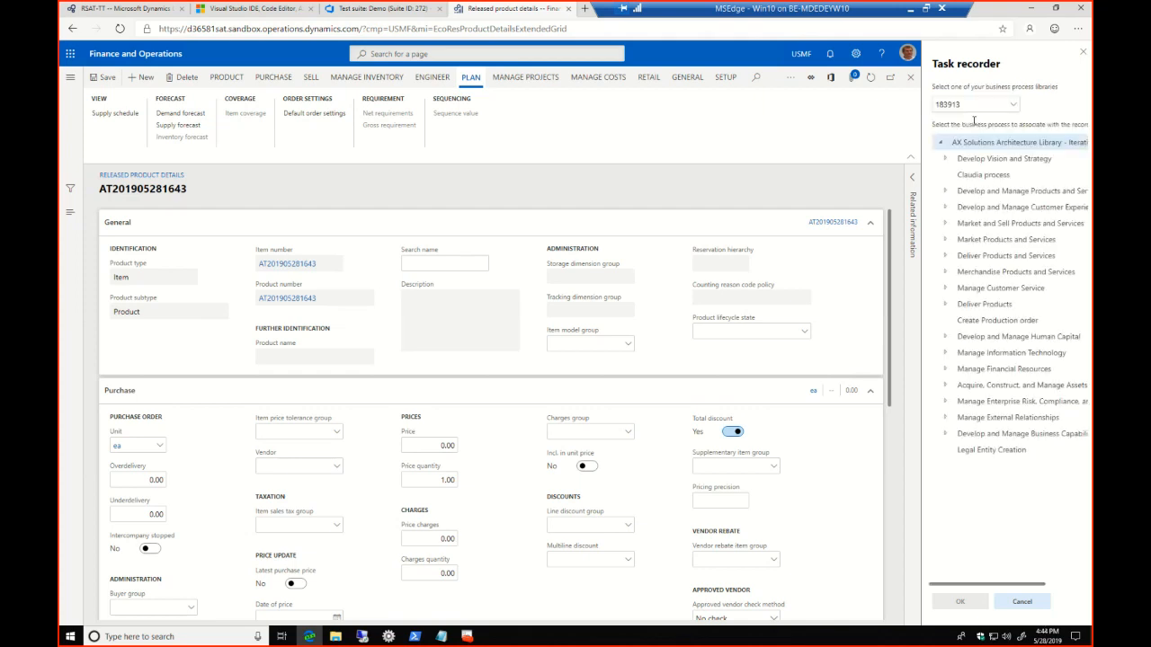
{"action": "left_click", "coordinate": [1013, 104]}
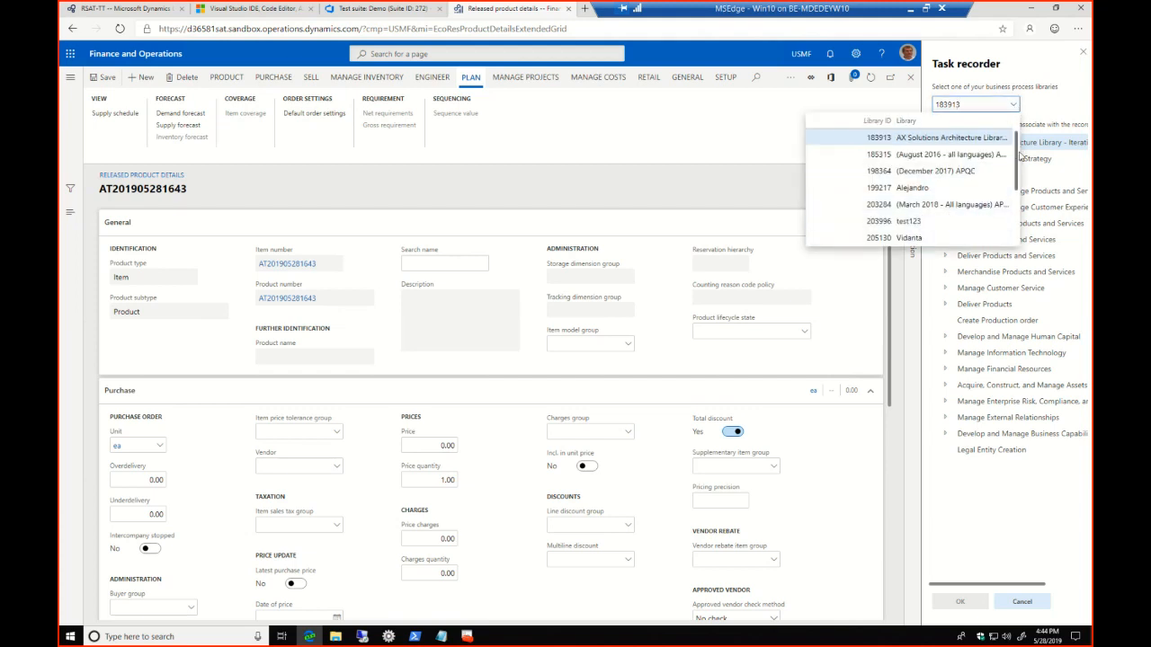
{"action": "scroll", "coordinate": [922, 225], "scroll_direction": "down", "scroll_amount": 3}
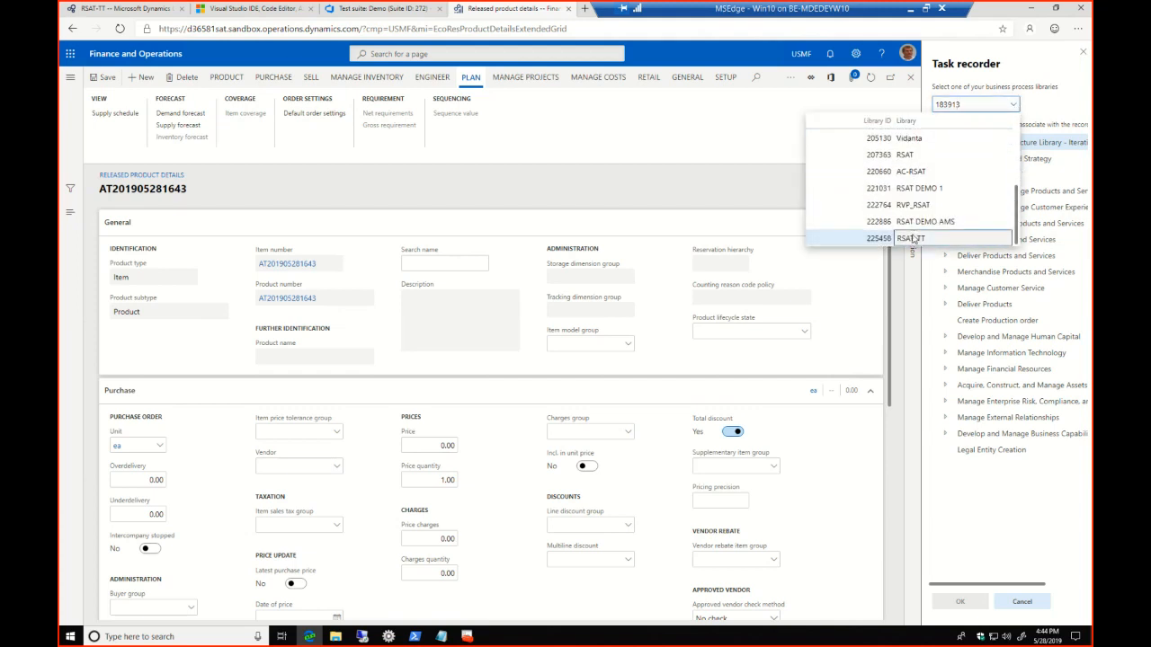
{"action": "left_click", "coordinate": [917, 238]}
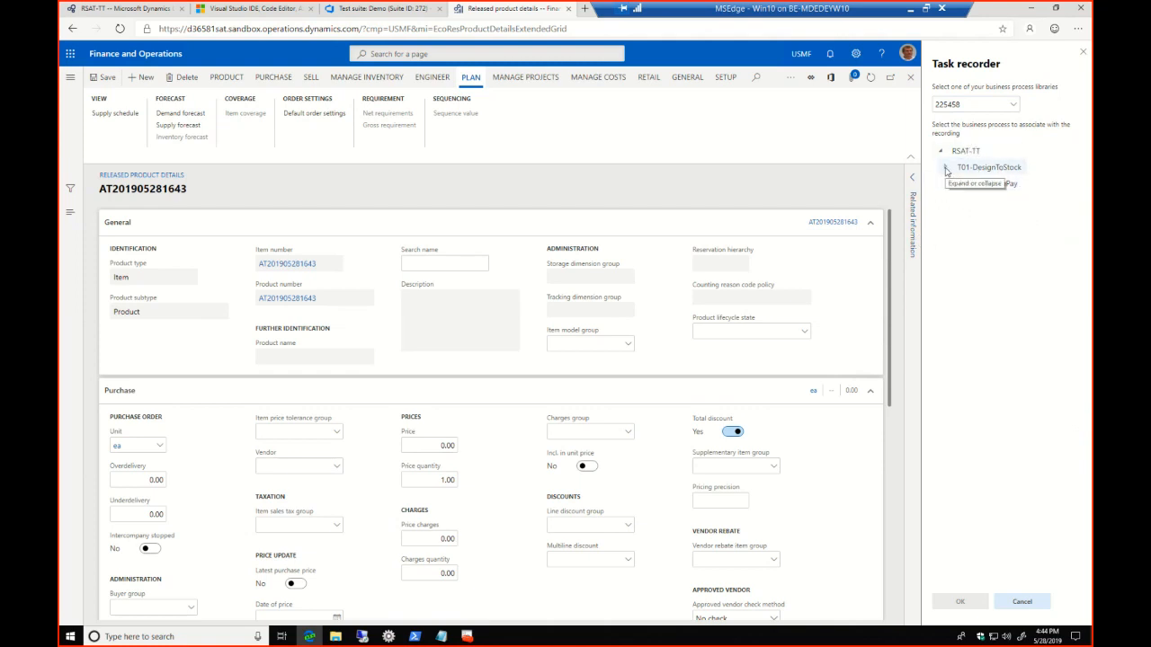
{"action": "left_click", "coordinate": [945, 167]}
{"action": "left_click", "coordinate": [1011, 185]}
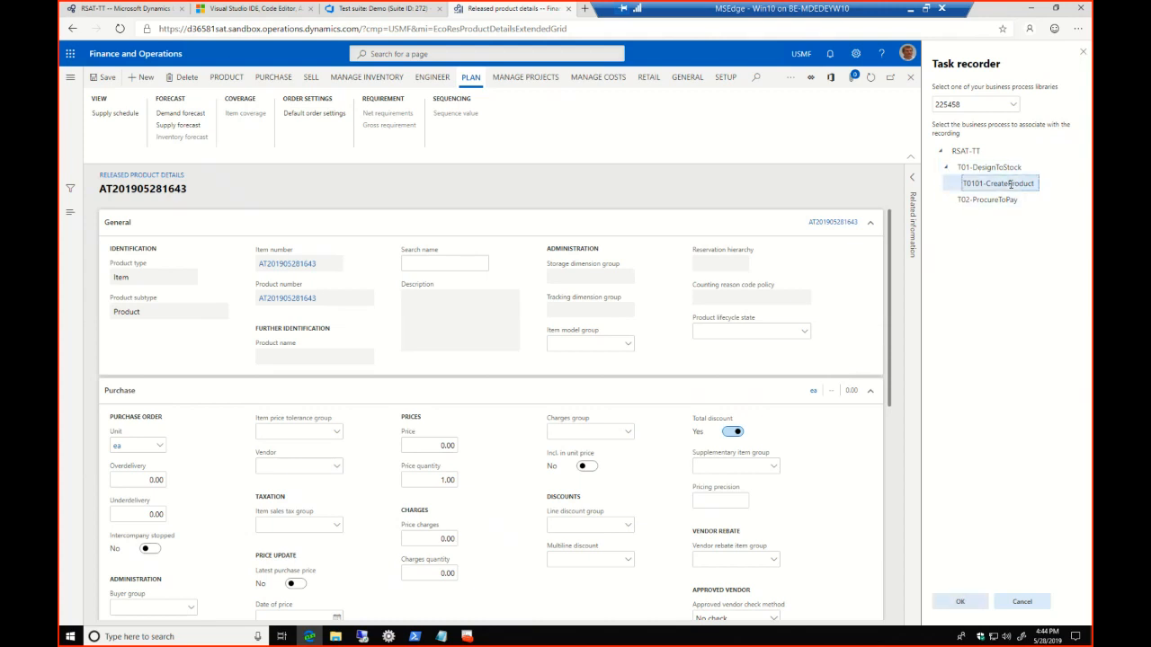
{"action": "left_click", "coordinate": [980, 607]}
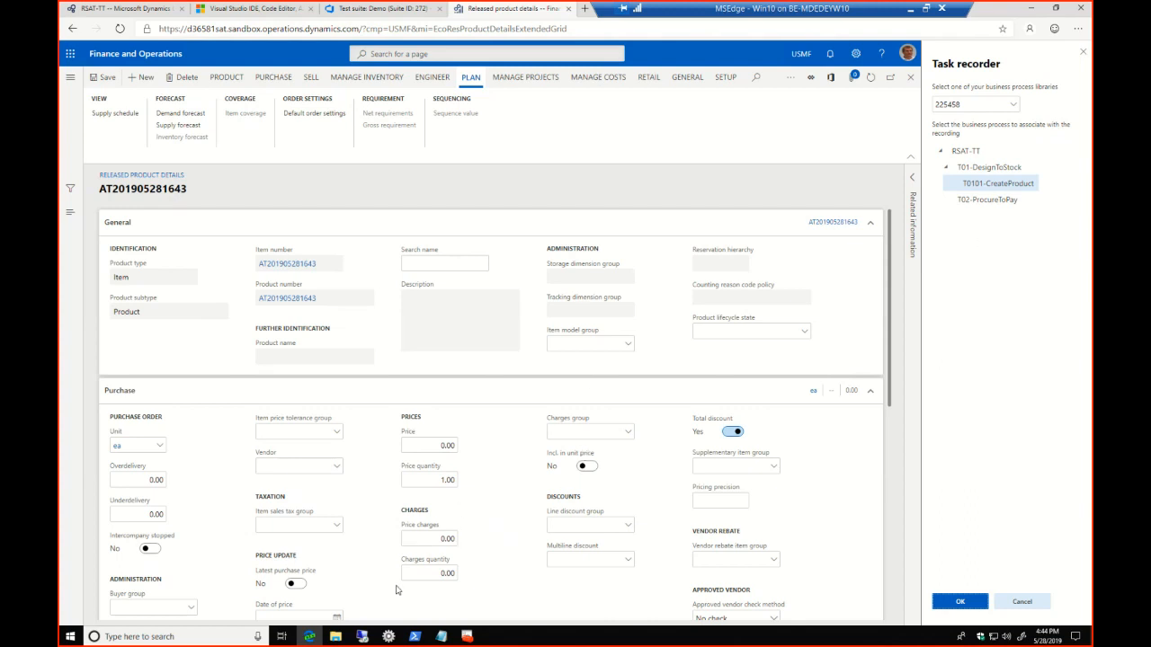
Switch to the RSAT-TT project in Lifecycle Services and open its Business process modeler
{"action": "left_click", "coordinate": [337, 637]}
{"action": "left_click", "coordinate": [835, 167]}
{"action": "left_click", "coordinate": [169, 9]}
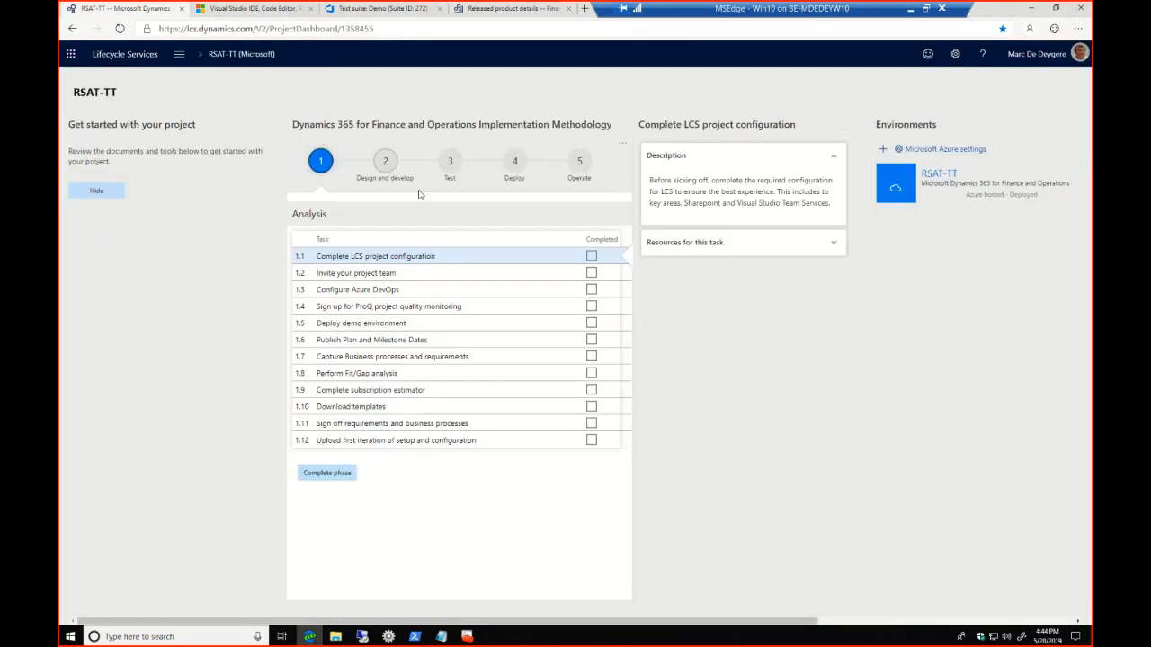
{"action": "left_click", "coordinate": [177, 55]}
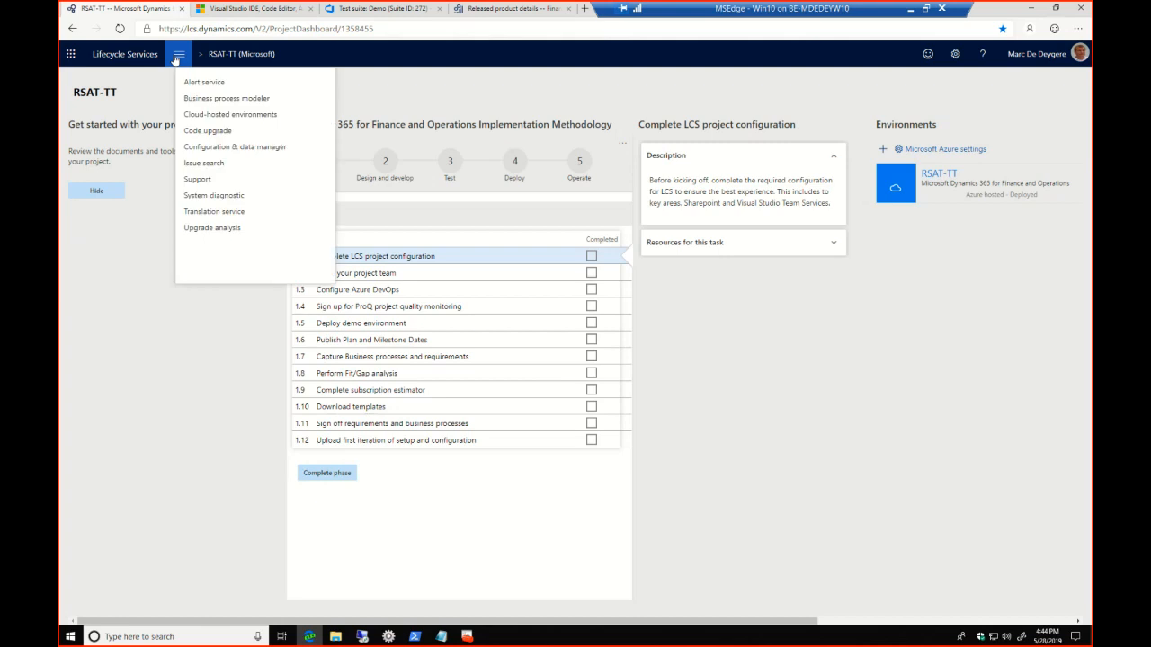
{"action": "left_click", "coordinate": [210, 99]}
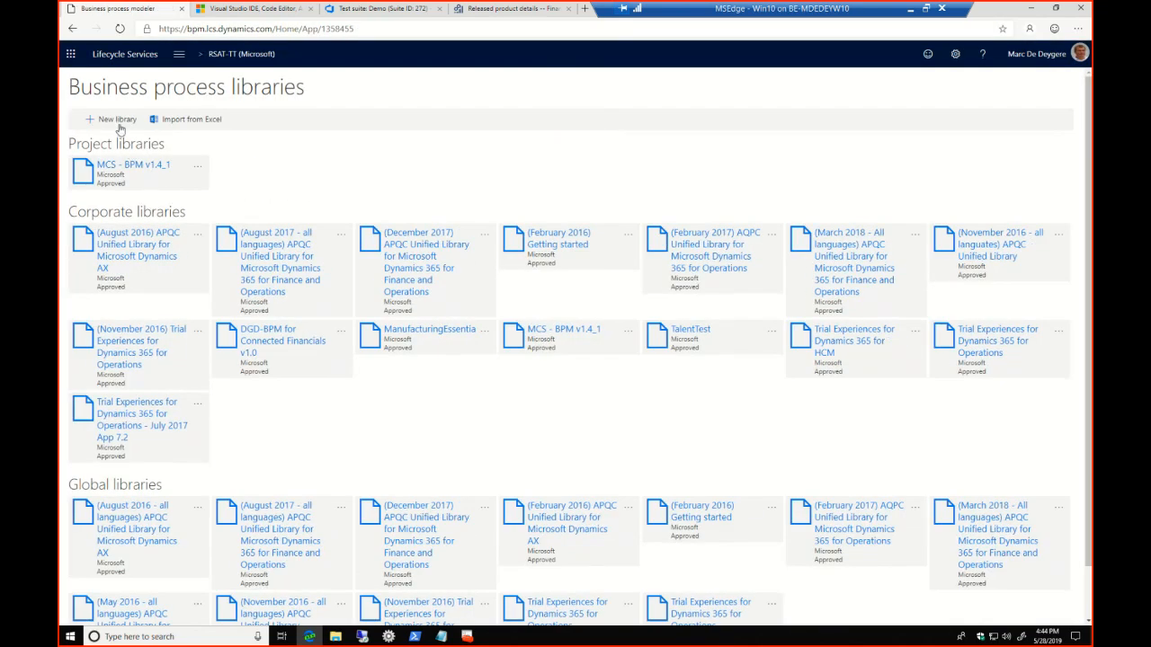
Create a new business process library named RSAT-TT
{"action": "left_click", "coordinate": [119, 121]}
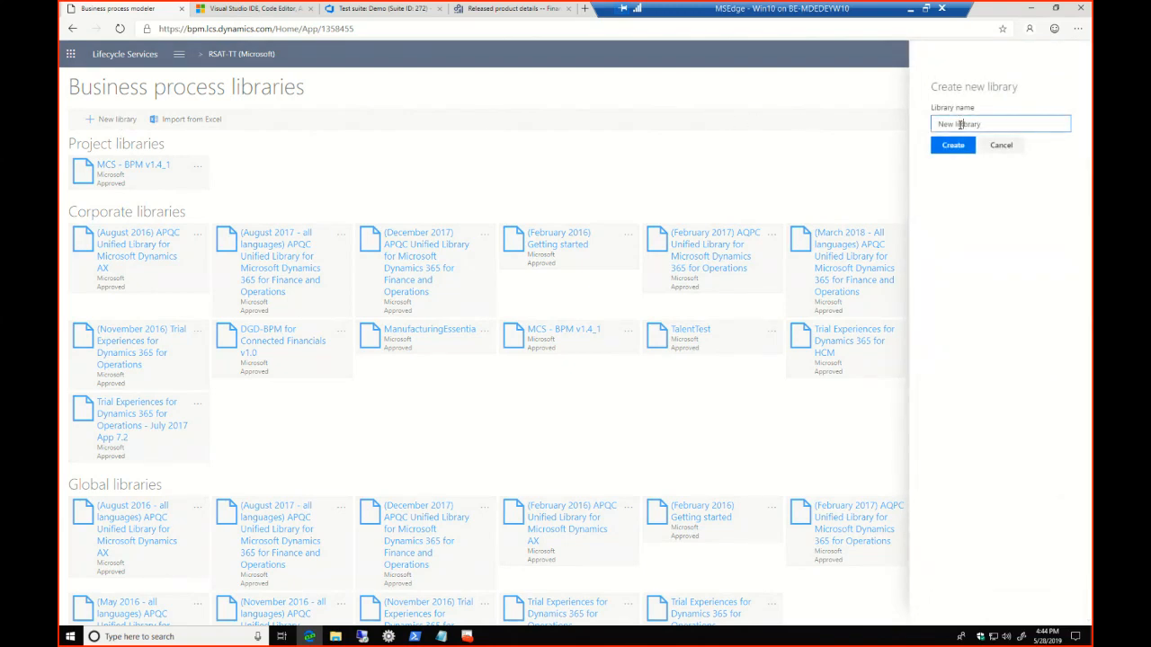
{"action": "triple_click", "coordinate": [976, 125]}
{"action": "type", "text": "RSAT-TT"}
{"action": "left_click", "coordinate": [964, 148]}
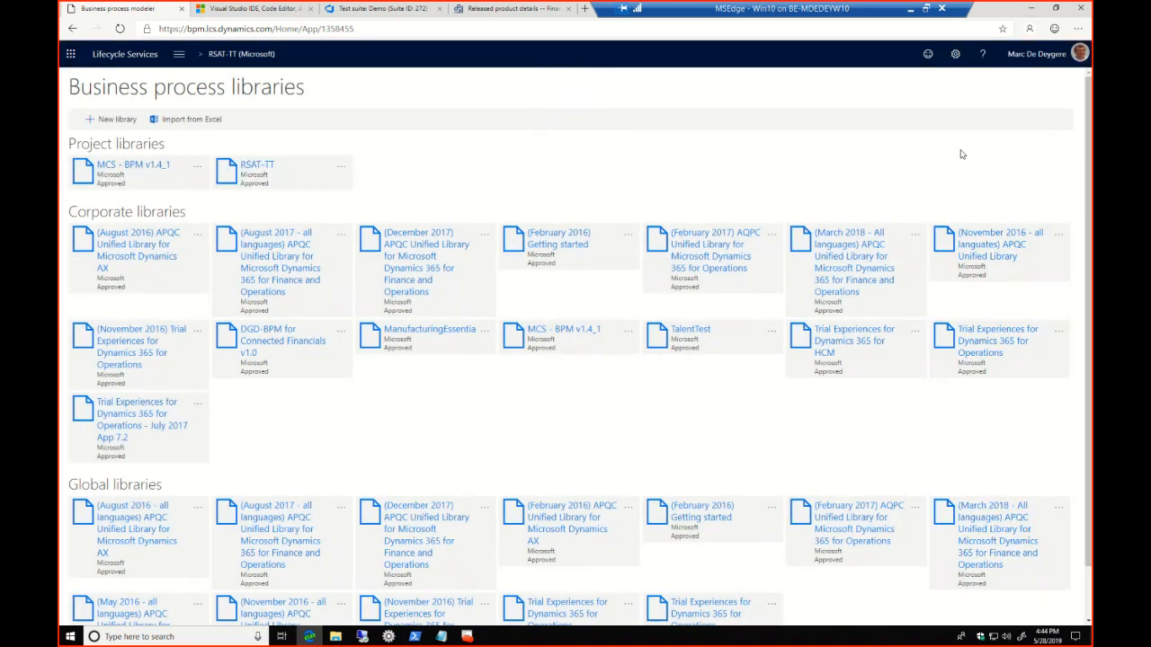
Sync the RSAT-TT project library with VSTS
{"action": "left_click", "coordinate": [341, 169]}
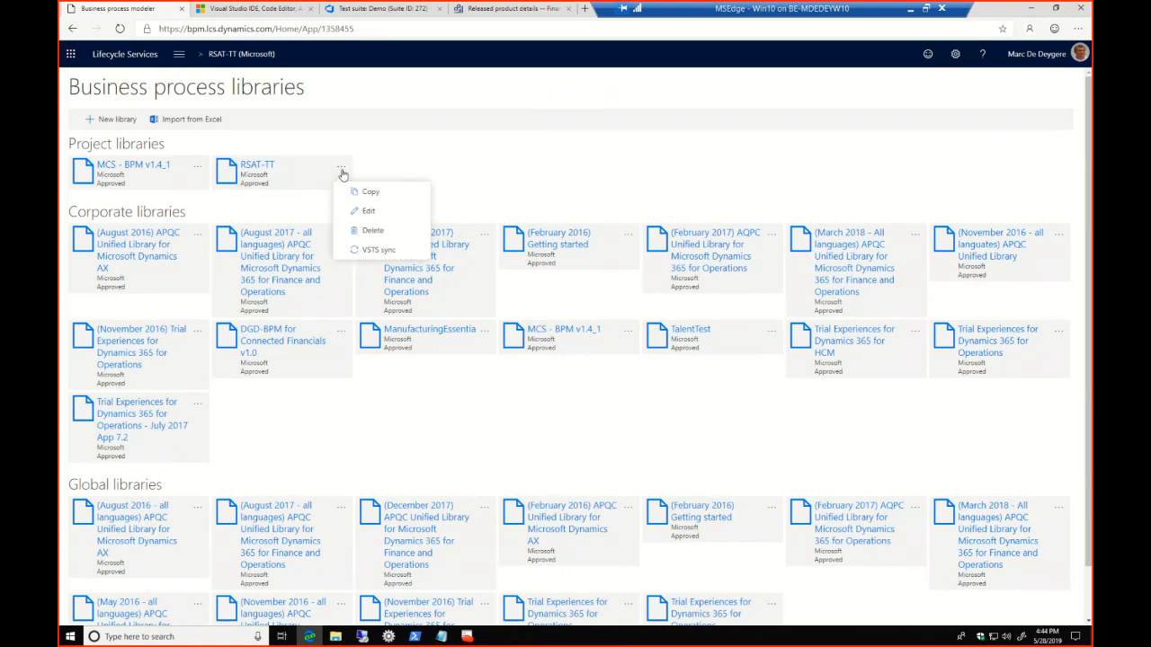
{"action": "left_click", "coordinate": [374, 251]}
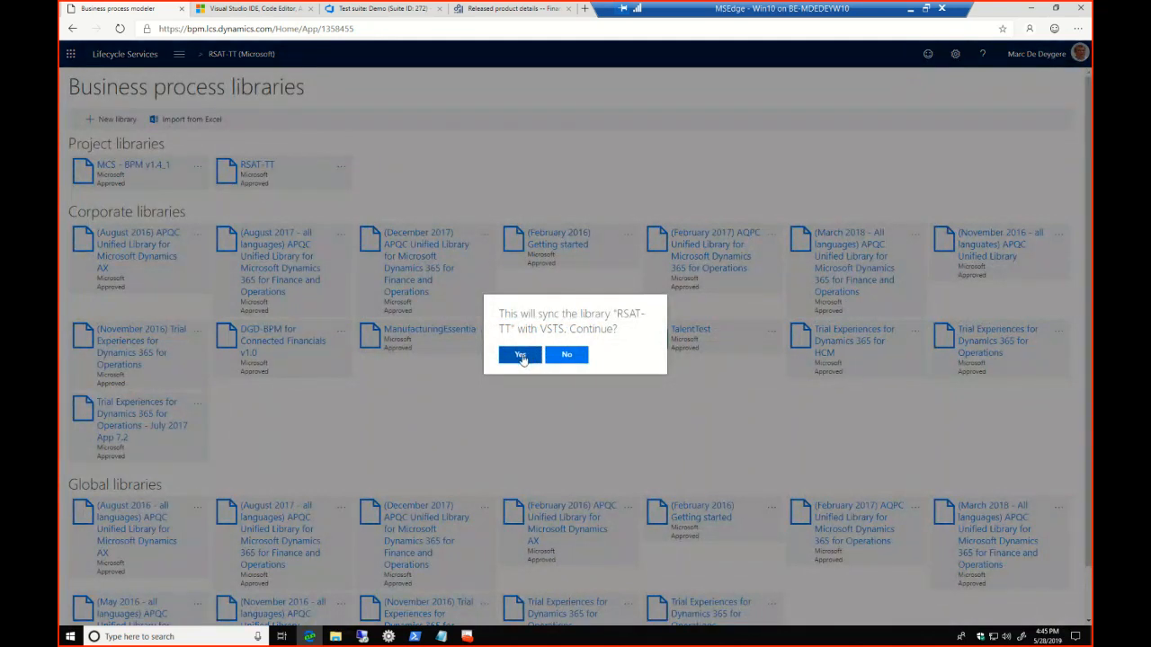
{"action": "left_click", "coordinate": [520, 357]}
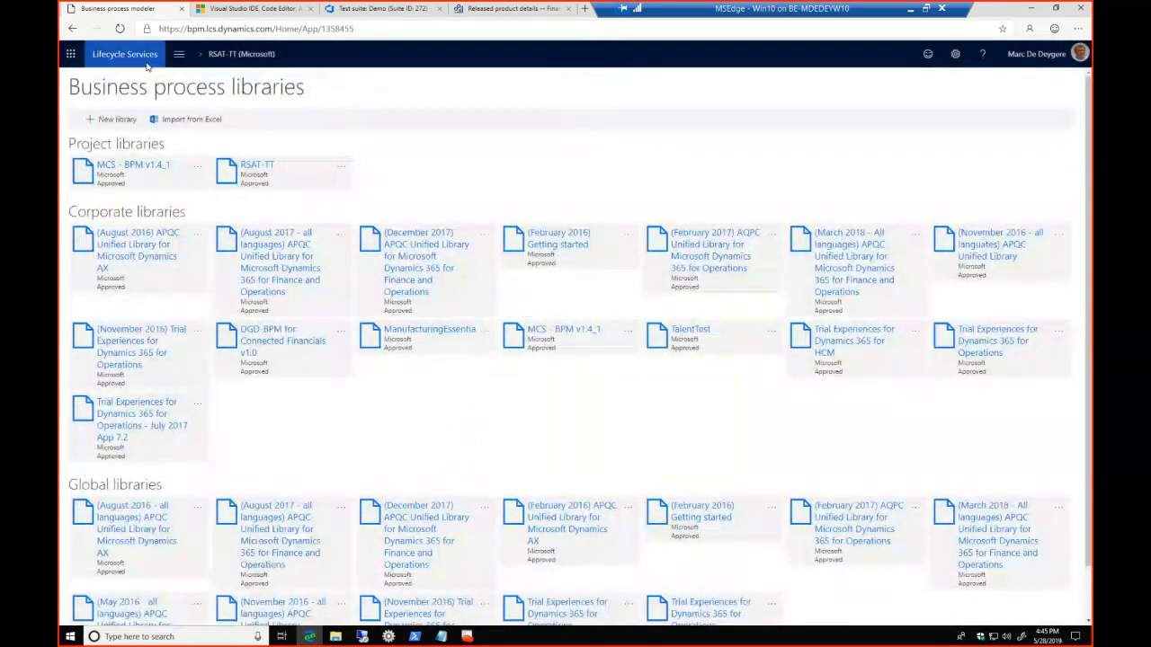
In the RSAT-TT library, rename Sample Core Business Process to T01-DesignToStock, clear its description and save the changes
{"action": "left_click", "coordinate": [272, 168]}
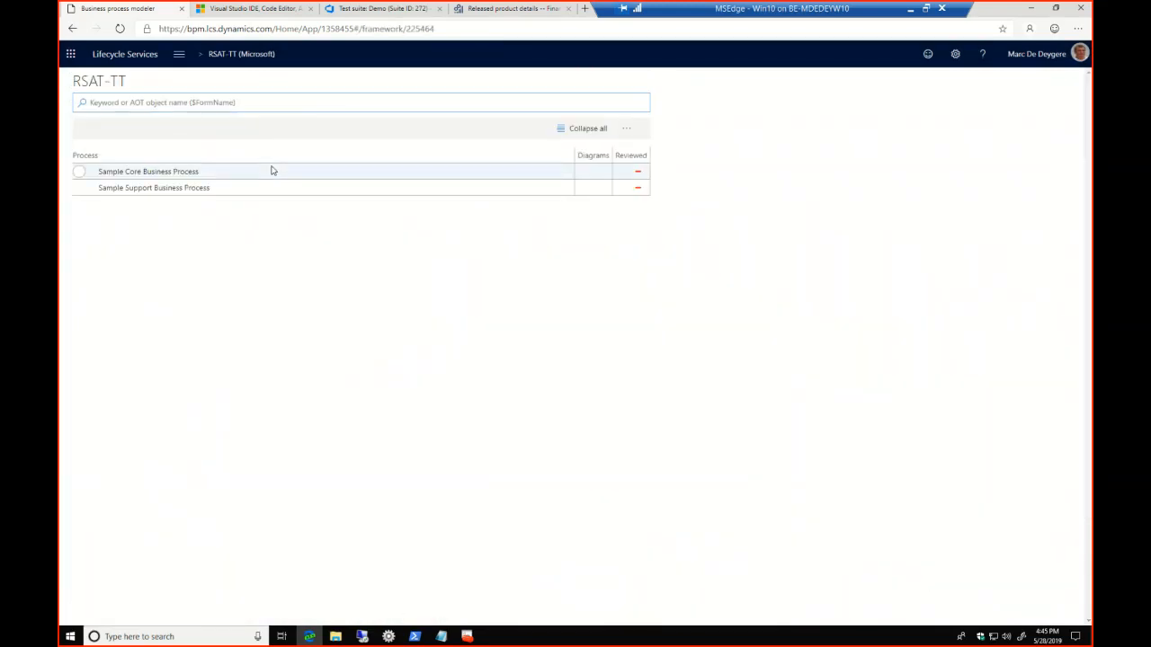
{"action": "left_click", "coordinate": [211, 177]}
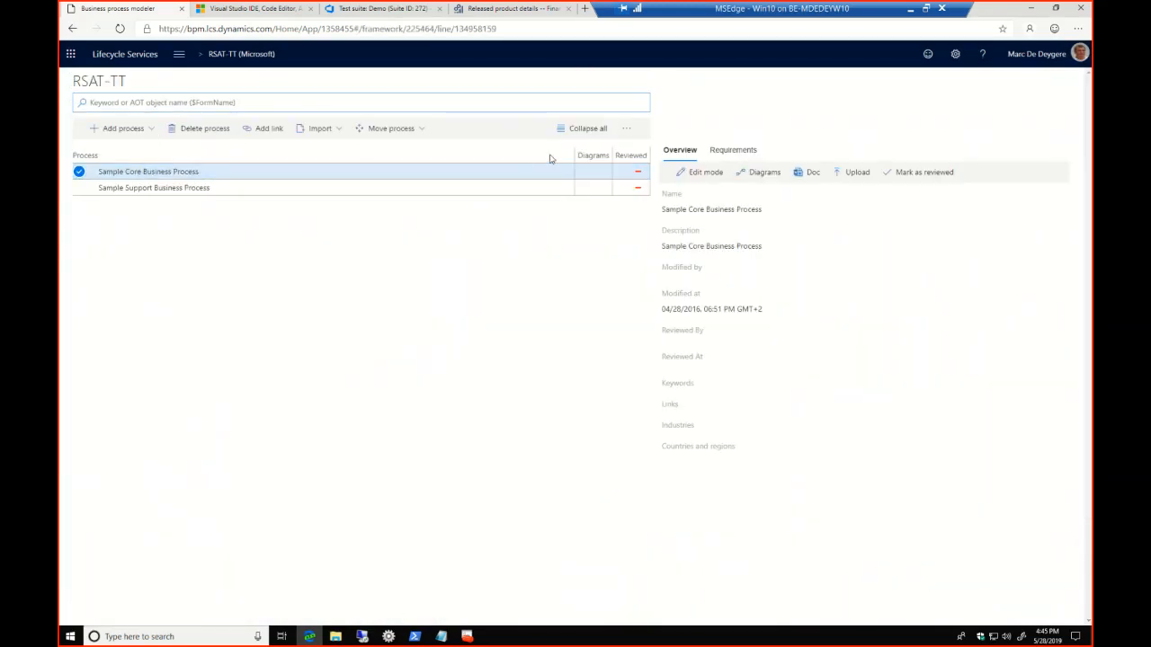
{"action": "left_click", "coordinate": [699, 172]}
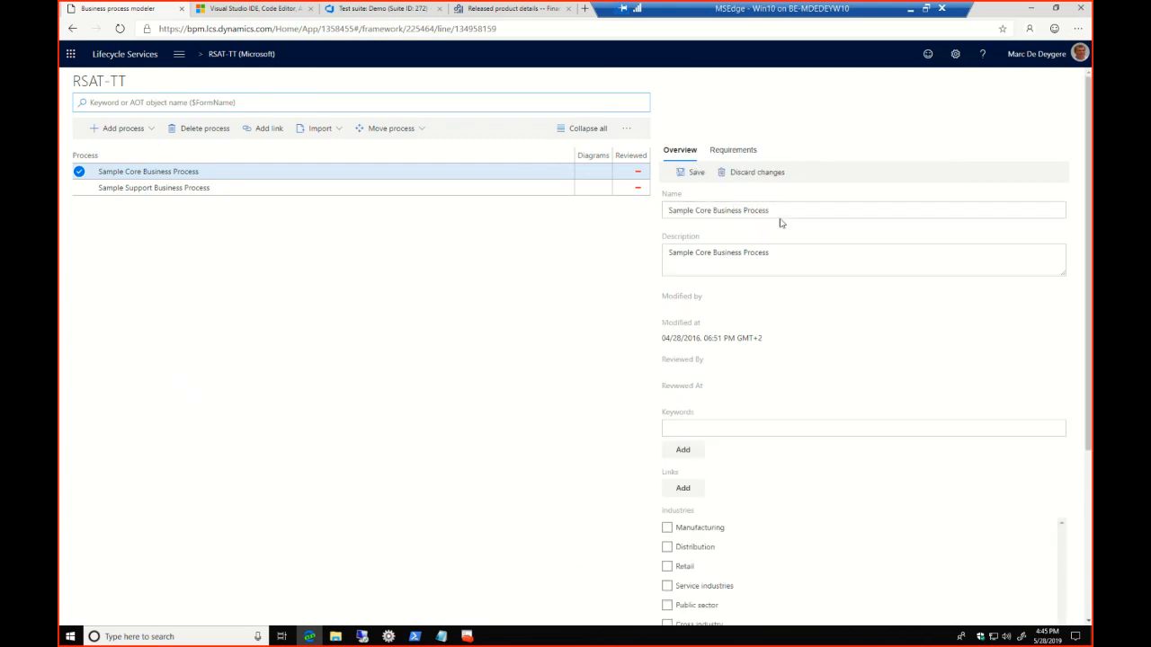
{"action": "left_click_drag", "start_coordinate": [774, 211], "coordinate": [632, 214]}
{"action": "type", "text": "T"}
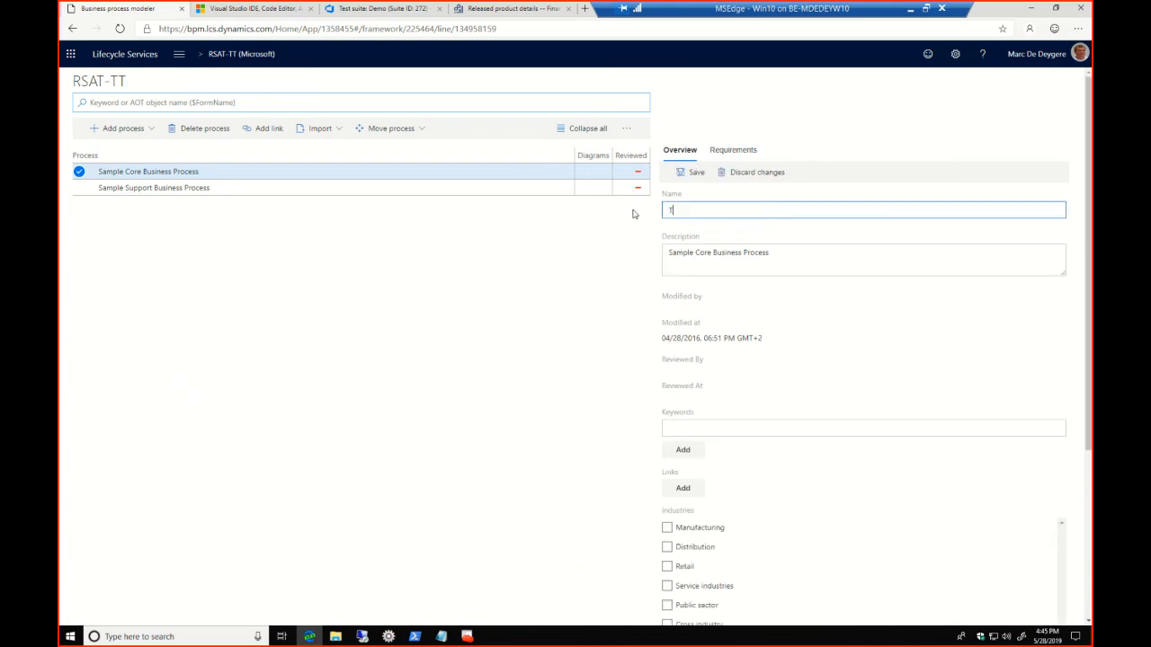
{"action": "type", "text": "01-Desing"}
{"action": "type", "text": "n"}
{"action": "type", "text": "ToStock"}
{"action": "left_click_drag", "start_coordinate": [748, 210], "coordinate": [667, 212]}
{"action": "left_click_drag", "start_coordinate": [771, 254], "coordinate": [657, 258]}
{"action": "key", "text": "BackSpace"}
{"action": "left_click", "coordinate": [690, 176]}
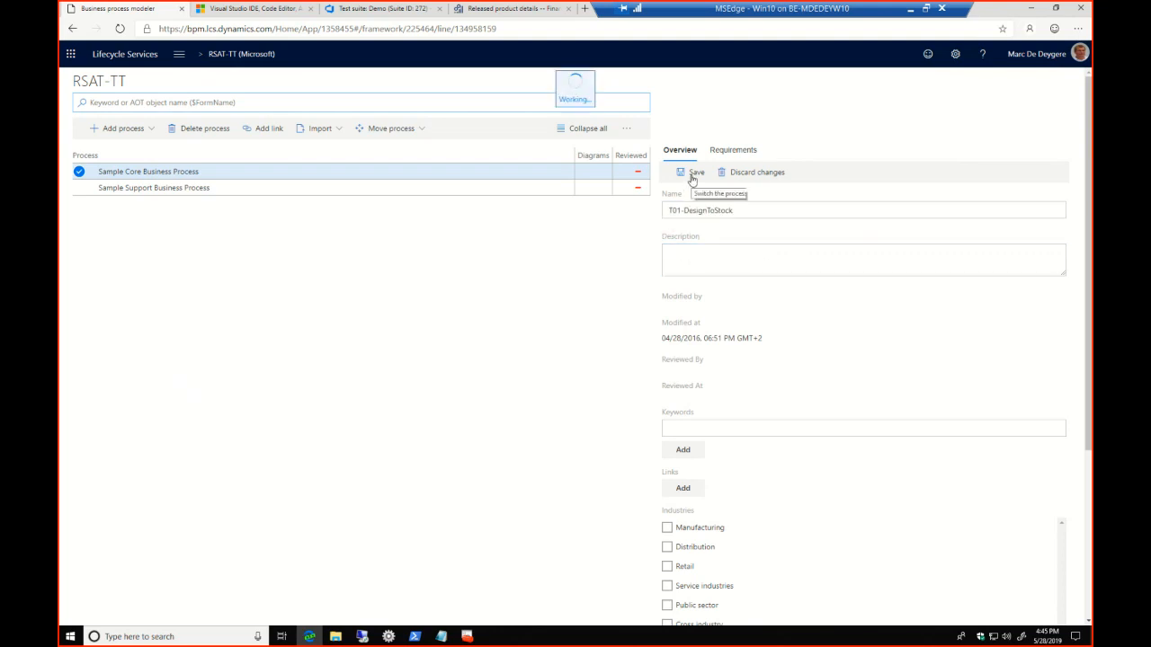
Add a child process under T01-DesignToStock, name it T0101-CreateProduct and save it
{"action": "left_click", "coordinate": [152, 130]}
{"action": "left_click", "coordinate": [126, 156]}
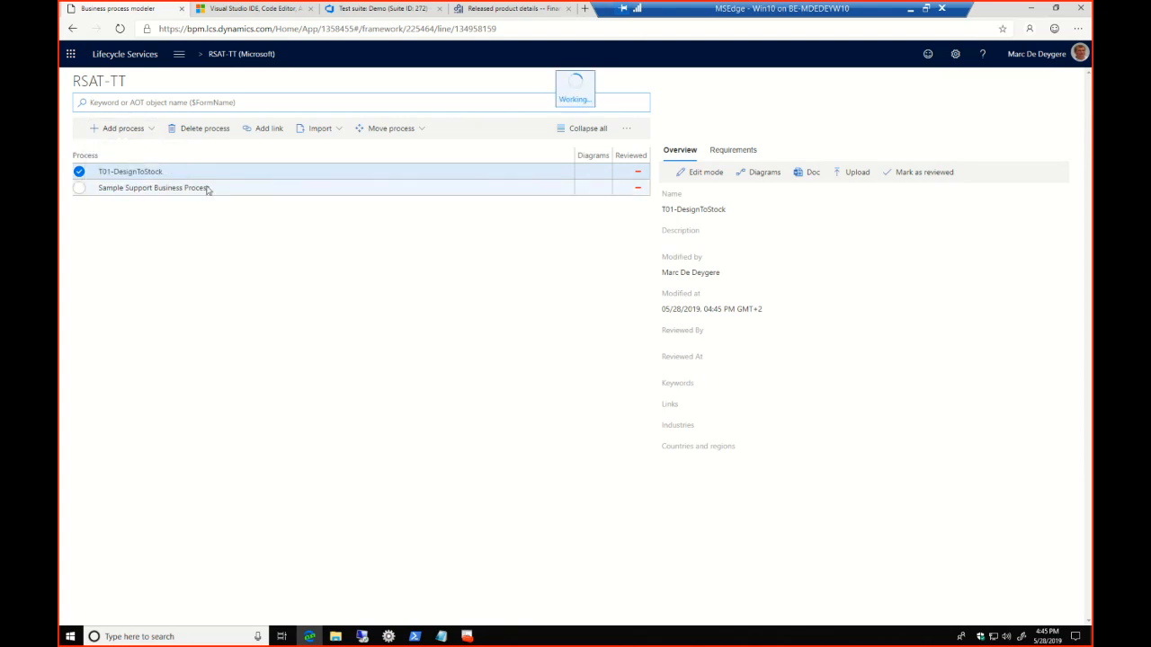
{"action": "left_click", "coordinate": [712, 174]}
{"action": "left_click_drag", "start_coordinate": [737, 208], "coordinate": [560, 201]}
{"action": "type", "text": "T010"}
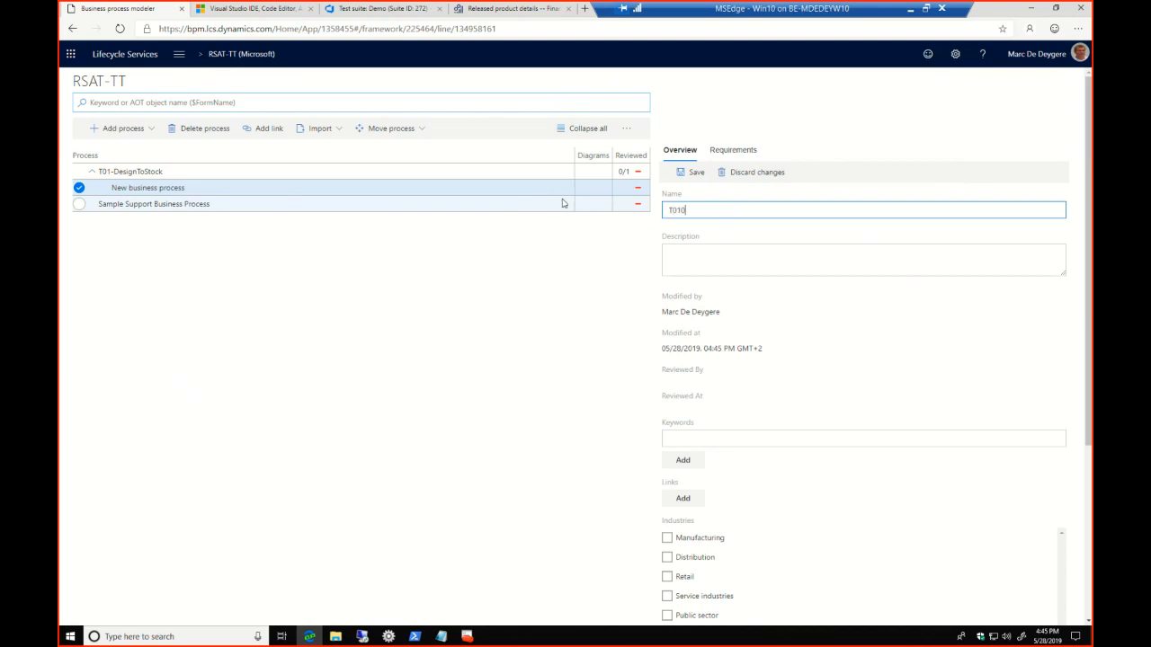
{"action": "type", "text": "1-CreateProduct"}
{"action": "left_click", "coordinate": [670, 172]}
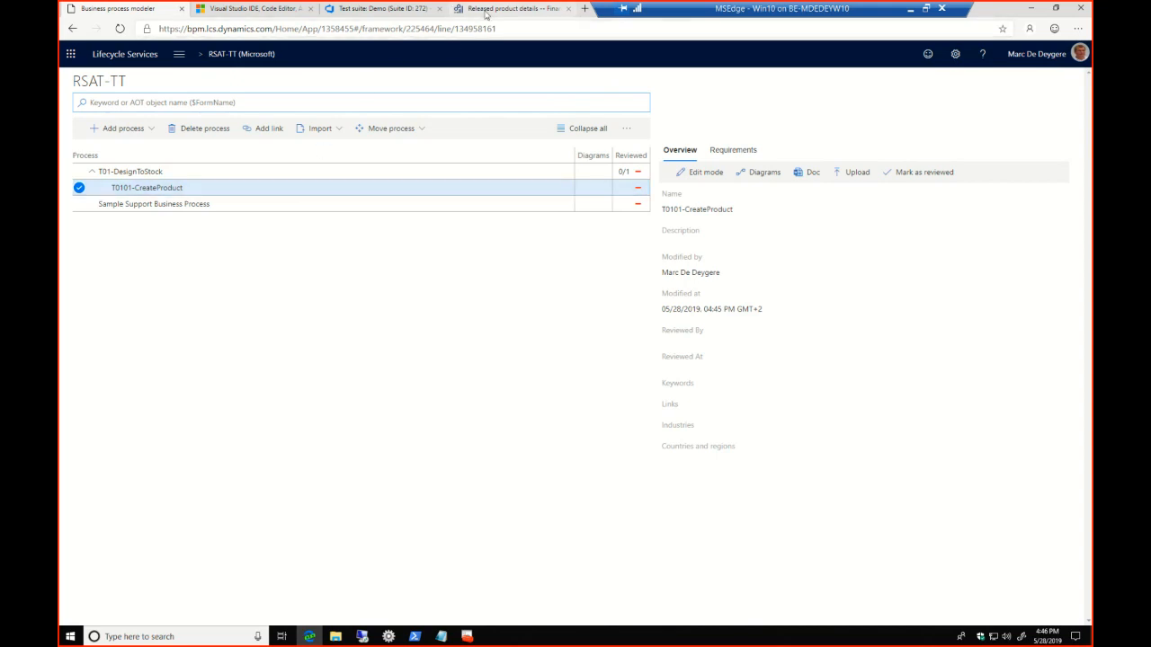
Return to the Released product details tab and cancel the pending save to Lifecycle Services
{"action": "left_click", "coordinate": [513, 8]}
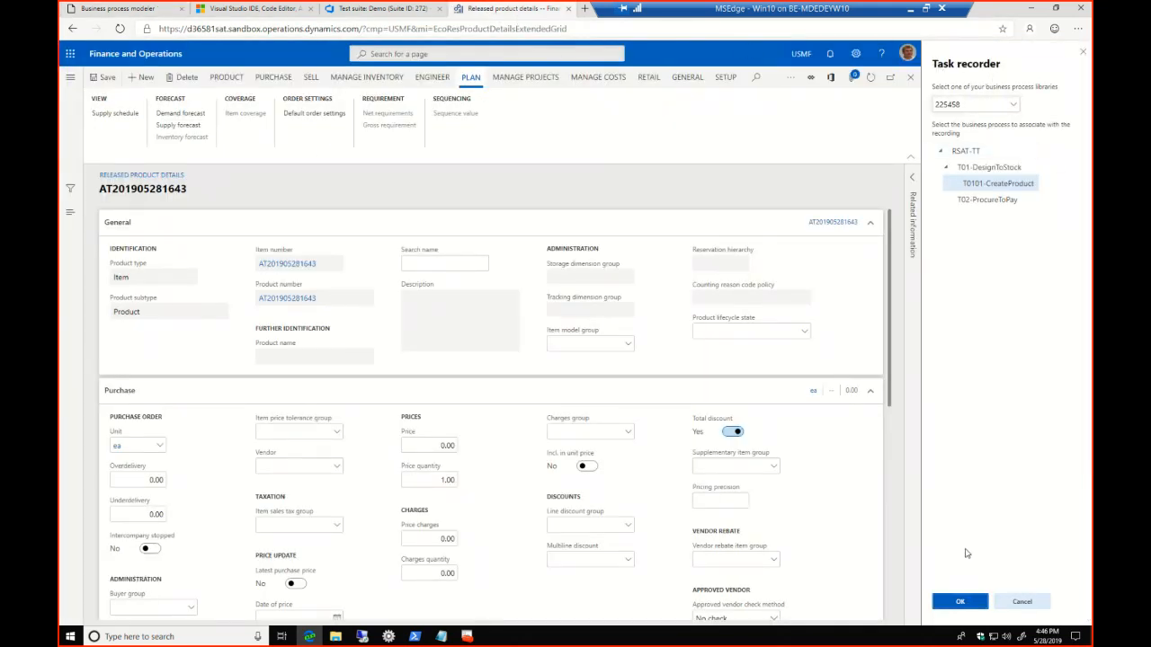
{"action": "left_click", "coordinate": [1023, 602]}
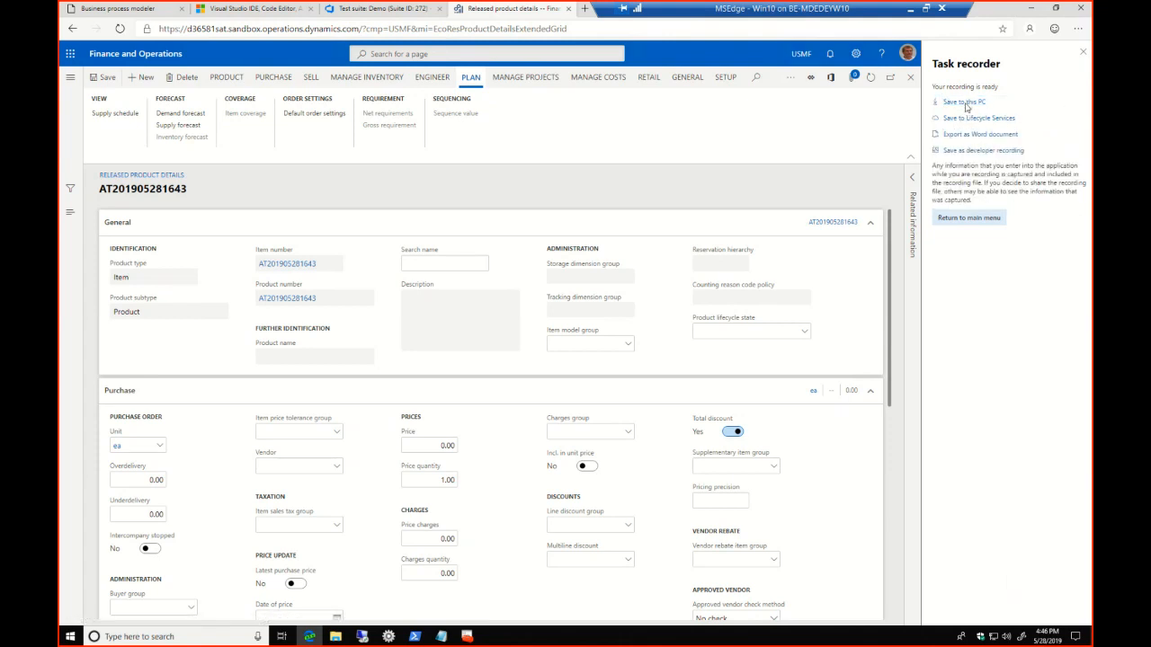
{"action": "left_click", "coordinate": [967, 103]}
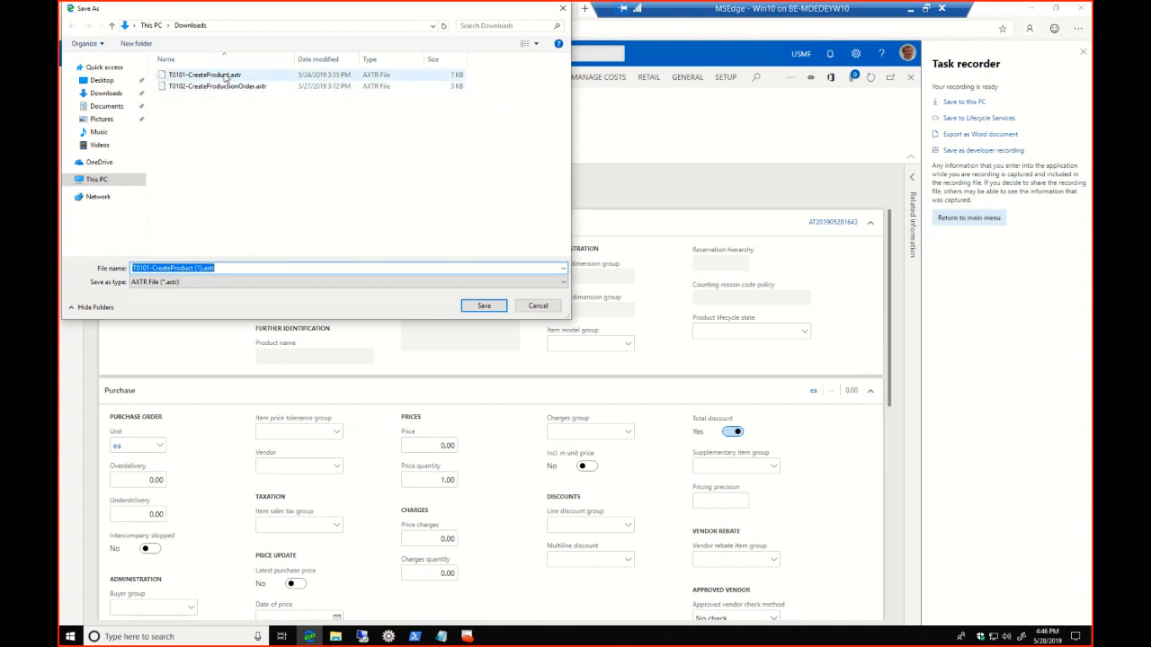
{"action": "left_click", "coordinate": [537, 305]}
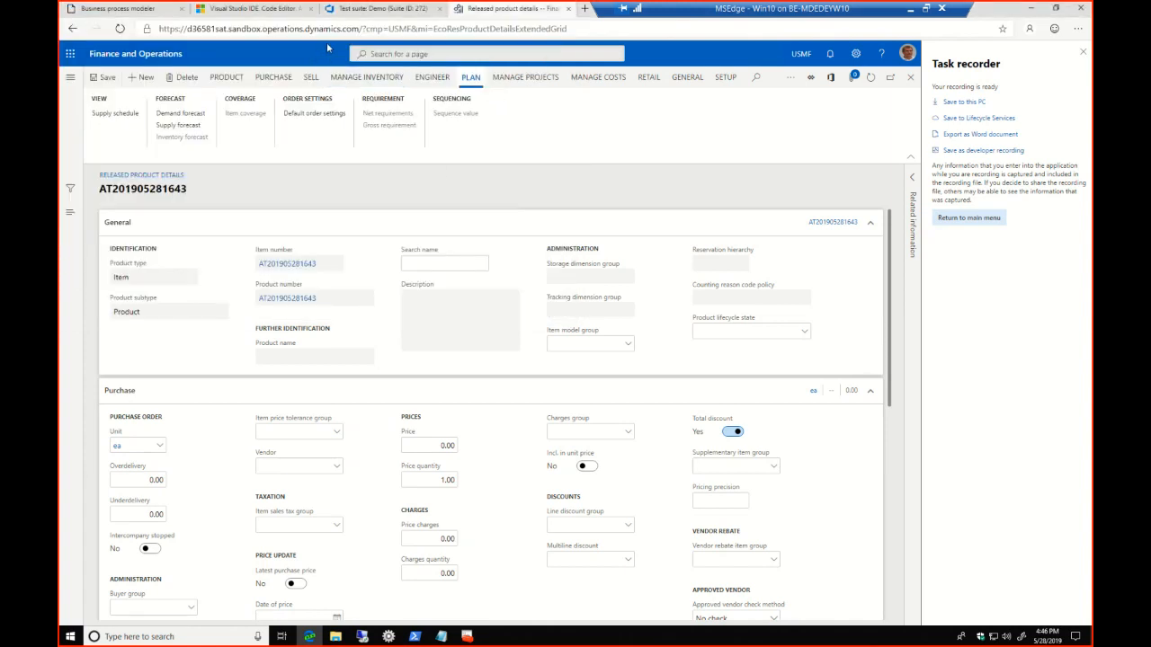
{"action": "left_click", "coordinate": [353, 9]}
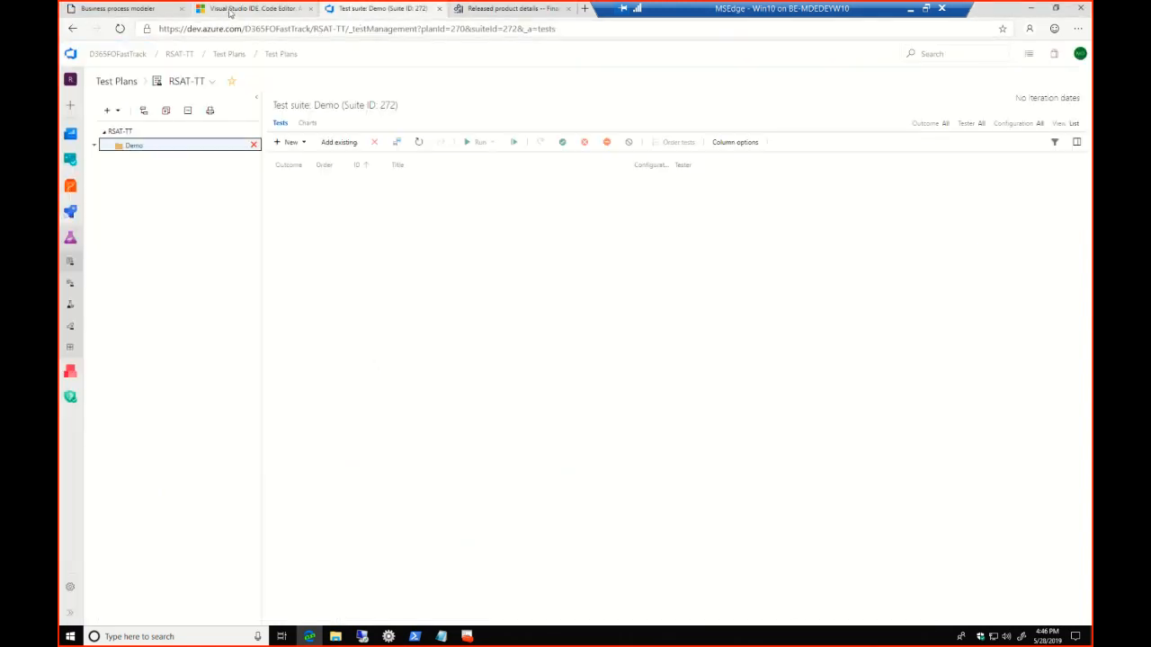
{"action": "left_click", "coordinate": [230, 12]}
{"action": "left_click", "coordinate": [338, 10]}
Upload the T0101-CreateProduct.axtr recording from Downloads to the T0101-CreateProduct process in the RSAT-TT library
{"action": "left_click", "coordinate": [135, 10]}
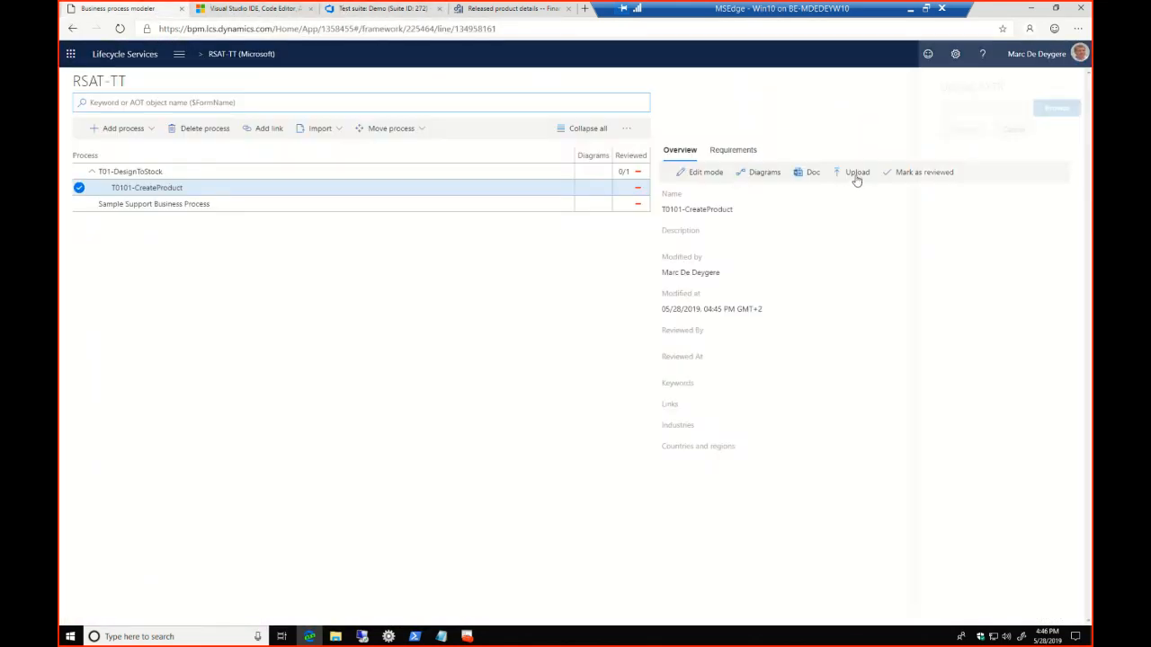
{"action": "left_click", "coordinate": [1047, 108]}
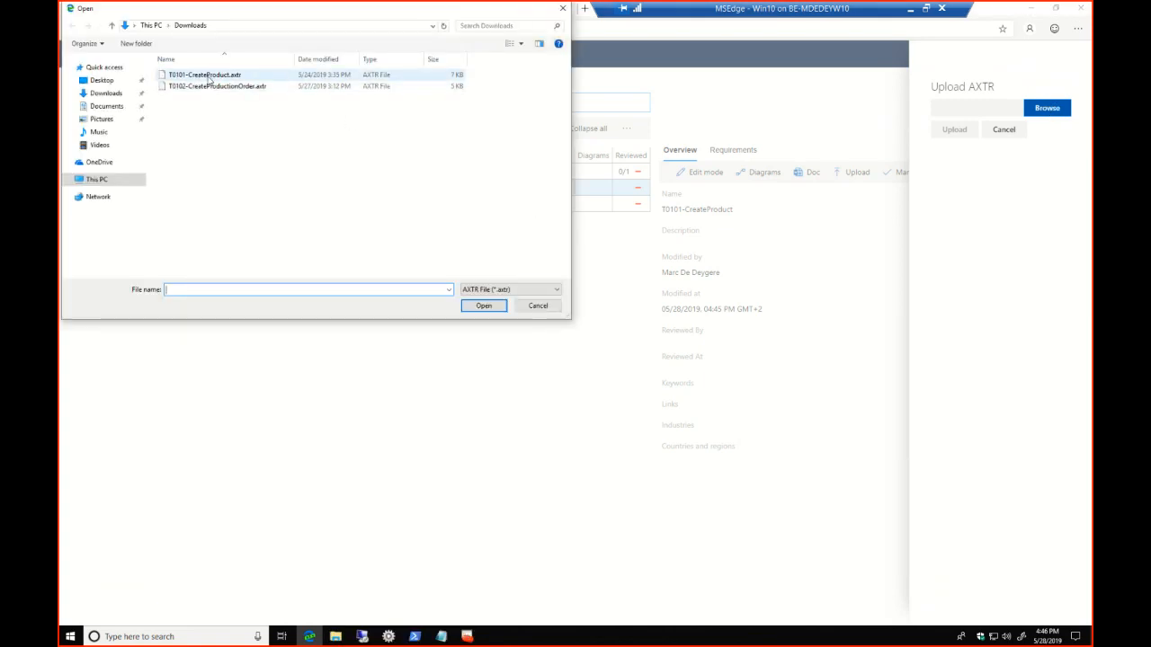
{"action": "double_click", "coordinate": [209, 79]}
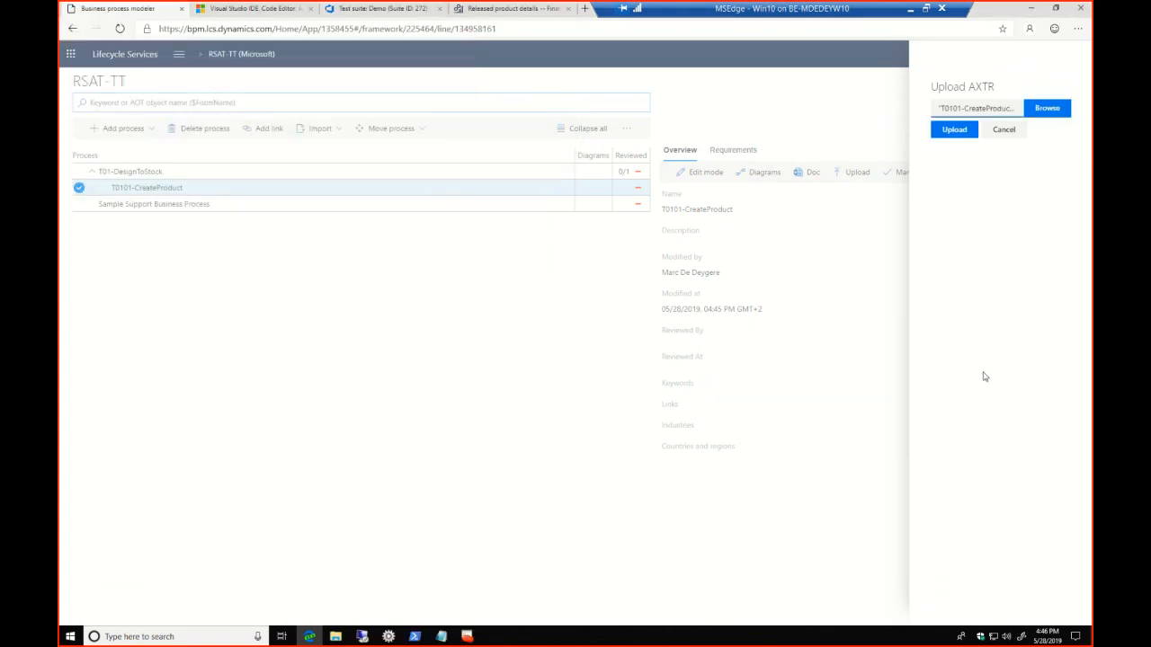
{"action": "left_click", "coordinate": [953, 131]}
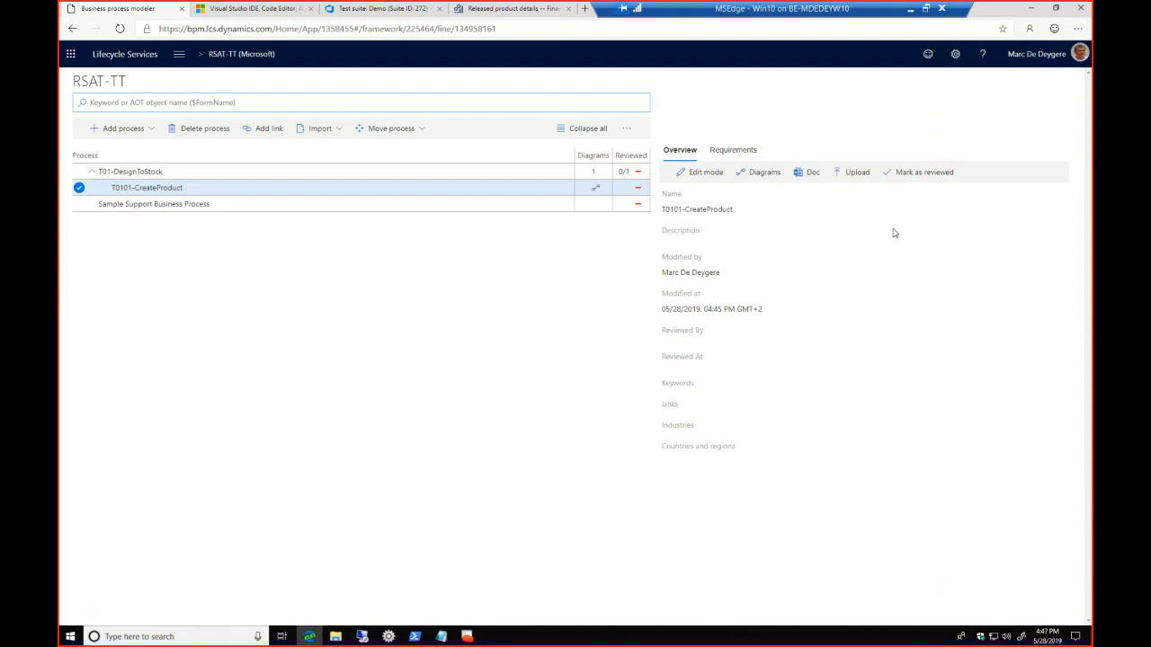
Check the requirements of T0101-CreateProduct, return to the business process libraries and sync the test cases of the RSAT-TT library
{"action": "left_click", "coordinate": [724, 153]}
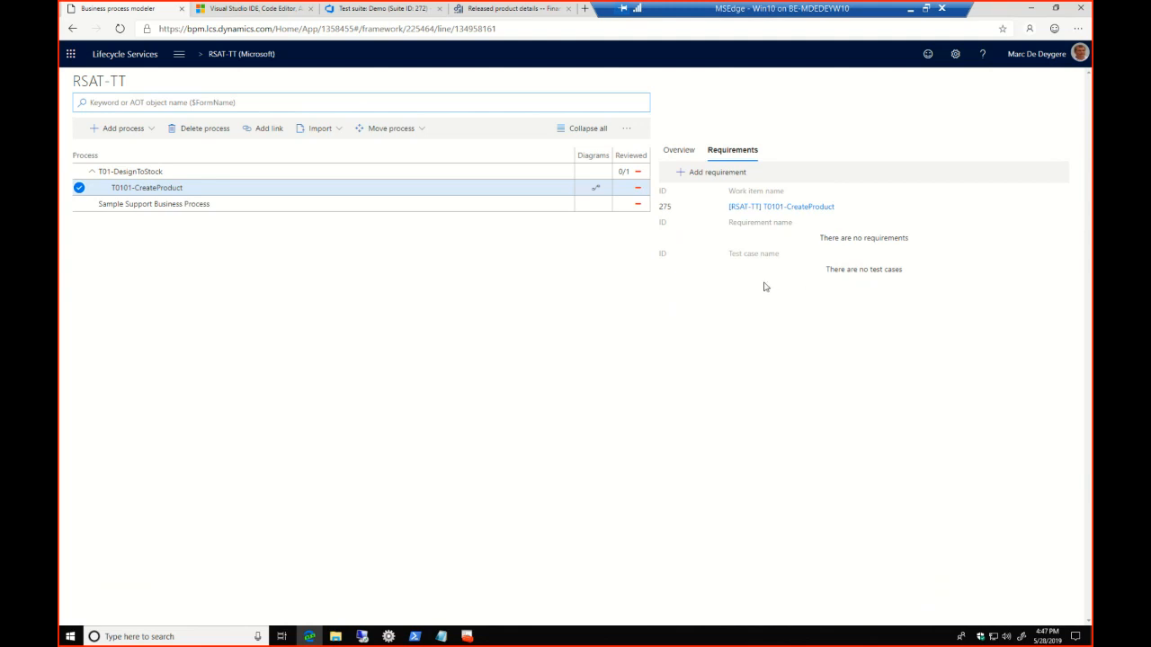
{"action": "left_click", "coordinate": [626, 131]}
{"action": "left_click", "coordinate": [597, 250]}
{"action": "left_click", "coordinate": [71, 28]}
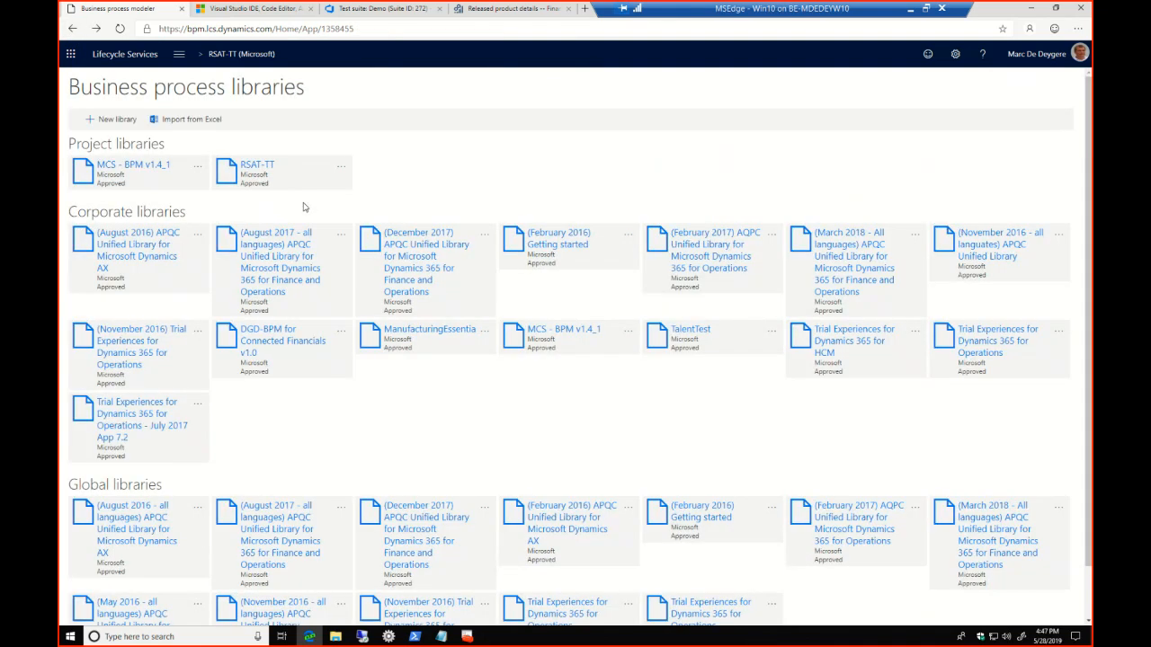
{"action": "left_click", "coordinate": [343, 171]}
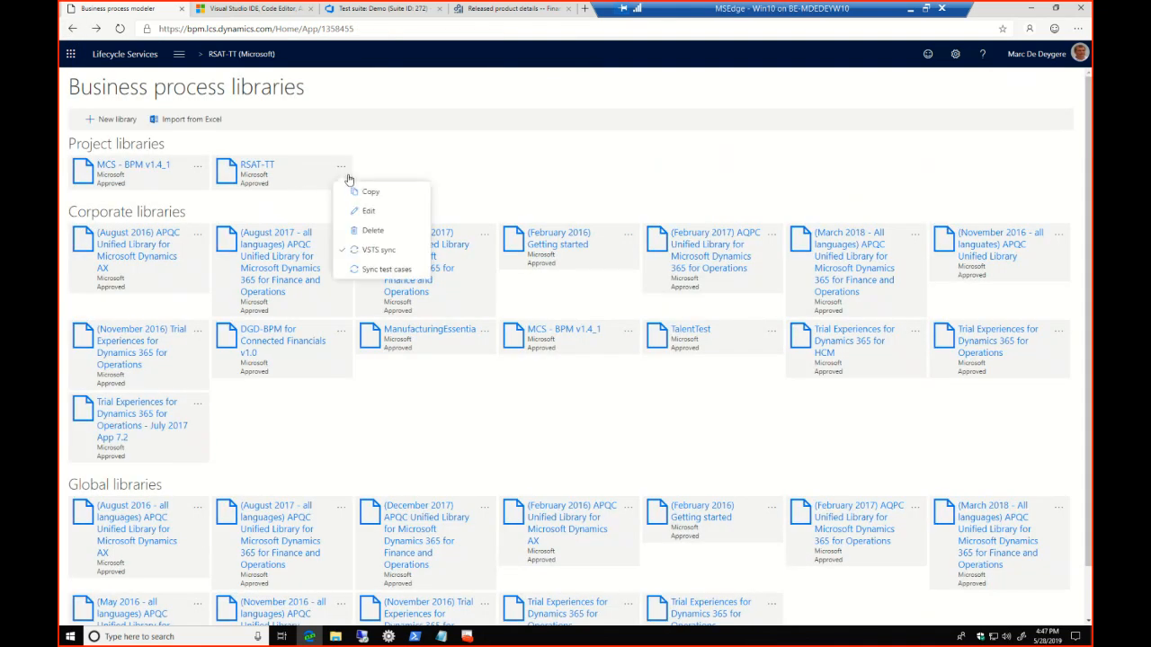
{"action": "left_click", "coordinate": [364, 272]}
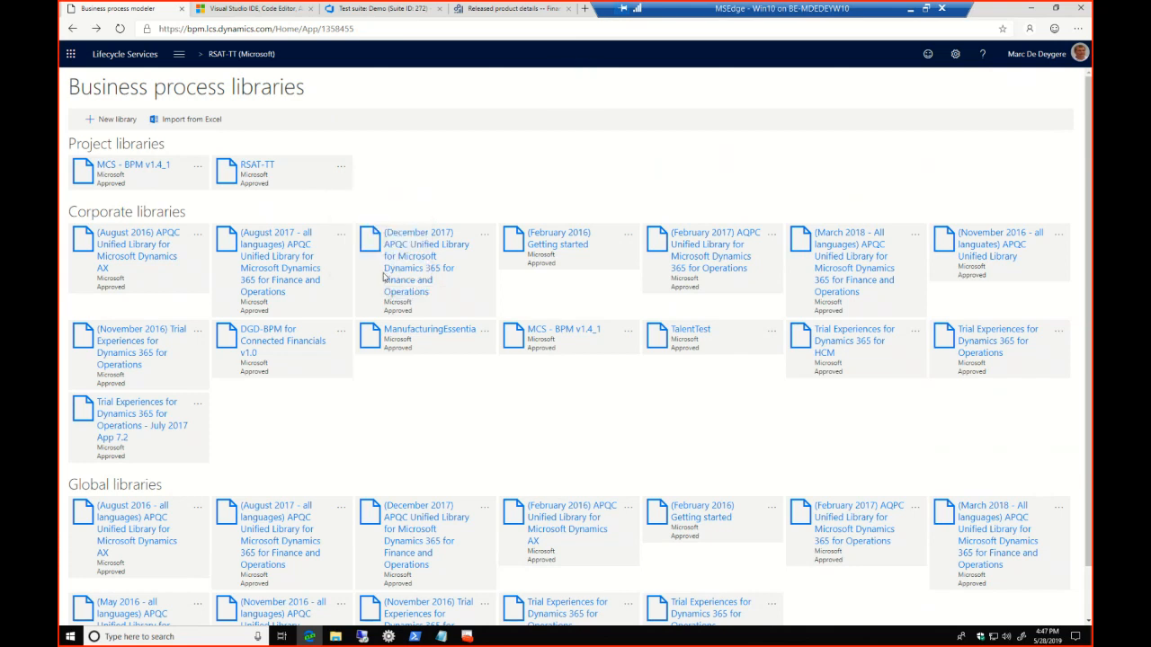
Reopen the RSAT-TT library and examine the requirements and test cases linked to T0101-CreateProduct, along with the library's sync options
{"action": "left_click", "coordinate": [259, 167]}
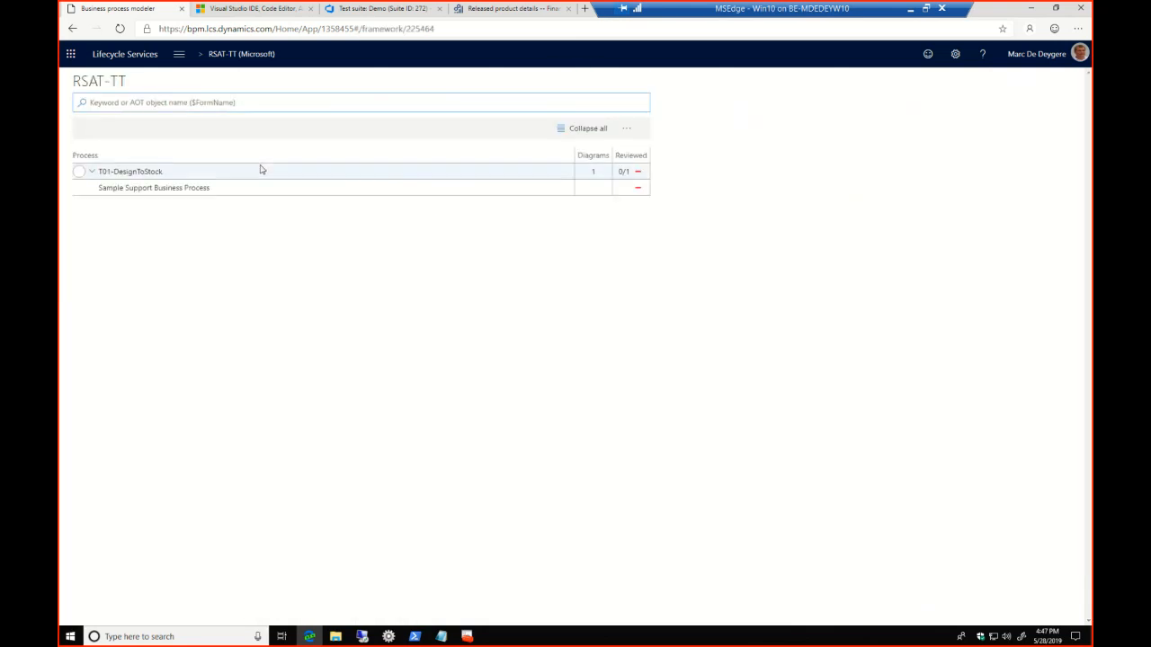
{"action": "left_click", "coordinate": [92, 171]}
{"action": "left_click", "coordinate": [92, 172]}
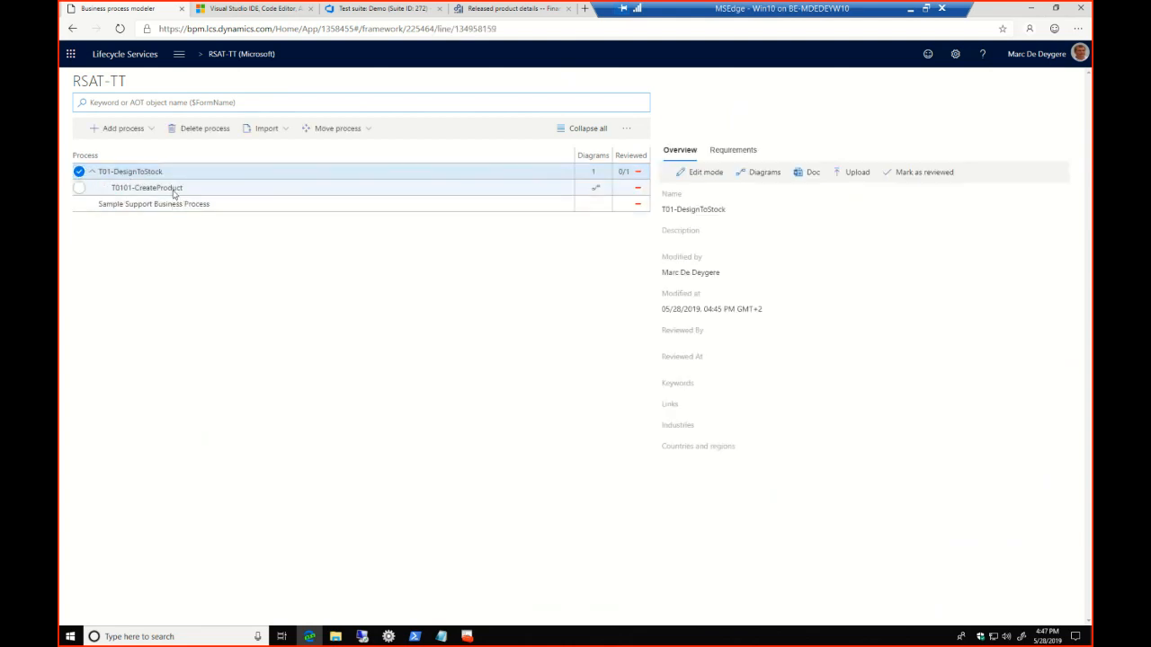
{"action": "left_click", "coordinate": [174, 191]}
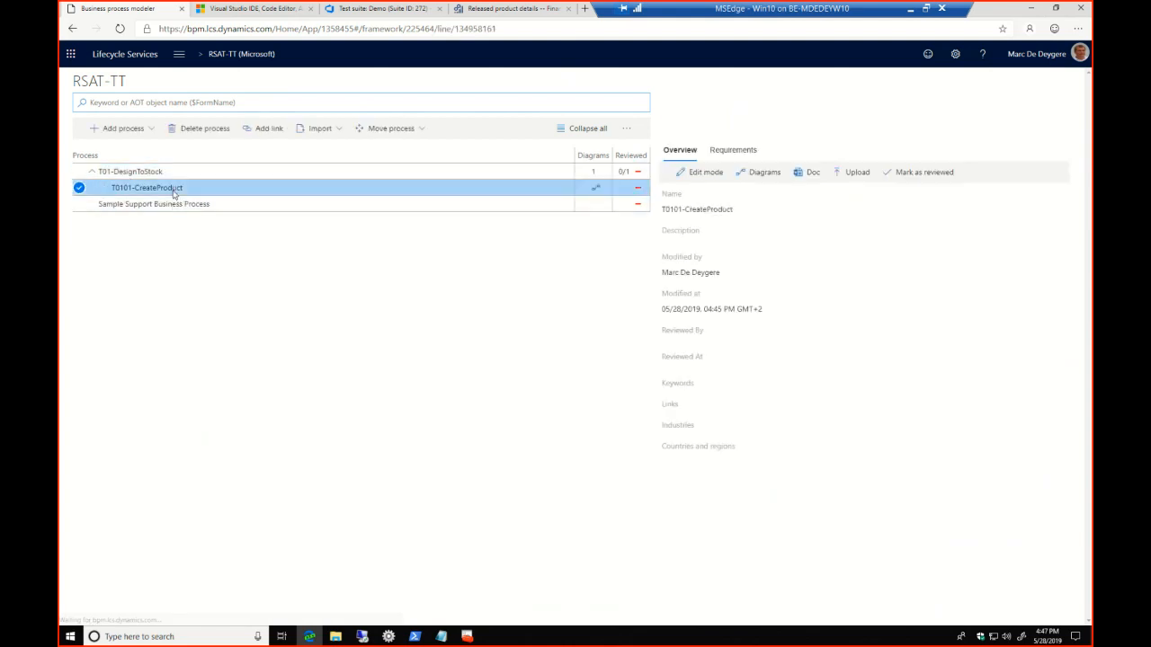
{"action": "left_click", "coordinate": [733, 151]}
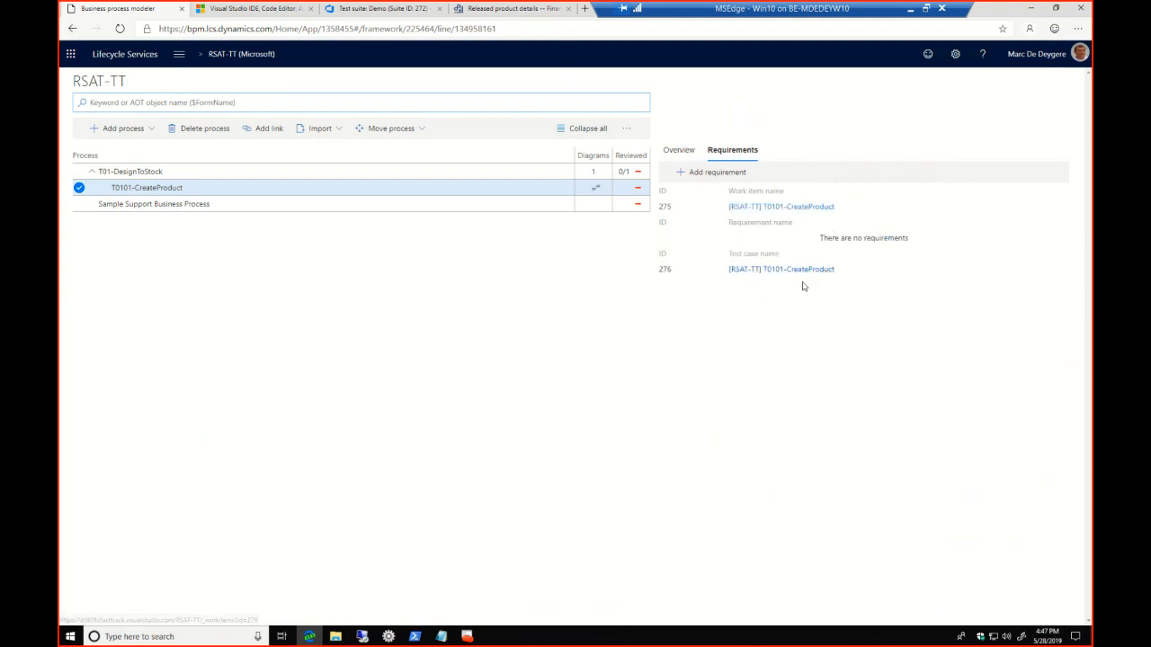
{"action": "left_click", "coordinate": [627, 131]}
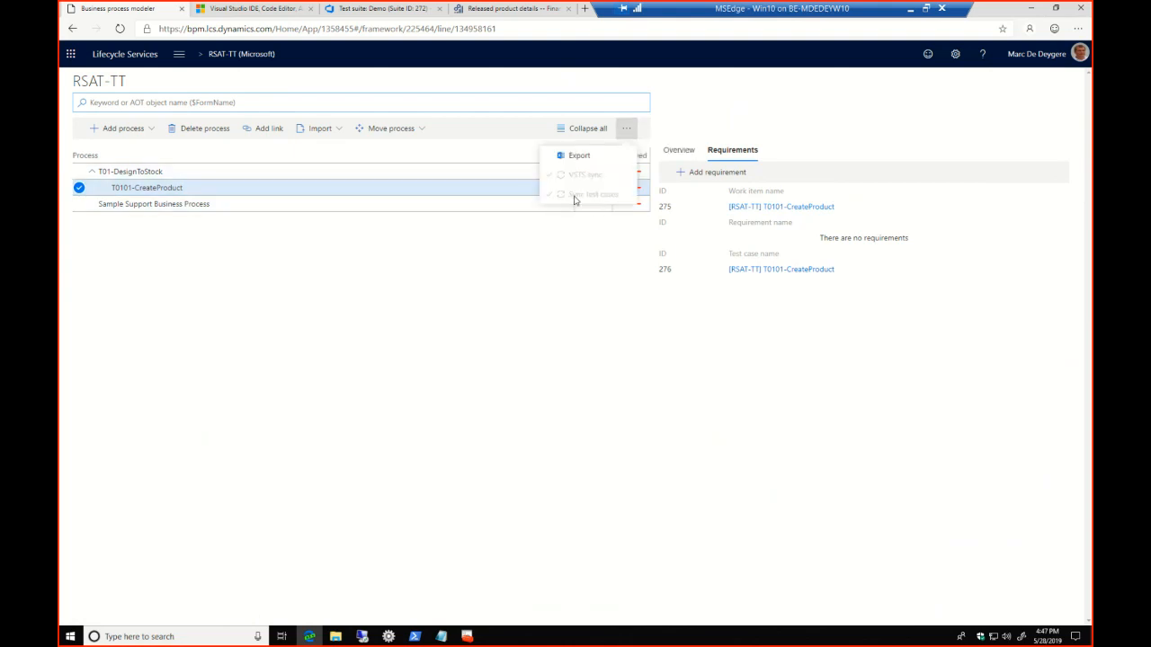
{"action": "left_click", "coordinate": [845, 327]}
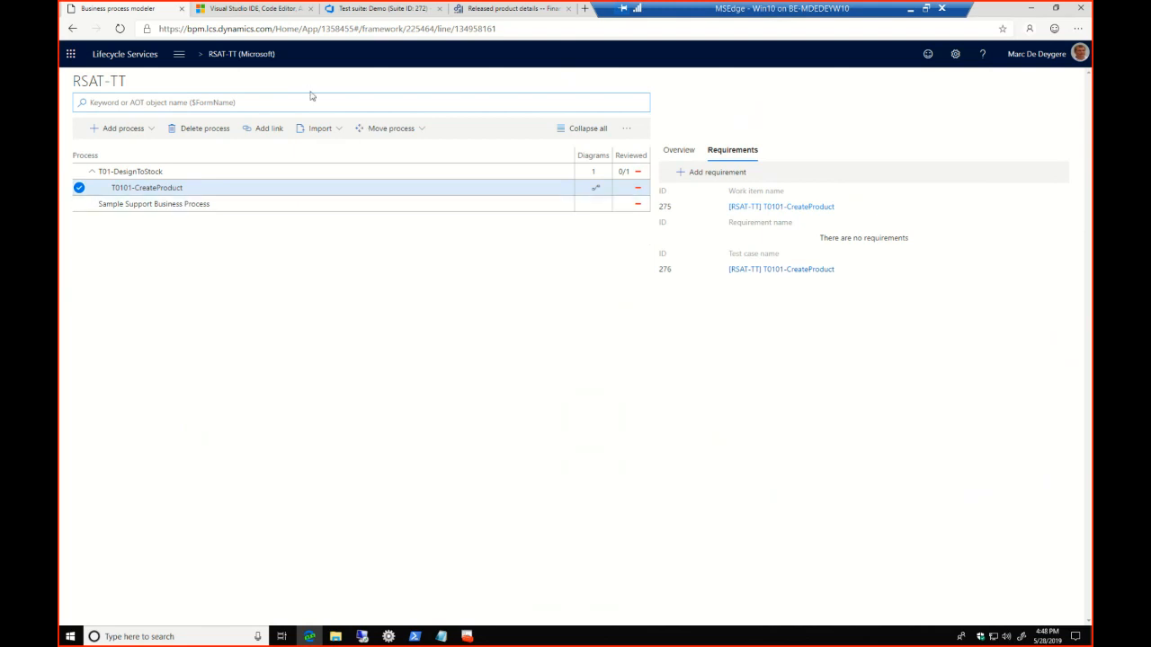
In the Azure DevOps RSAT-TT test plan, query the existing test cases and add [RSAT-TT] T0101-CreateProduct to the Demo suite
{"action": "left_click", "coordinate": [372, 10]}
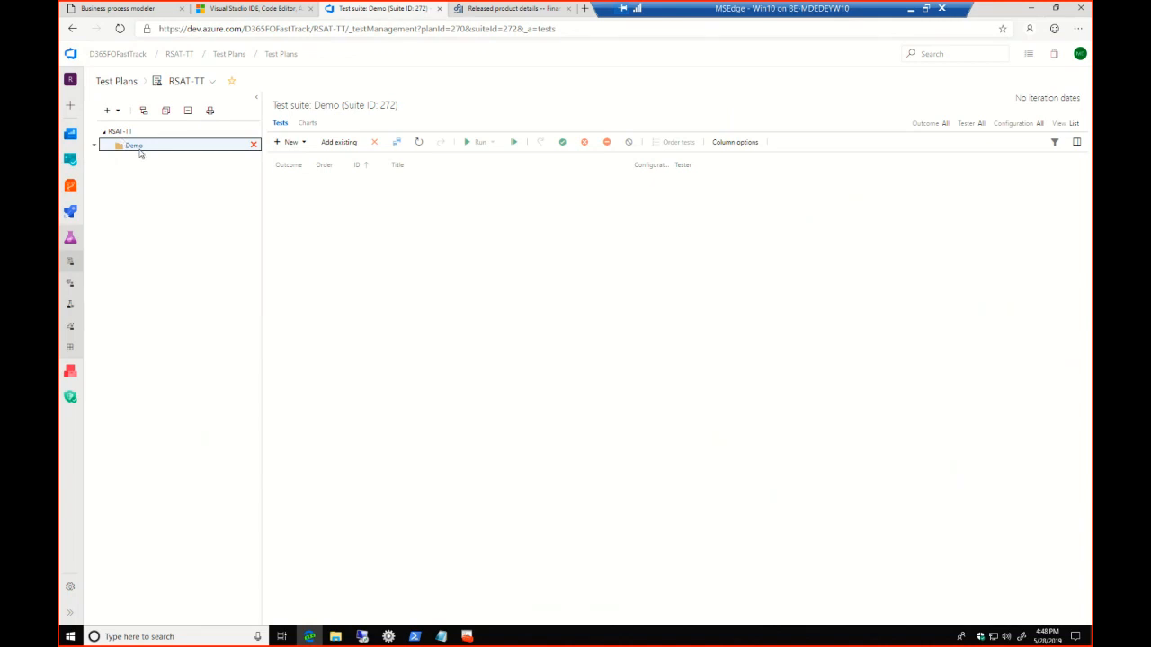
{"action": "left_click", "coordinate": [336, 143]}
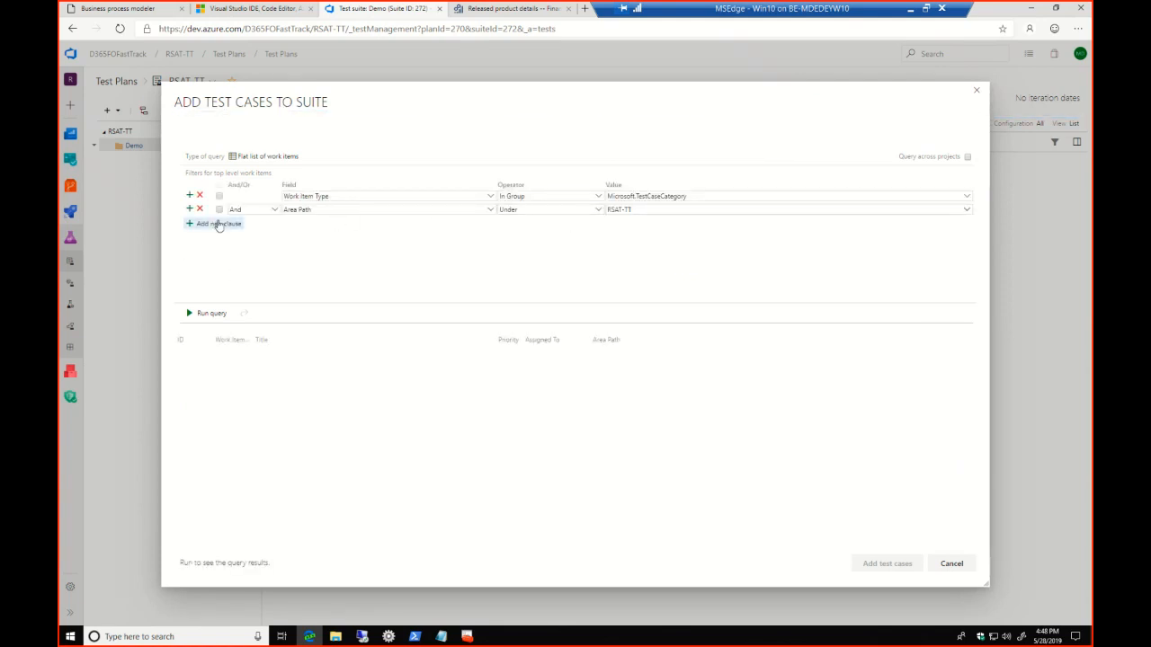
{"action": "left_click", "coordinate": [208, 314]}
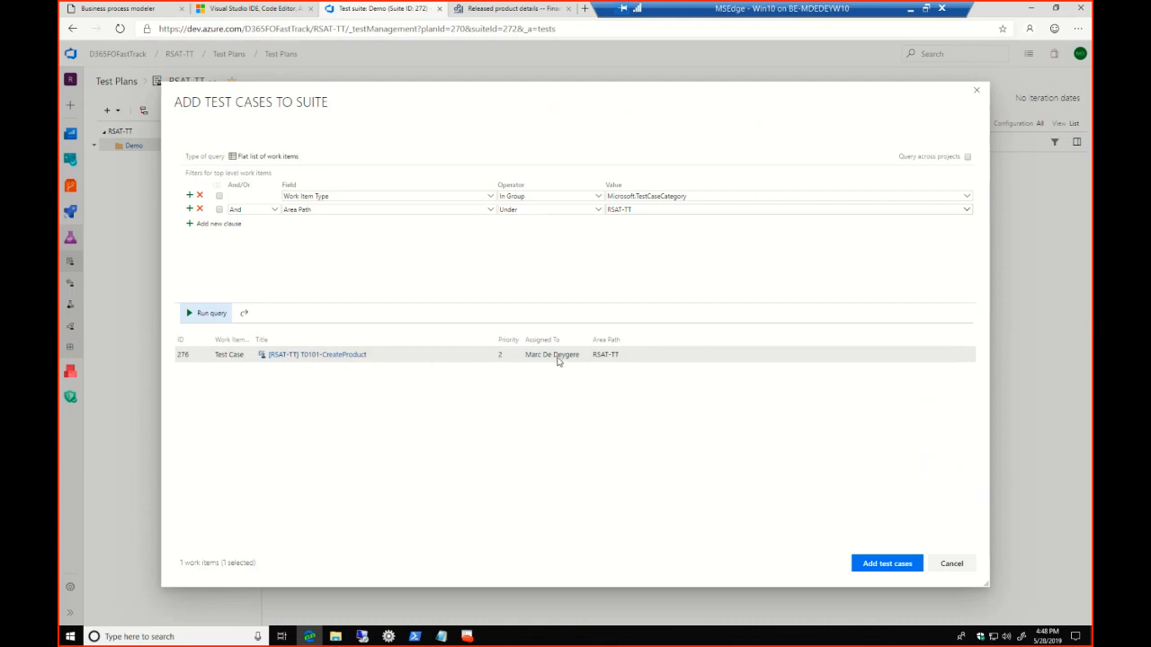
{"action": "left_click", "coordinate": [895, 566]}
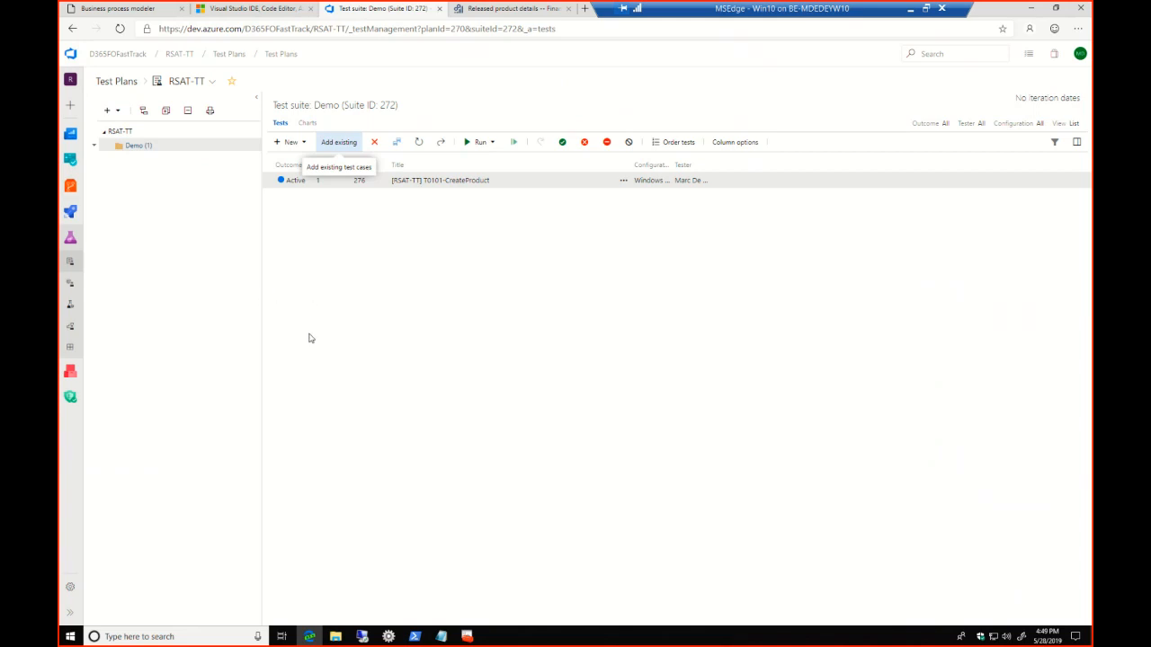
Switch to the Regression Suite Automation Tool, load the RSAT-TT test plan and display the test cases of its Demo suite
{"action": "left_click", "coordinate": [388, 636]}
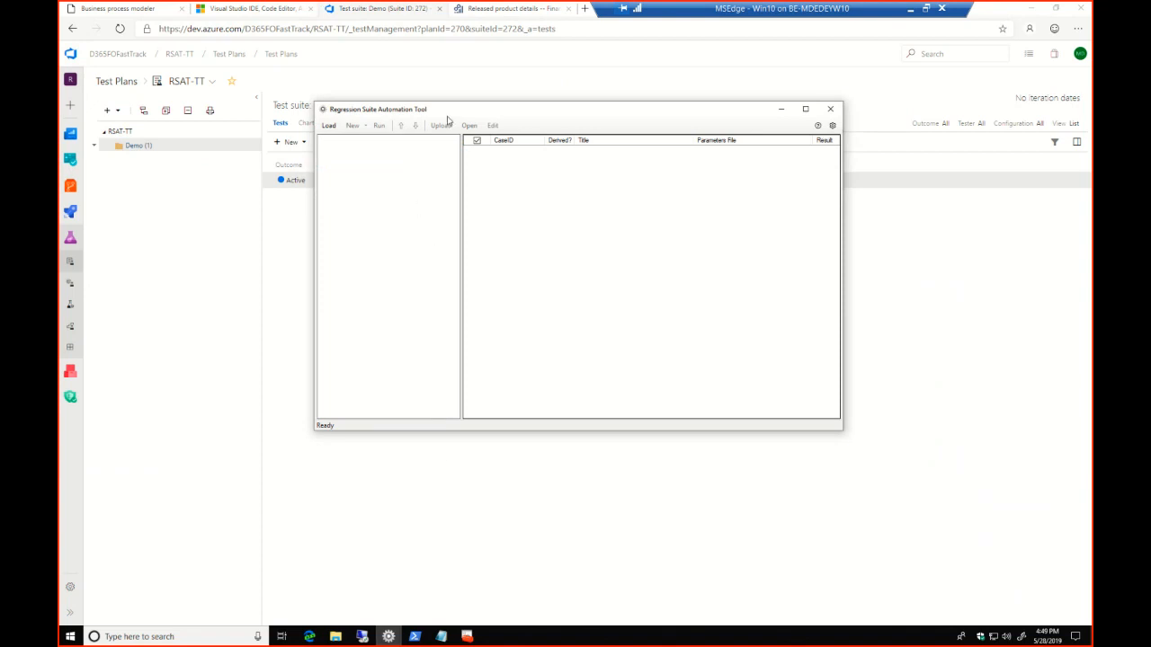
{"action": "left_click_drag", "start_coordinate": [457, 110], "coordinate": [572, 208]}
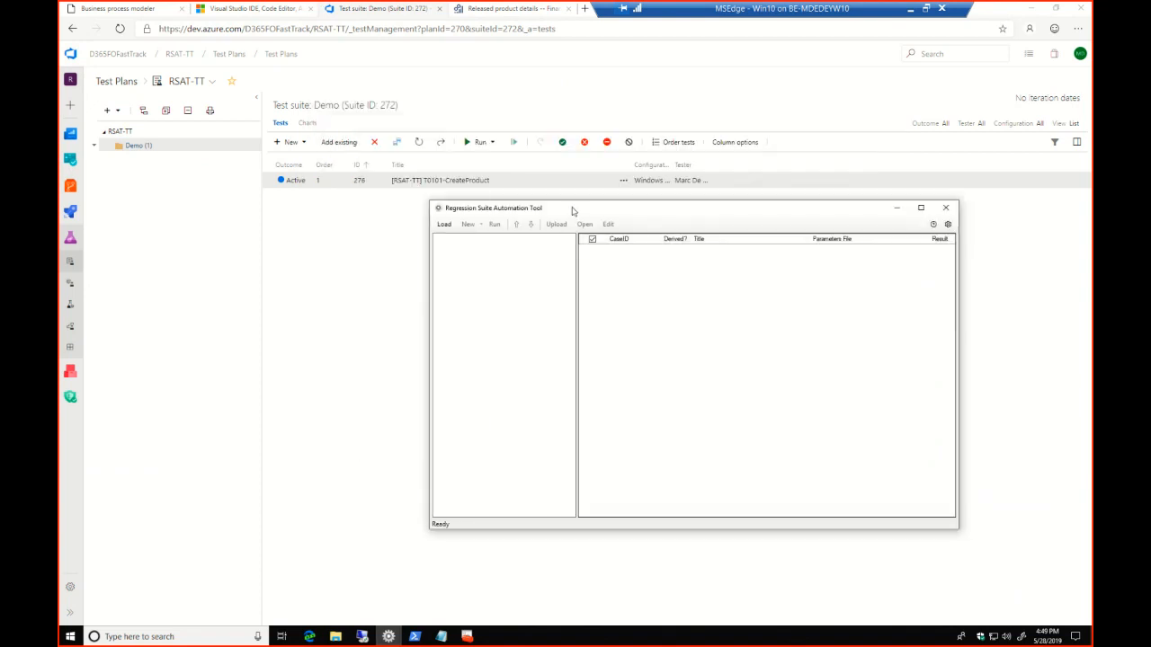
{"action": "left_click", "coordinate": [440, 229]}
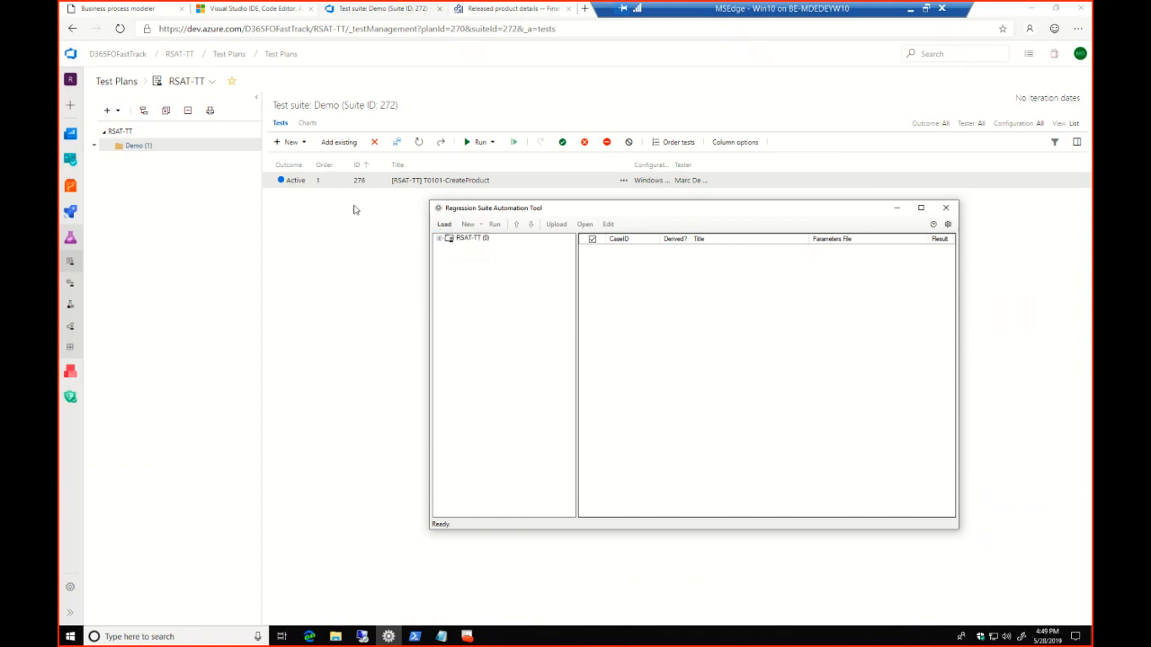
{"action": "left_click", "coordinate": [474, 239]}
{"action": "left_click", "coordinate": [437, 239]}
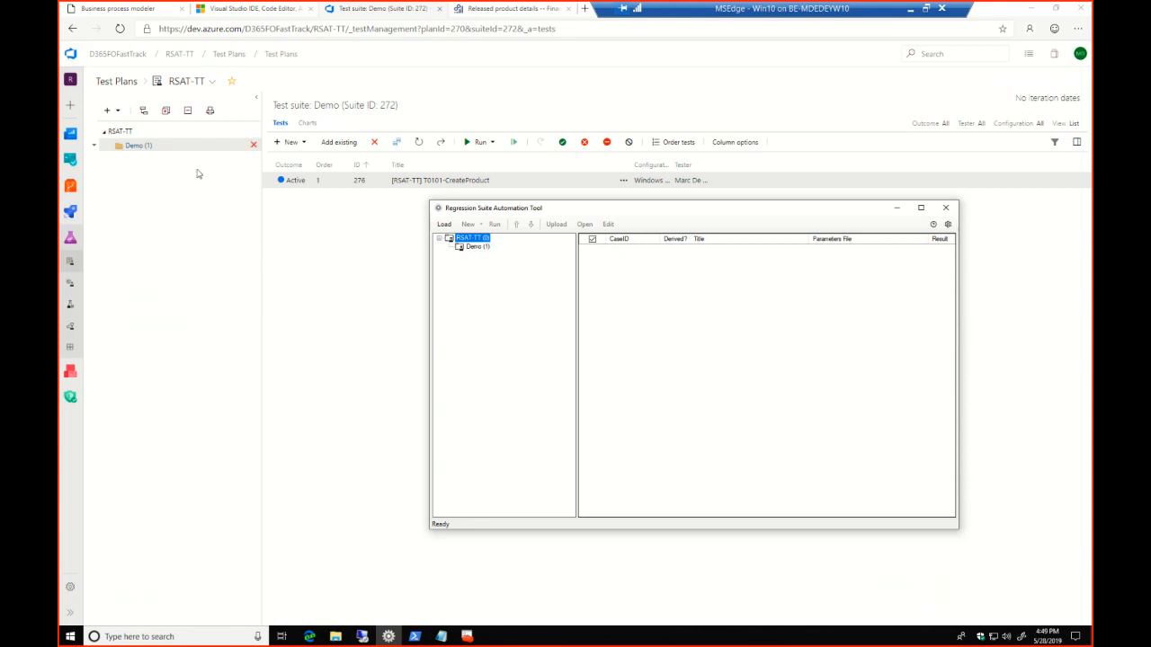
{"action": "left_click", "coordinate": [477, 249]}
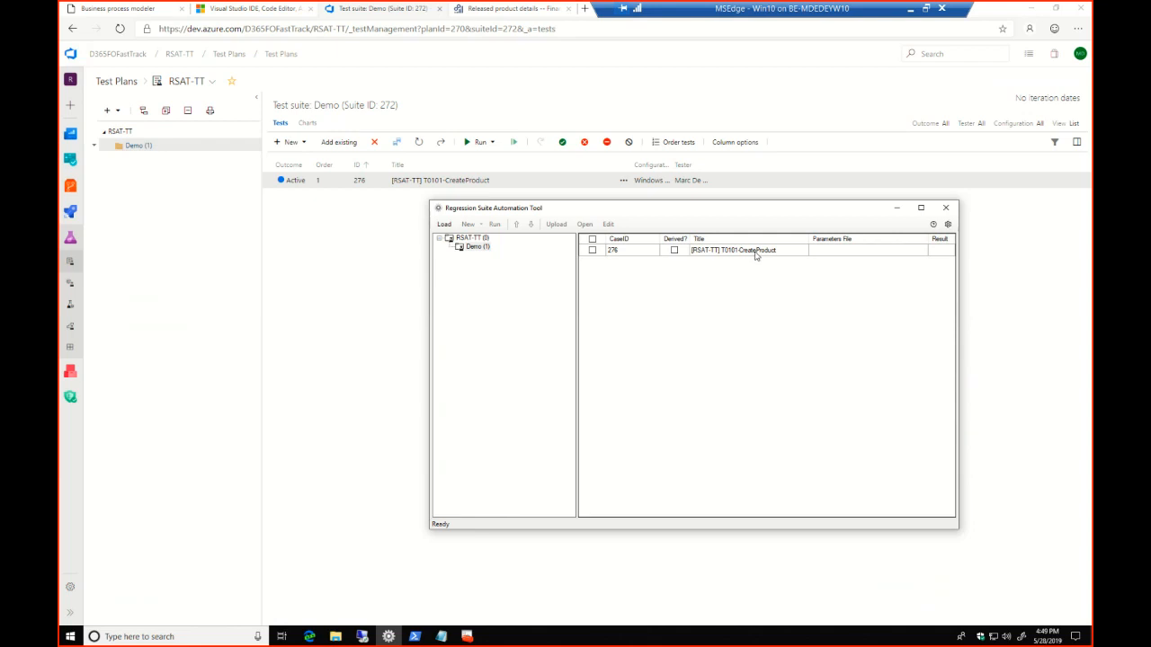
Generate the test execution and parameter files for the [RSAT-TT] T0101-CreateProduct test case and dismiss the Office privacy notice
{"action": "left_click", "coordinate": [592, 250]}
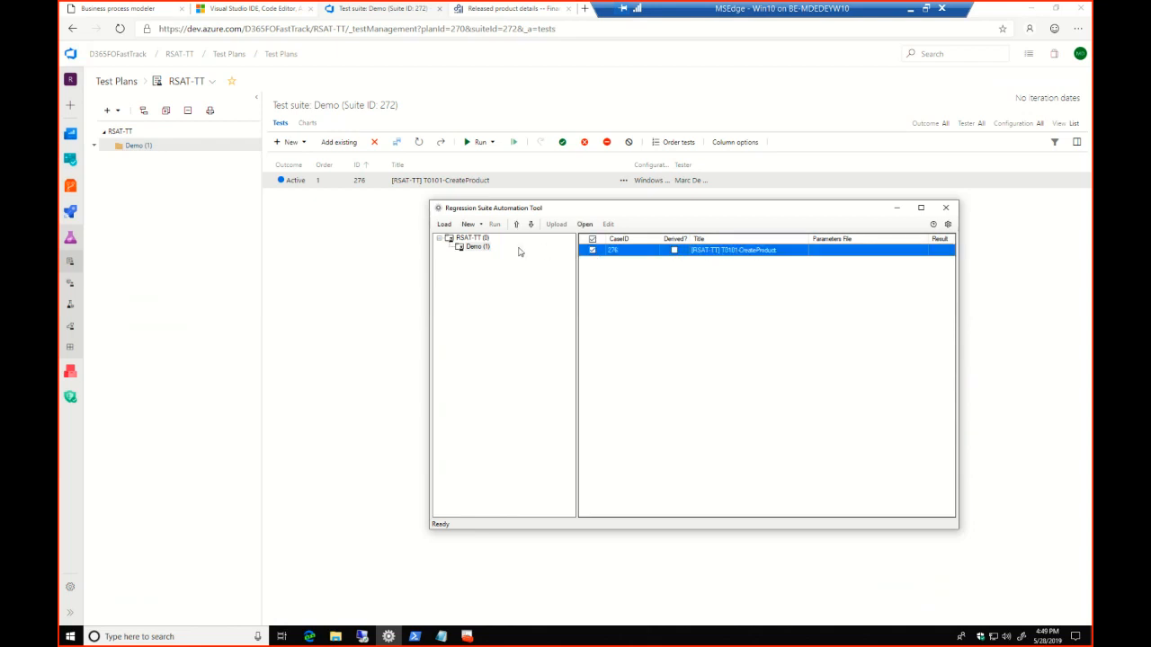
{"action": "left_click", "coordinate": [481, 226]}
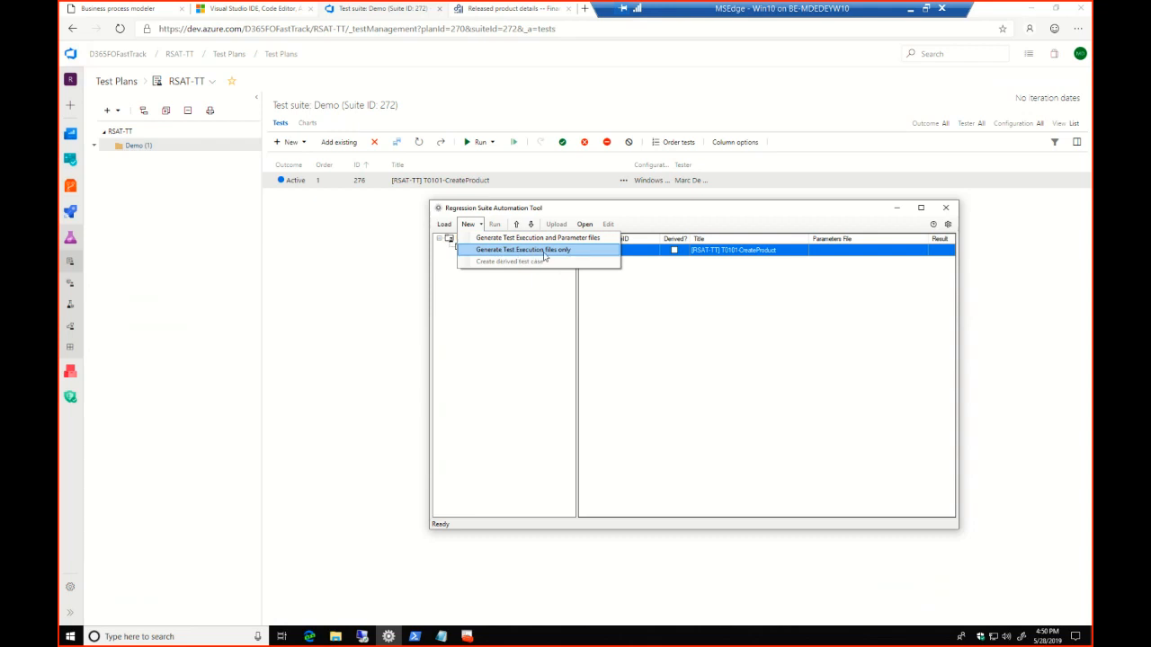
{"action": "left_click", "coordinate": [537, 239]}
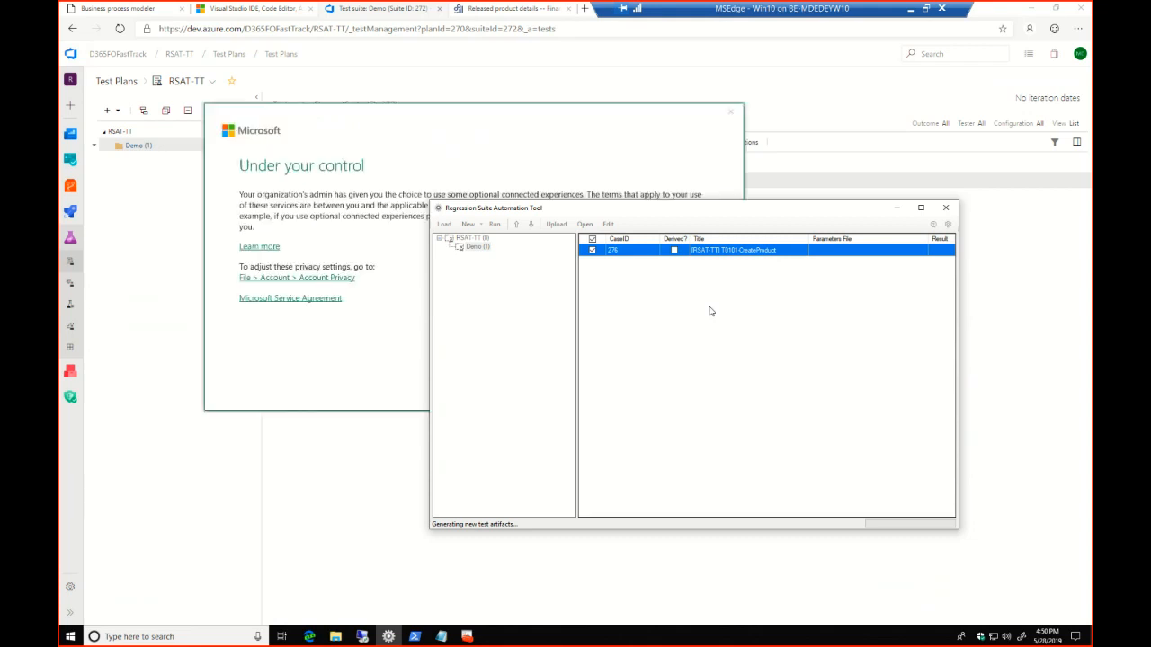
{"action": "left_click", "coordinate": [360, 111]}
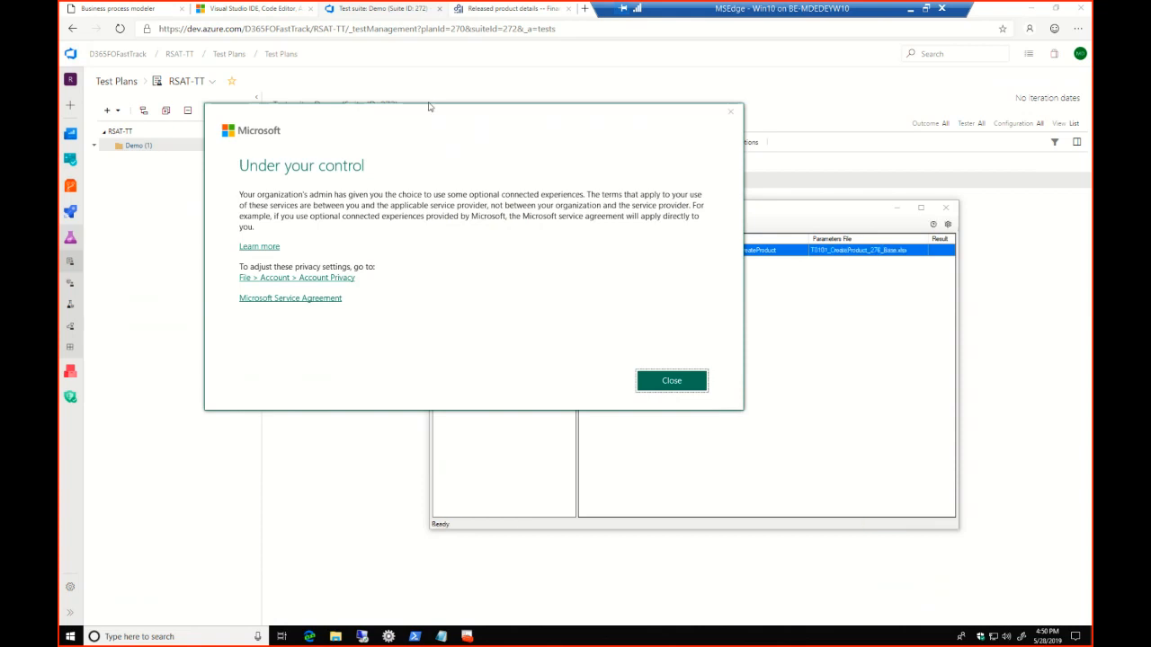
{"action": "left_click", "coordinate": [673, 382]}
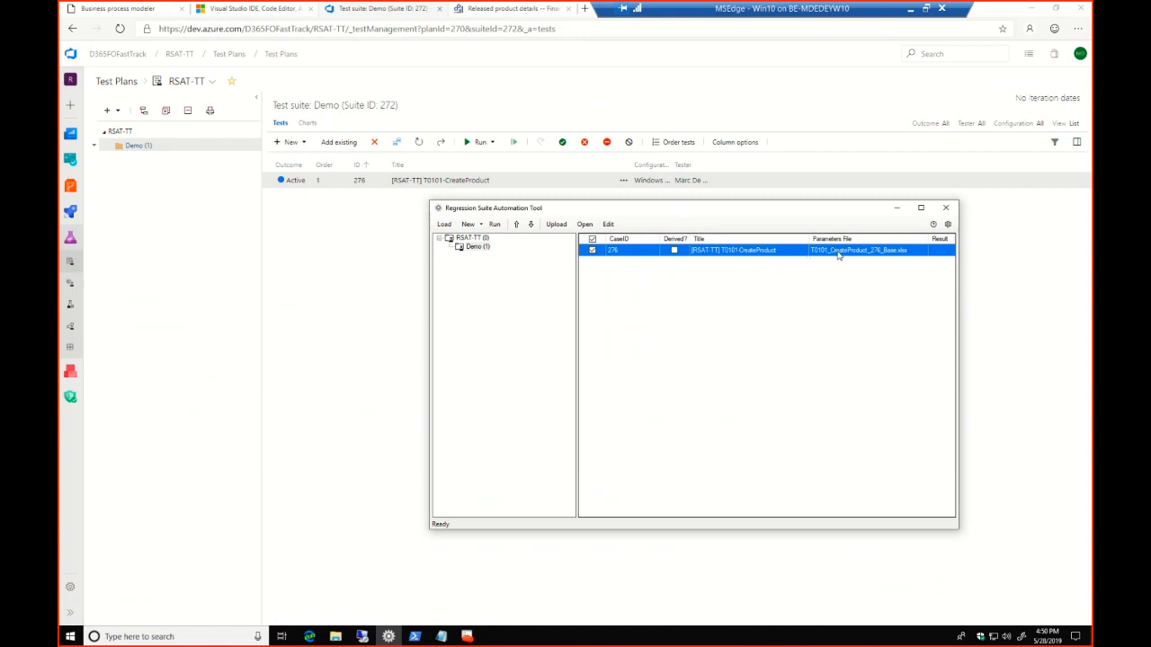
Open the test case's parameter file read-only in Excel, fit column A on the General sheet and display the EcoResProductCreate sheet
{"action": "left_click", "coordinate": [609, 225]}
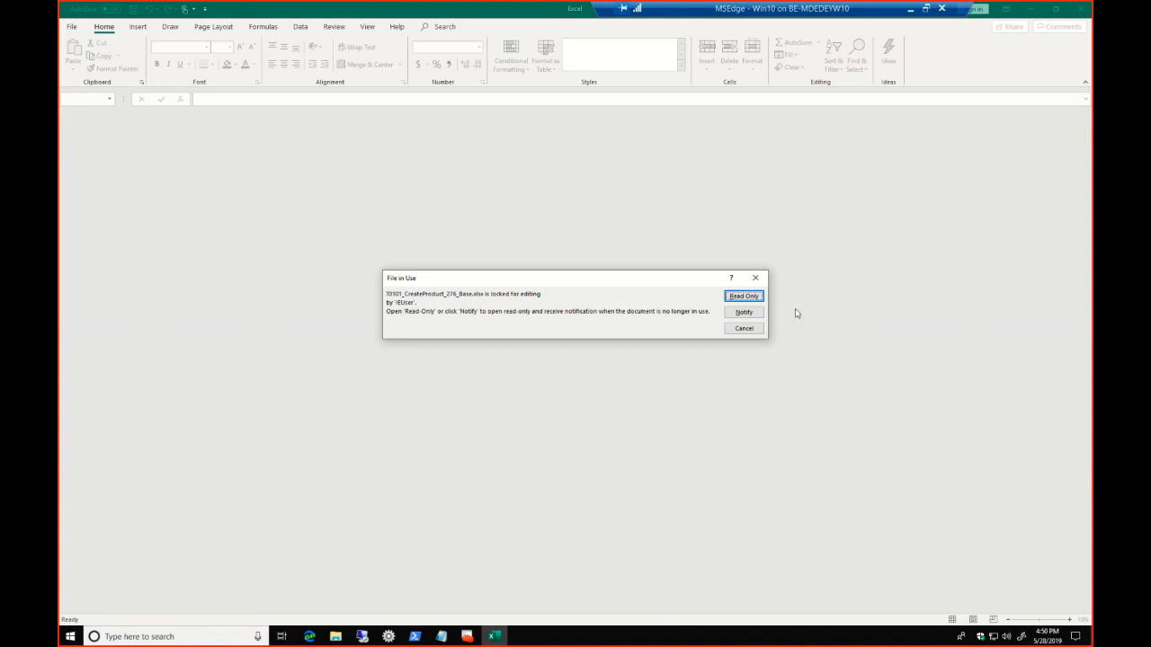
{"action": "left_click", "coordinate": [746, 296]}
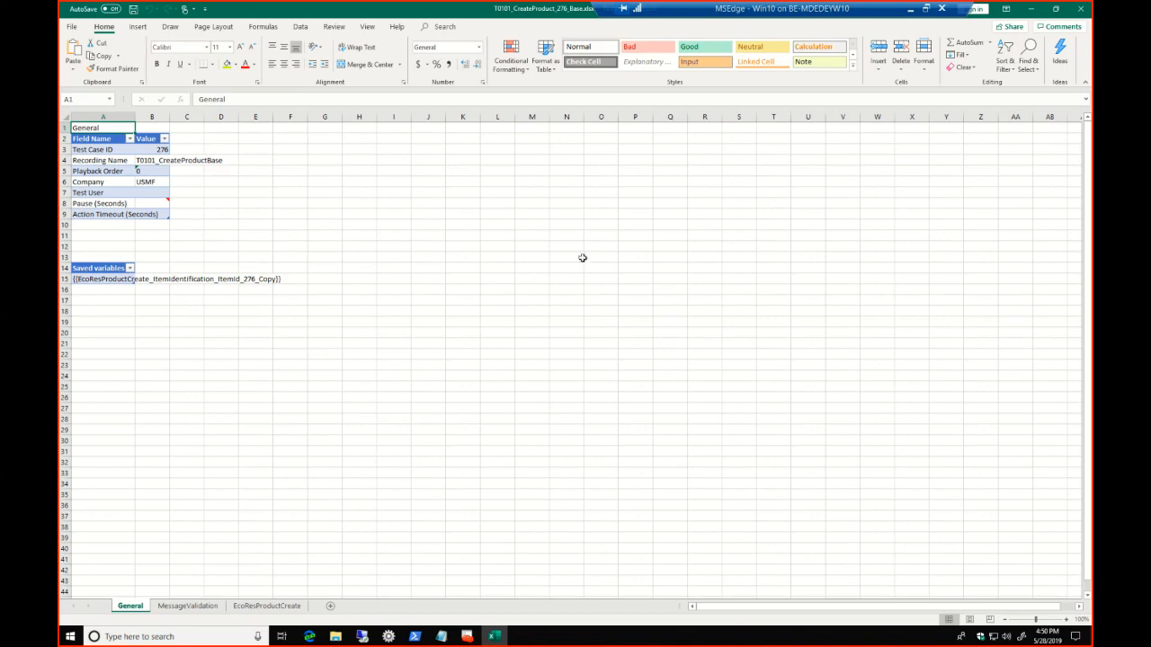
{"action": "double_click", "coordinate": [134, 117]}
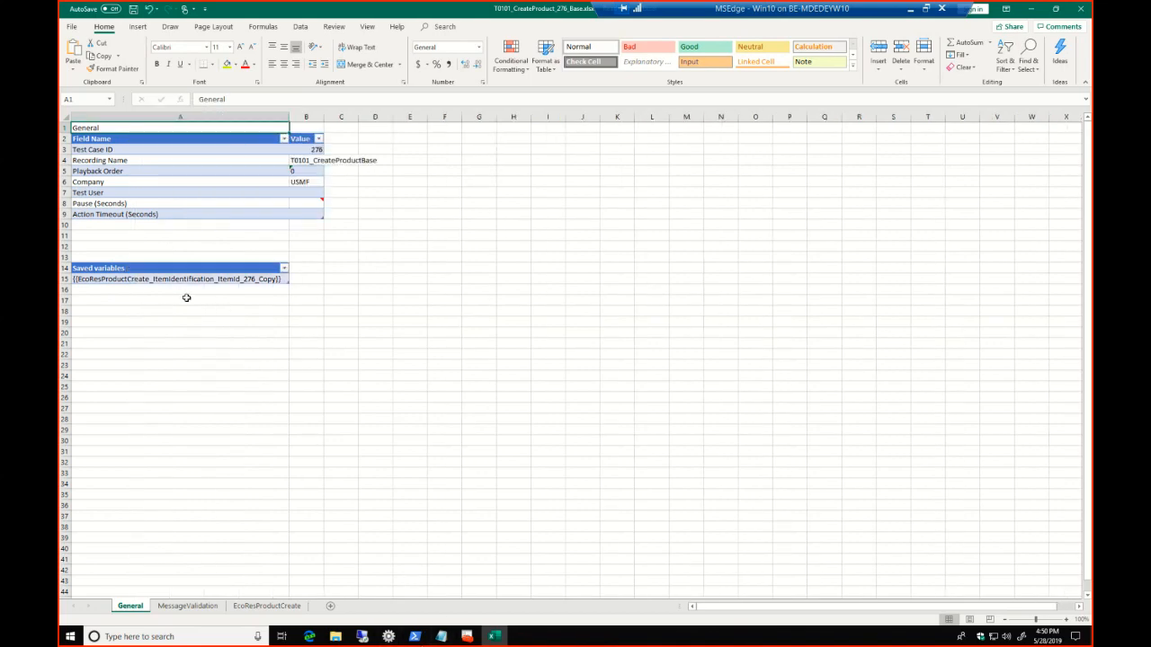
{"action": "left_click", "coordinate": [292, 606]}
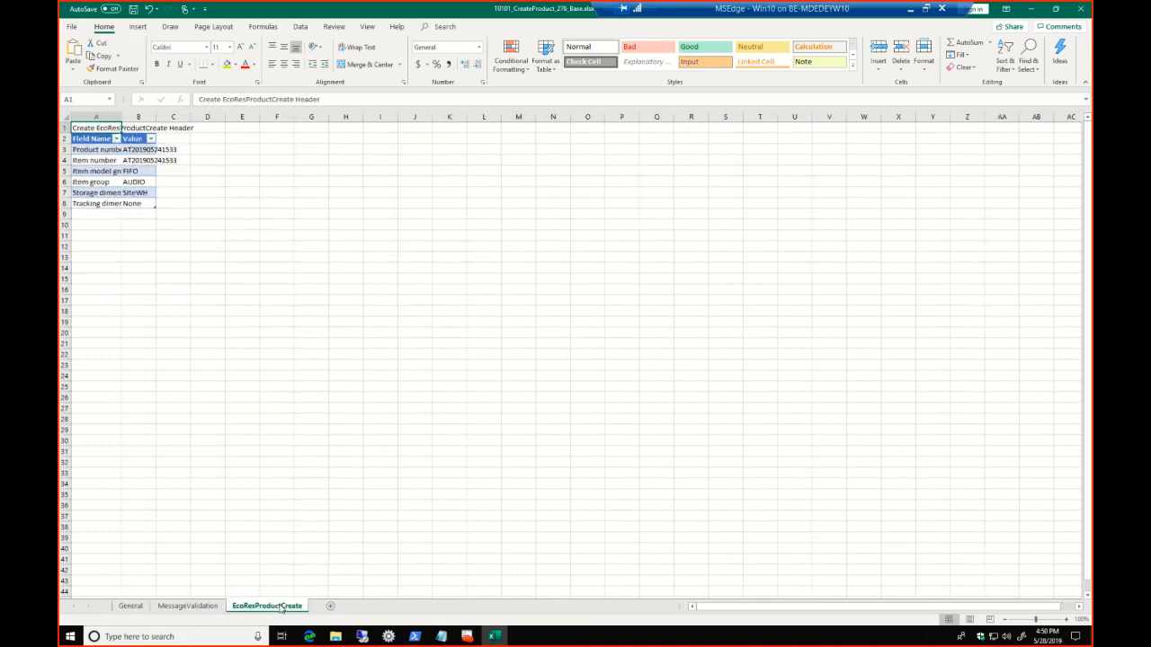
Fit the widths of columns A and B to their contents on the EcoResProductCreate sheet
{"action": "double_click", "coordinate": [121, 117]}
{"action": "left_click", "coordinate": [213, 148]}
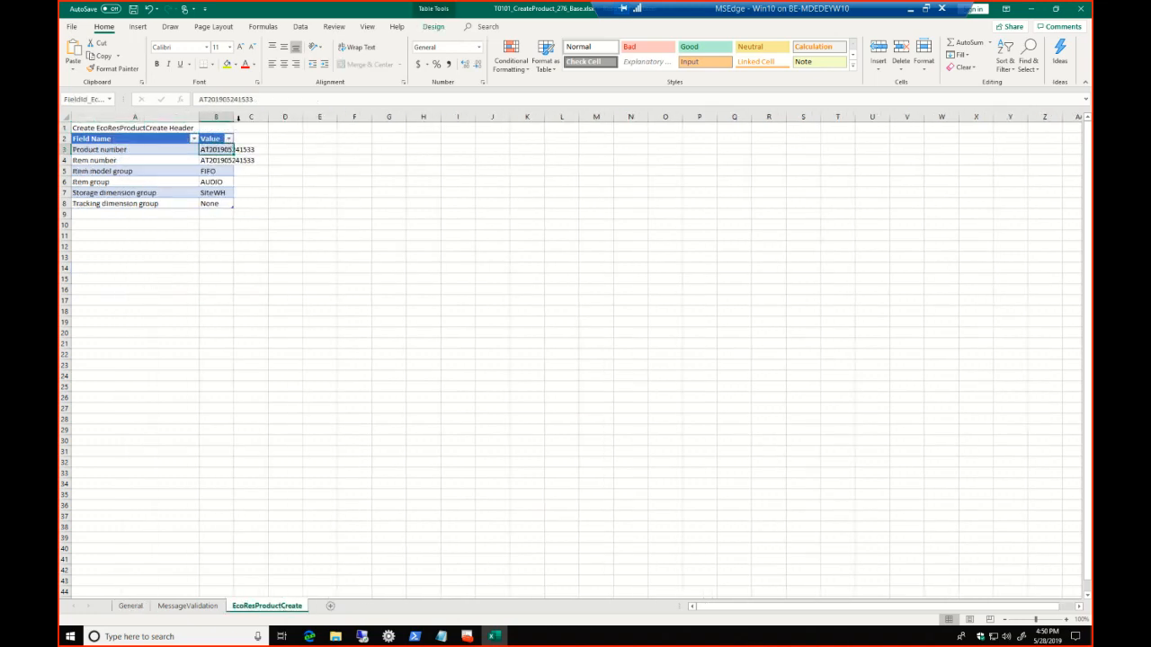
{"action": "double_click", "coordinate": [238, 118]}
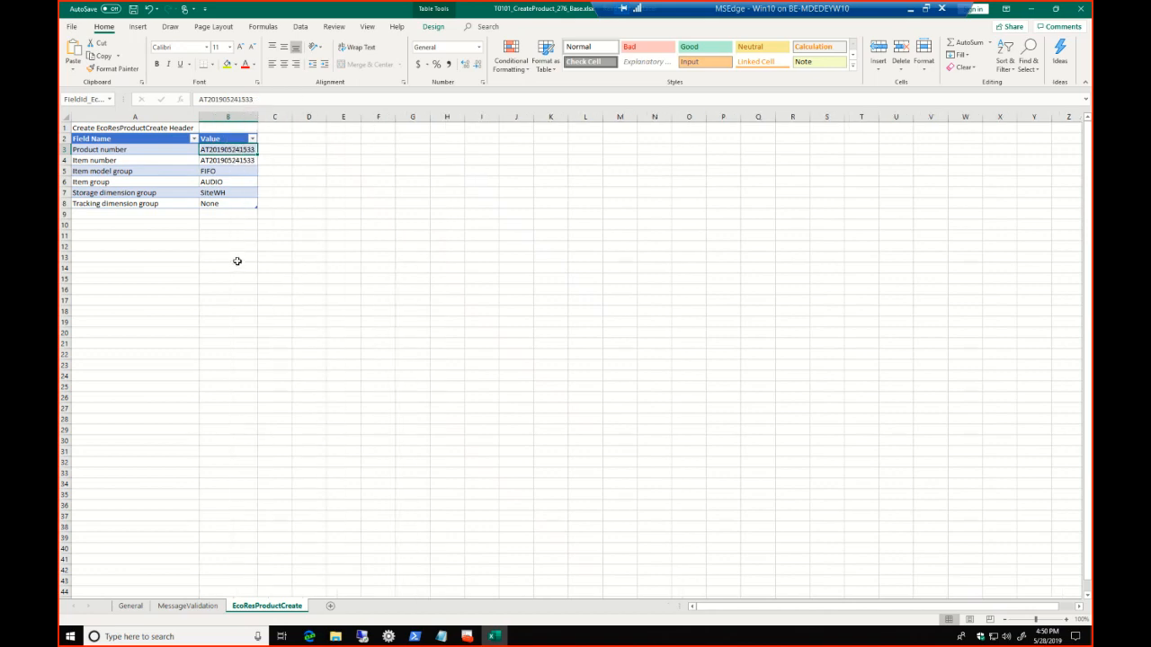
{"action": "left_click", "coordinate": [233, 161]}
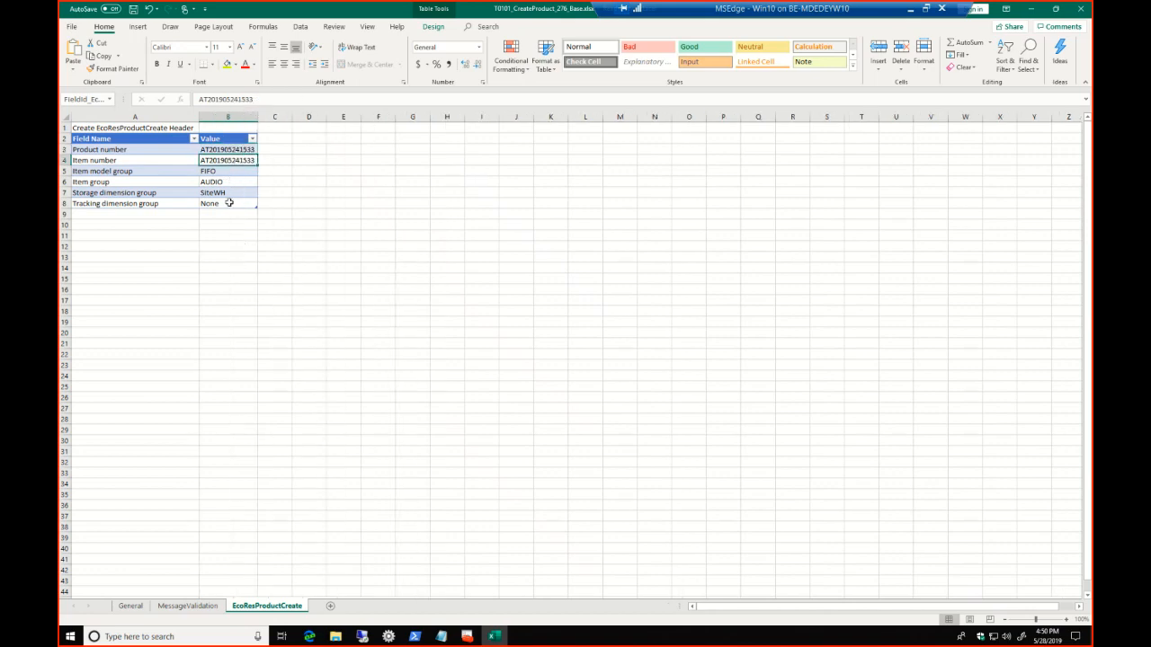
{"action": "left_click", "coordinate": [229, 149]}
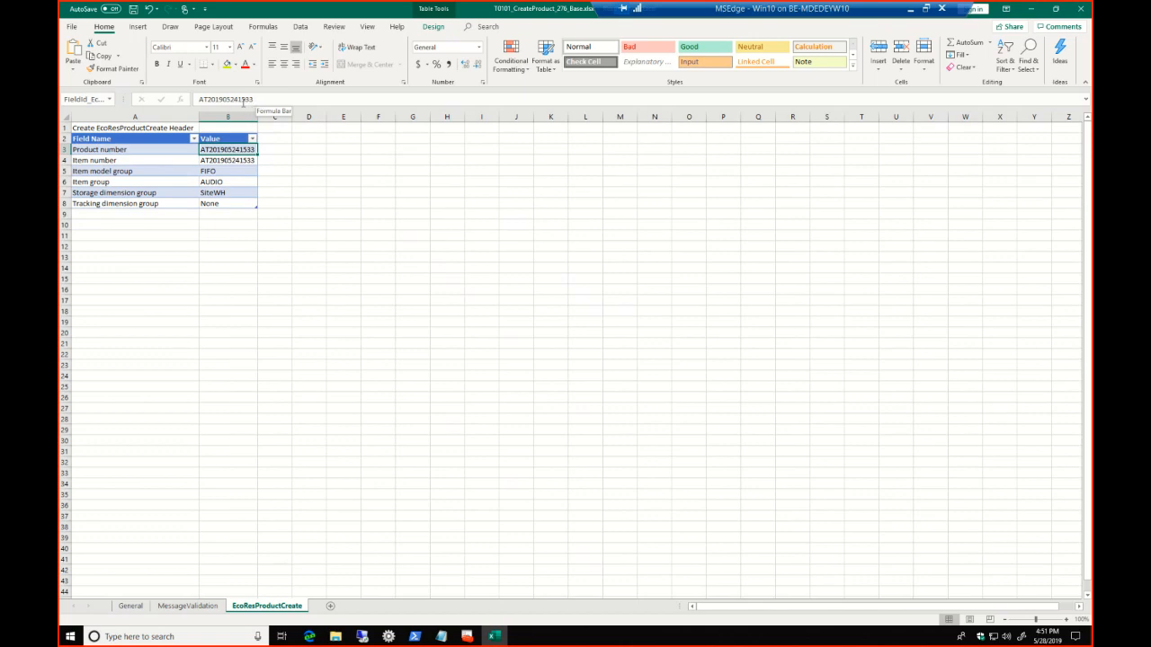
{"action": "left_click", "coordinate": [237, 99]}
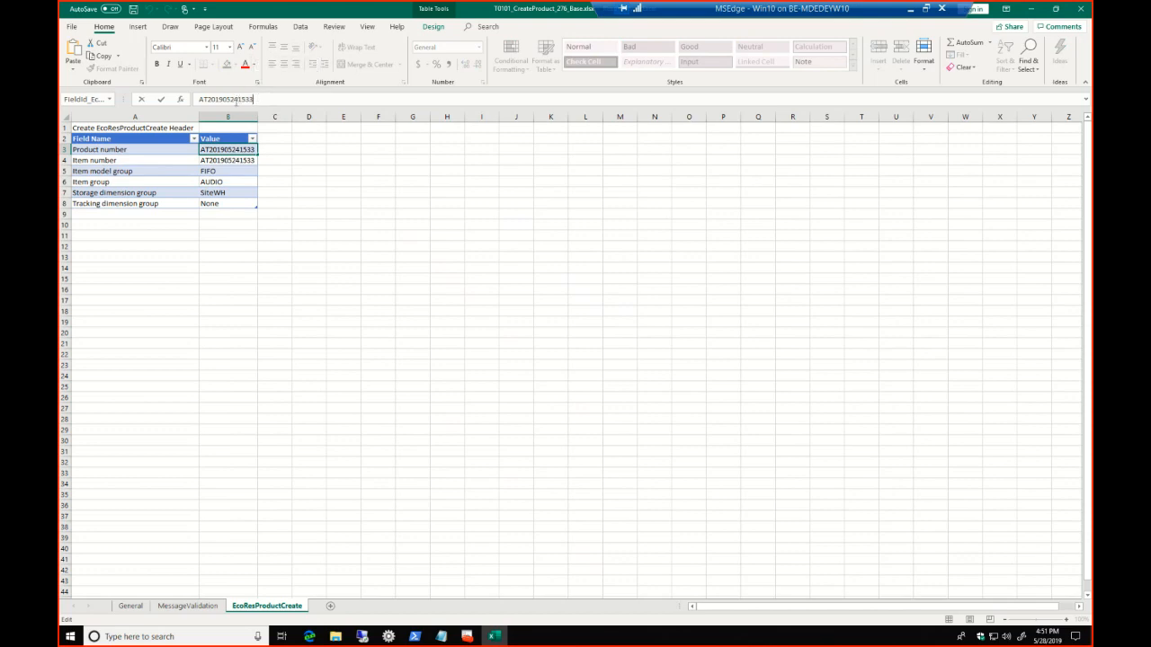
{"action": "left_click_drag", "start_coordinate": [235, 101], "coordinate": [256, 98]}
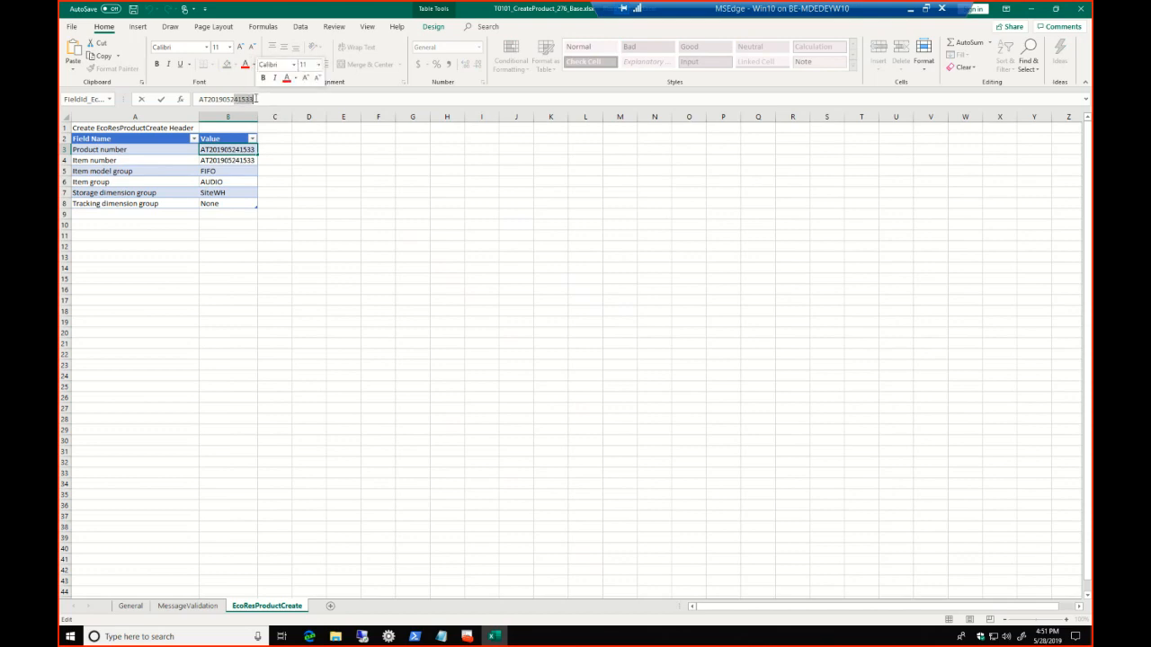
{"action": "type", "text": "81651"}
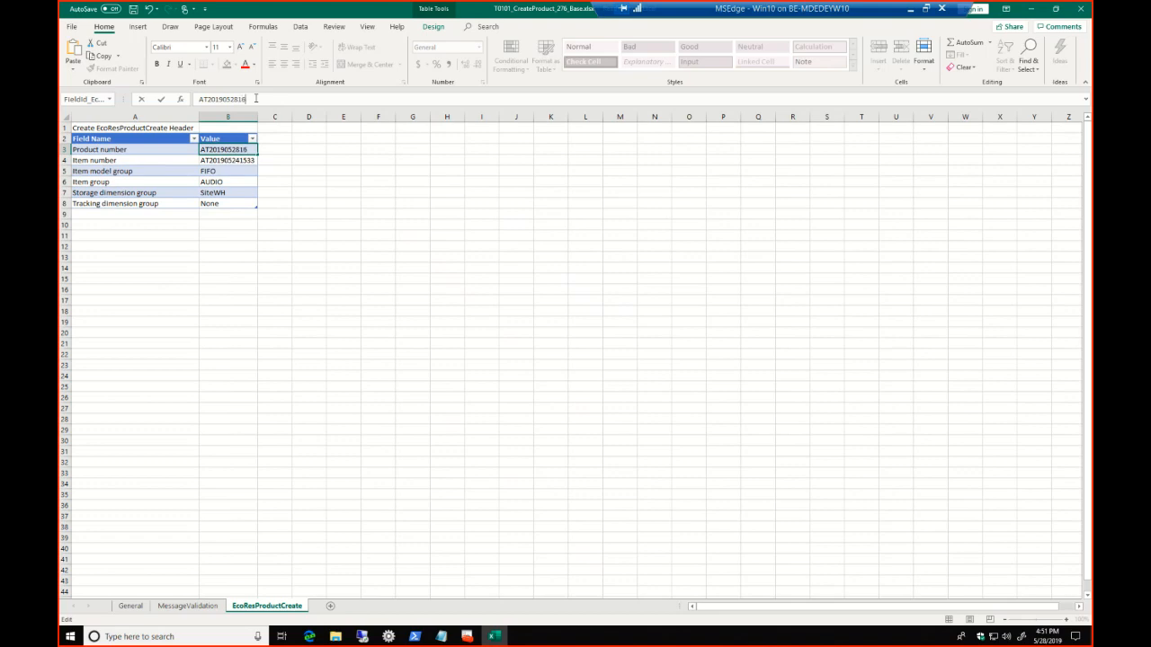
{"action": "left_click", "coordinate": [241, 160]}
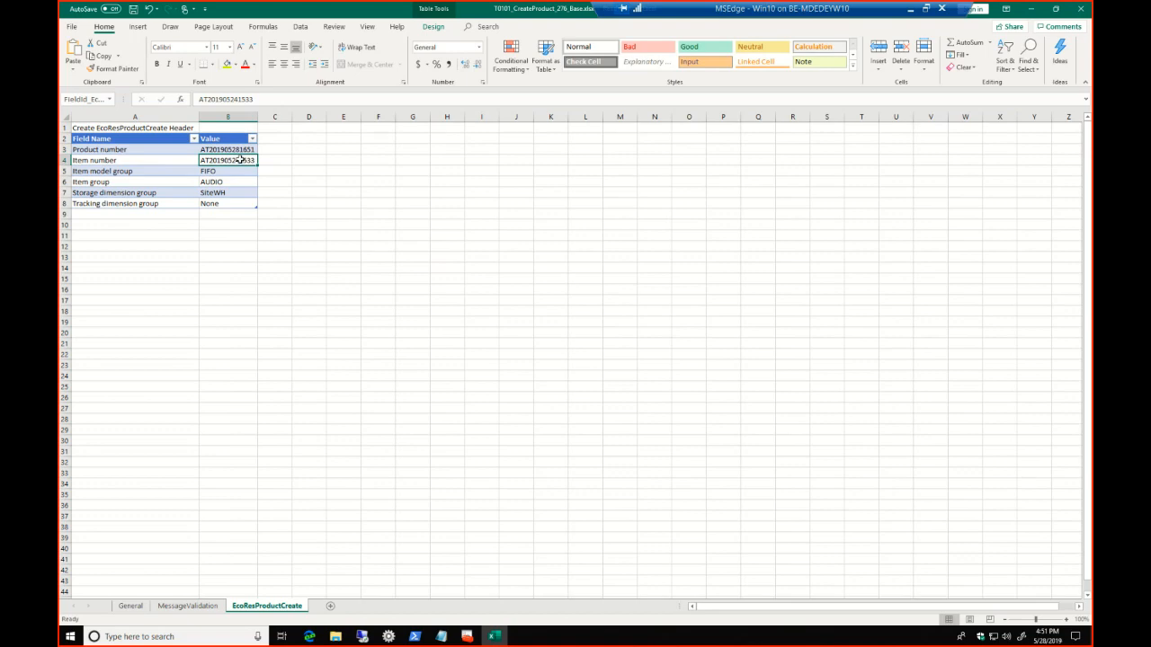
Copy the product number into the Item number value and try to save the read-only parameter workbook
{"action": "key", "text": "Up"}
{"action": "key", "text": "ctrl+c"}
{"action": "left_click", "coordinate": [231, 162]}
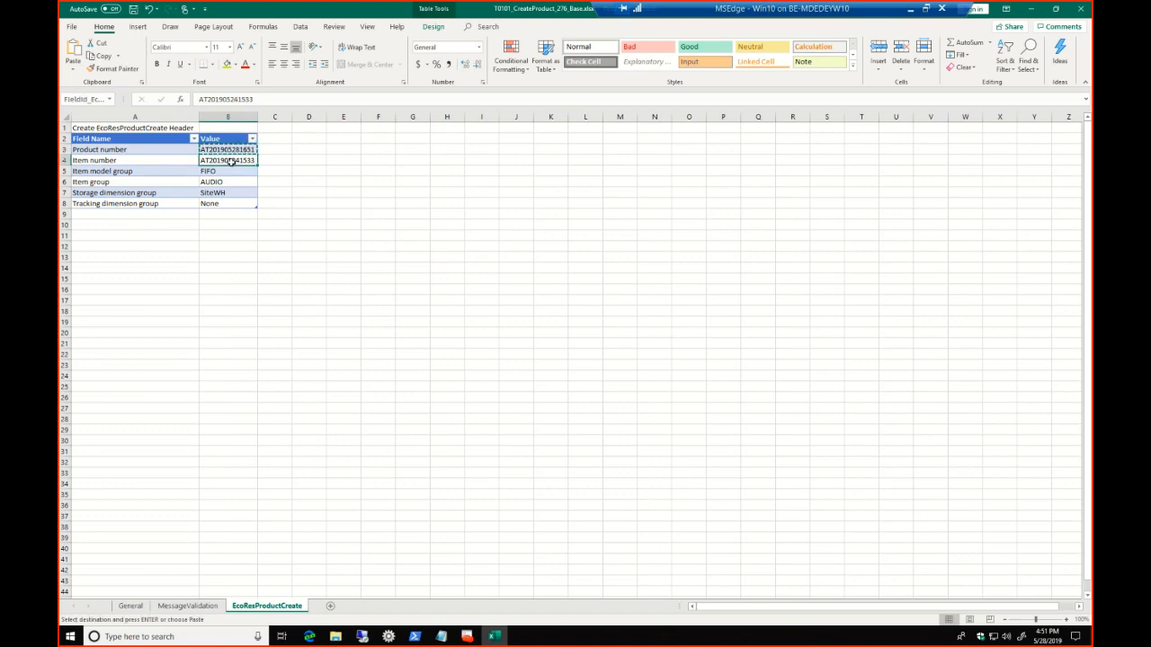
{"action": "key", "text": "ctrl+v"}
{"action": "key", "text": "ctrl+s"}
{"action": "left_click", "coordinate": [580, 350]}
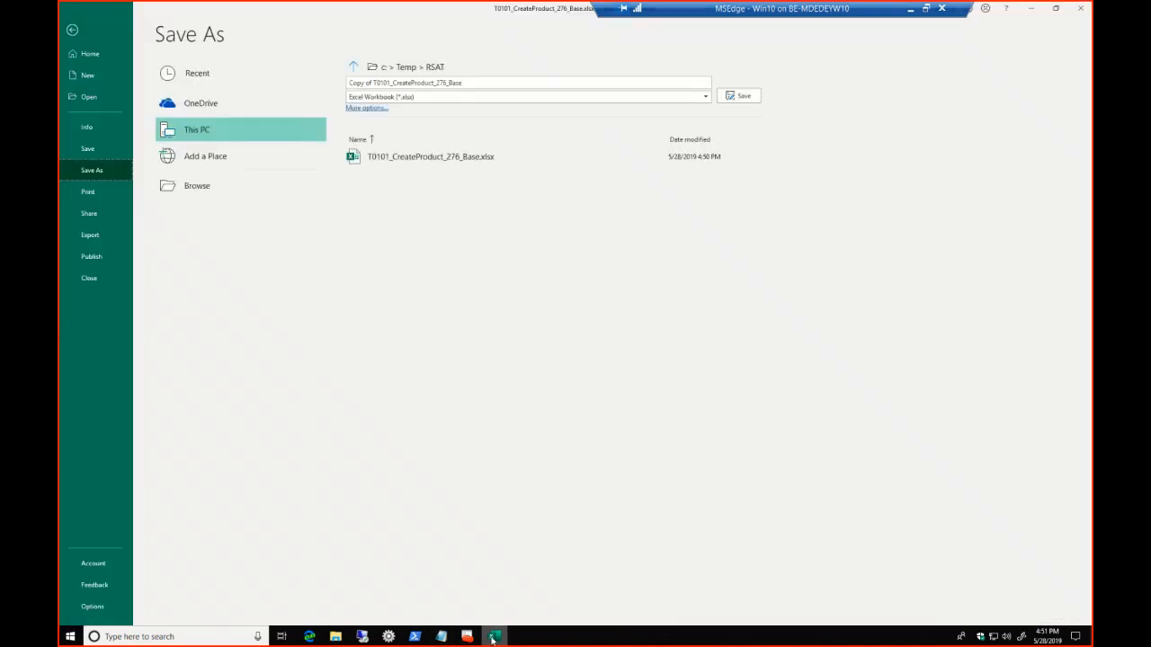
Leave the Save As page and close the read-only parameter workbook without saving its changes
{"action": "left_click", "coordinate": [1089, 8]}
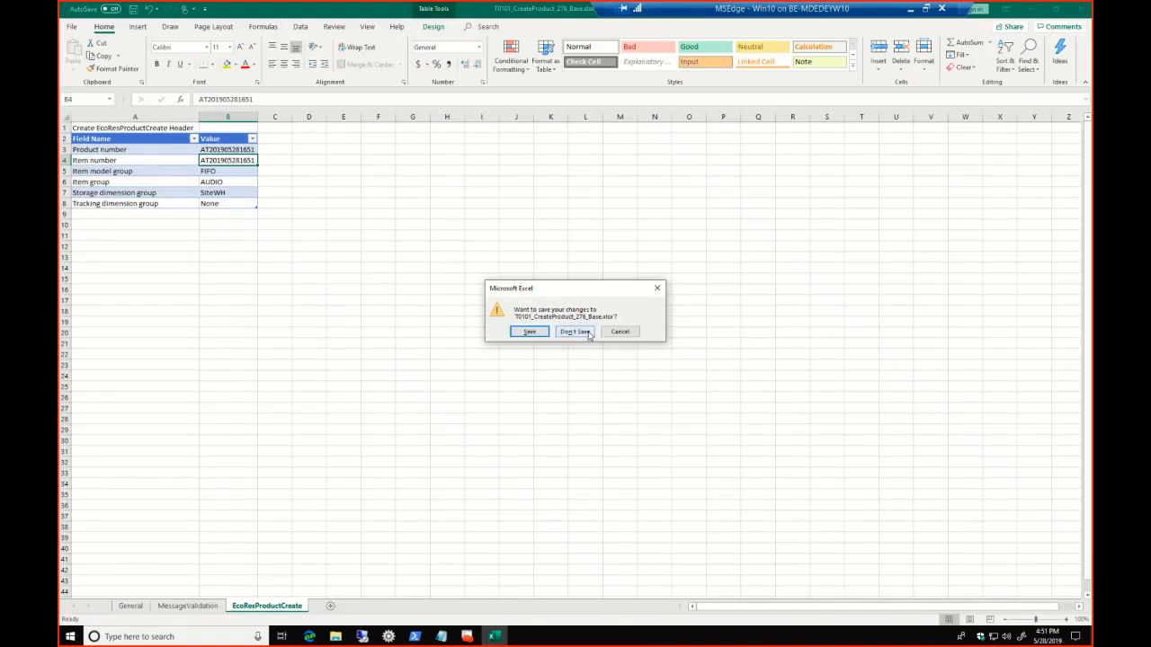
{"action": "left_click", "coordinate": [618, 329]}
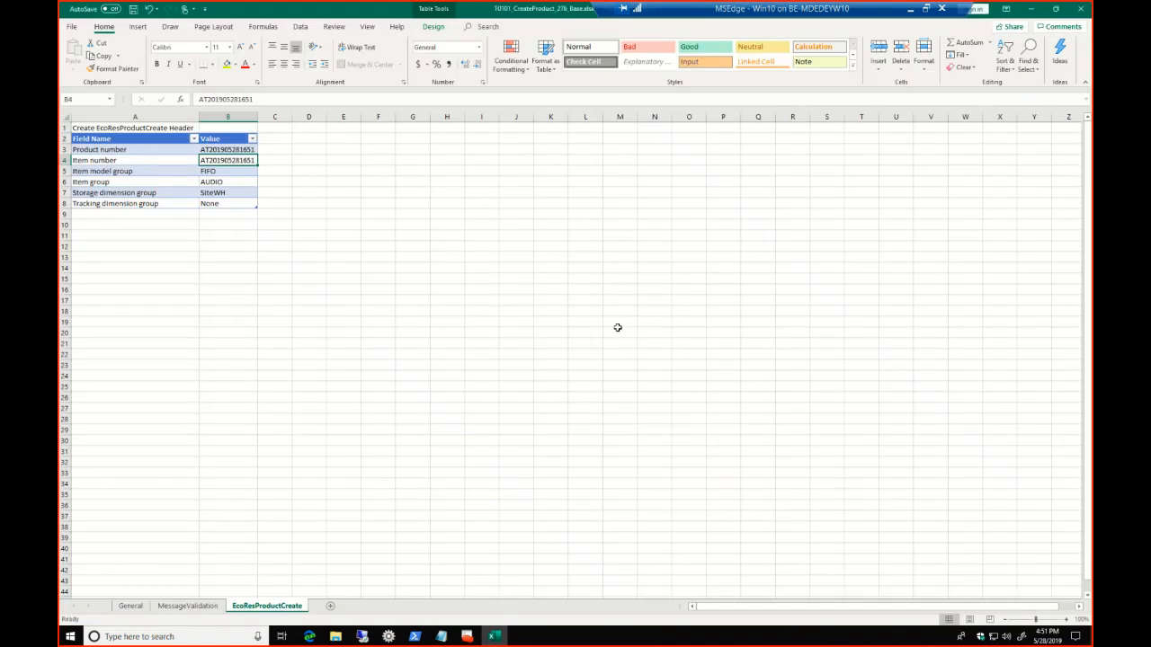
{"action": "left_click", "coordinate": [1079, 8]}
{"action": "left_click", "coordinate": [591, 332]}
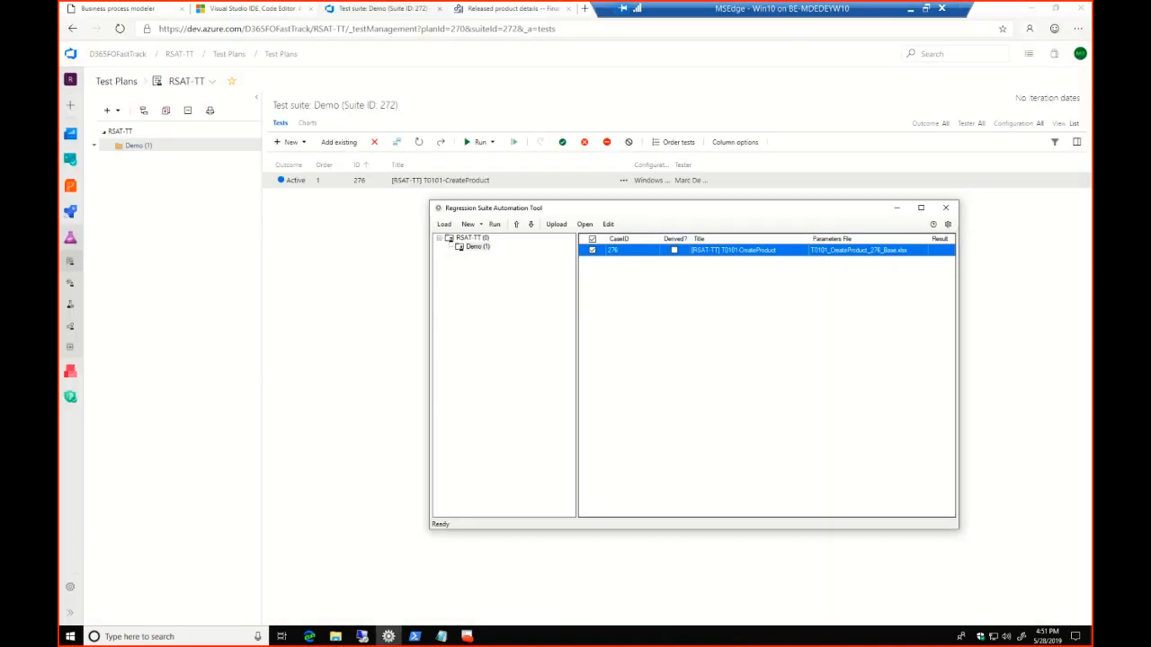
End the leftover Microsoft Excel background process in Task Manager, then close Task Manager
{"action": "left_click", "coordinate": [218, 634]}
{"action": "type", "text": "t"}
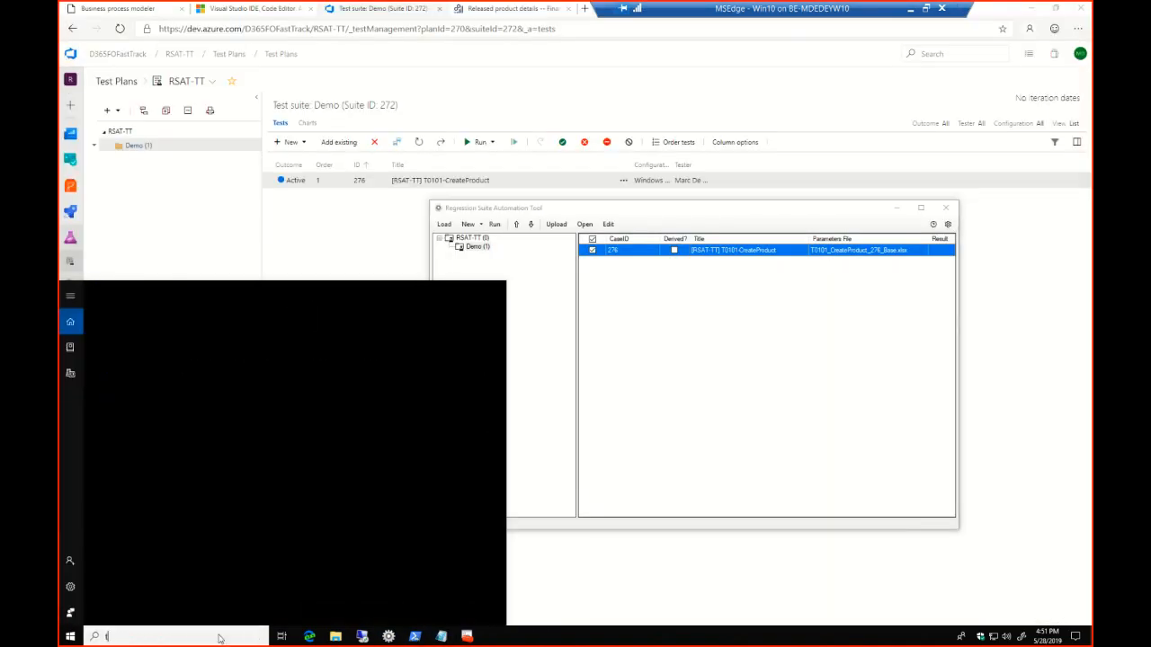
{"action": "type", "text": "askmgr"}
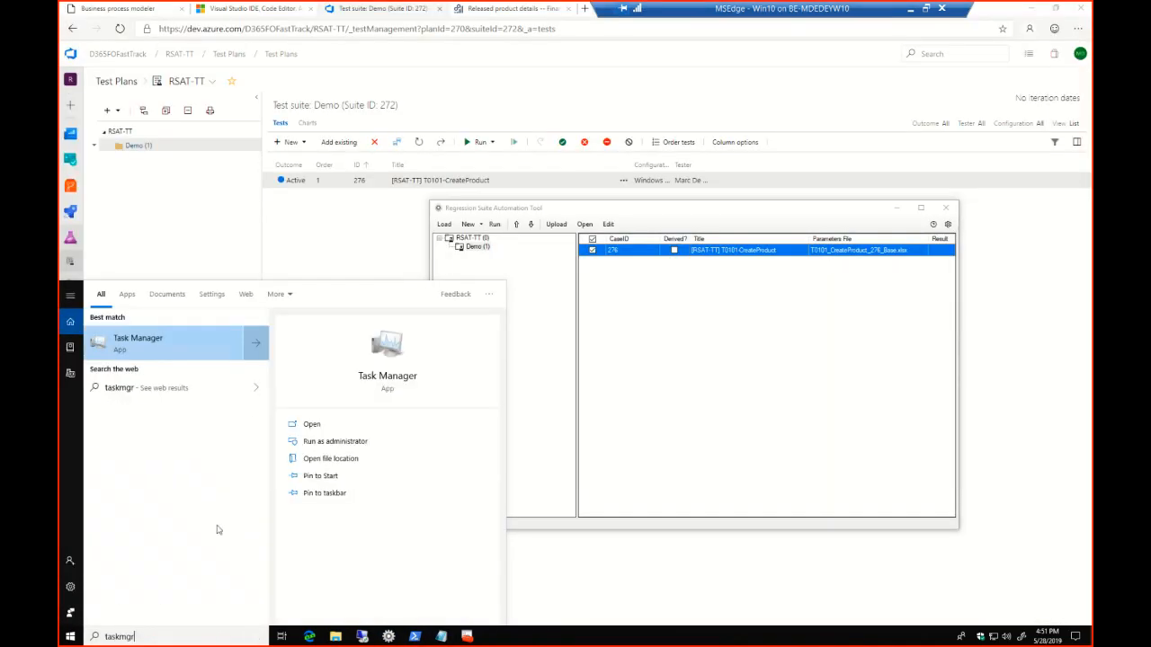
{"action": "left_click", "coordinate": [189, 355]}
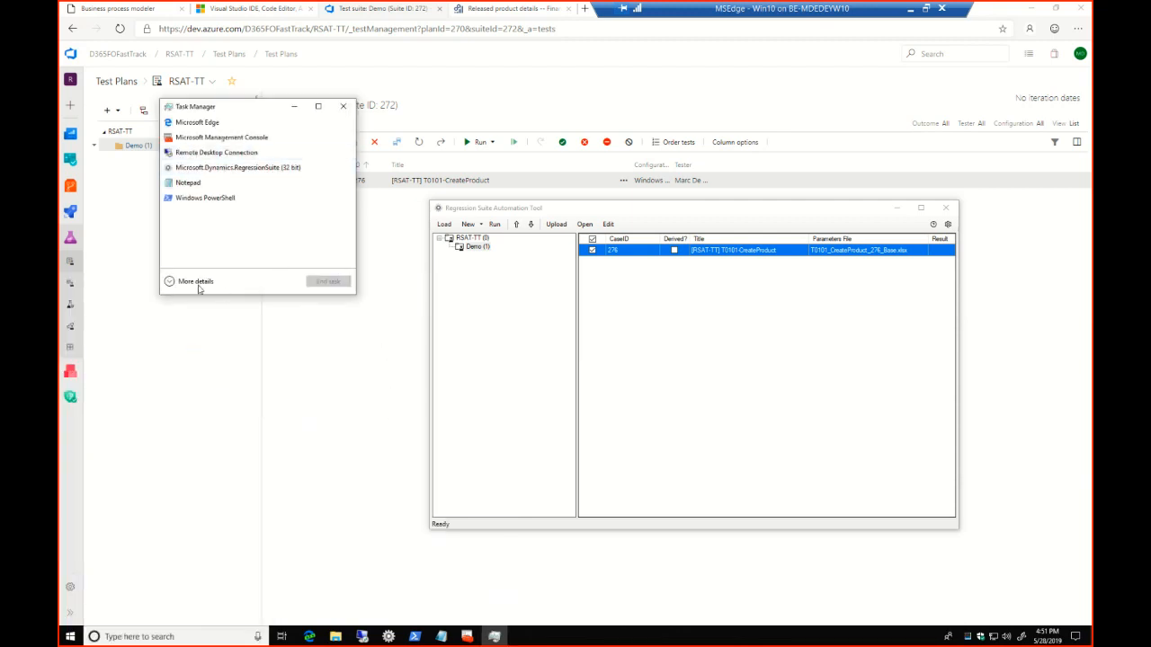
{"action": "left_click", "coordinate": [169, 280]}
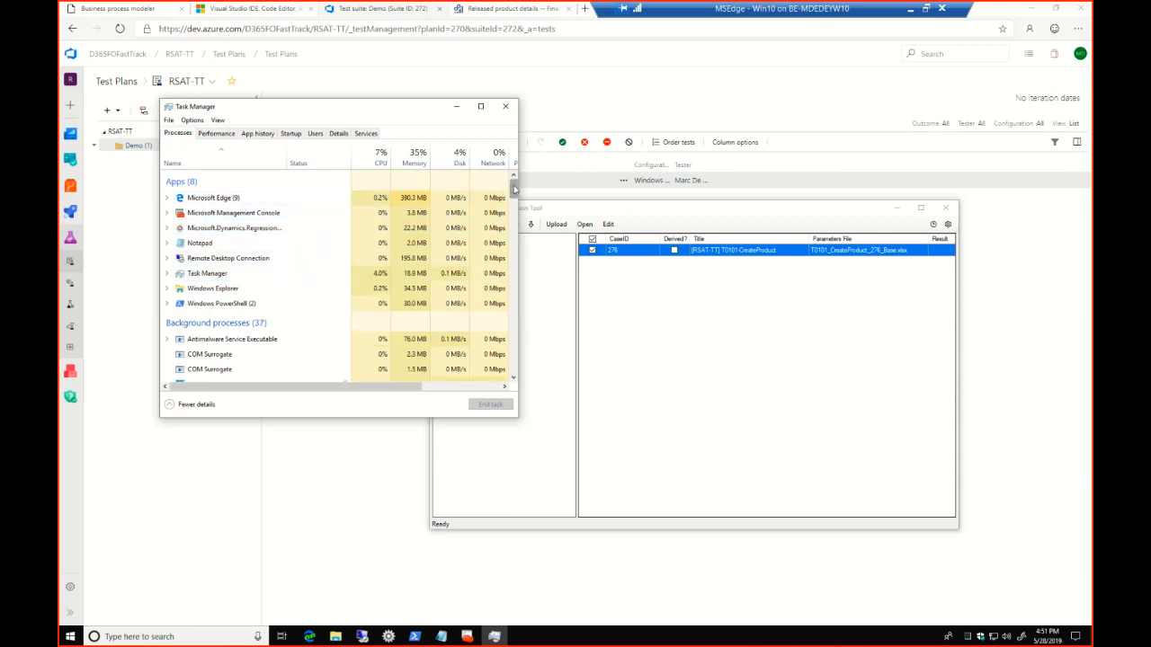
{"action": "scroll", "coordinate": [512, 197], "scroll_direction": "down", "scroll_amount": 4}
{"action": "left_click", "coordinate": [269, 285]}
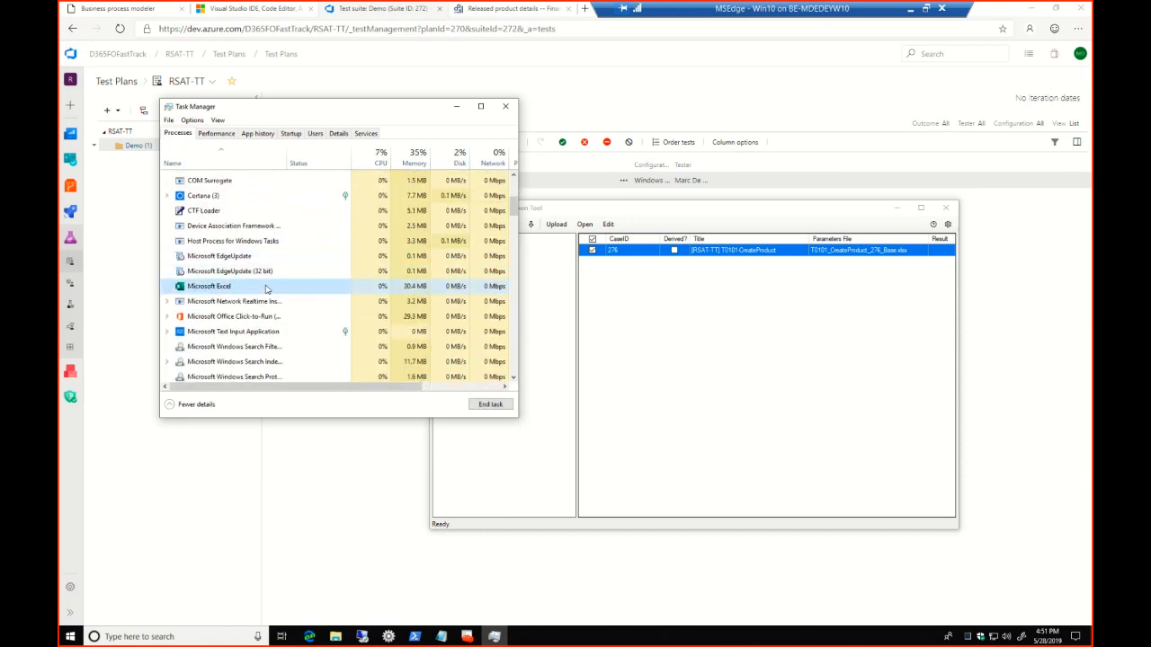
{"action": "left_click", "coordinate": [490, 404]}
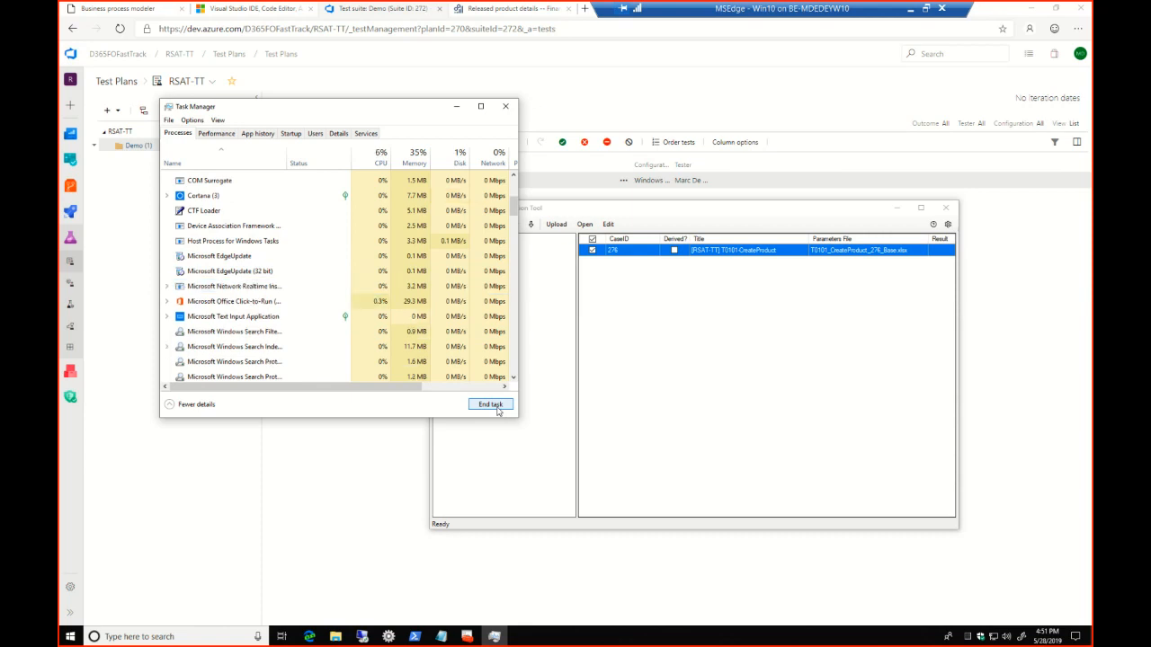
{"action": "left_click", "coordinate": [505, 106]}
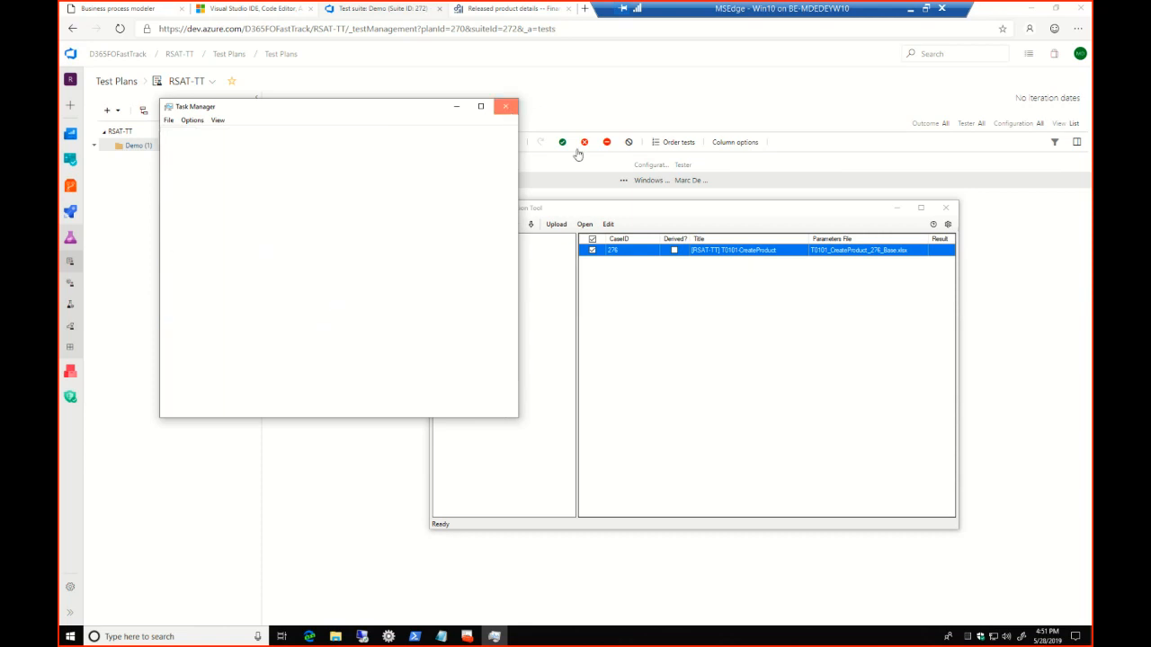
Reopen the test case's parameter file for editing from RSAT, dismiss Document Recovery and display the EcoResProductCreate sheet
{"action": "left_click", "coordinate": [607, 223]}
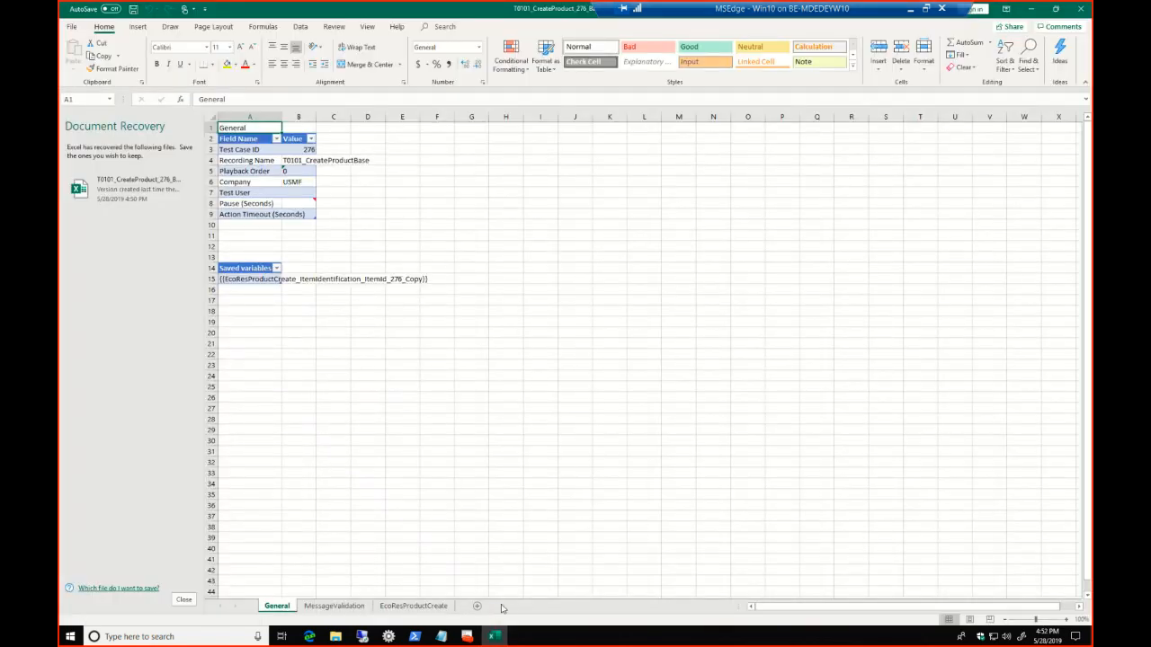
{"action": "left_click", "coordinate": [184, 599]}
{"action": "left_click", "coordinate": [287, 606]}
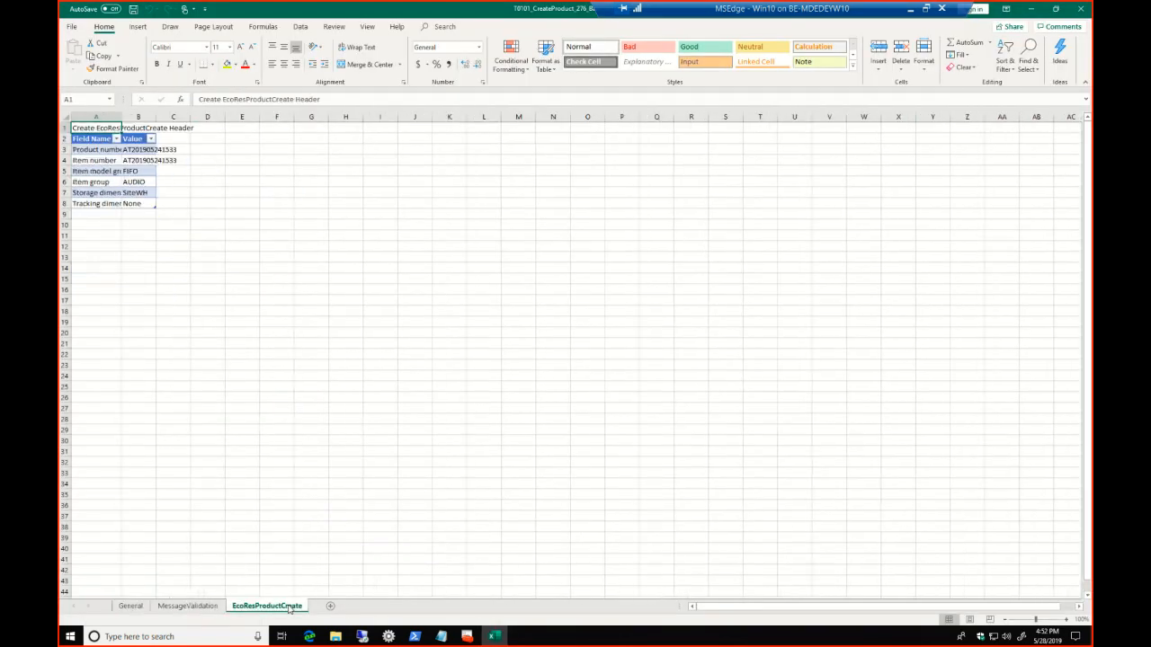
{"action": "left_click", "coordinate": [146, 149]}
{"action": "left_click_drag", "start_coordinate": [232, 98], "coordinate": [266, 99]}
{"action": "type", "text": "28"}
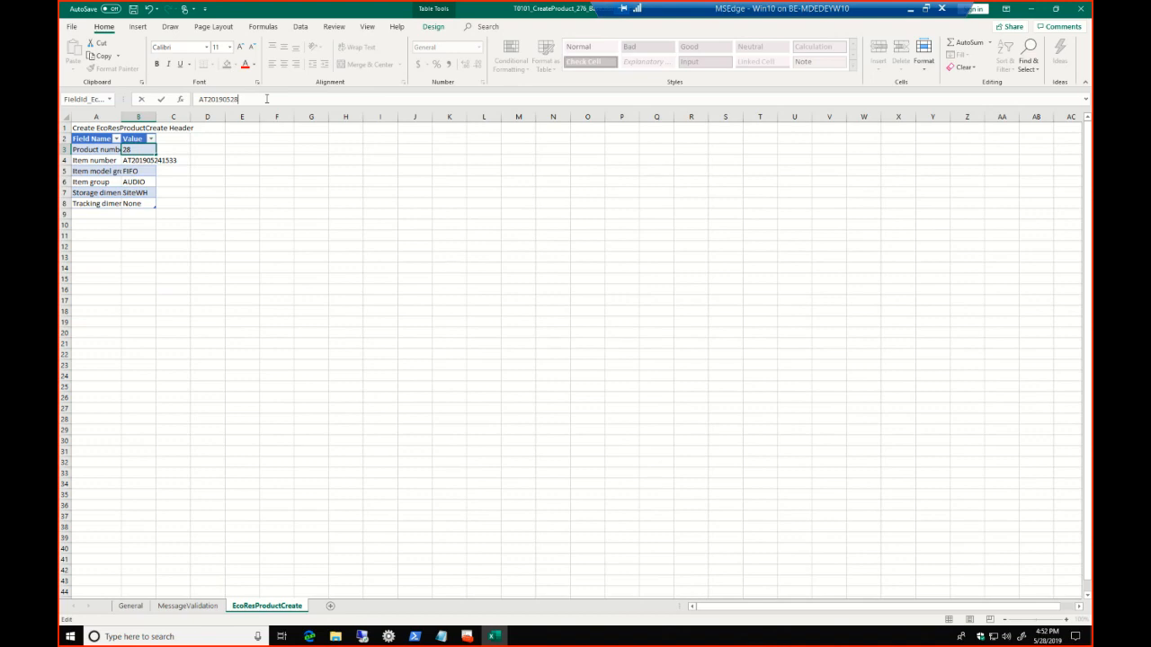
{"action": "type", "text": "1651"}
{"action": "left_click", "coordinate": [158, 158]}
{"action": "left_click", "coordinate": [148, 149]}
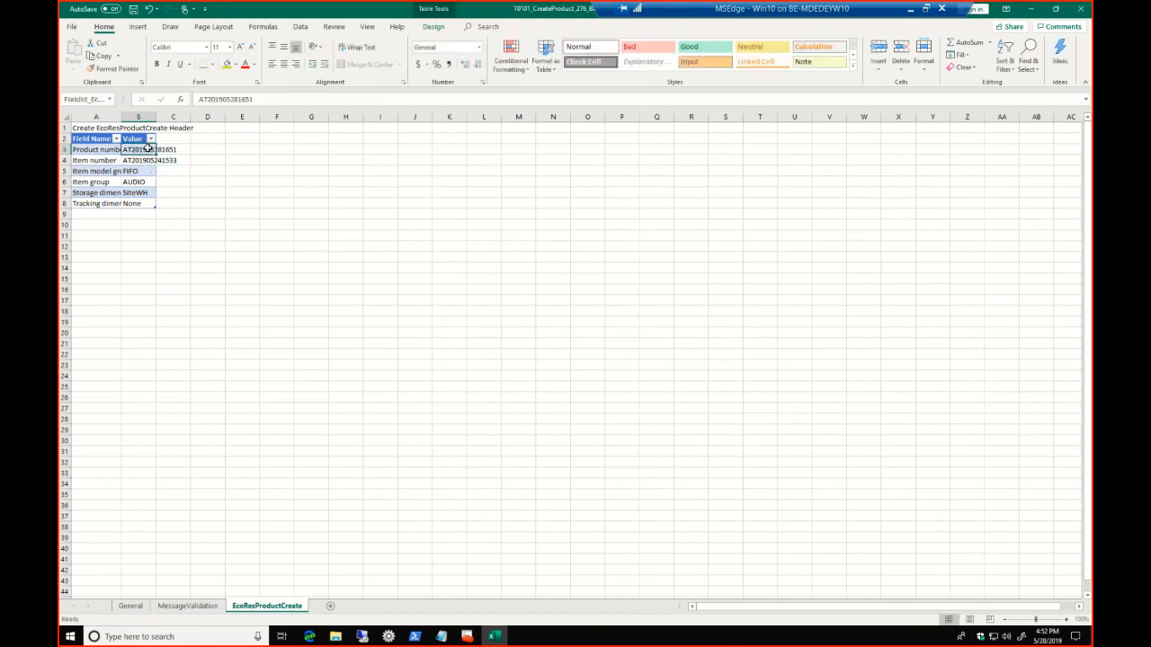
{"action": "key", "text": "ctrl+c"}
{"action": "left_click", "coordinate": [139, 160]}
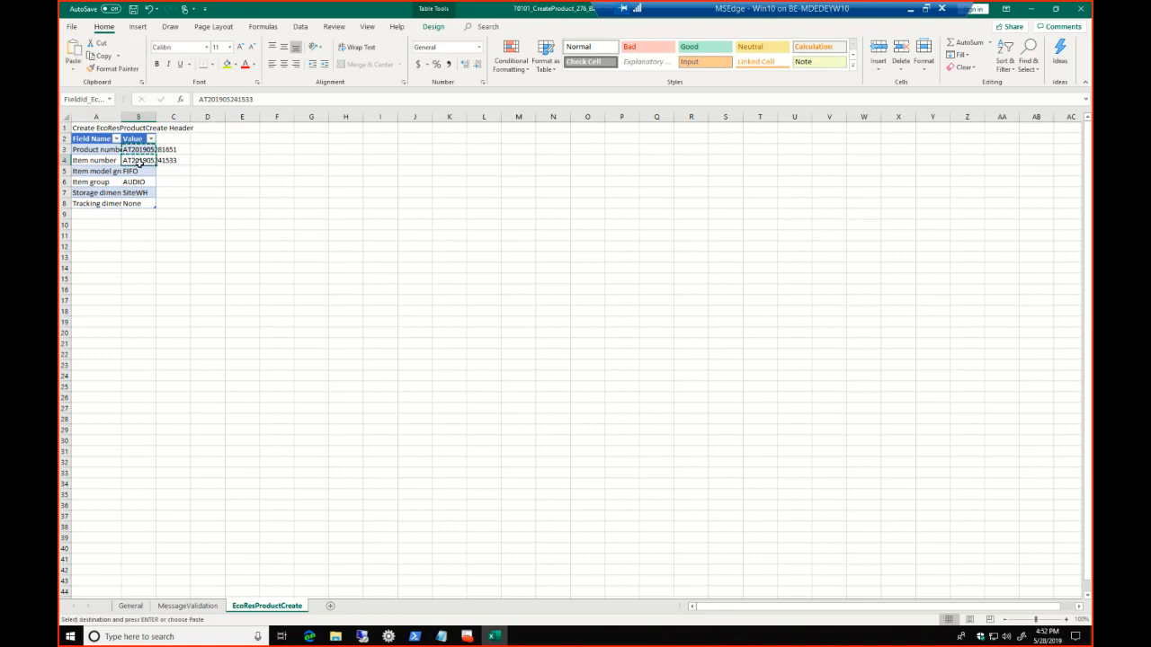
{"action": "key", "text": "Return"}
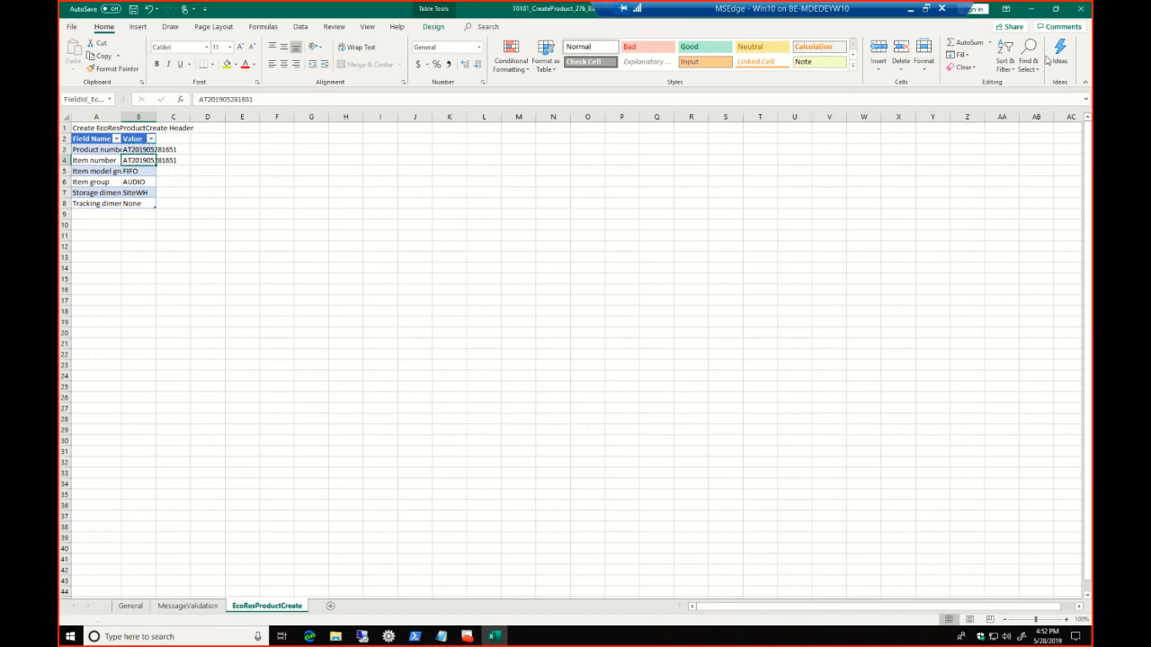
{"action": "left_click", "coordinate": [1080, 8]}
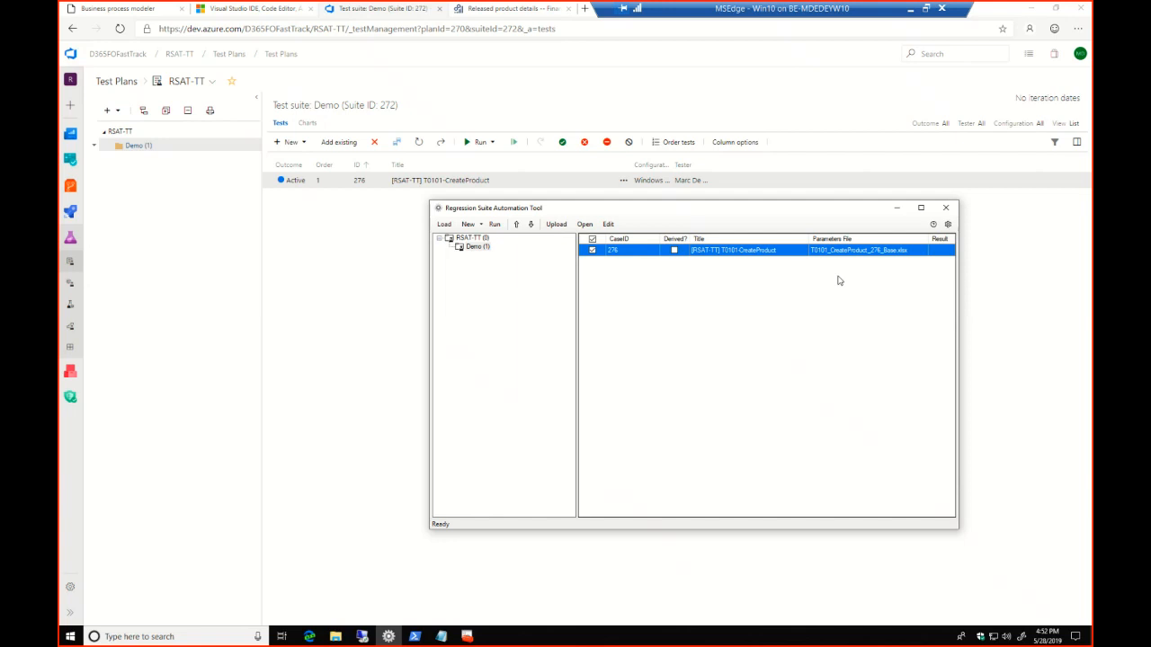
Run the [RSAT-TT] T0101-CreateProduct test case and agree to download and install the Microsoft Internet Explorer driver
{"action": "left_click", "coordinate": [494, 226]}
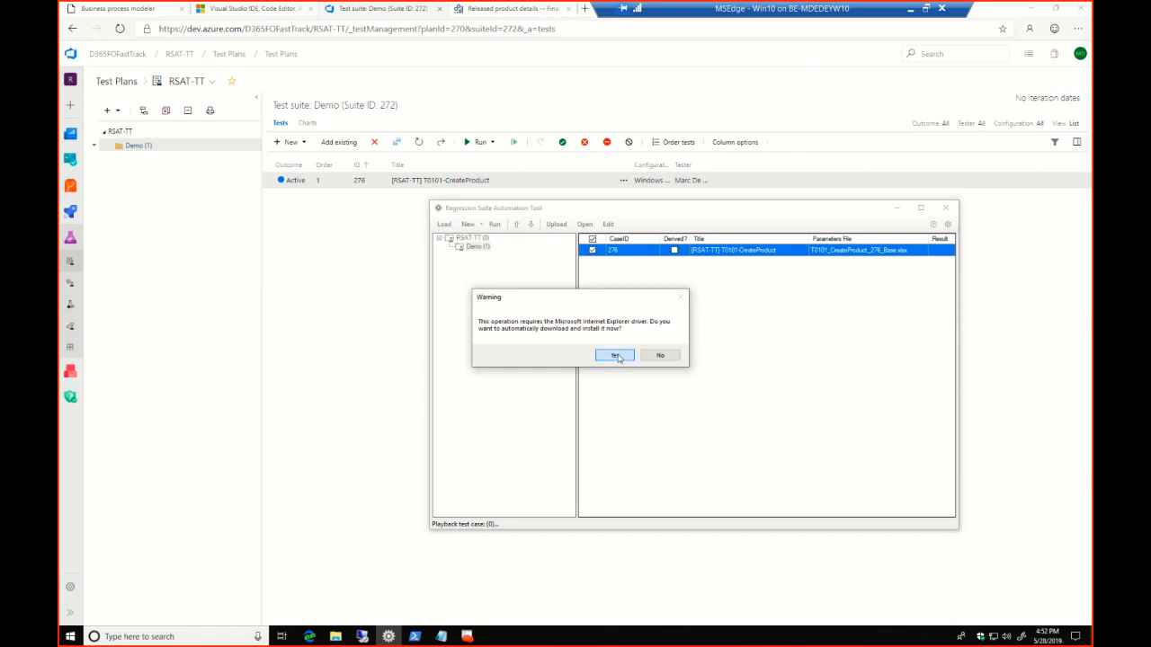
{"action": "left_click", "coordinate": [616, 356]}
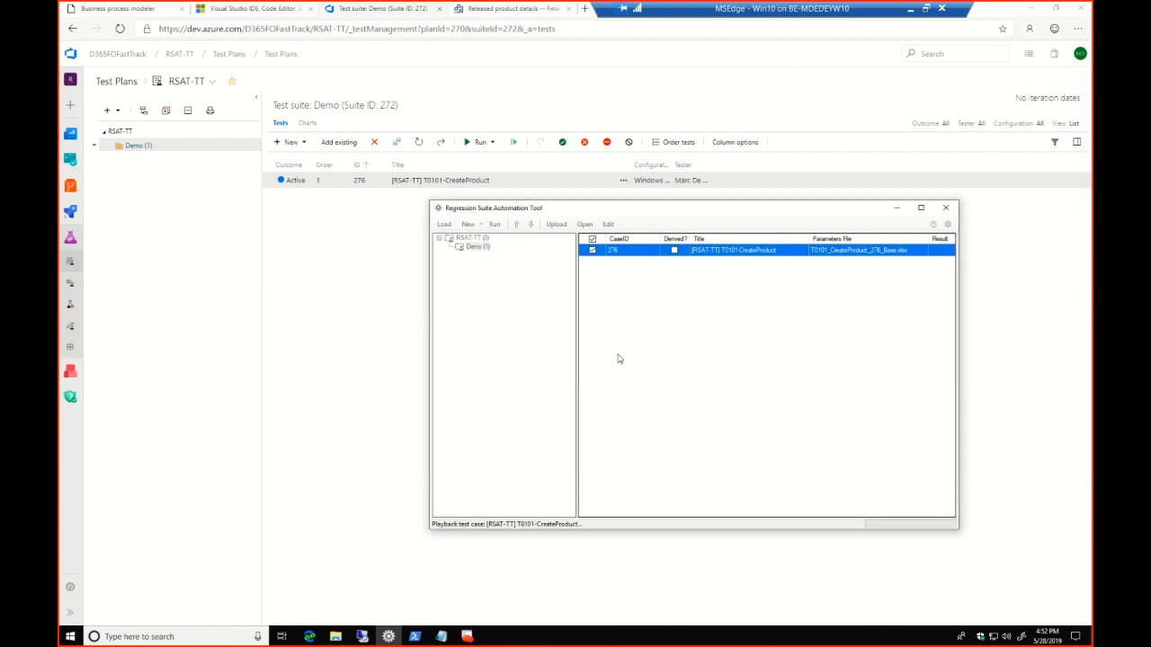
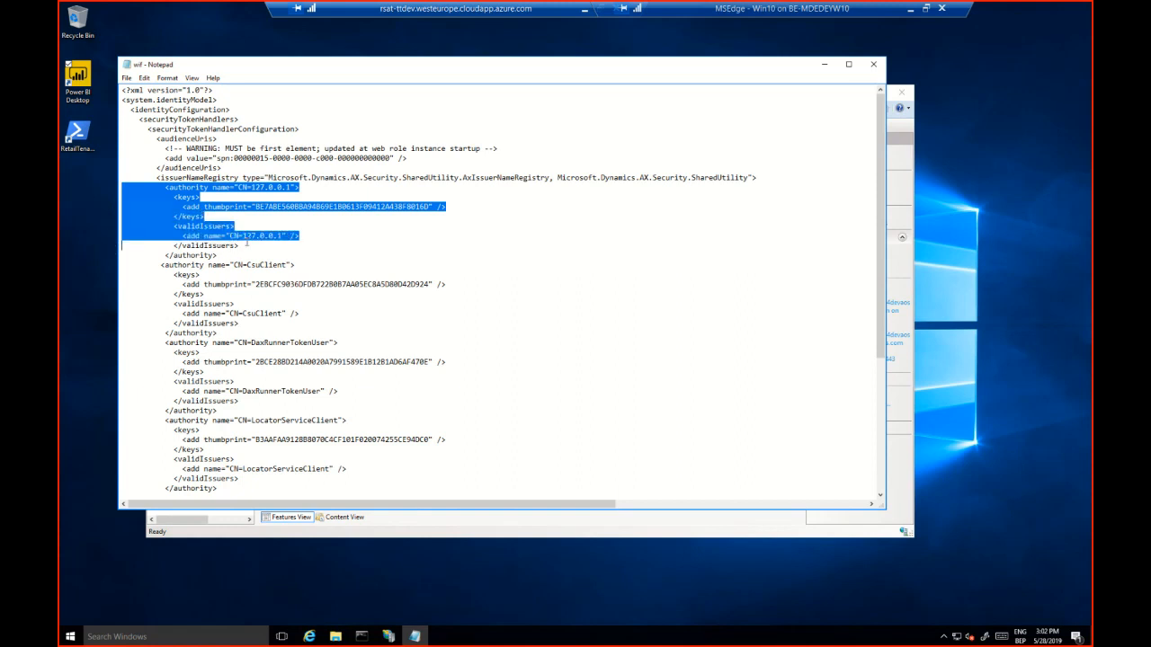
Duplicate the thumbprint line inside the keys of the CN=127.0.0.1 authority in the wif file
{"action": "left_click", "coordinate": [247, 242]}
{"action": "left_click_drag", "start_coordinate": [122, 209], "coordinate": [117, 216]}
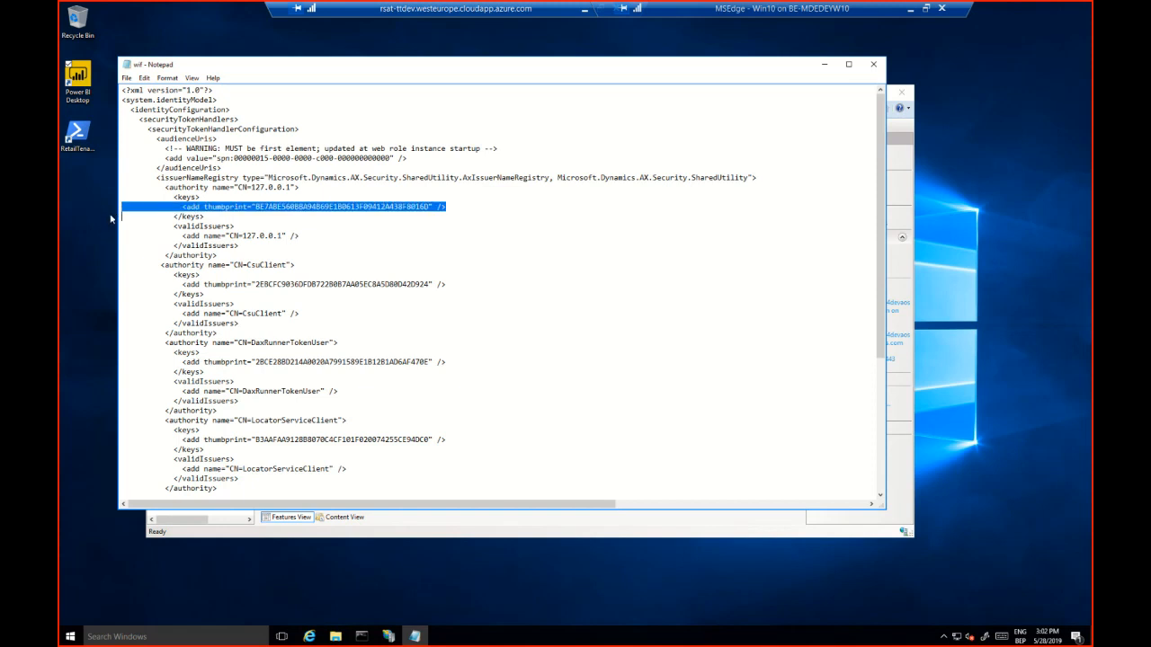
{"action": "left_click", "coordinate": [126, 219]}
{"action": "key", "text": "Return"}
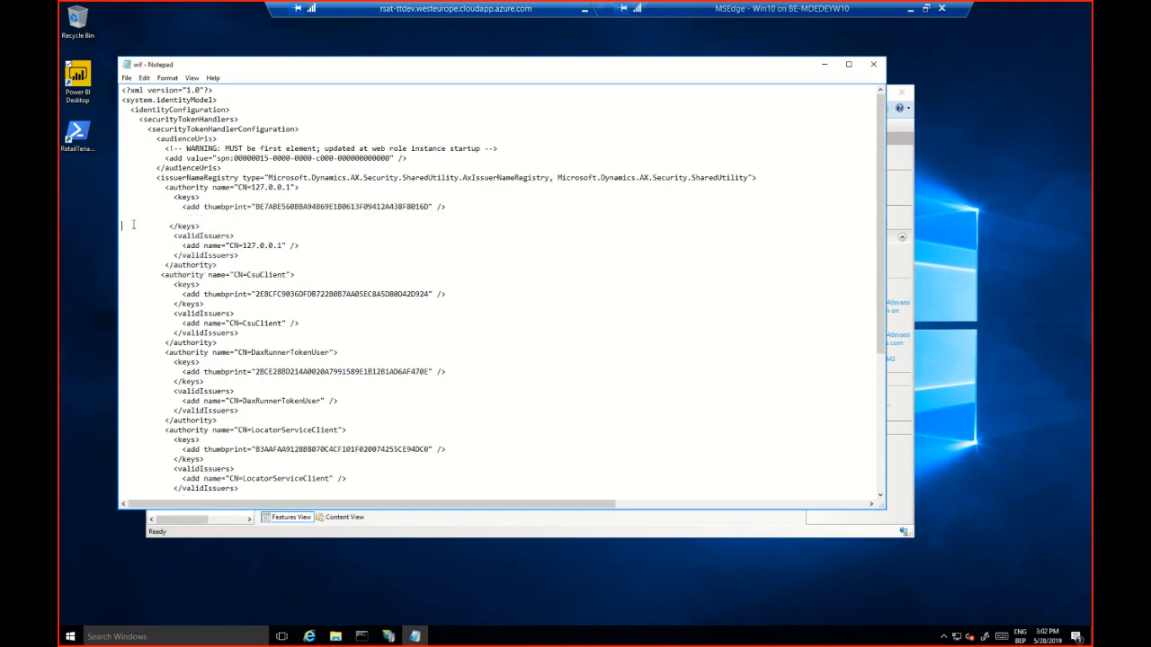
{"action": "type", "text": "<add thumbprint=\"BE7ABE560BBA94B69E1B0613F09412A438F8016D\" />"}
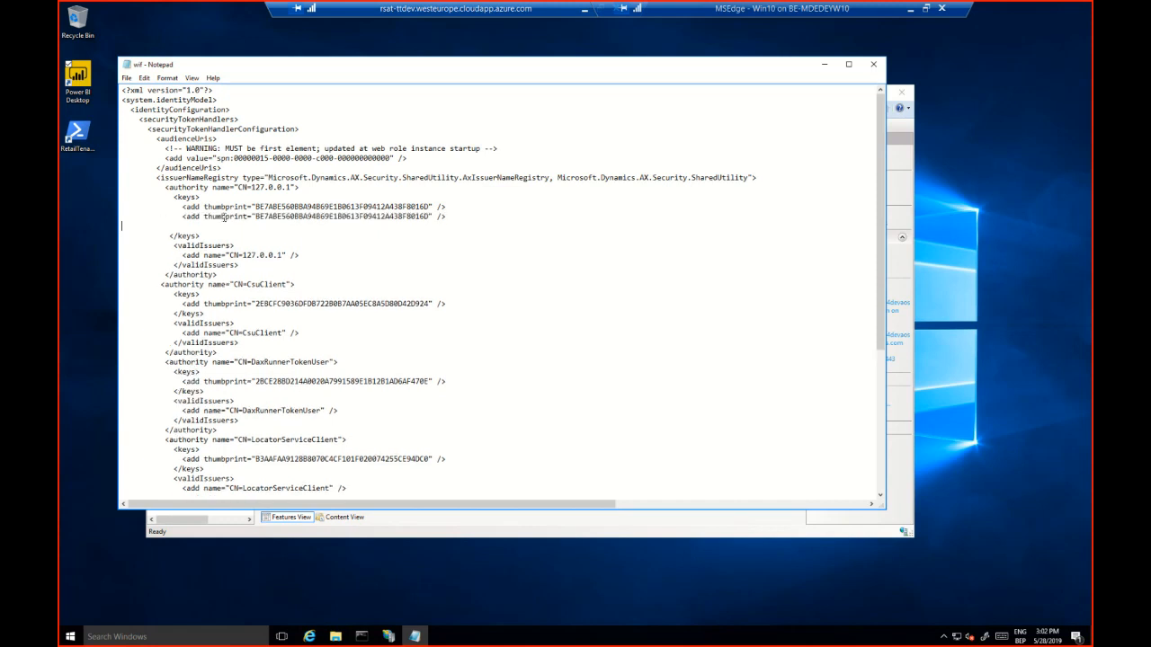
Replace the duplicated line's thumbprint value with xxxxxxTEST2xxxxx and remove the blank line beneath it
{"action": "left_click_drag", "start_coordinate": [258, 216], "coordinate": [426, 217]}
{"action": "key", "text": "BackSpace"}
{"action": "key", "text": "BackSpace"}
{"action": "type", "text": "xxxxxx"}
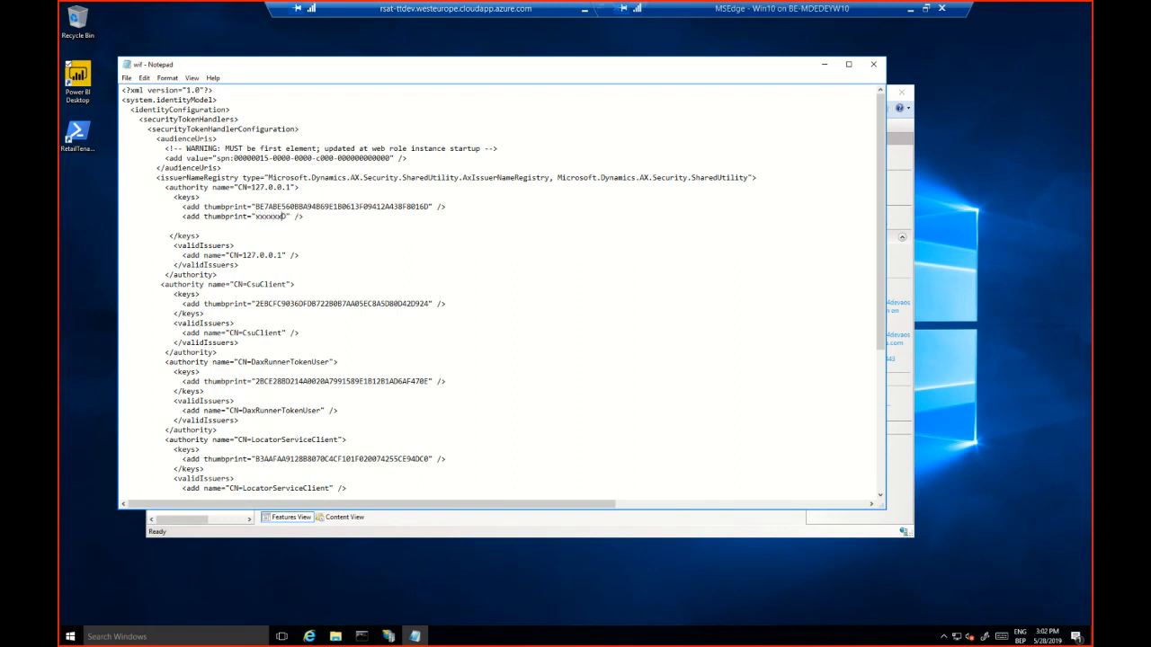
{"action": "type", "text": "TEST2 xxxx"}
{"action": "key", "text": "Delete"}
{"action": "key", "text": "Delete"}
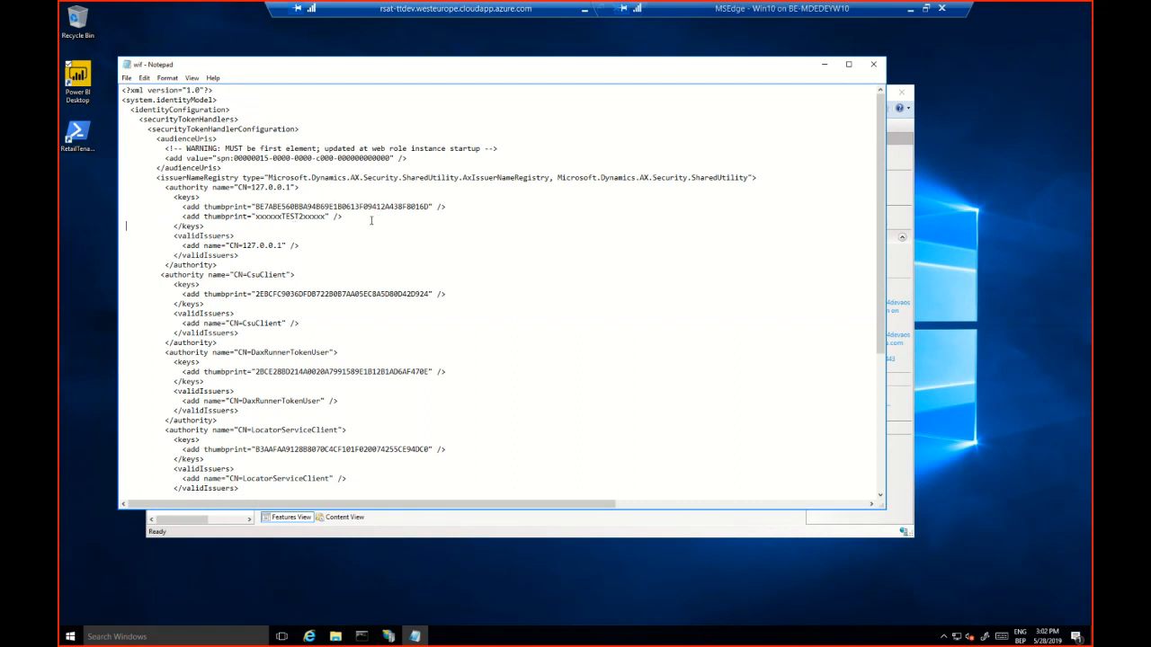
Highlight the two thumbprint lines under the CN=127.0.0.1 authority
{"action": "left_click_drag", "start_coordinate": [371, 220], "coordinate": [281, 198]}
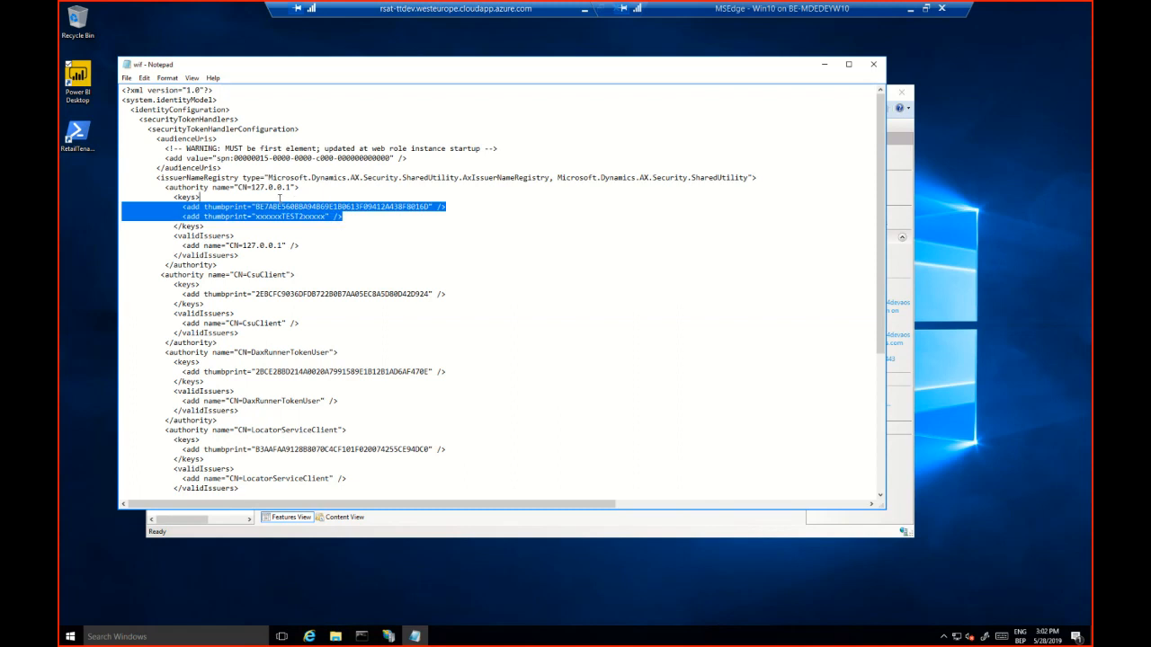
{"action": "left_click", "coordinate": [311, 222]}
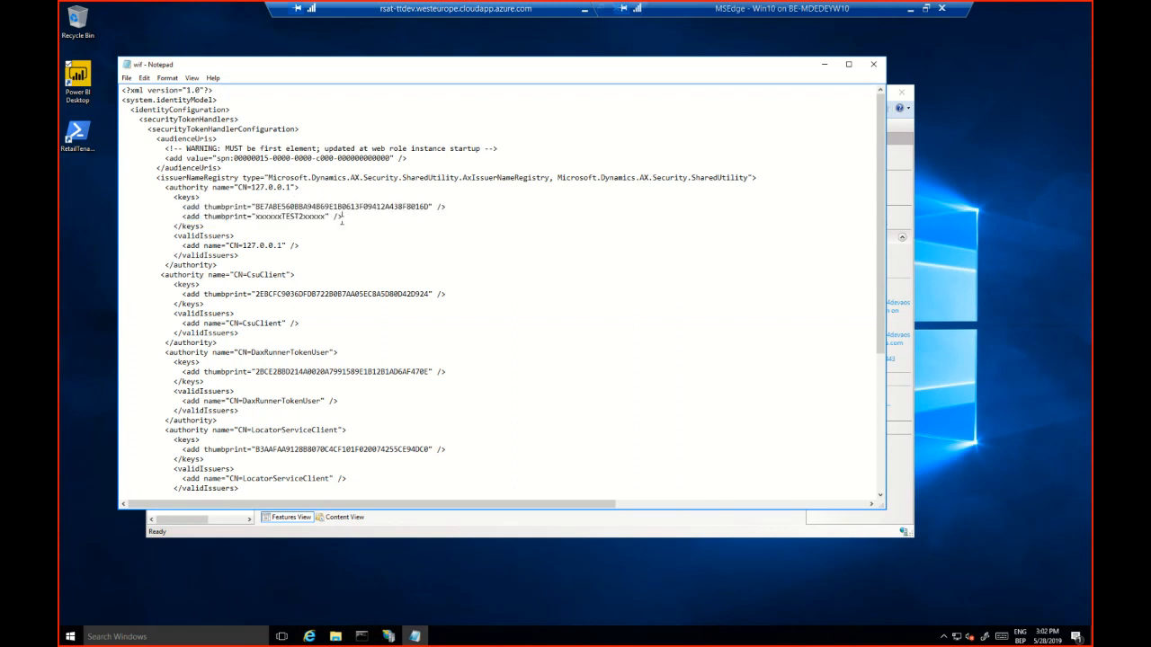
{"action": "left_click_drag", "start_coordinate": [342, 216], "coordinate": [182, 206]}
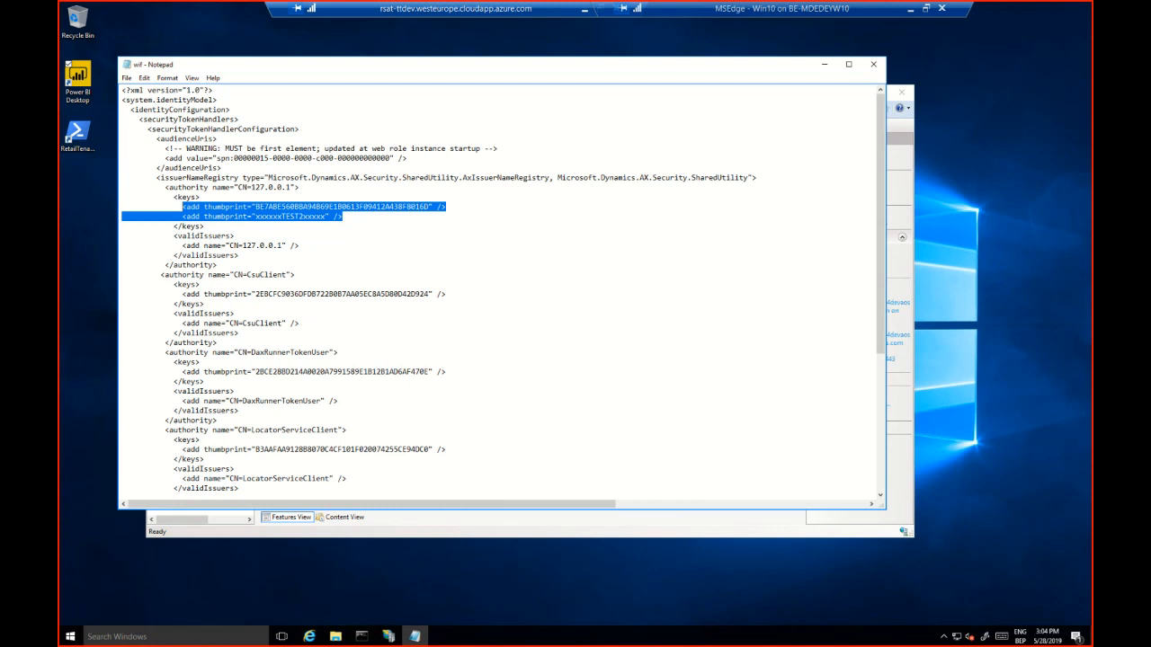
Open Internet Explorer on the server, accept the recommended security, privacy and compatibility settings, and close the browser
{"action": "left_click", "coordinate": [308, 637]}
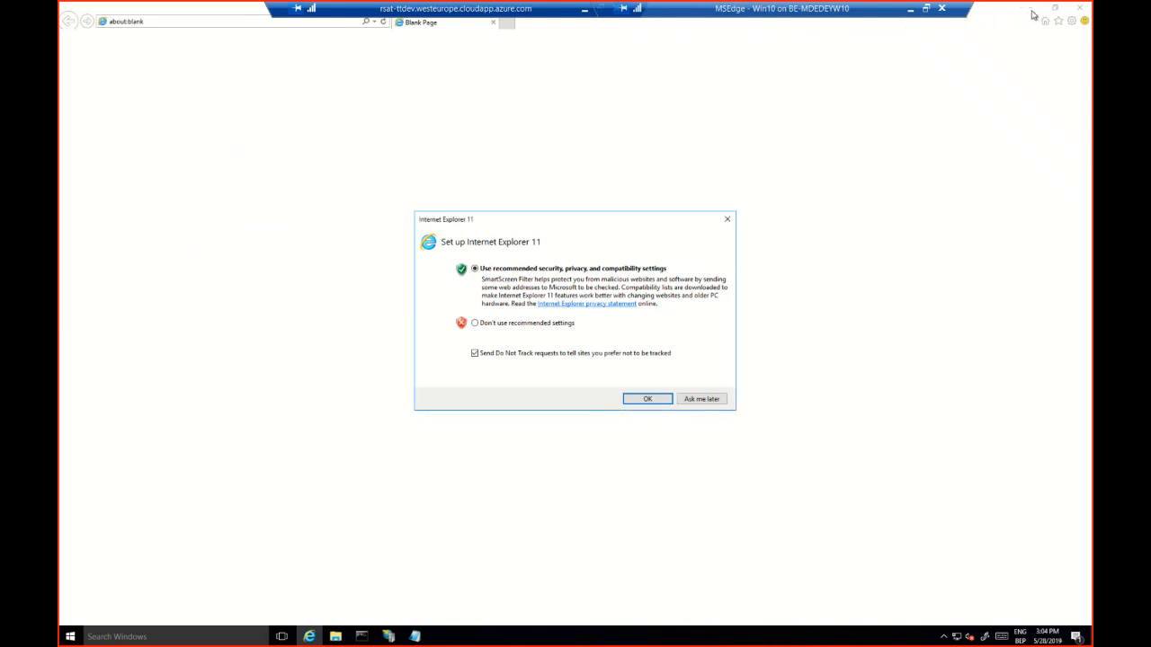
{"action": "left_click", "coordinate": [664, 401]}
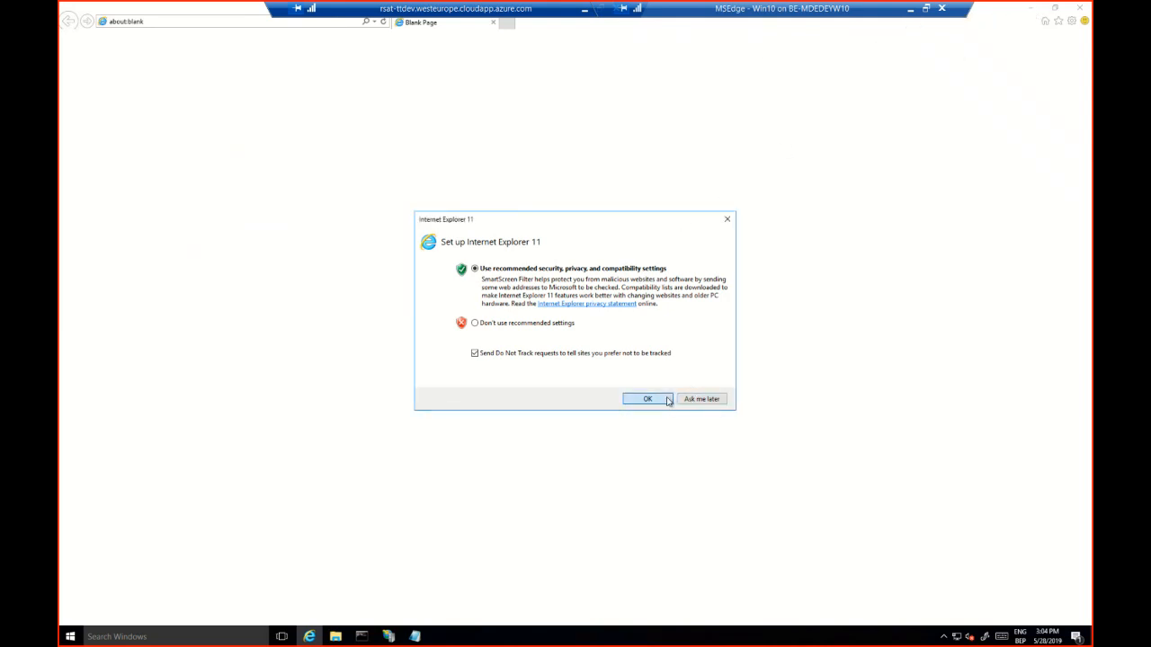
{"action": "left_click", "coordinate": [1081, 8]}
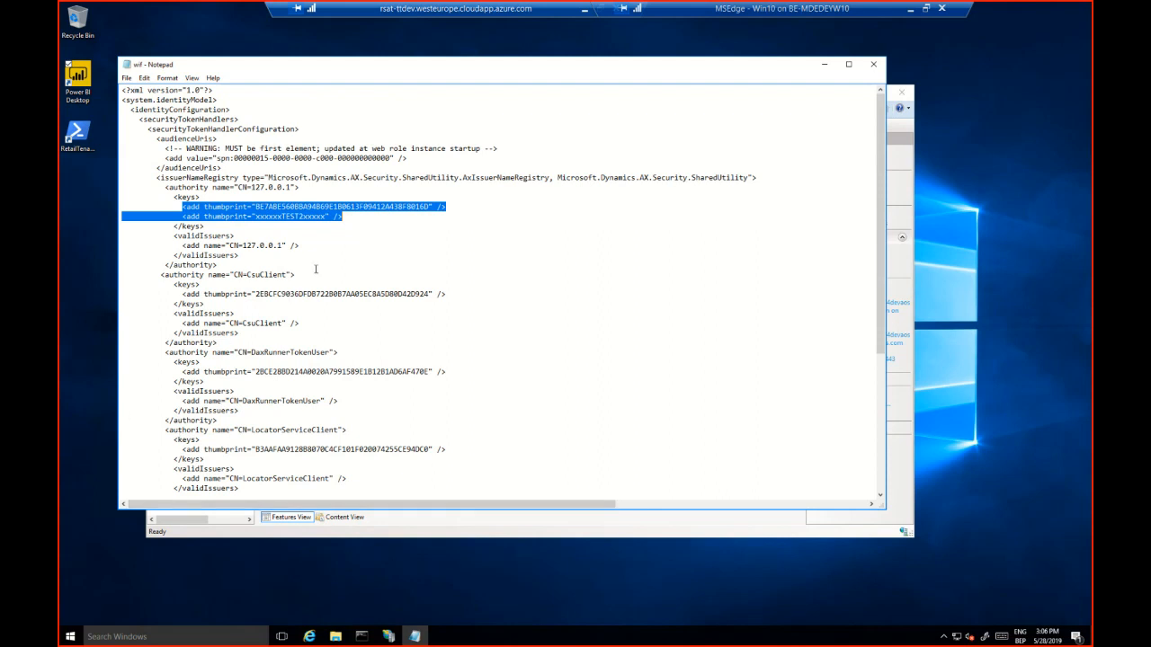
Minimize the wif file, the command prompt and the remote server session to return to the RSAT client machine
{"action": "left_click", "coordinate": [350, 217]}
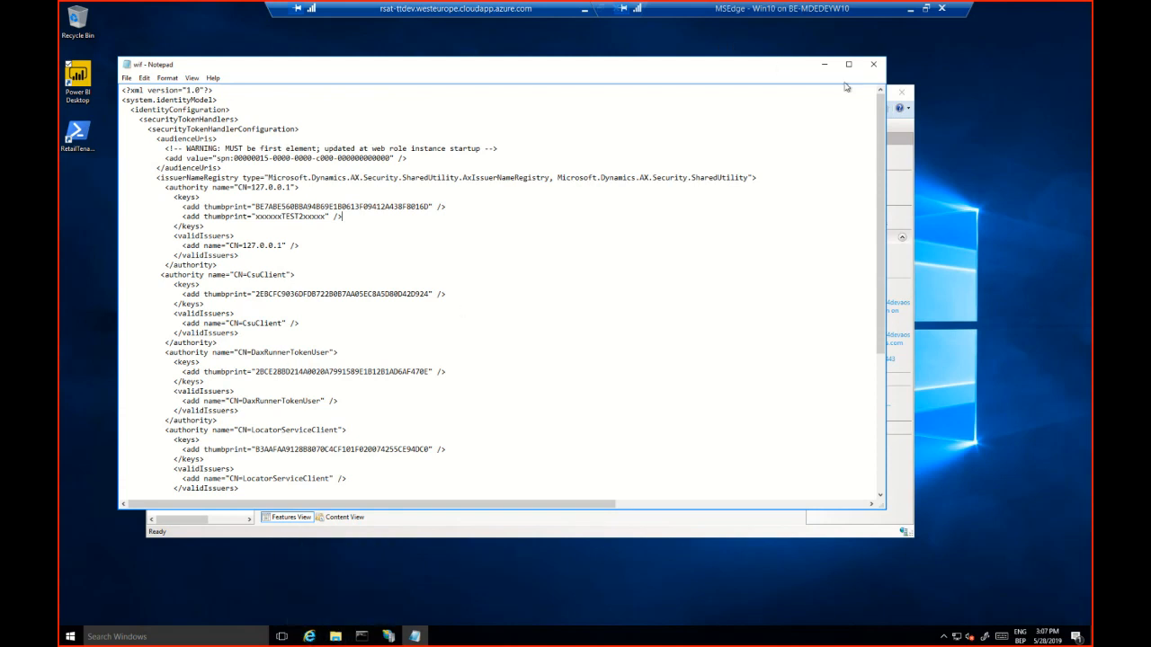
{"action": "left_click", "coordinate": [823, 64]}
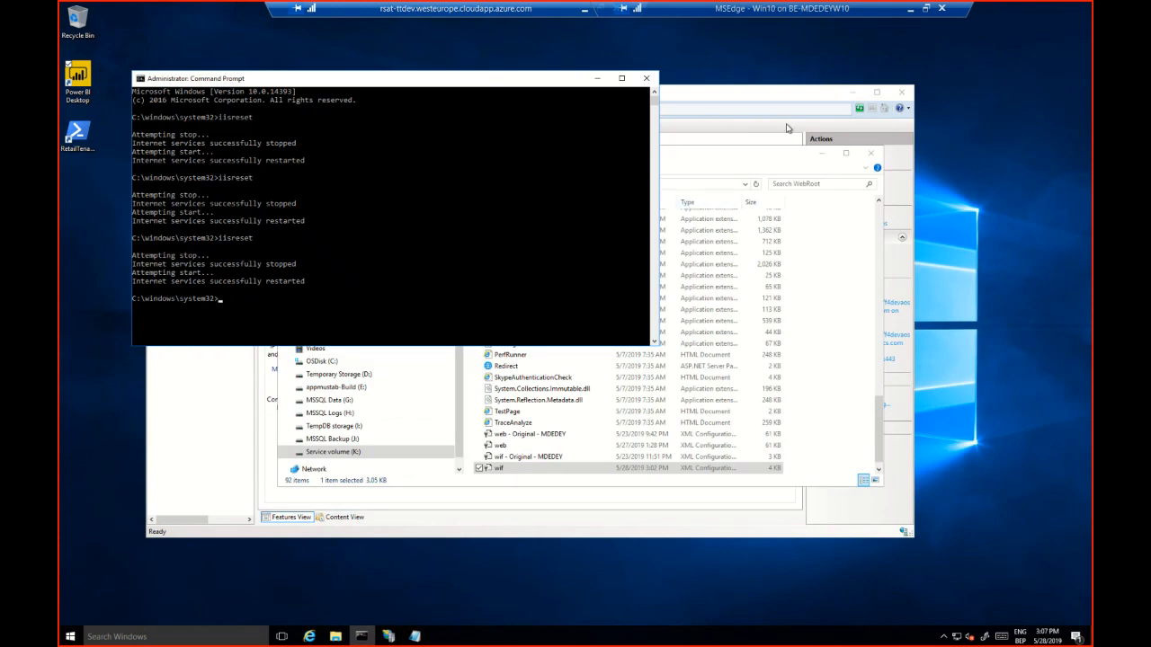
{"action": "left_click", "coordinate": [597, 78]}
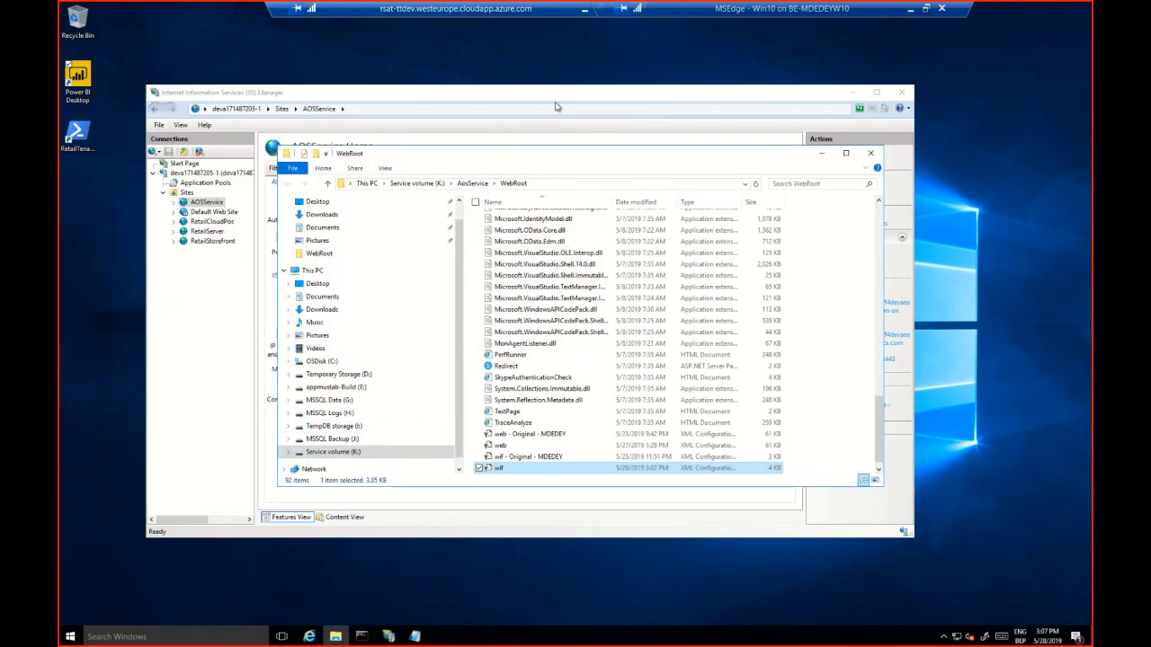
{"action": "left_click", "coordinate": [584, 8]}
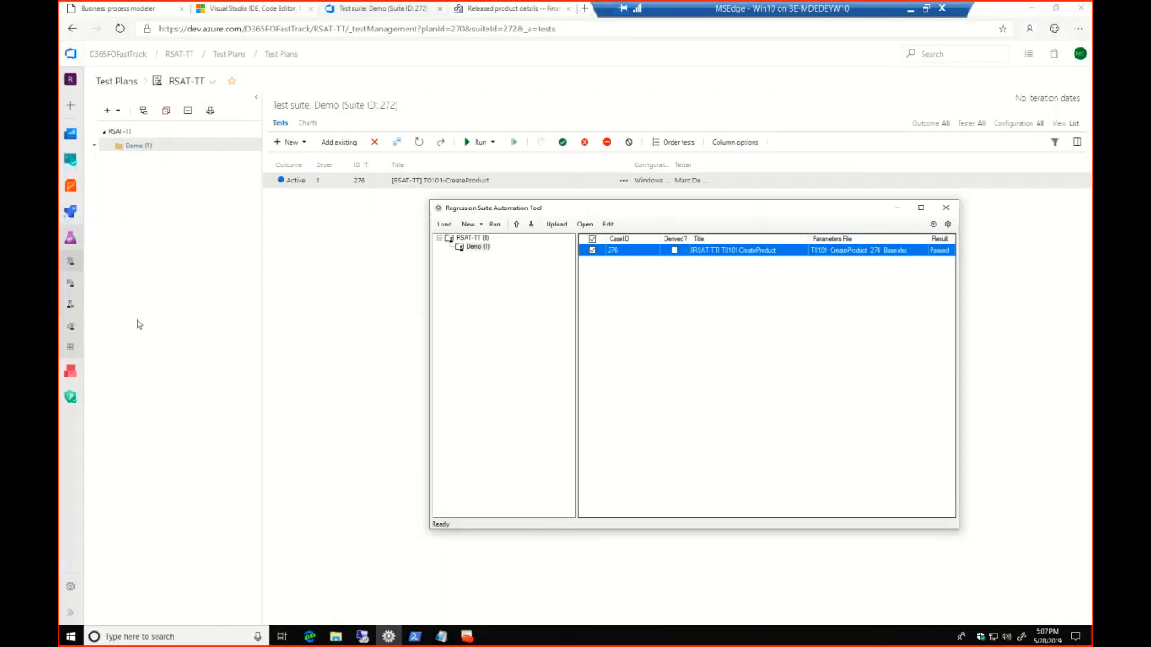
Switch to the RSAT-TT test plan in Azure DevOps and reload it to check the Demo suite's test outcome
{"action": "left_click", "coordinate": [130, 266]}
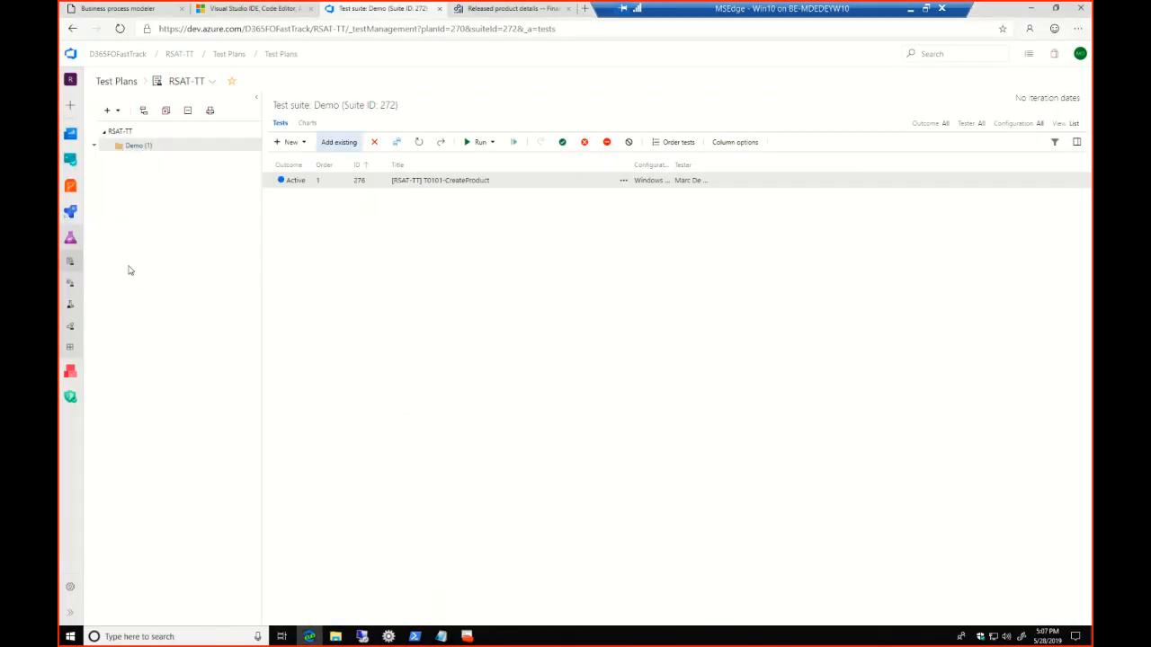
{"action": "left_click", "coordinate": [72, 266]}
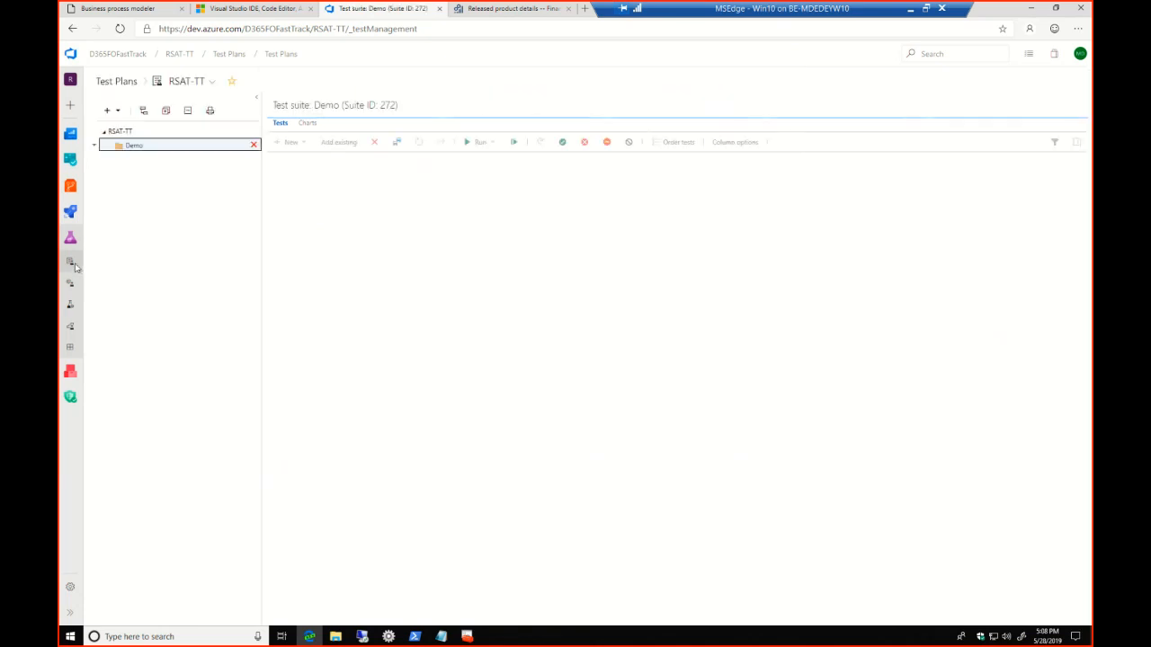
{"action": "left_click", "coordinate": [70, 267]}
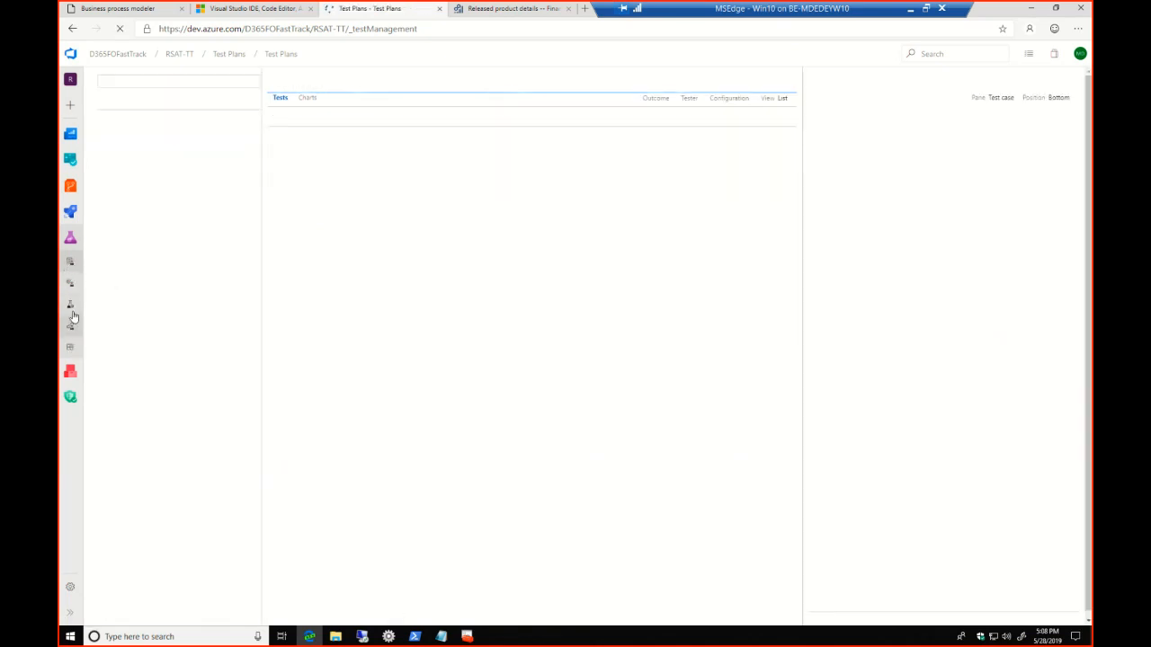
{"action": "left_click", "coordinate": [71, 262]}
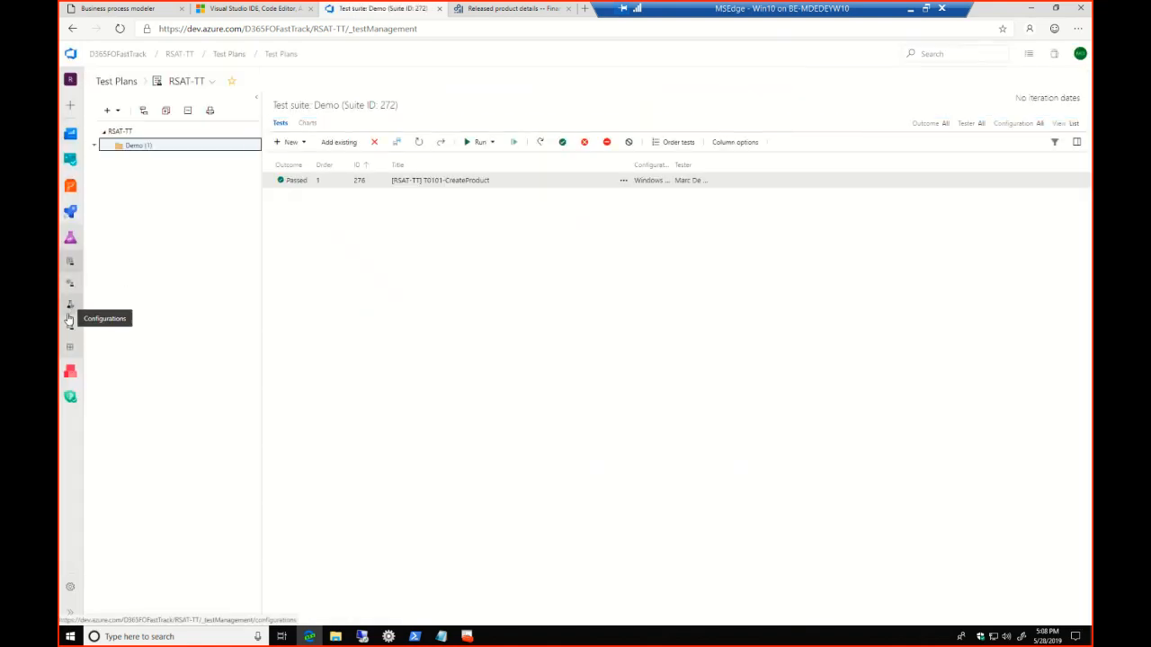
{"action": "left_click", "coordinate": [71, 239]}
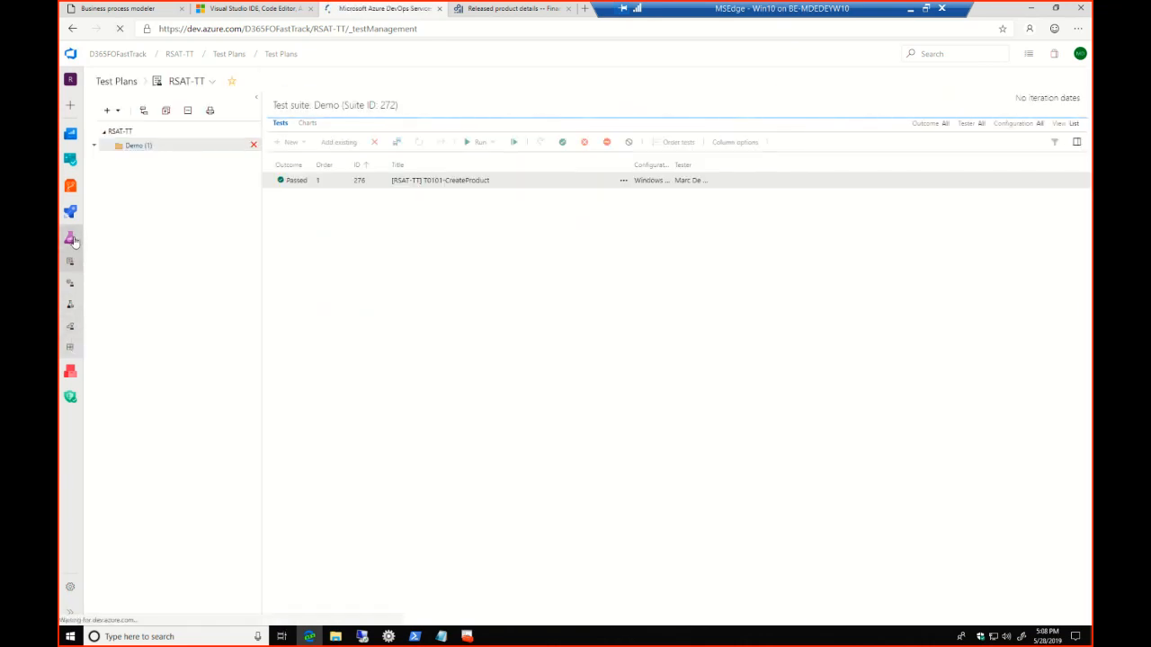
{"action": "left_click", "coordinate": [72, 240]}
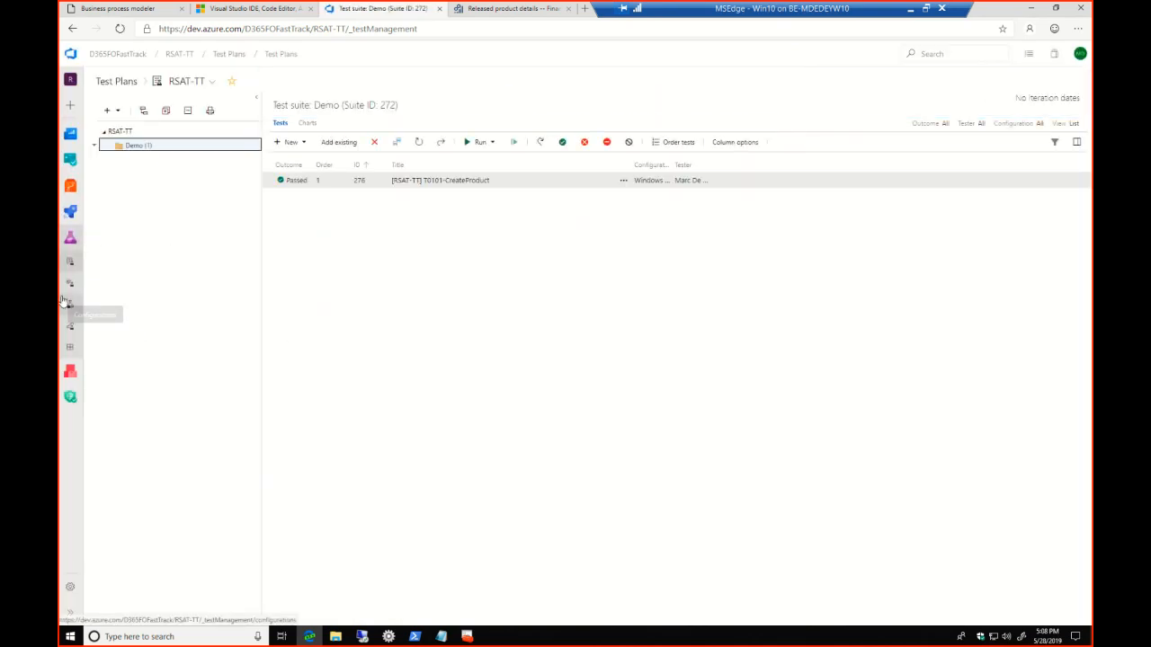
{"action": "left_click", "coordinate": [76, 239]}
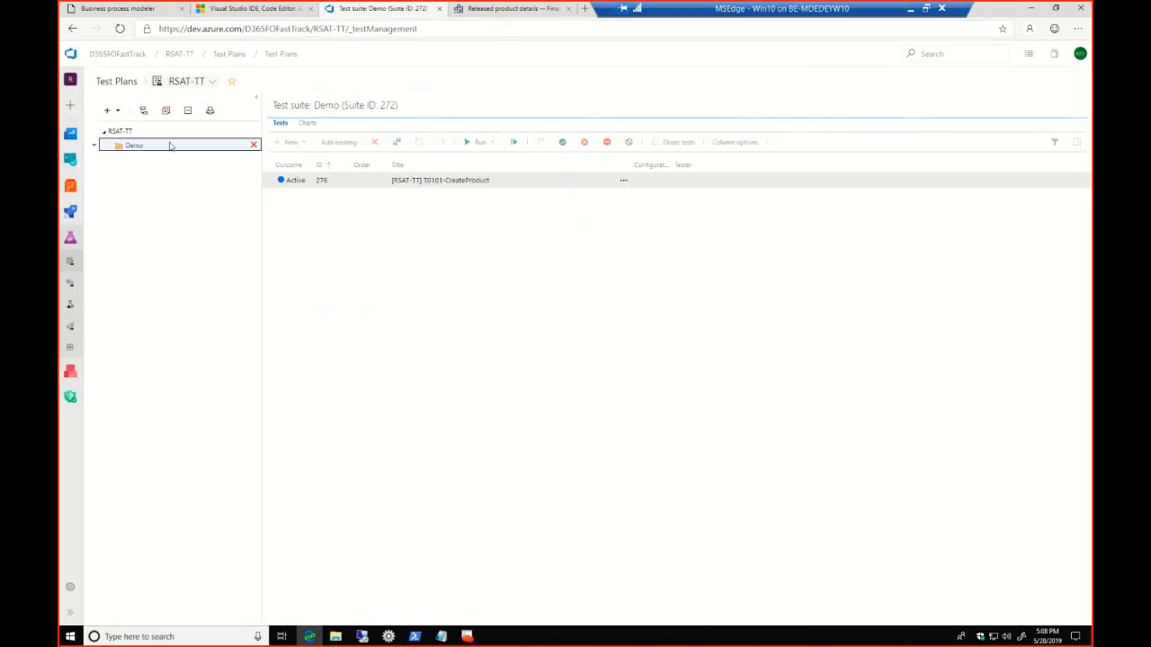
Go to the RSAT-TT project overview and open its list of recent test runs
{"action": "left_click", "coordinate": [182, 54]}
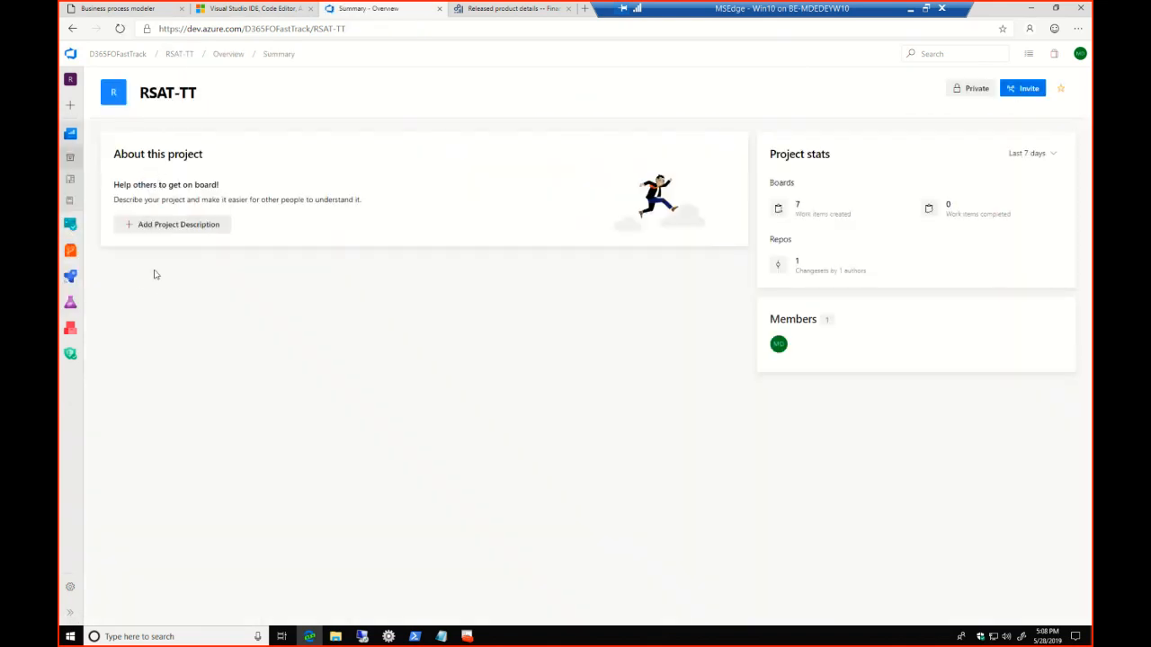
{"action": "mouse_move", "coordinate": [76, 286]}
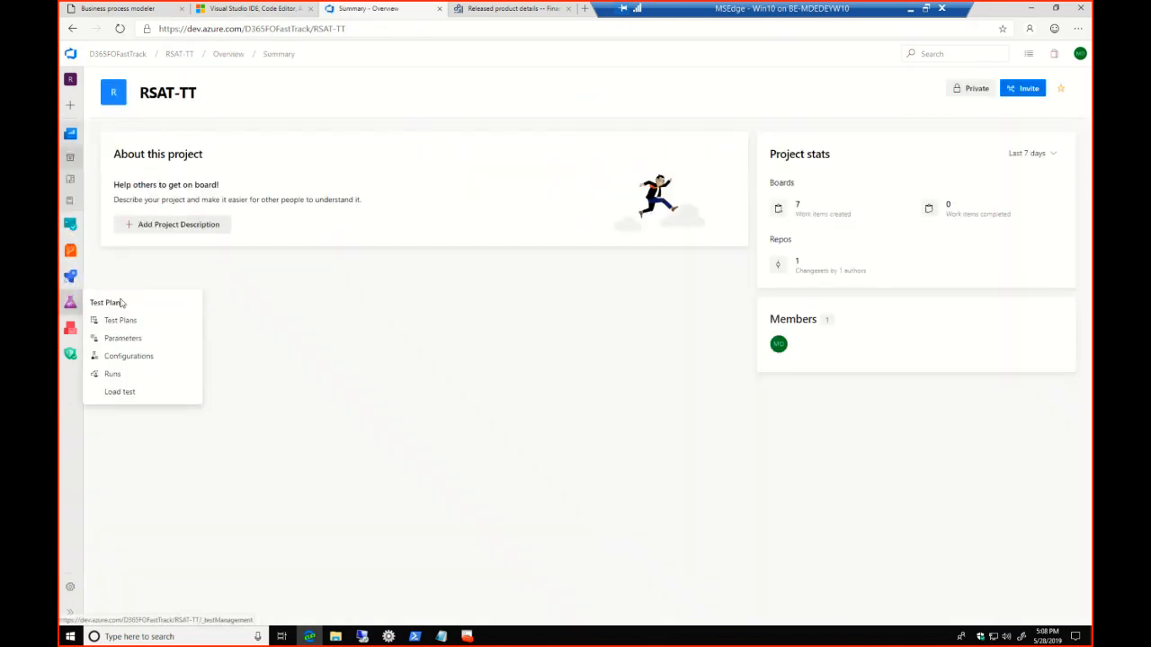
{"action": "left_click", "coordinate": [114, 380]}
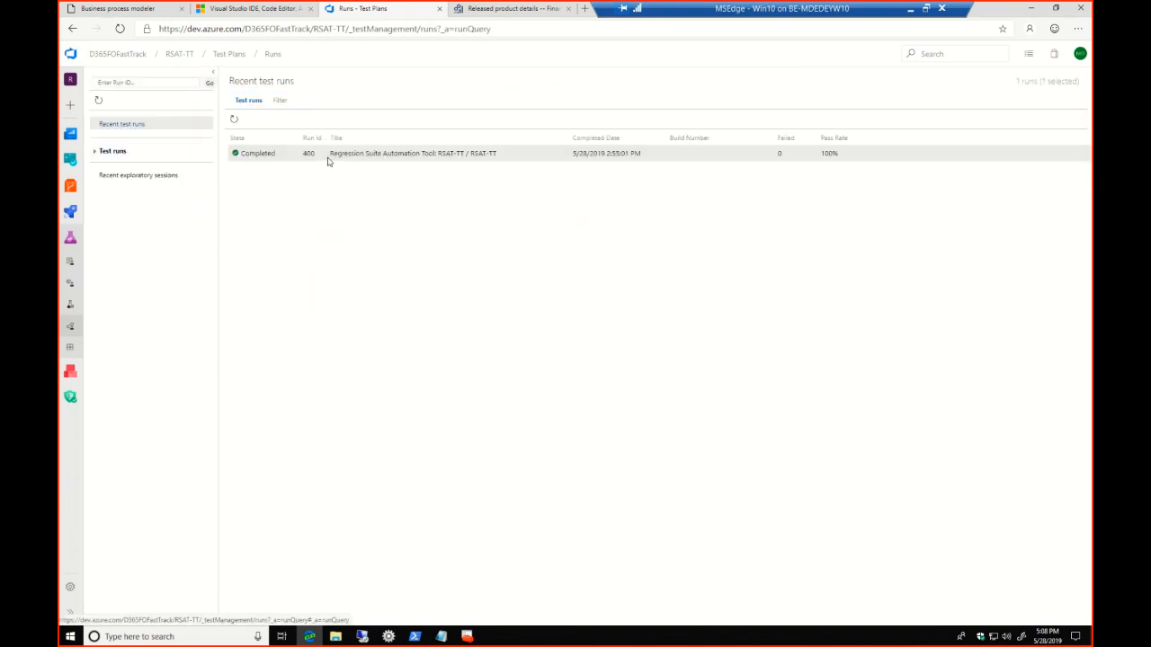
{"action": "left_click", "coordinate": [389, 637]}
{"action": "left_click", "coordinate": [238, 181]}
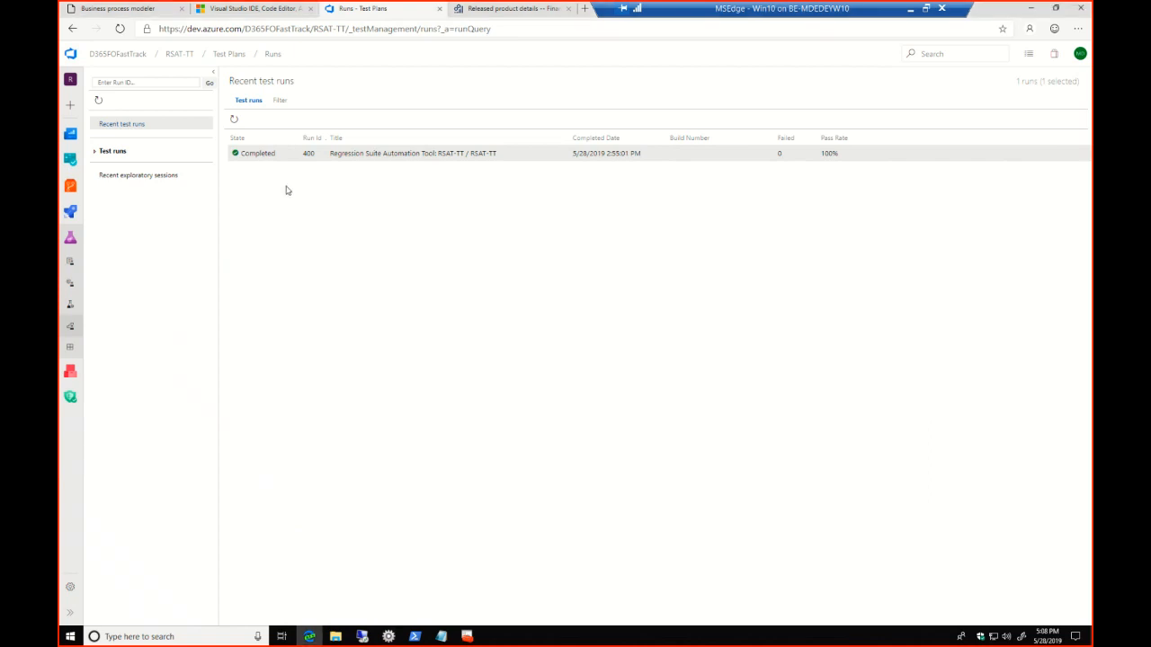
Open run 400's test results and examine the details and test steps of [RSAT-TT] T0101-CreateProduct
{"action": "double_click", "coordinate": [265, 156]}
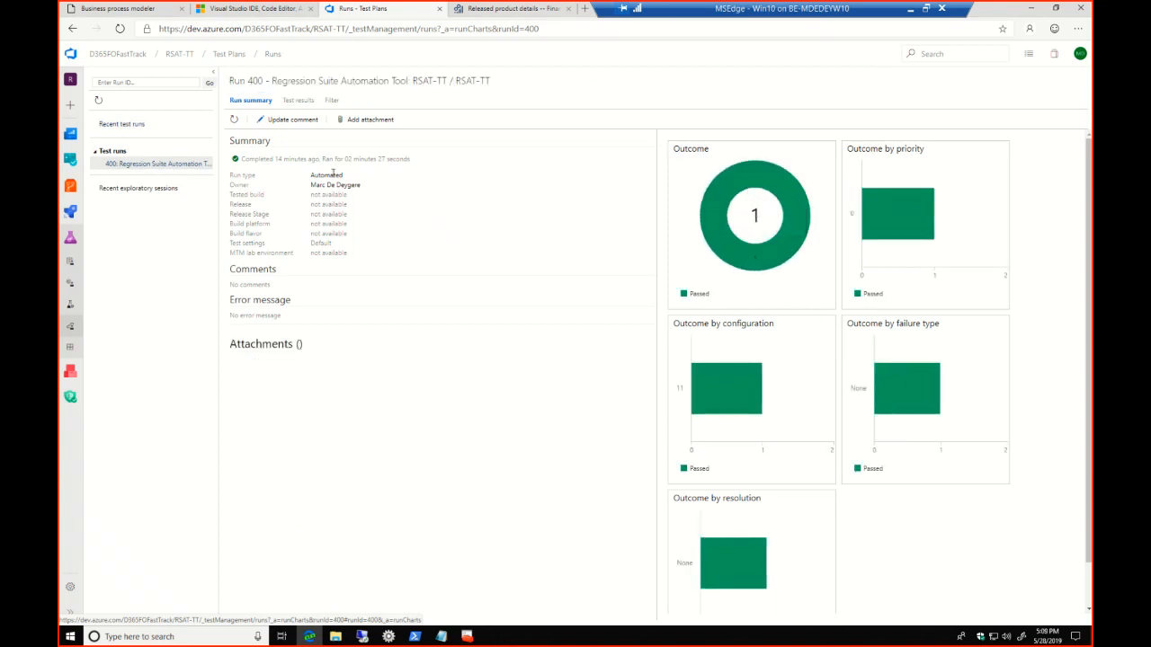
{"action": "left_click", "coordinate": [299, 100]}
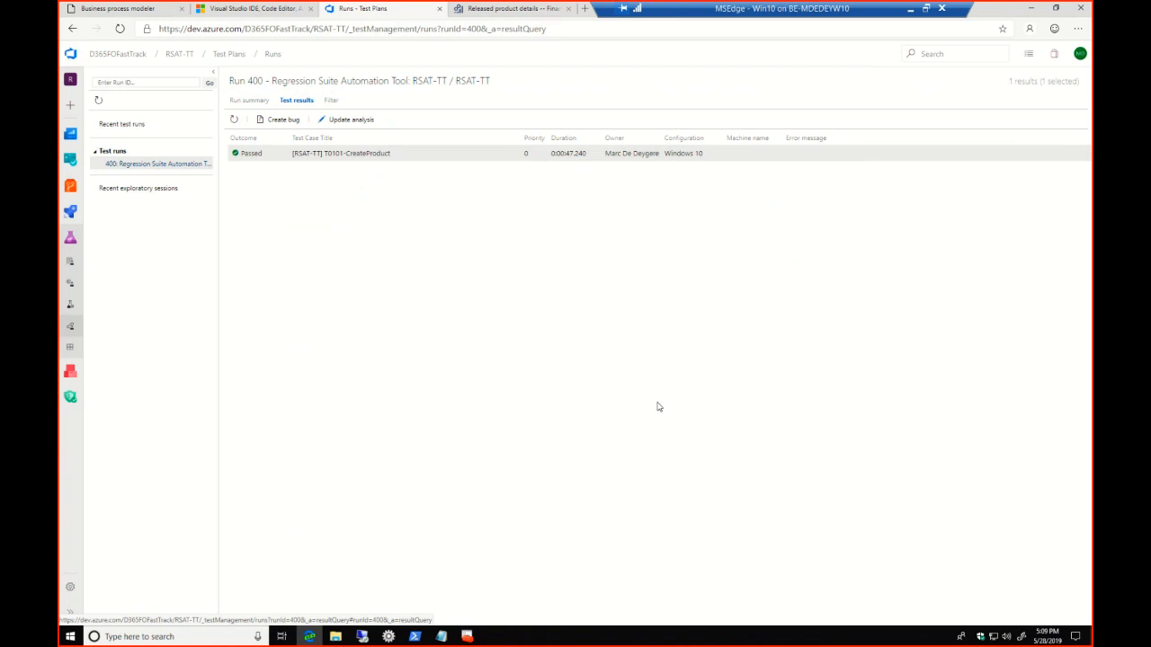
{"action": "double_click", "coordinate": [351, 154]}
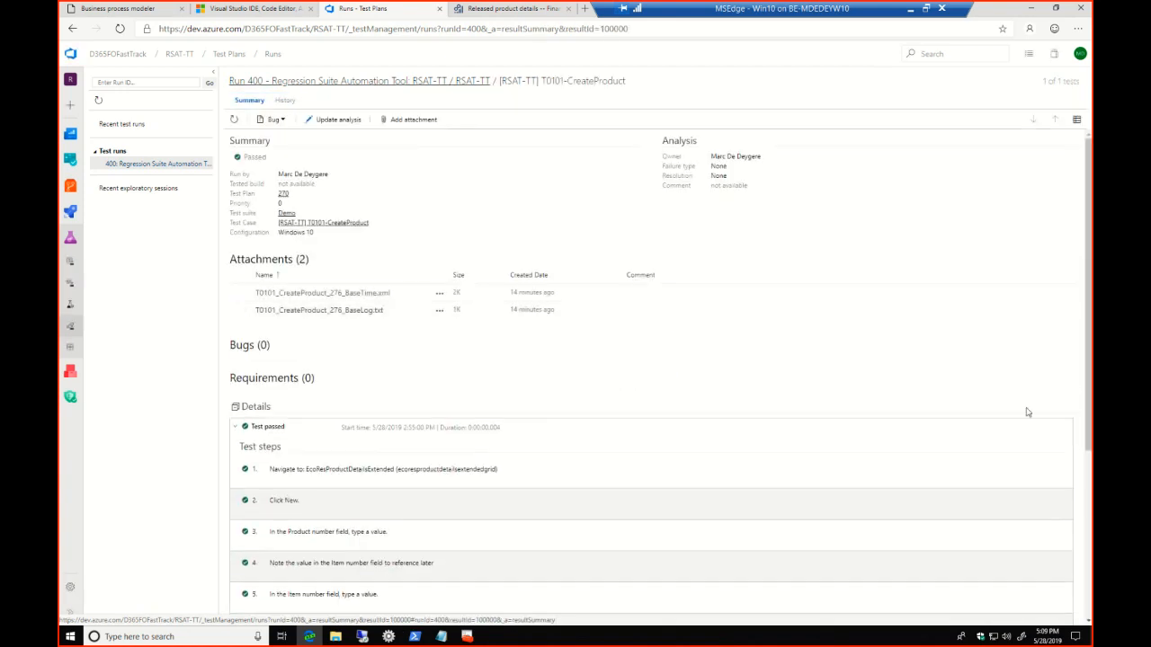
{"action": "scroll", "coordinate": [1055, 379], "scroll_direction": "down", "scroll_amount": 1}
{"action": "scroll", "coordinate": [1052, 423], "scroll_direction": "down", "scroll_amount": 4}
{"action": "scroll", "coordinate": [1040, 283], "scroll_direction": "up", "scroll_amount": 4}
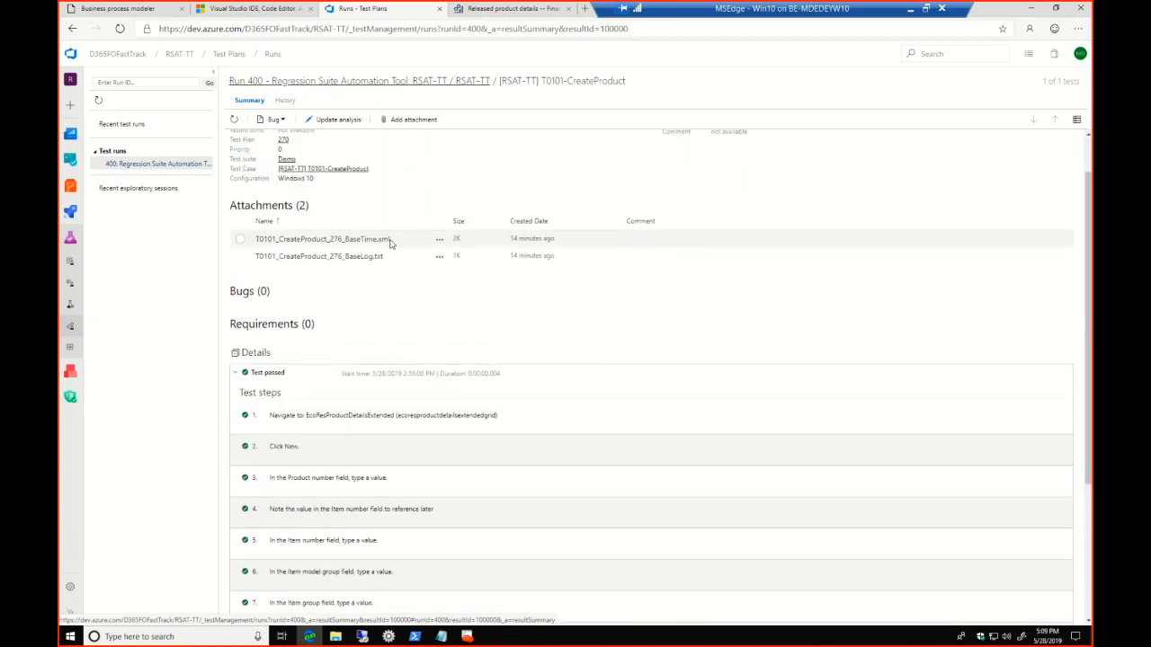
Open the BaseTime.xml attachment but cancel saving it, and preview the T0101_CreateProduct_276_BaseLog.txt attachment before closing the preview
{"action": "left_click", "coordinate": [369, 241]}
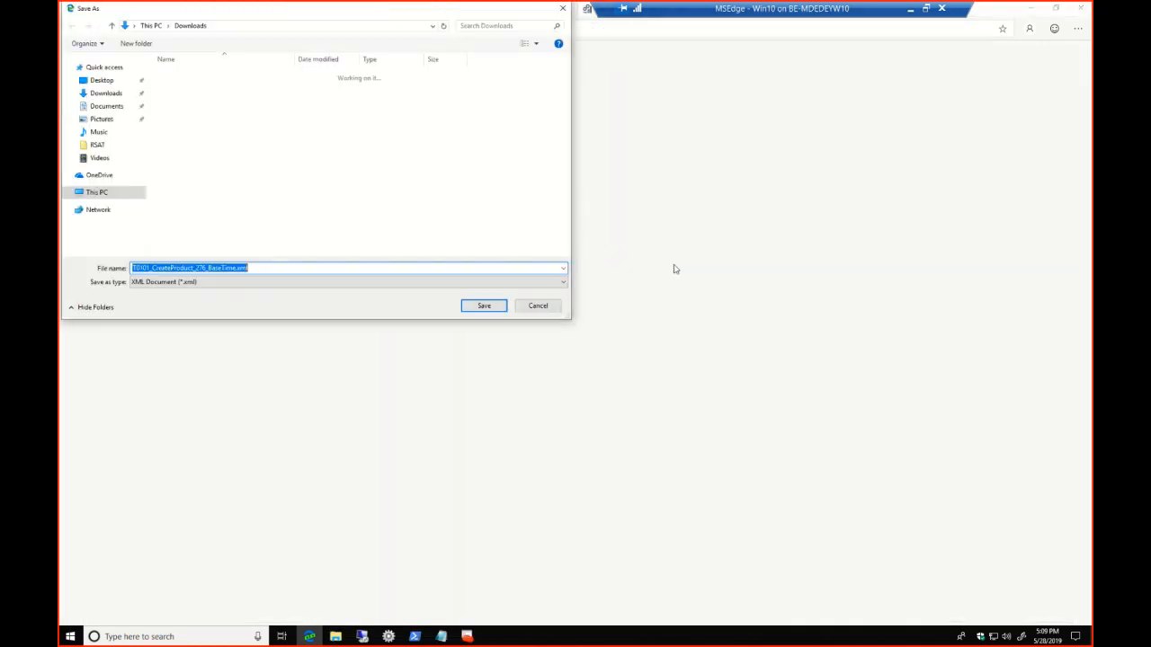
{"action": "left_click", "coordinate": [537, 305]}
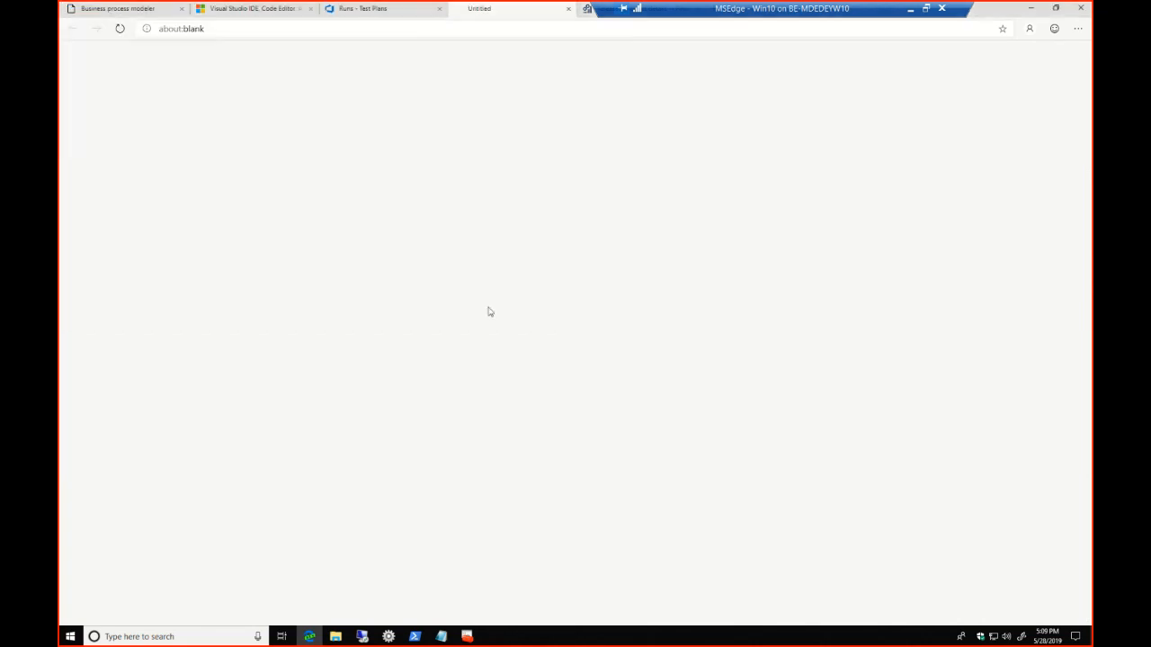
{"action": "left_click", "coordinate": [354, 259]}
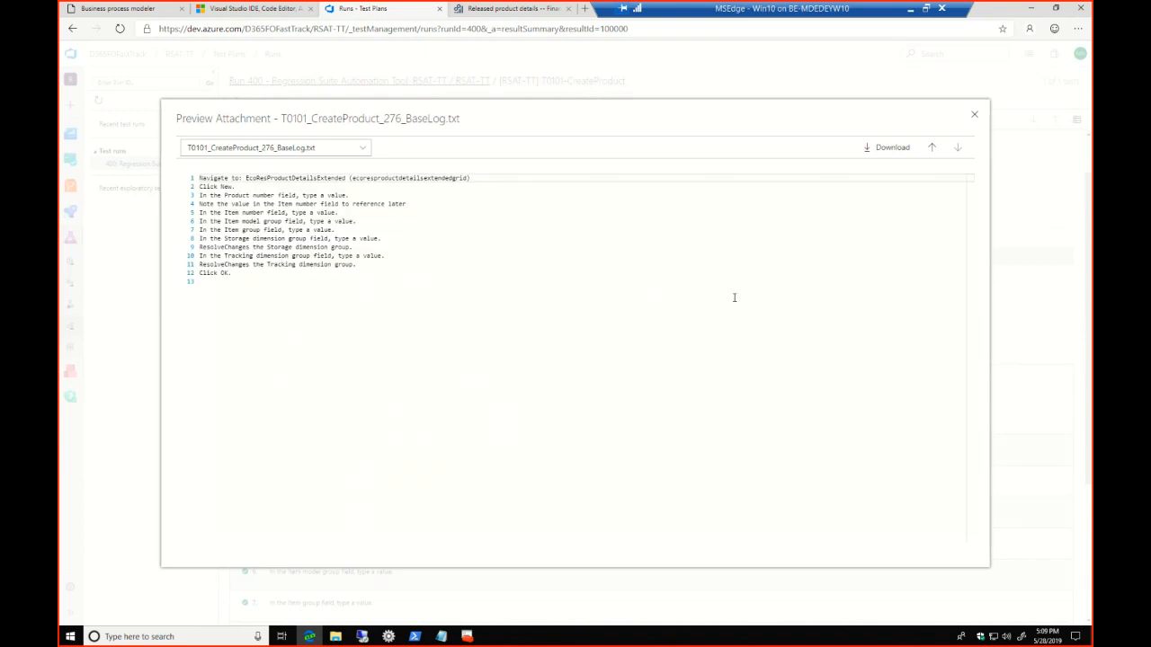
{"action": "left_click", "coordinate": [976, 116]}
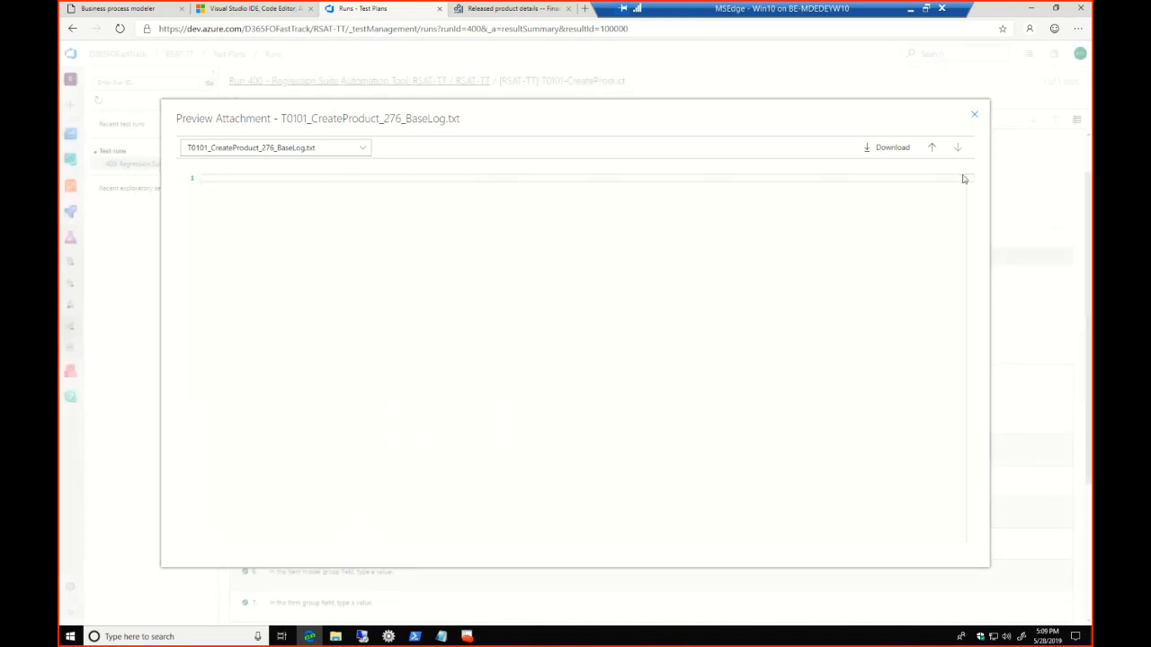
{"action": "left_click", "coordinate": [974, 115]}
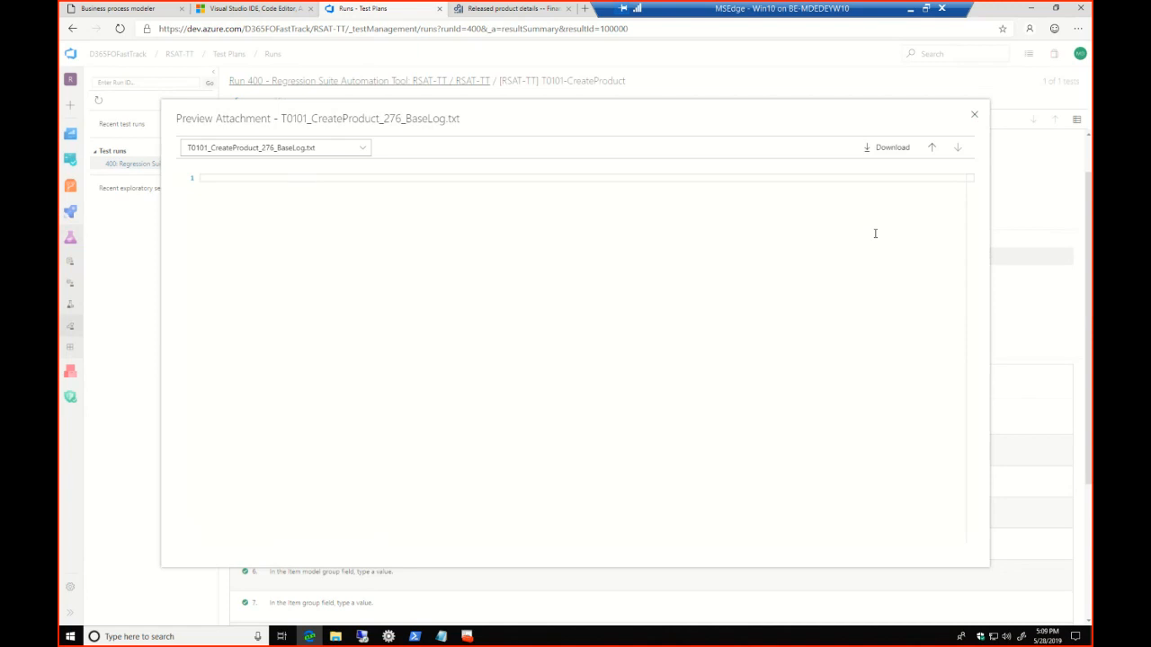
{"action": "left_click", "coordinate": [973, 114]}
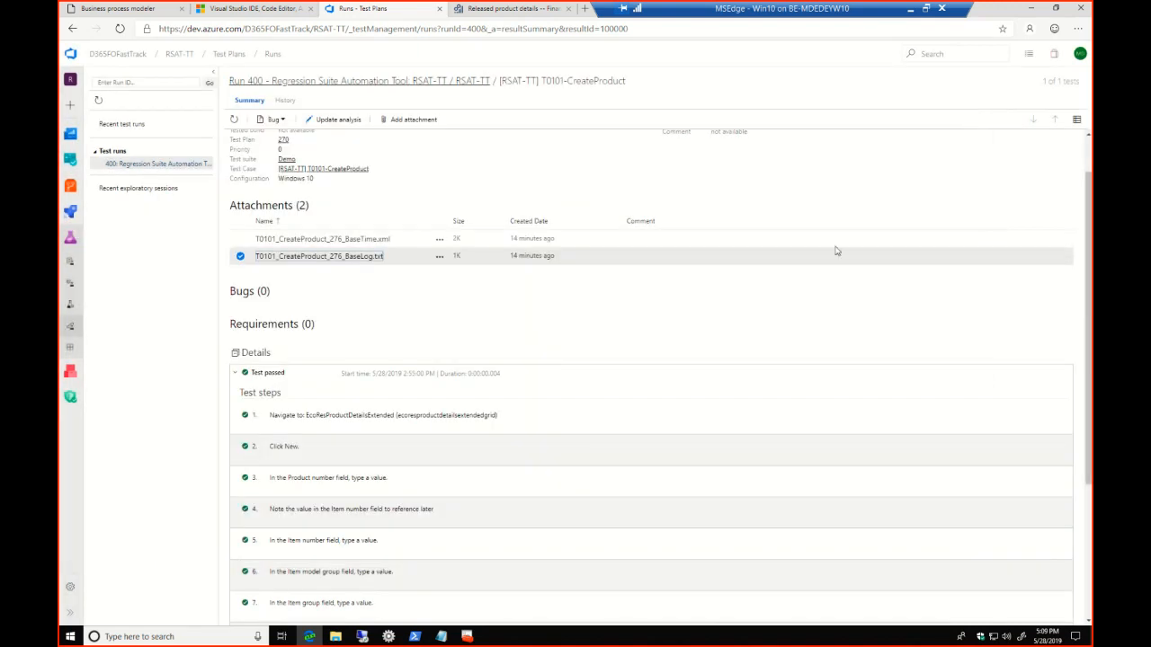